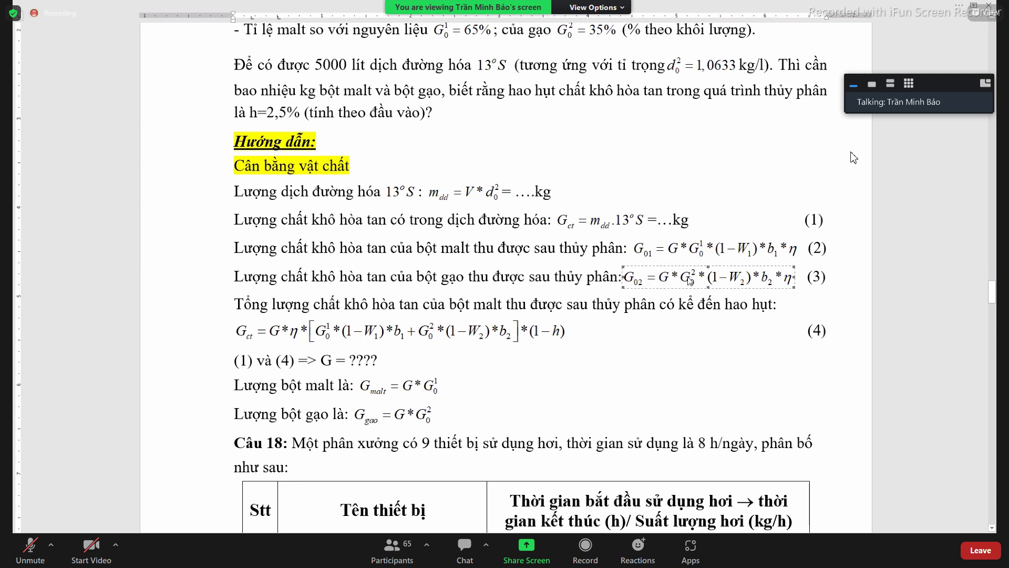
Select equation (2) for the malt's dissolved solids in the shared document and lower the system audio volume
click(677, 251)
key(XF86AudioRaiseVolume)
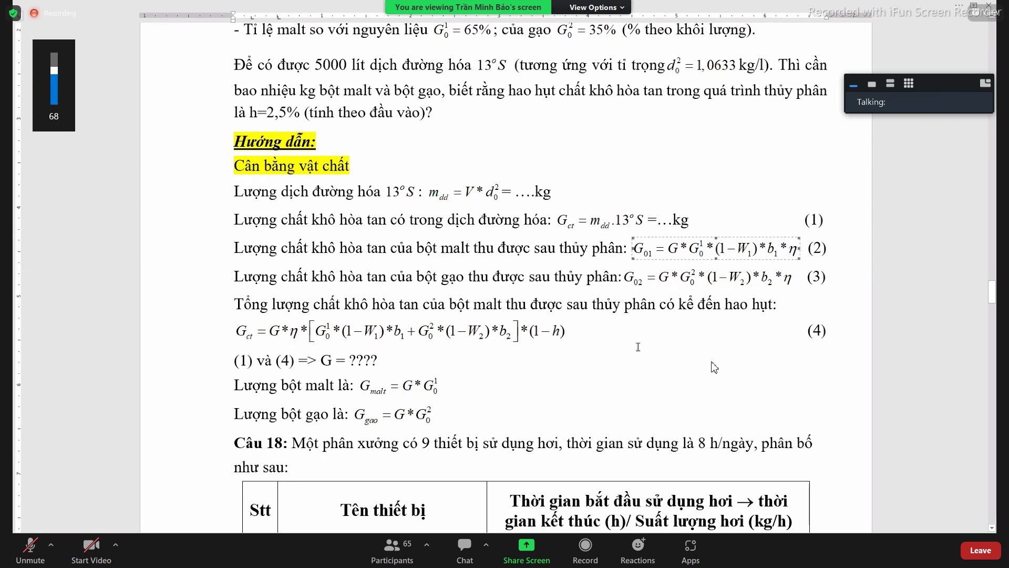
key(XF86AudioLowerVolume)
key(XF86AudioLowerVolume)
key(XF86AudioLowerVolume)
key(XF86AudioLowerVolume)
key(XF86AudioLowerVolume)
key(XF86AudioLowerVolume)
key(XF86AudioLowerVolume)
key(XF86AudioLowerVolume)
key(XF86AudioLowerVolume)
key(XF86AudioLowerVolume)
key(XF86AudioLowerVolume)
key(XF86AudioLowerVolume)
key(XF86AudioLowerVolume)
key(XF86AudioLowerVolume)
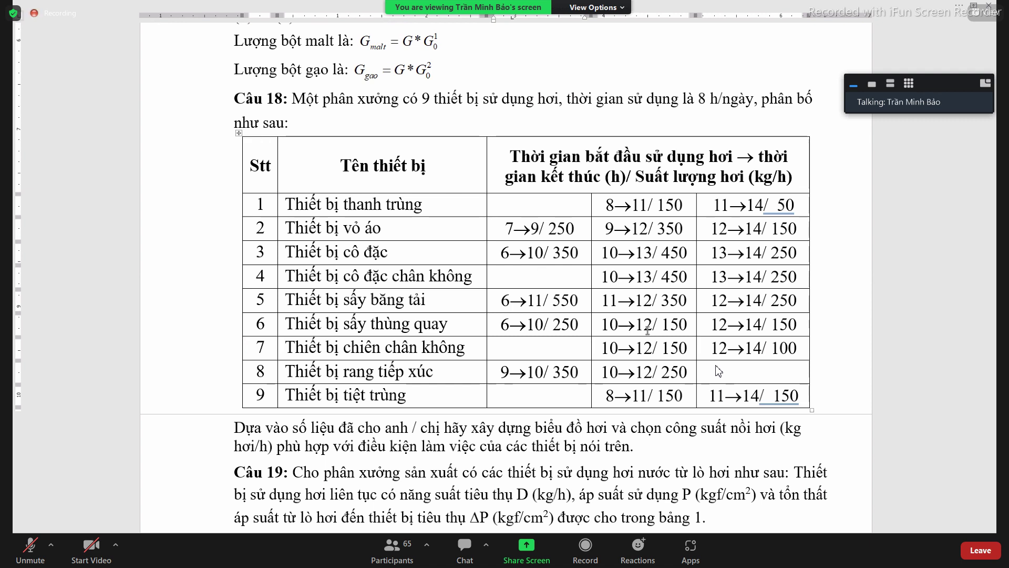
key(XF86AudioLowerVolume)
key(XF86AudioLowerVolume)
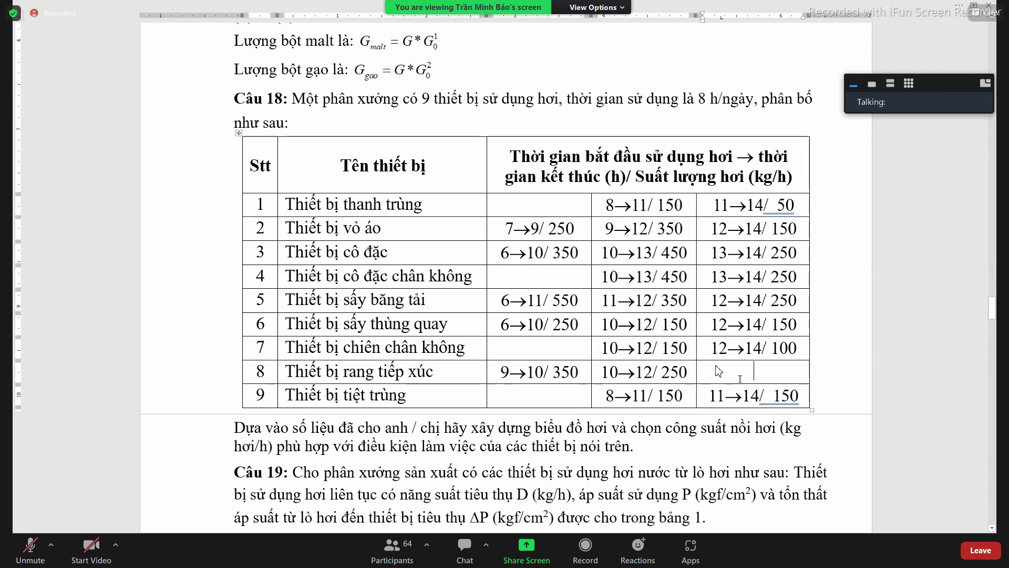
key(XF86AudioLowerVolume)
Raise the system audio volume for the shared lecture by several levels
key(XF86AudioRaiseVolume)
key(XF86AudioRaiseVolume)
key(XF86AudioRaiseVolume)
key(XF86AudioRaiseVolume)
key(XF86AudioRaiseVolume)
key(XF86AudioRaiseVolume)
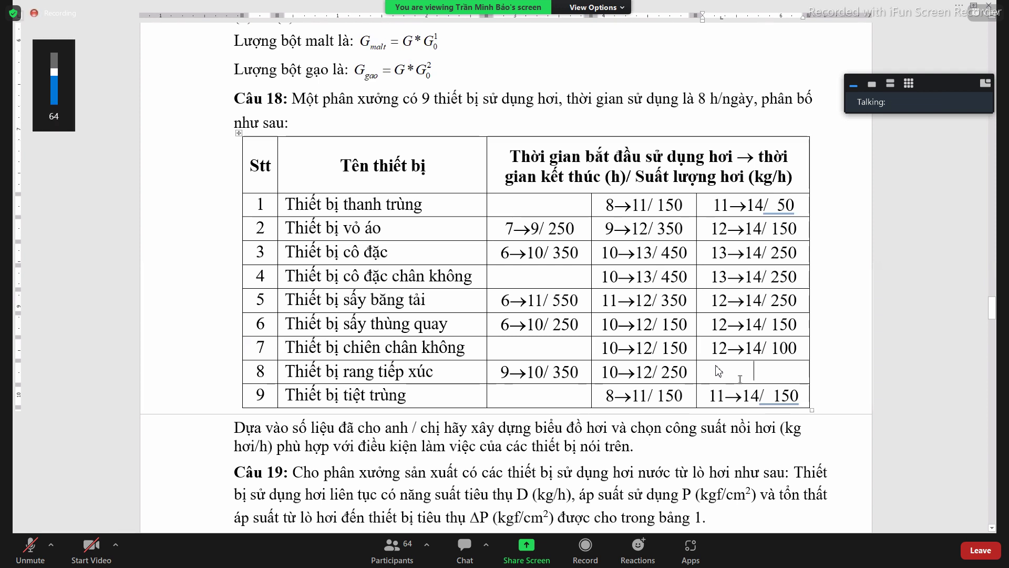
Open the meeting's participants list, move it away from the middle of the Câu 18 table, and look through its first entries
click(392, 549)
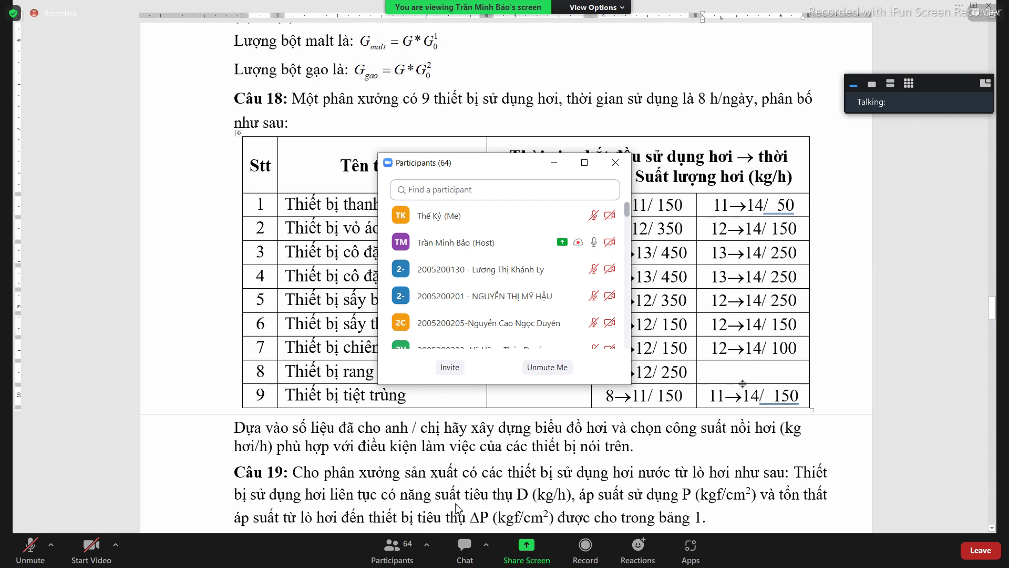
drag(498, 169, 866, 152)
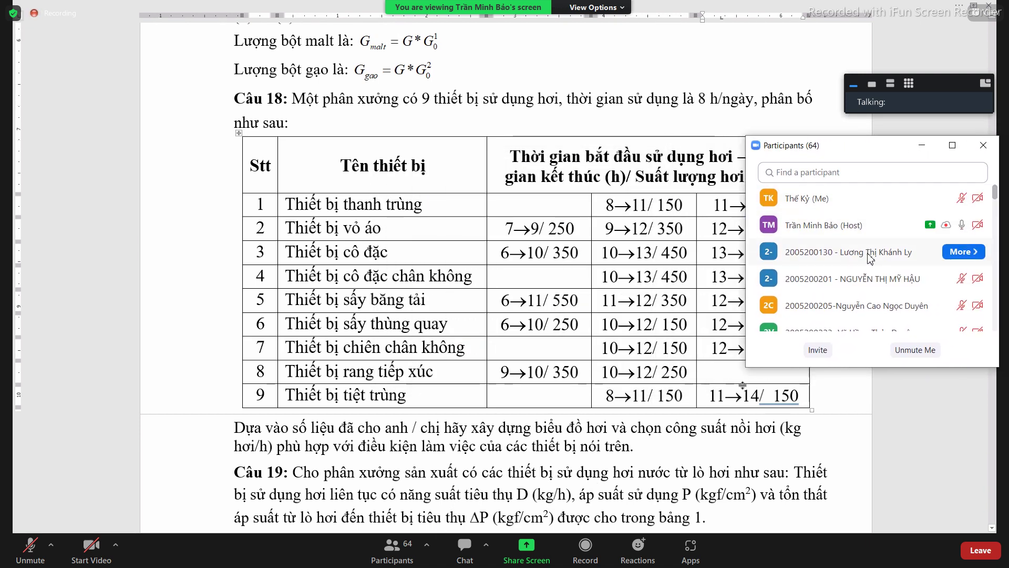
scroll(870, 255, down, 3)
scroll(870, 256, down, 1)
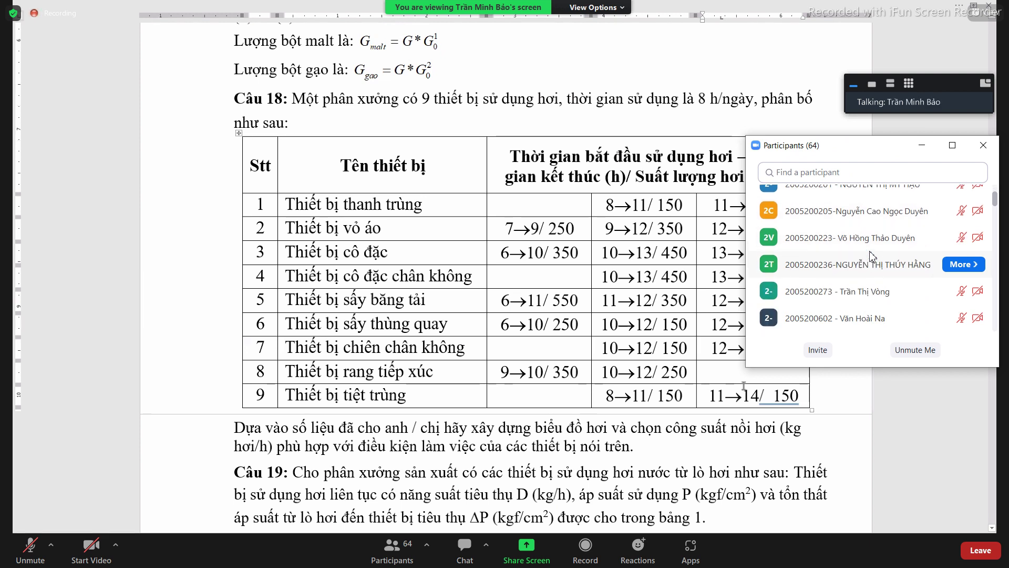
scroll(870, 255, down, 4)
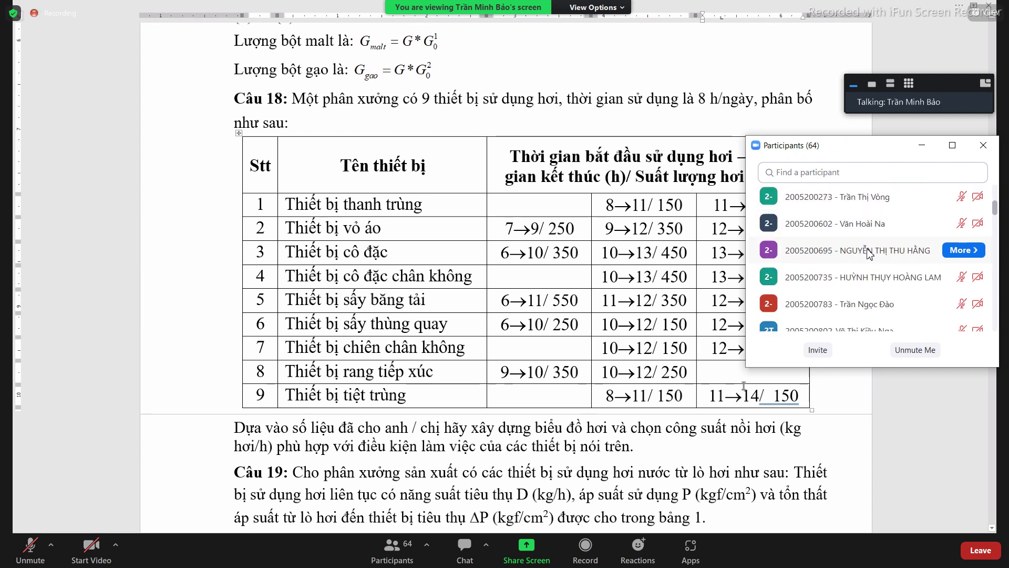
Lower the system audio volume to 72
key(XF86AudioLowerVolume)
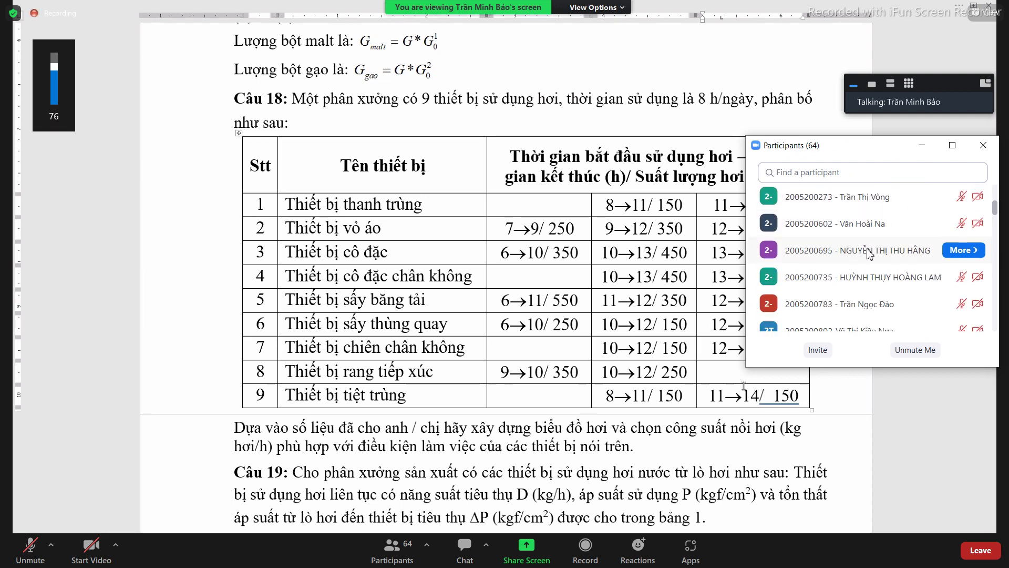
key(XF86AudioLowerVolume)
key(XF86AudioLowerVolume)
Look through the rest of the participants list to its end and minimize the list
scroll(870, 254, down, 3)
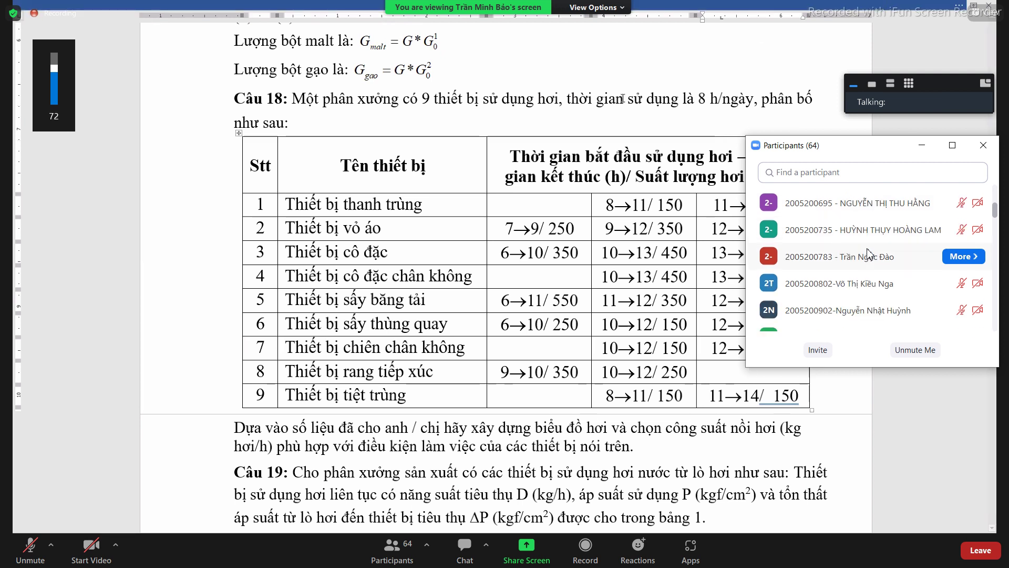
scroll(870, 254, down, 4)
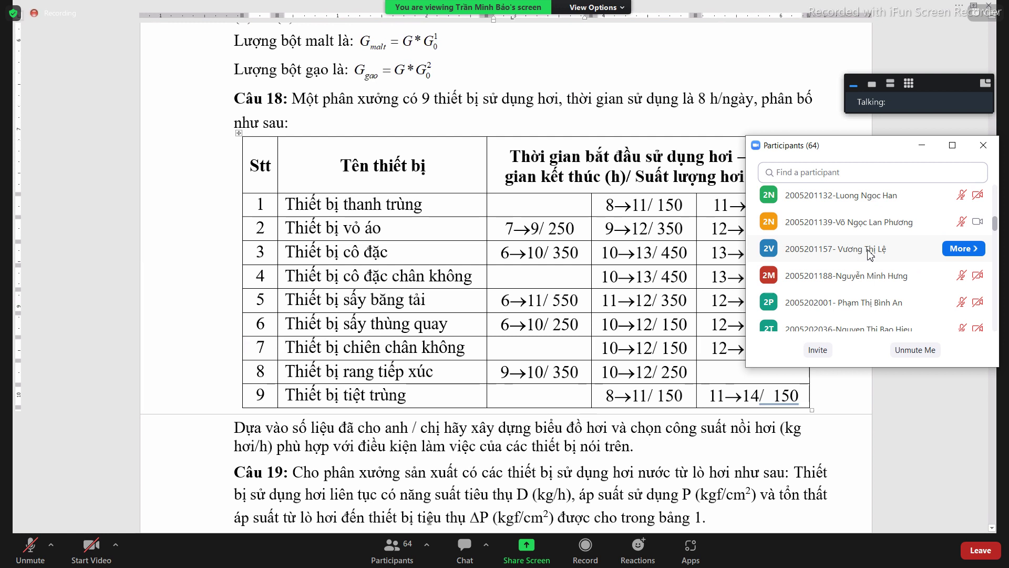
scroll(870, 254, down, 1)
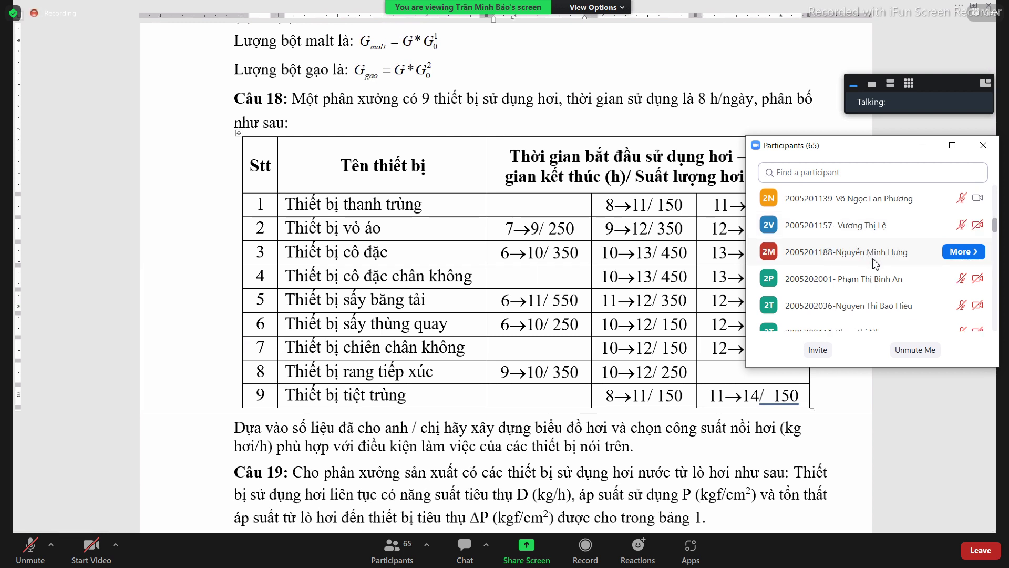
scroll(875, 261, down, 3)
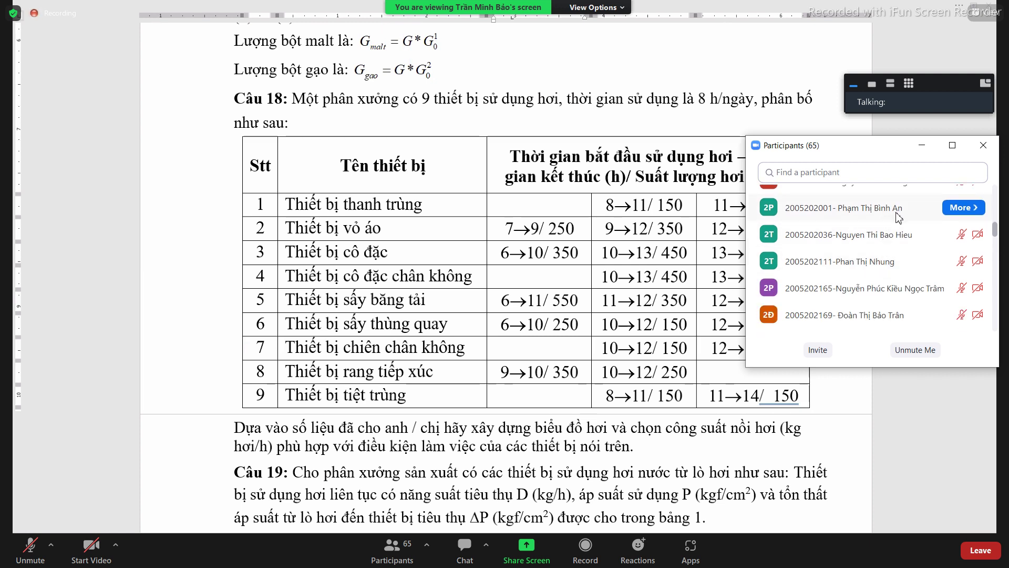
scroll(894, 236, down, 3)
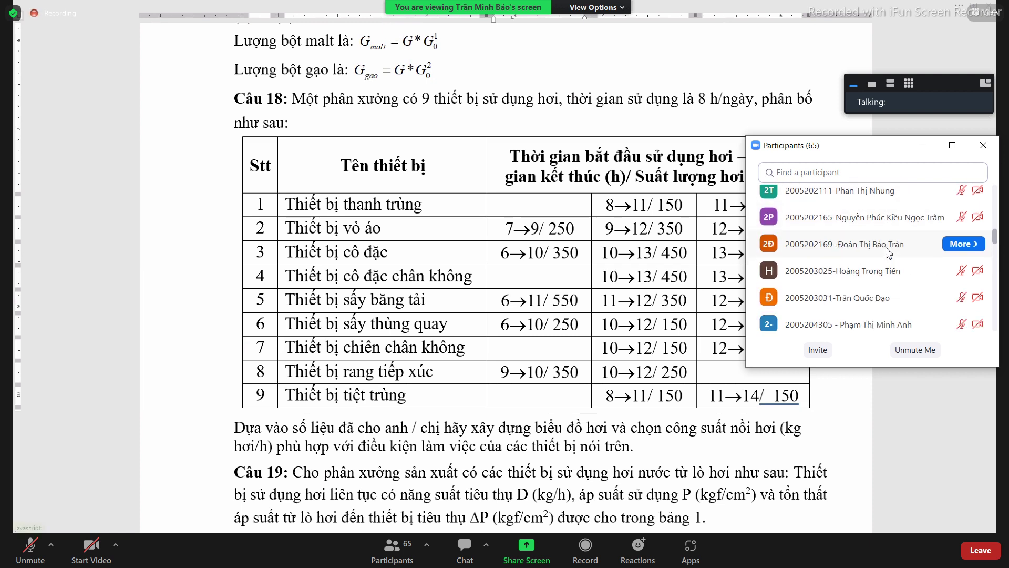
scroll(888, 260, down, 3)
scroll(888, 263, up, 2)
scroll(889, 263, down, 4)
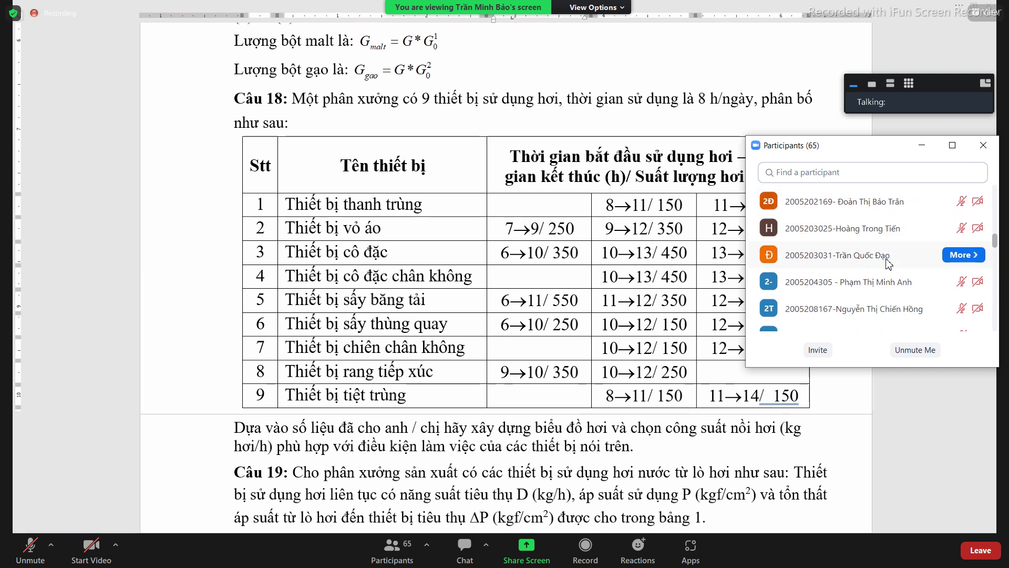
scroll(888, 263, down, 1)
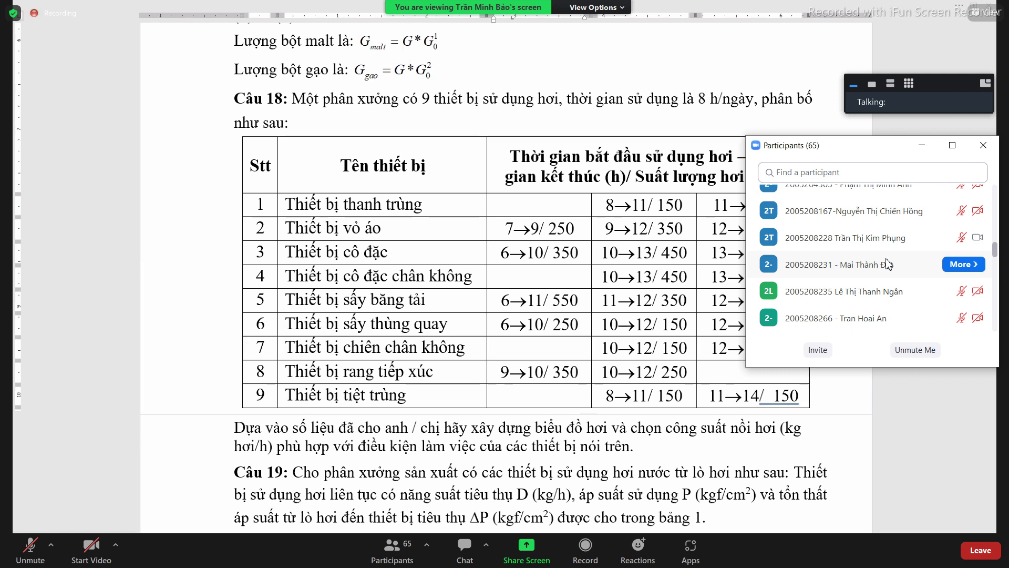
scroll(888, 264, down, 5)
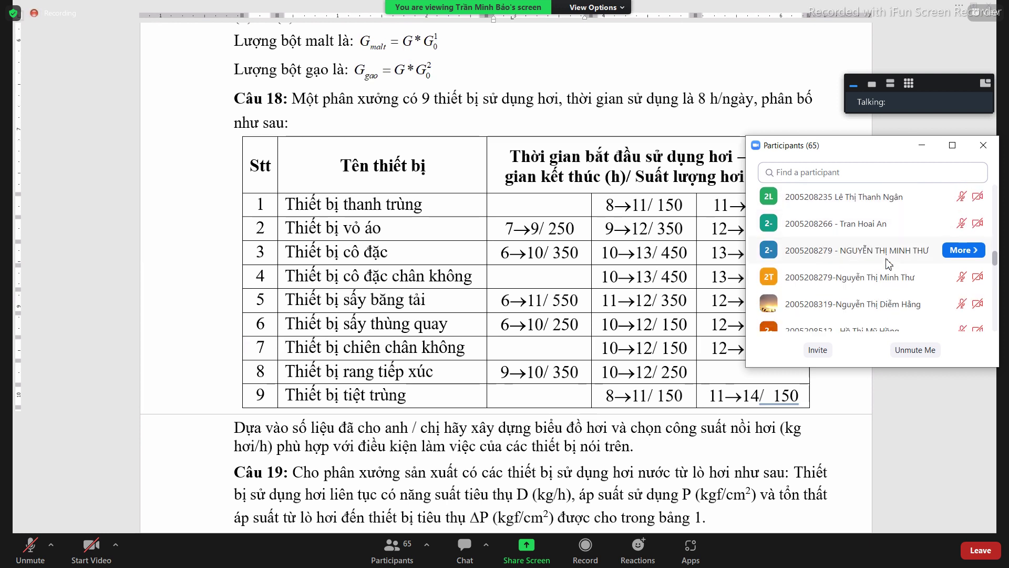
scroll(888, 264, down, 10)
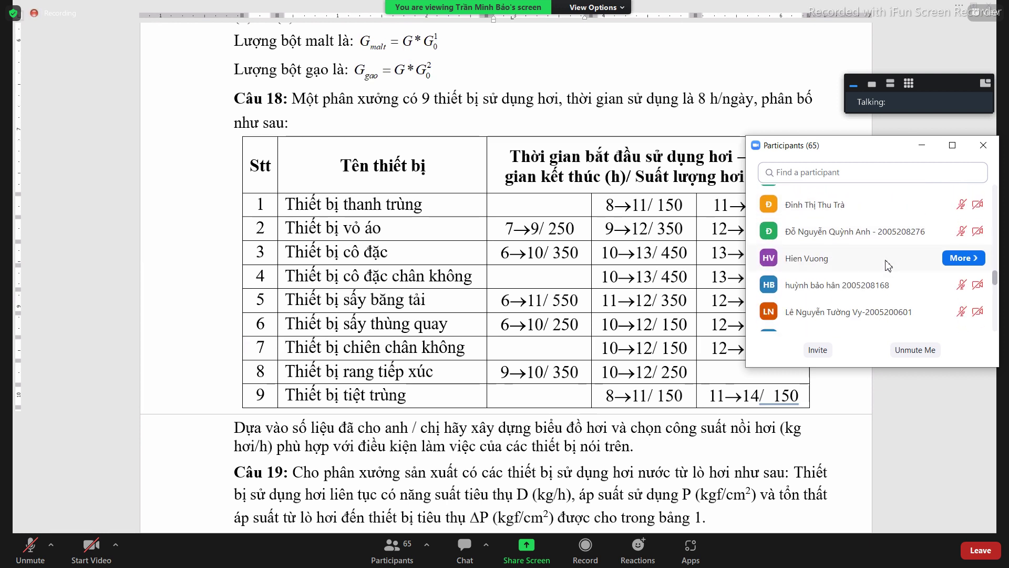
scroll(888, 264, down, 10)
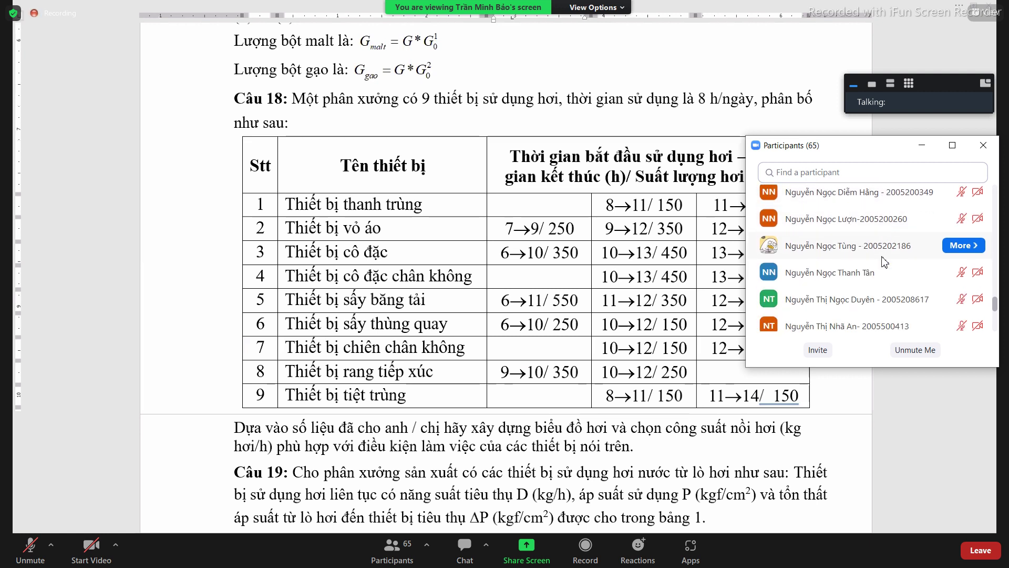
scroll(885, 261, down, 4)
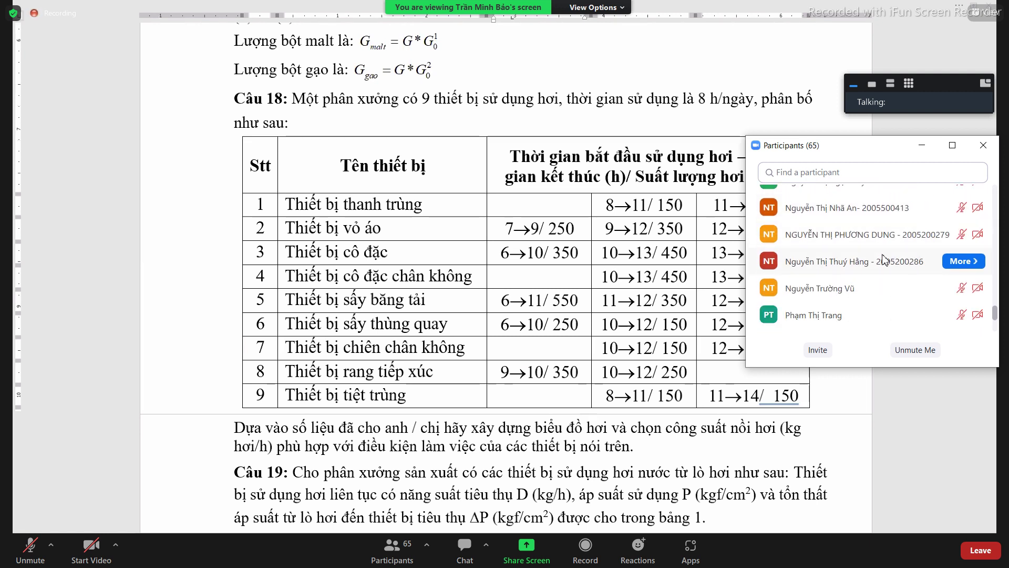
scroll(885, 260, down, 3)
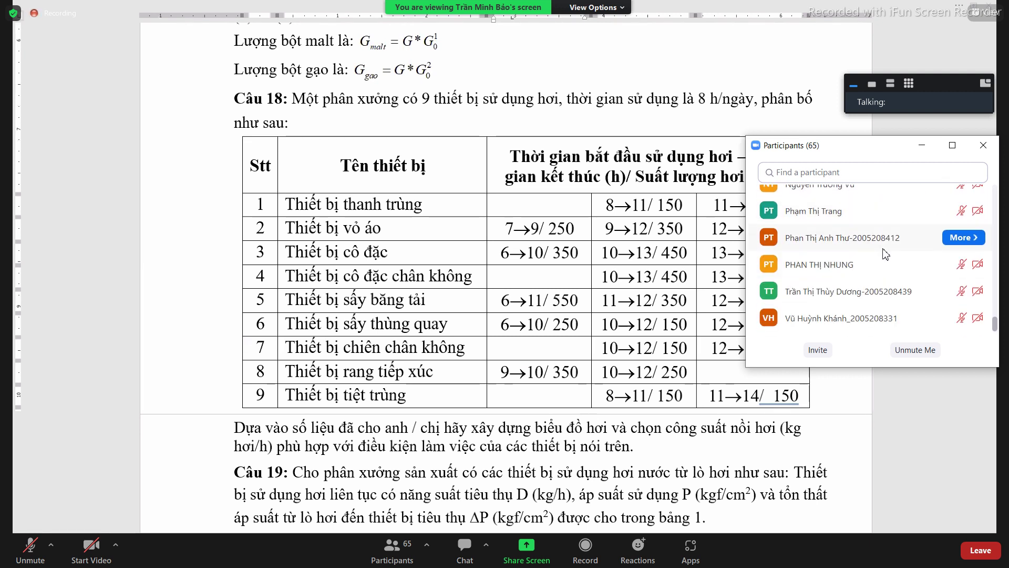
click(921, 145)
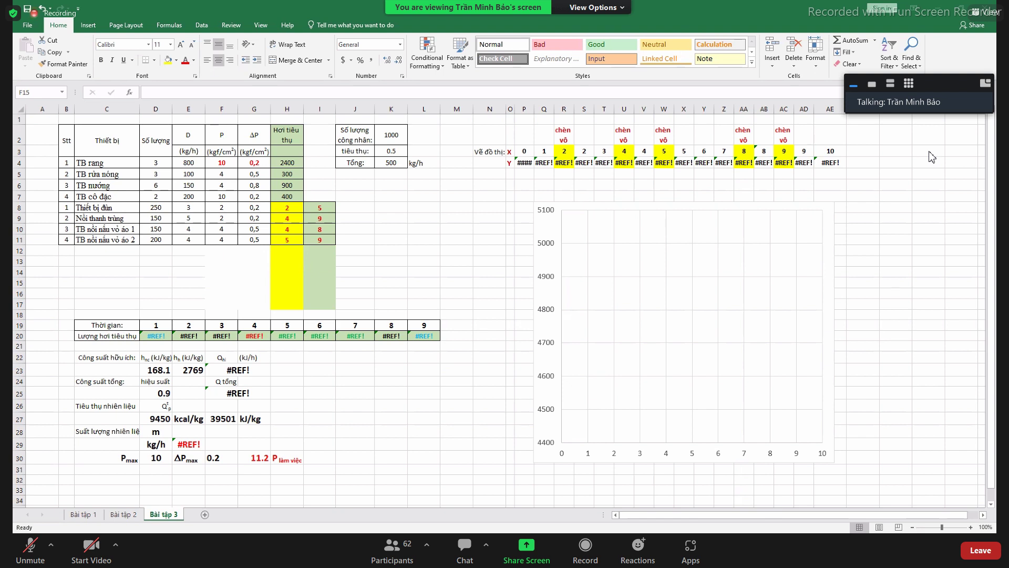
Try pasting the copied numbered equipment list with its source formatting over B4:C18 on sheet Bài tập 3, and undo the paste
drag(67, 162, 122, 319)
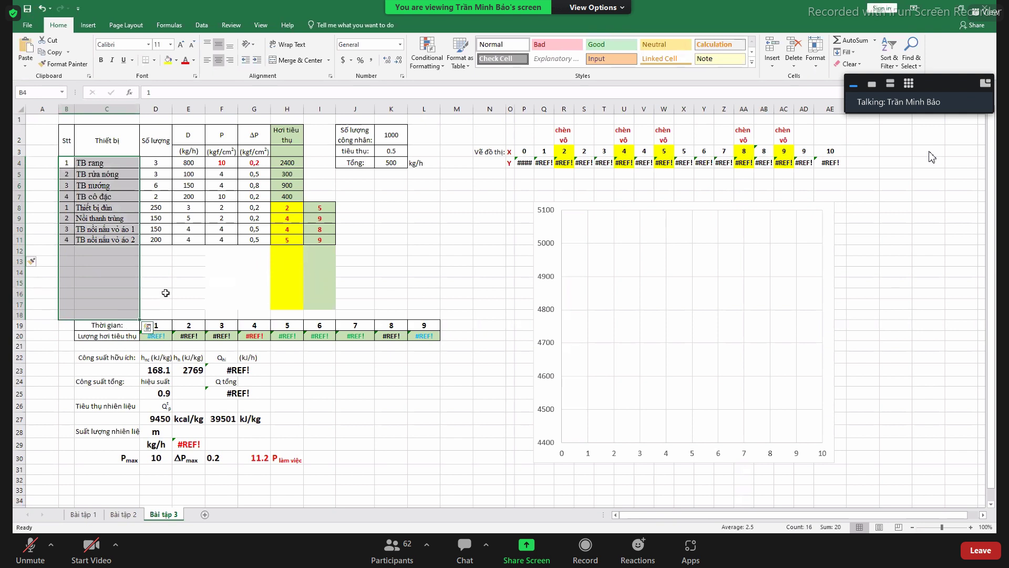
key(ctrl+v)
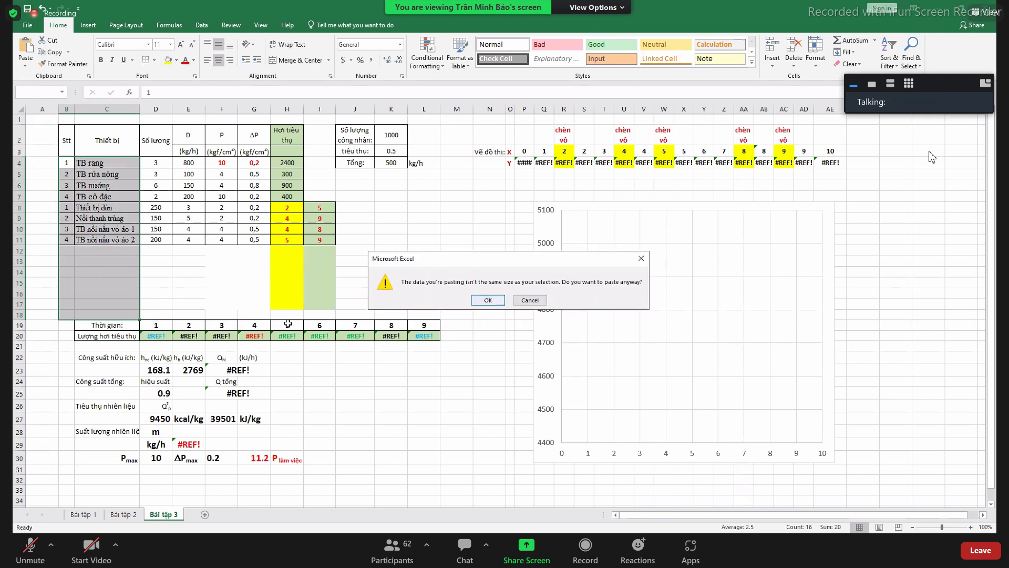
key(Return)
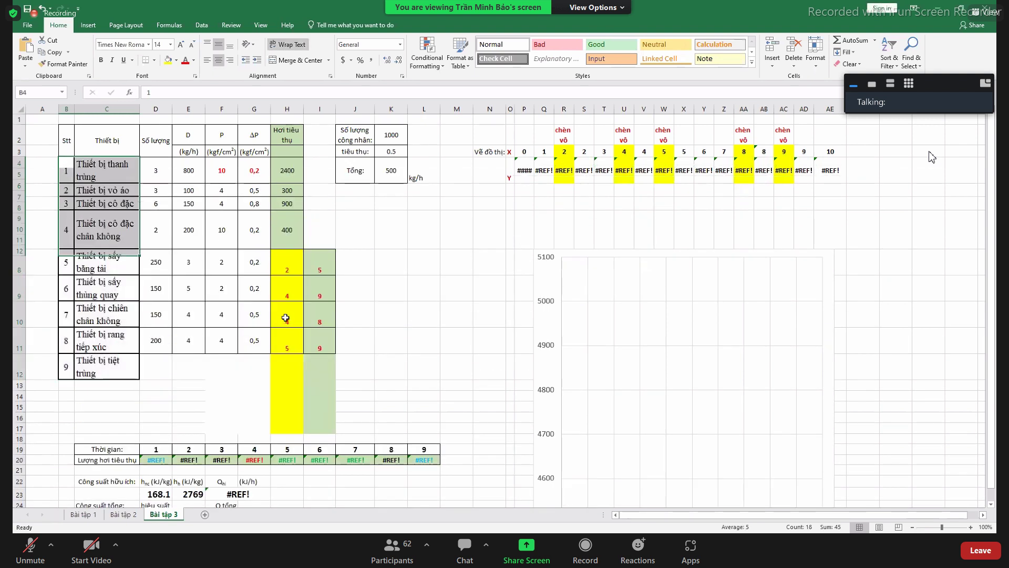
key(ctrl+z)
click(122, 262)
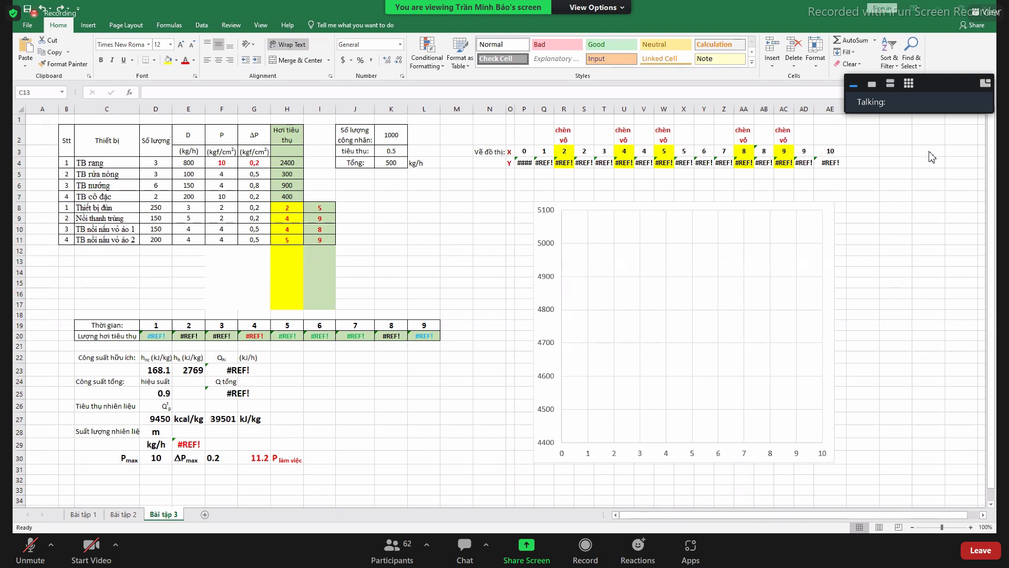
Paste the copied equipment names into the Thiết bị column from C4 down, matching the destination formatting
drag(107, 162, 116, 301)
right_click(116, 301)
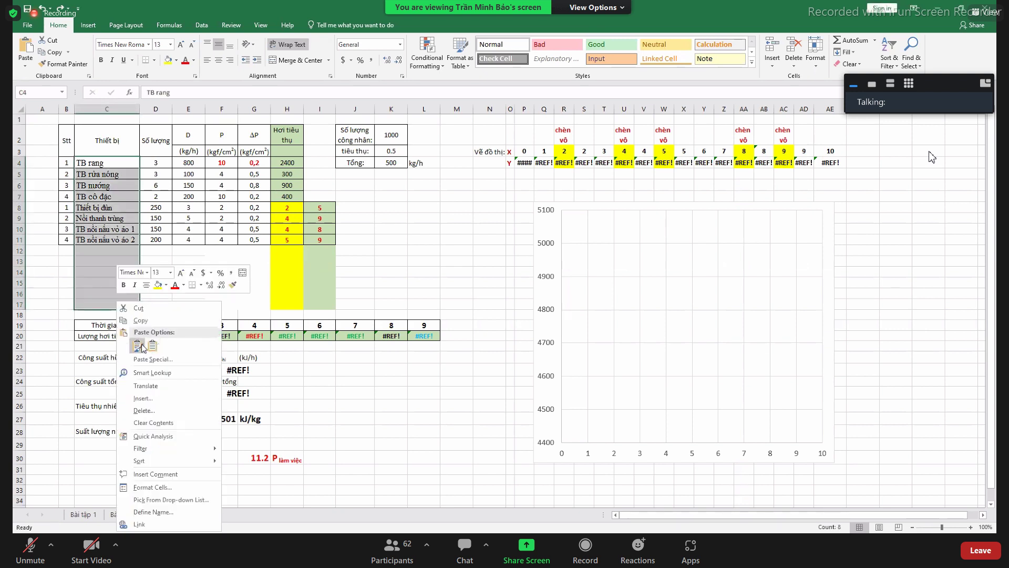
click(152, 345)
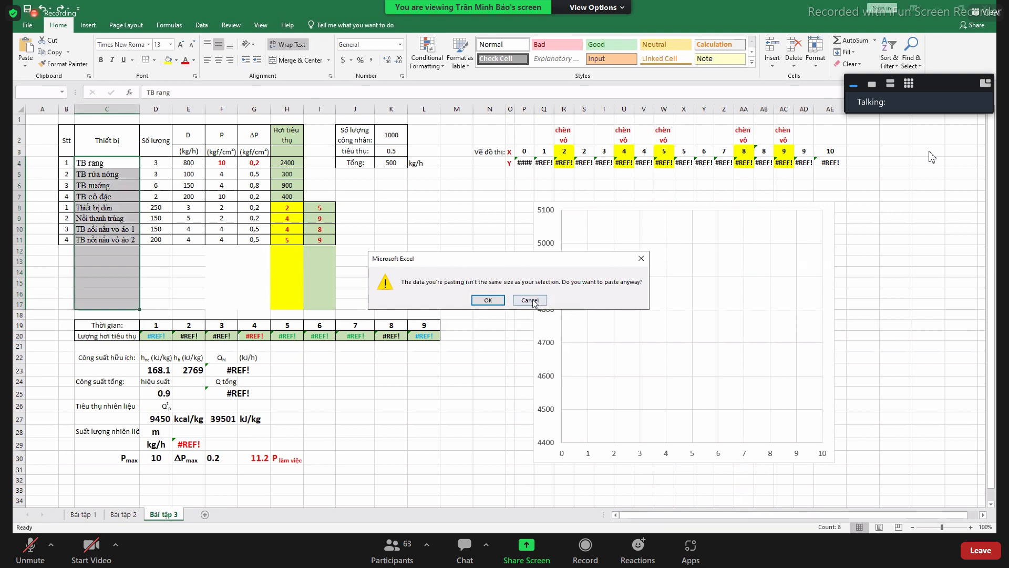
click(488, 300)
Reduce the font size of the pasted equipment names in C4:C12 to 11
click(192, 45)
click(193, 45)
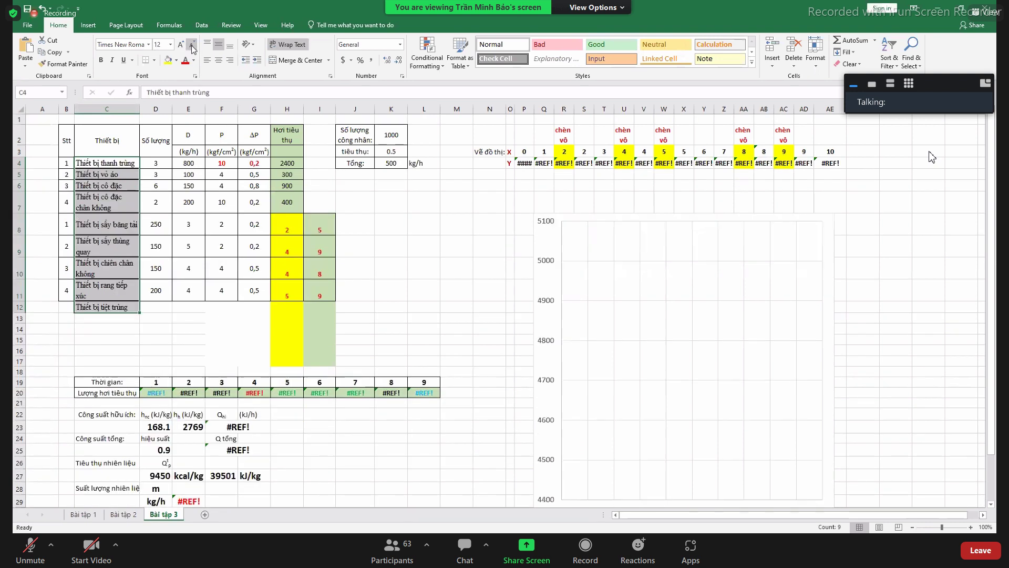
click(138, 314)
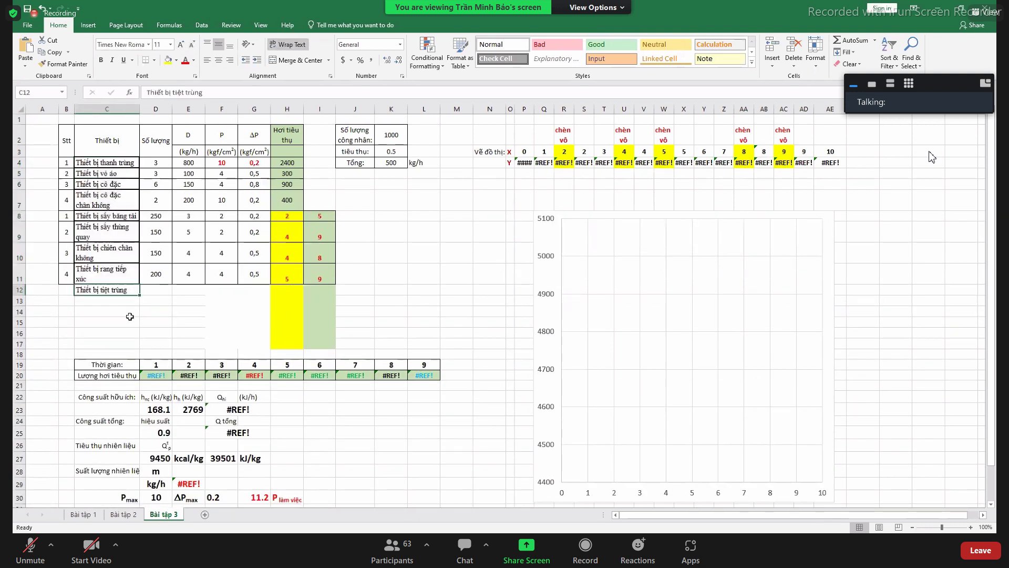
key(Up)
key(Up)
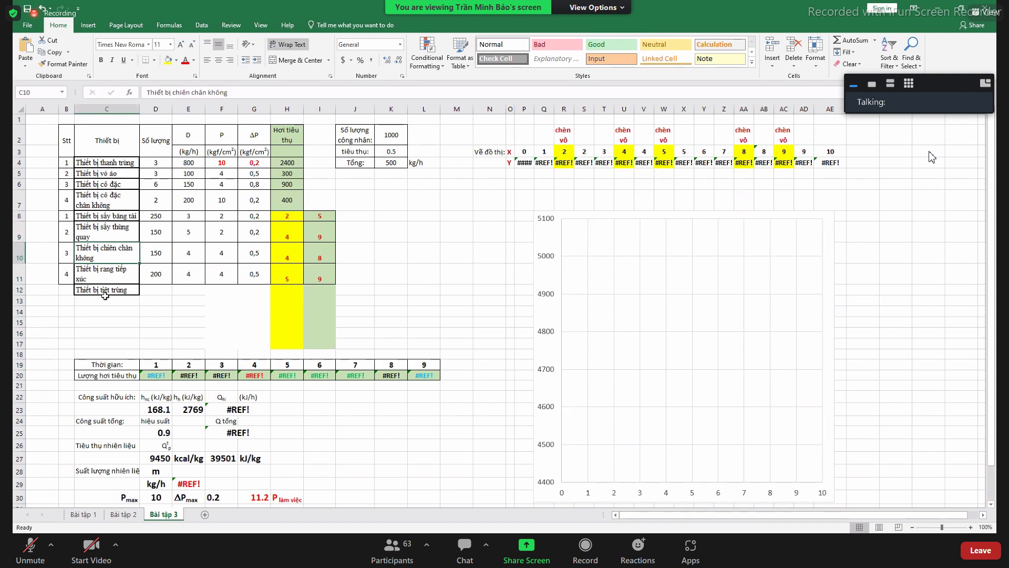
click(105, 295)
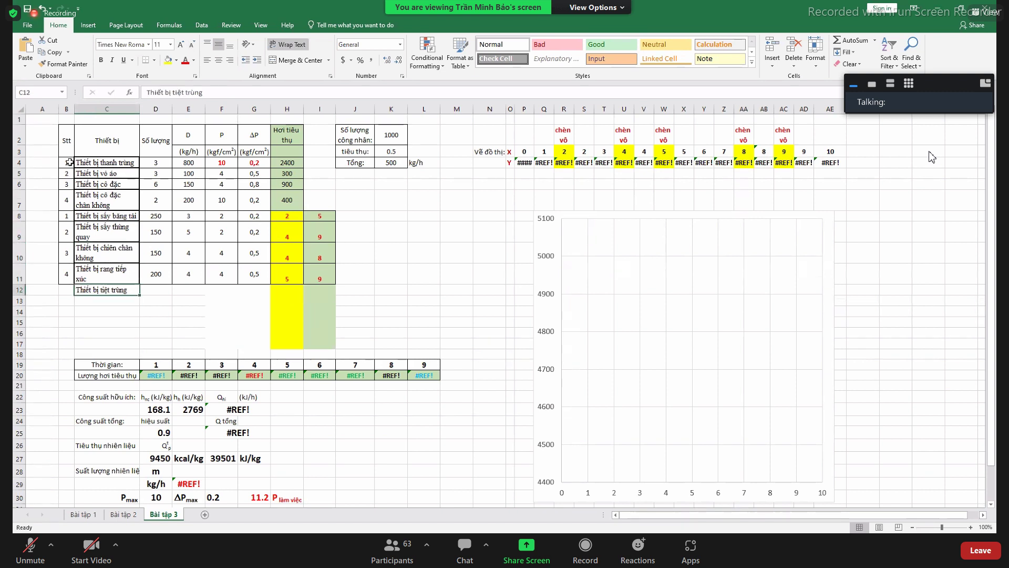
Copy the formatting of the Stt cells B4:B11 onto the equipment names in C4:C12 with Format Painter
drag(69, 162, 62, 271)
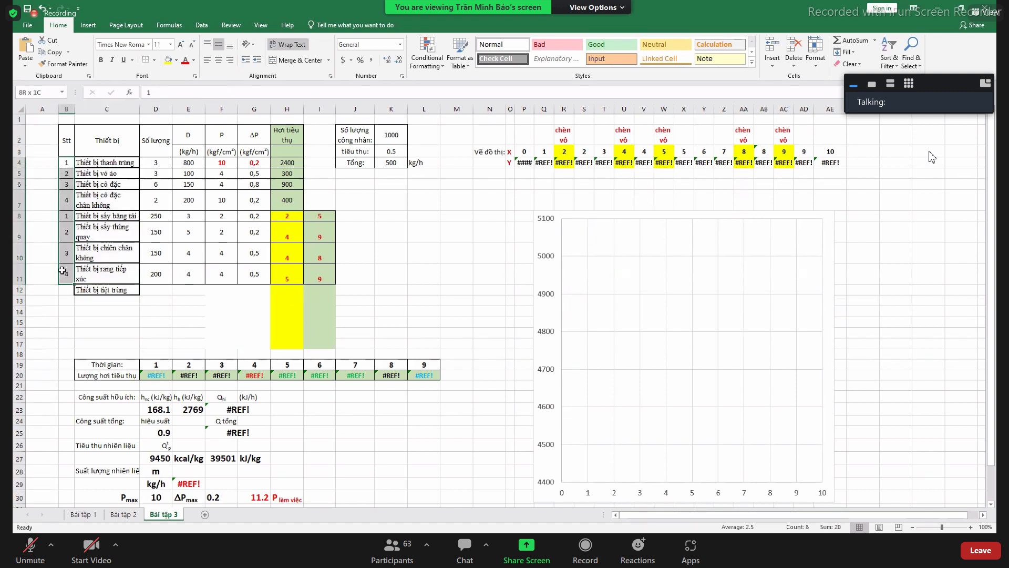
click(63, 64)
drag(116, 163, 109, 290)
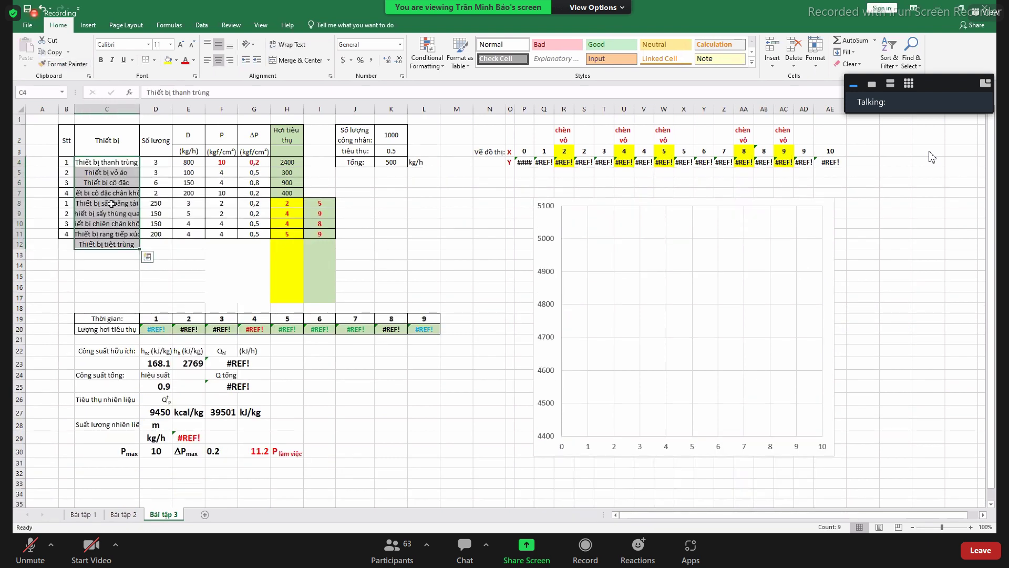
click(127, 163)
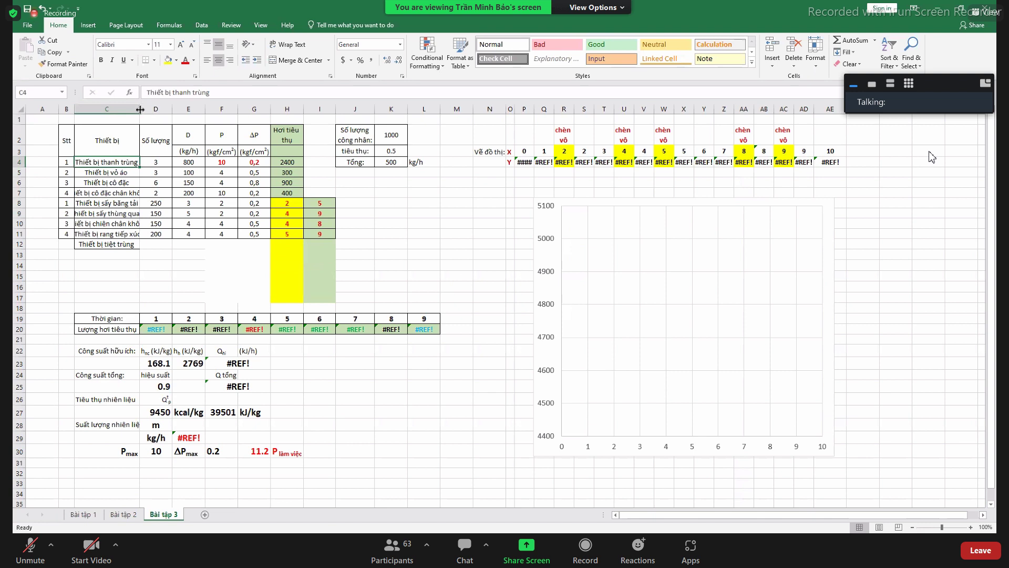
AutoFit the width of column C and left-align the equipment names in C4:C12
double_click(139, 109)
click(163, 243)
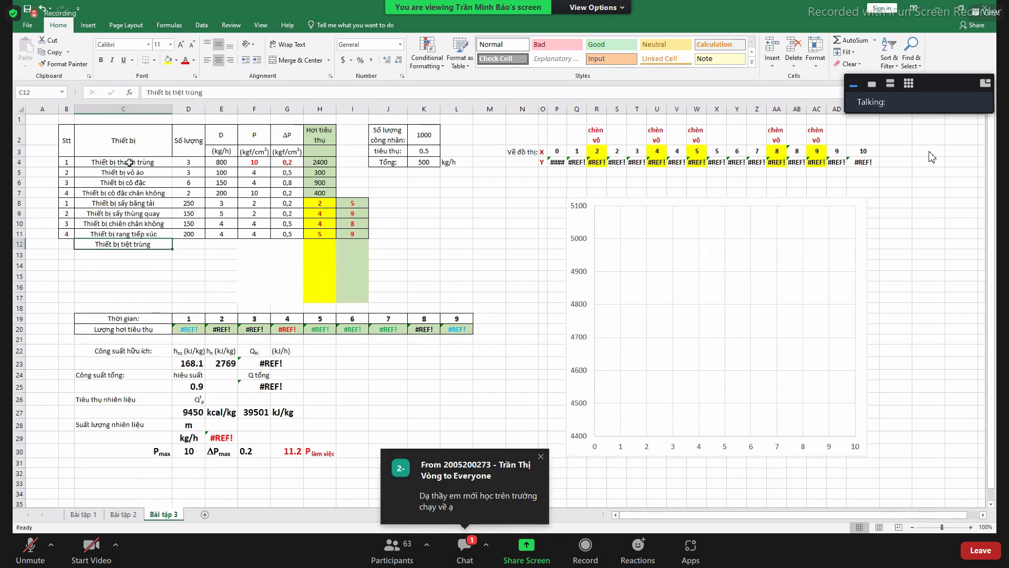
drag(129, 162, 130, 245)
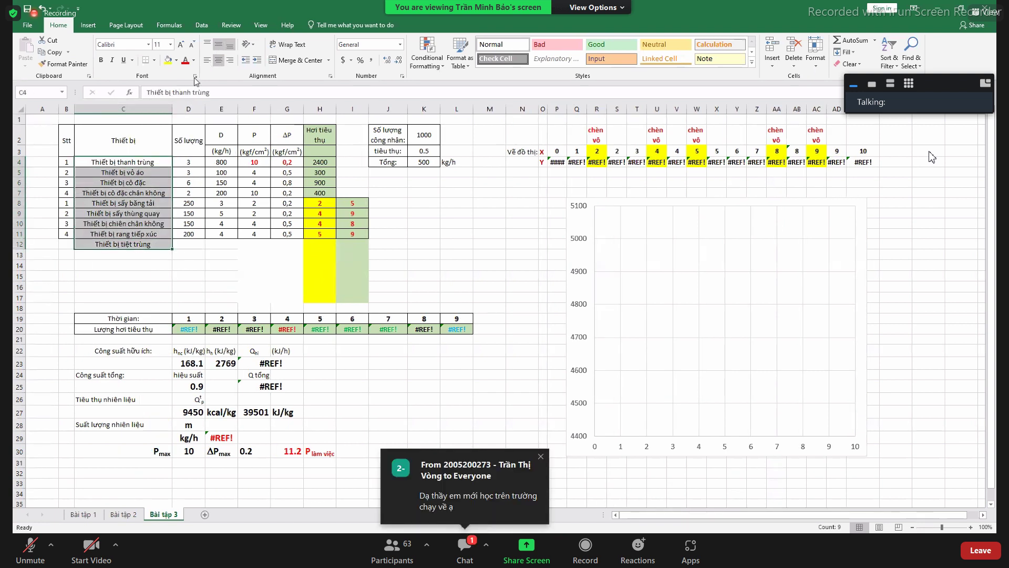
click(207, 60)
Number the Stt column consecutively from 1 to 9 in B4:B12
click(67, 163)
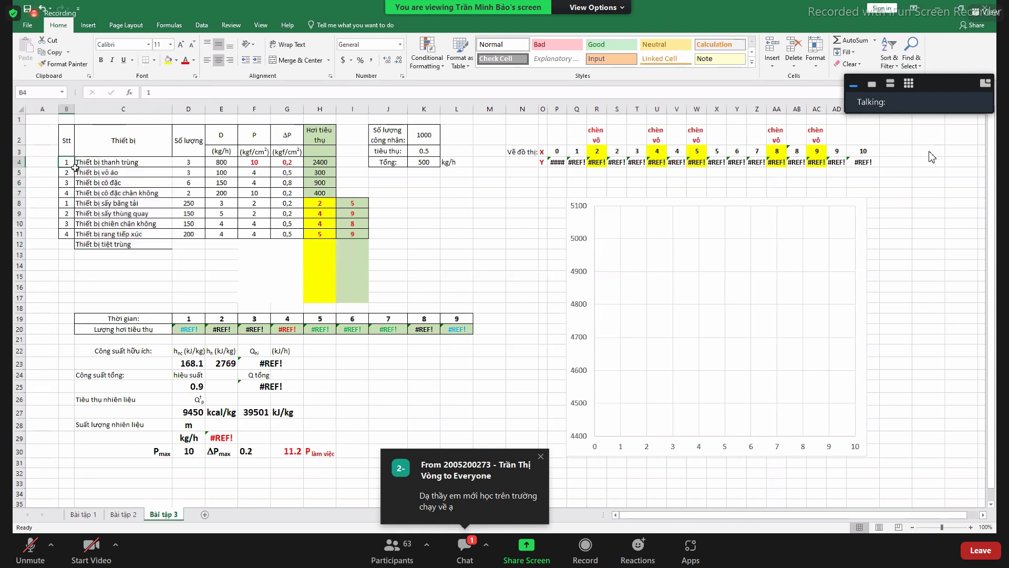
drag(75, 167, 74, 252)
click(112, 271)
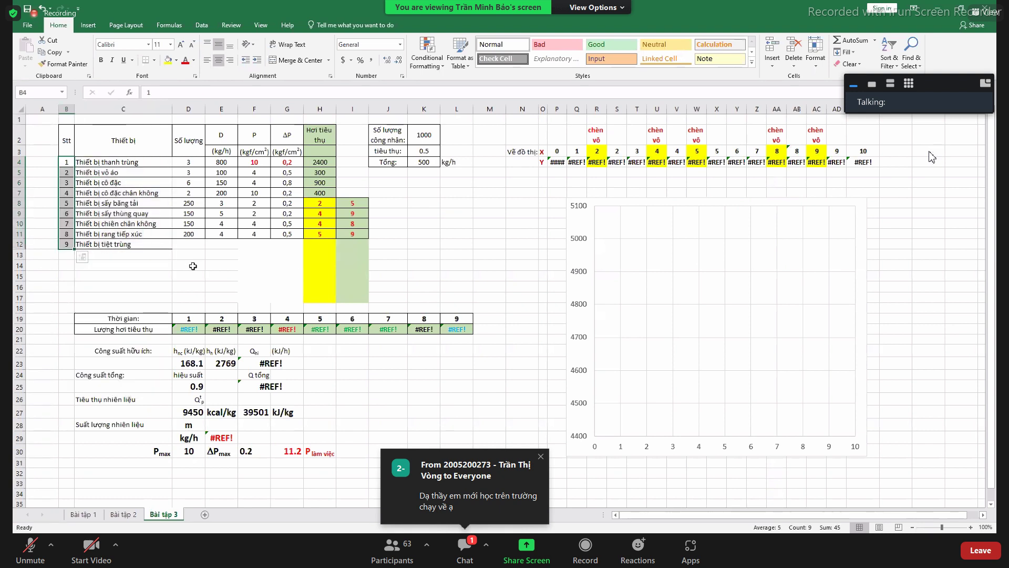
click(193, 266)
click(158, 244)
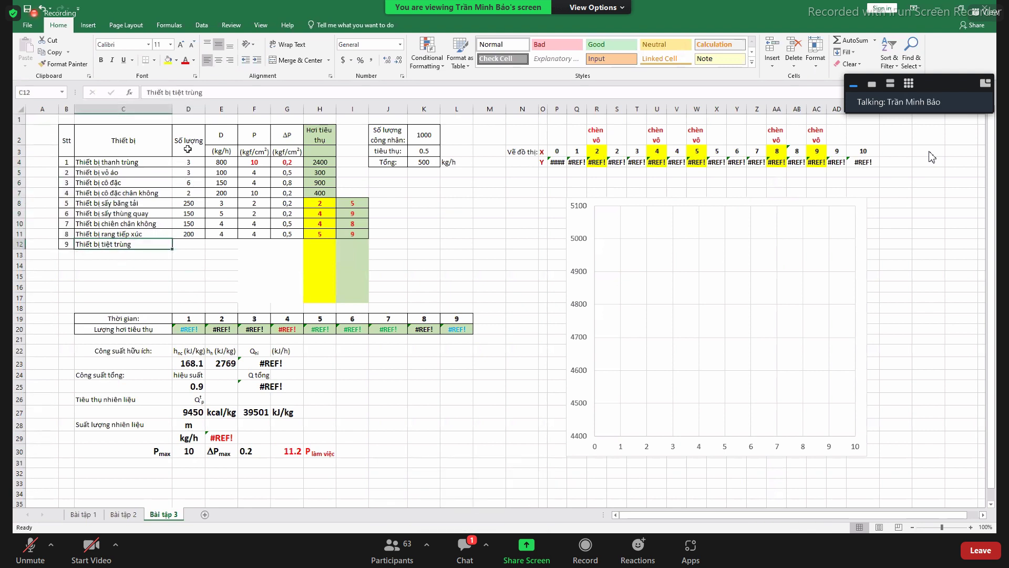
Apply outline and inside borders to the data cells D4:I12
drag(189, 160, 350, 243)
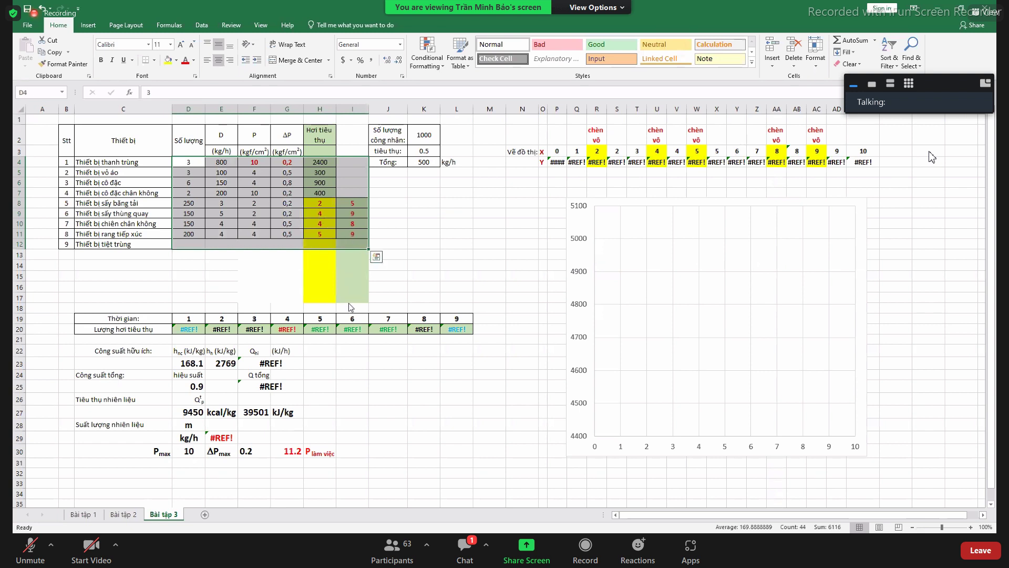
right_click(321, 212)
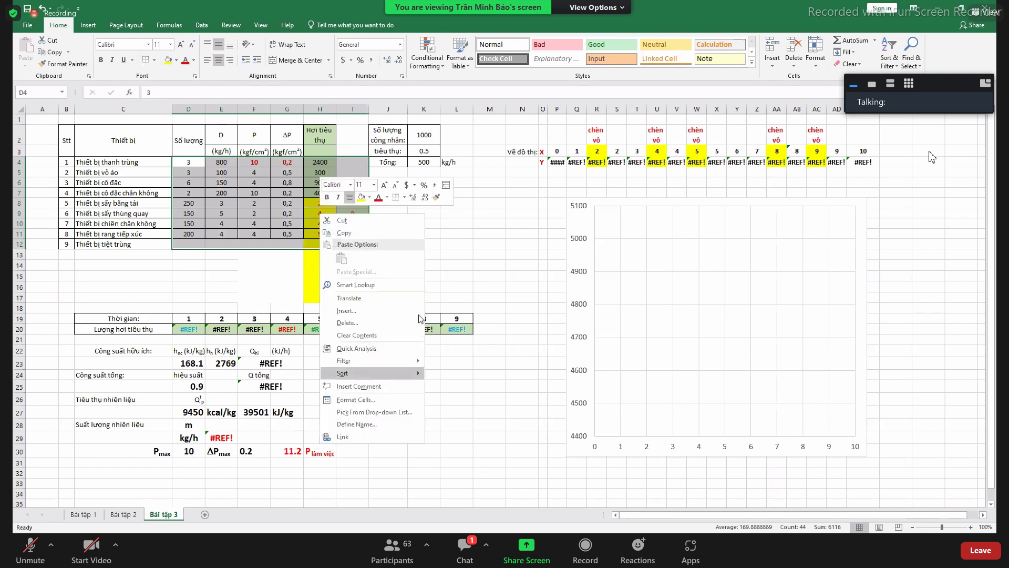
click(356, 399)
click(345, 298)
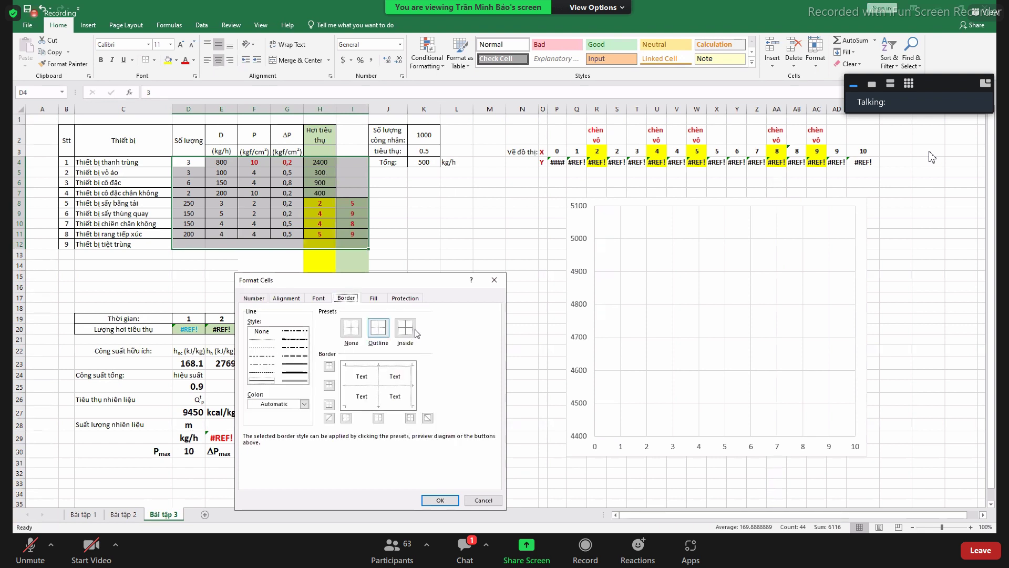
click(378, 327)
click(405, 327)
click(439, 500)
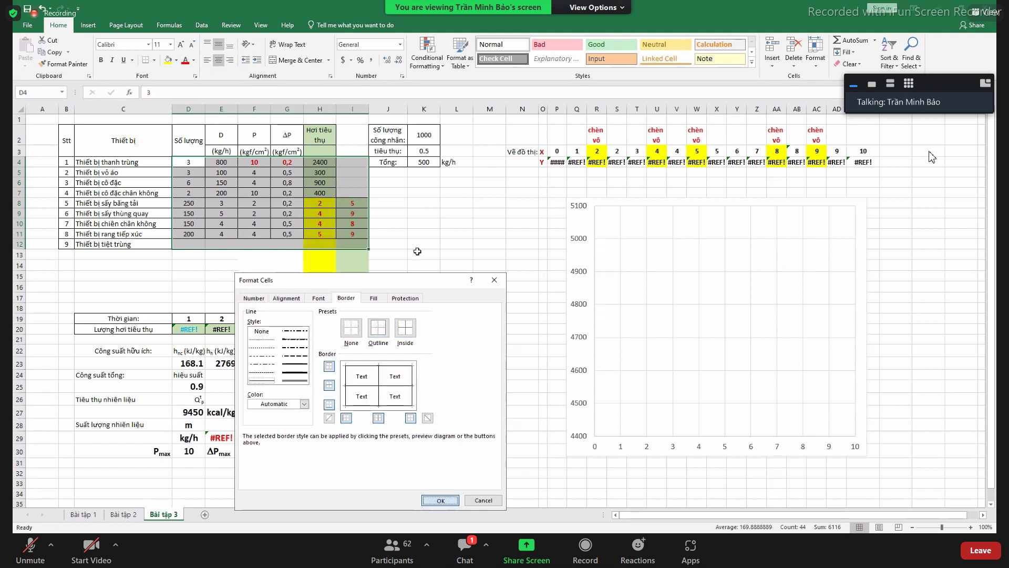
Copy the plain formatting of the empty cells C13:D17 onto E13:I17 to remove the colour fills below the table
drag(394, 254, 457, 298)
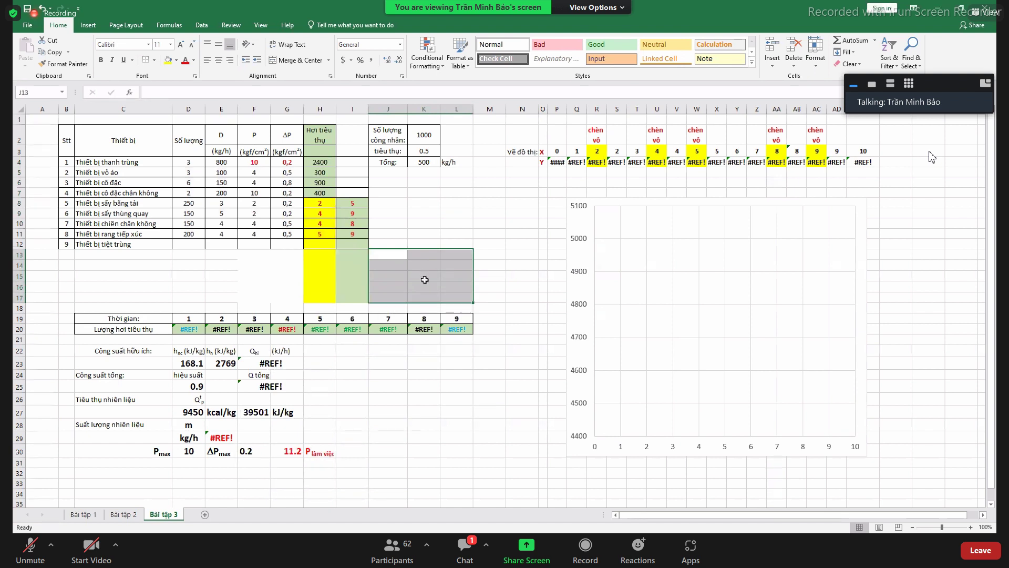
click(301, 255)
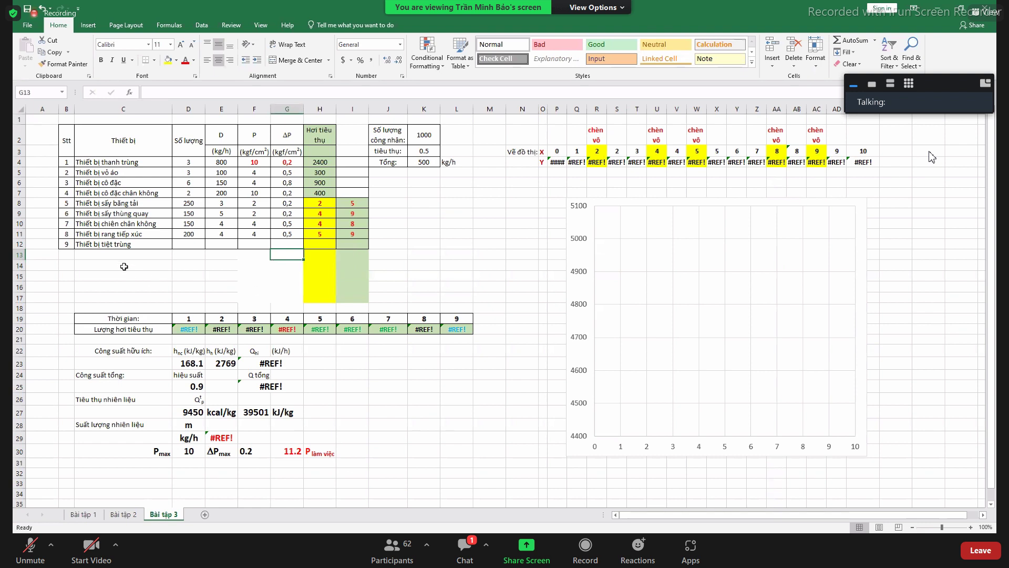
mouse_move(122, 259)
mouse_down()
mouse_move(163, 269)
mouse_move(202, 297)
mouse_up()
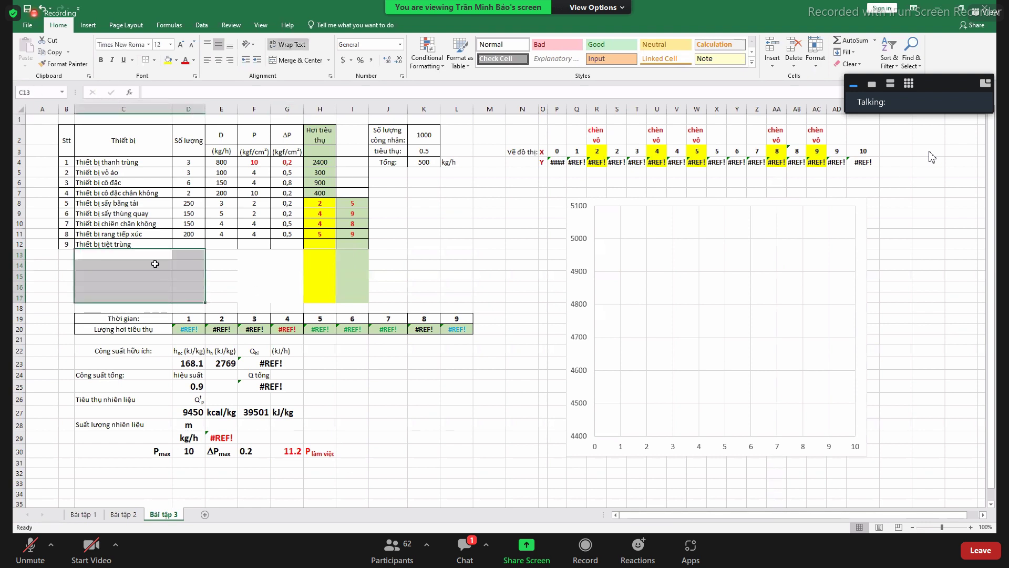
click(61, 64)
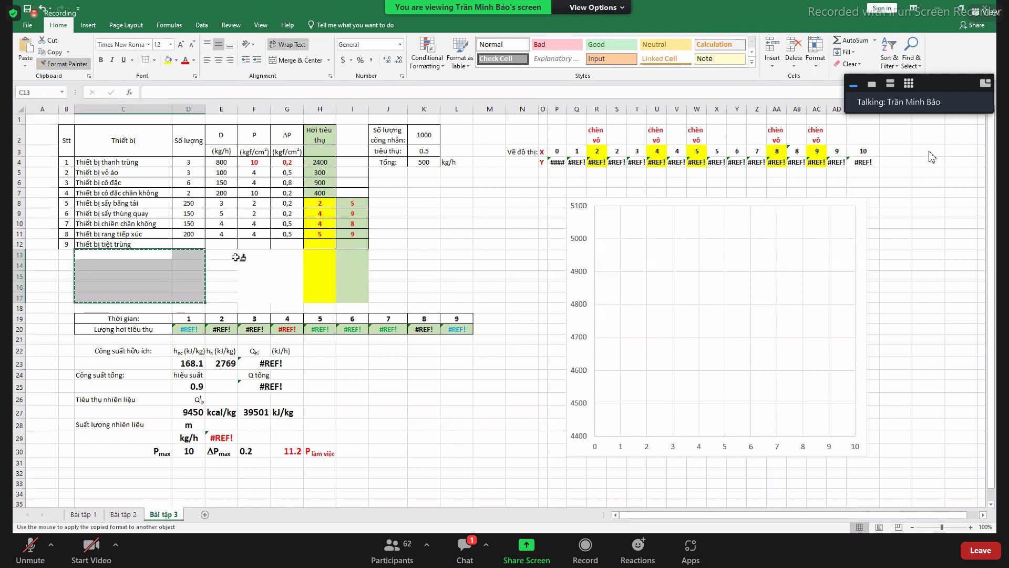
drag(221, 255, 367, 293)
click(424, 276)
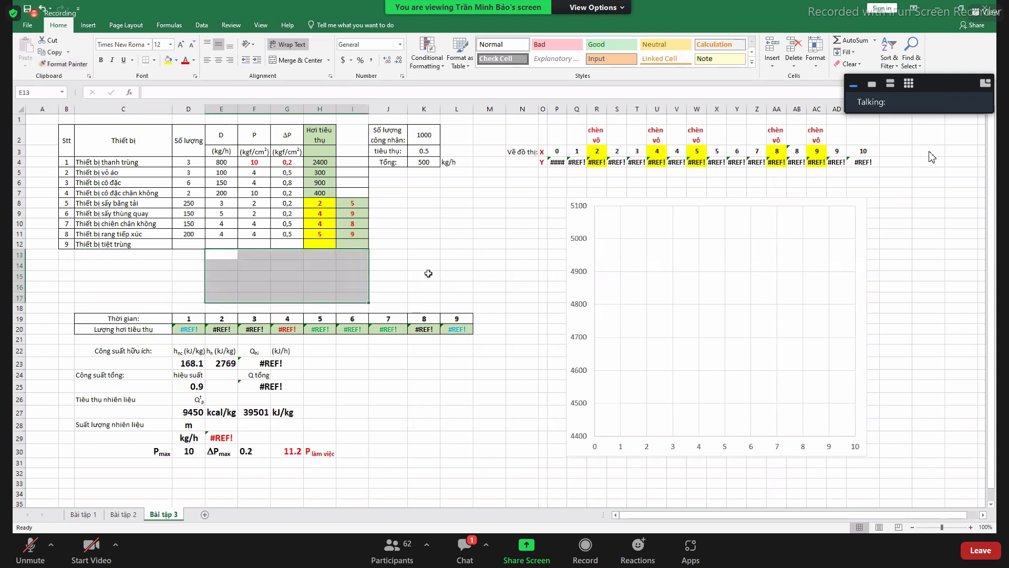
click(318, 276)
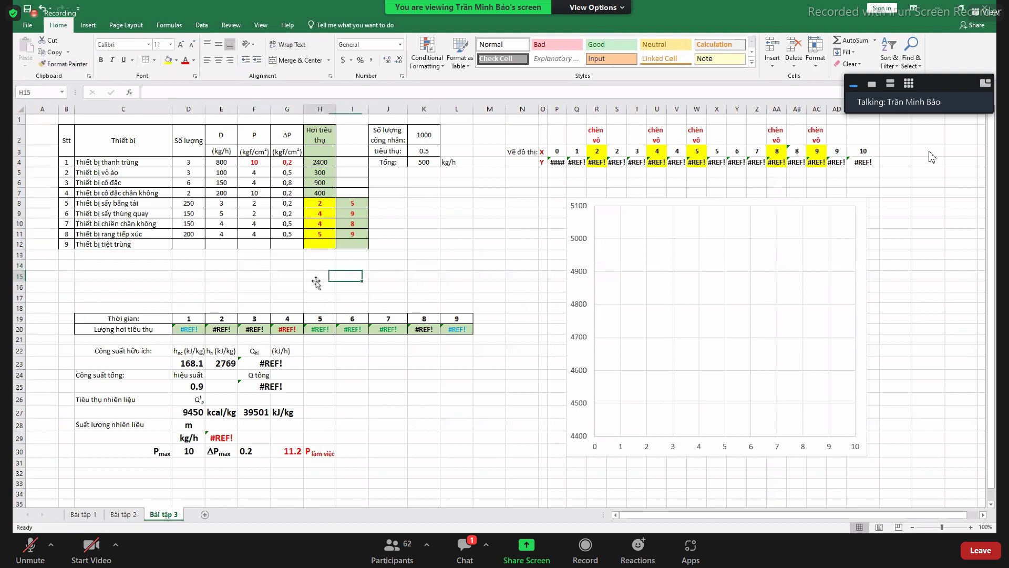
Delete the entire Số lượng column D from the worksheet
click(196, 142)
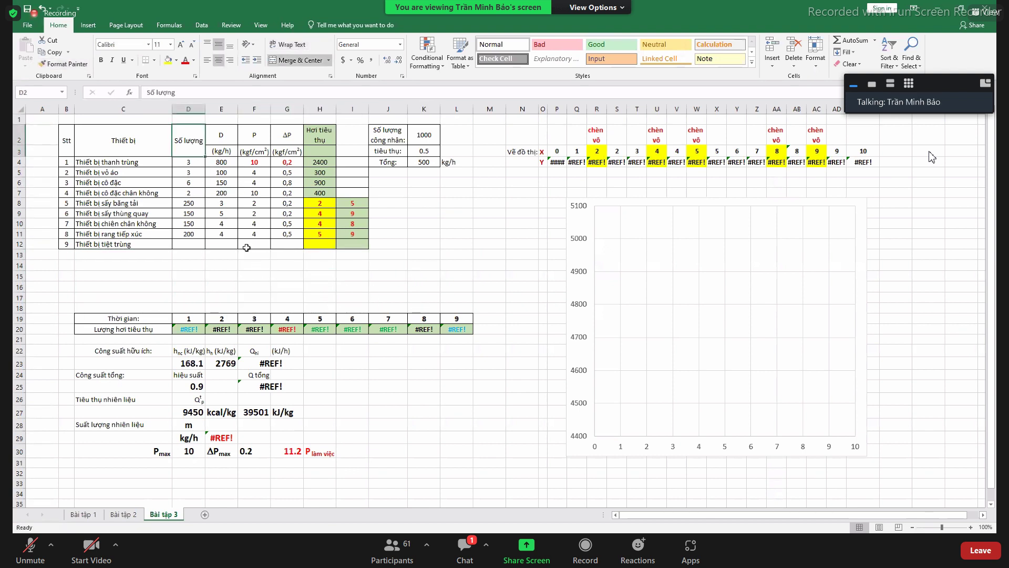
click(286, 275)
click(243, 243)
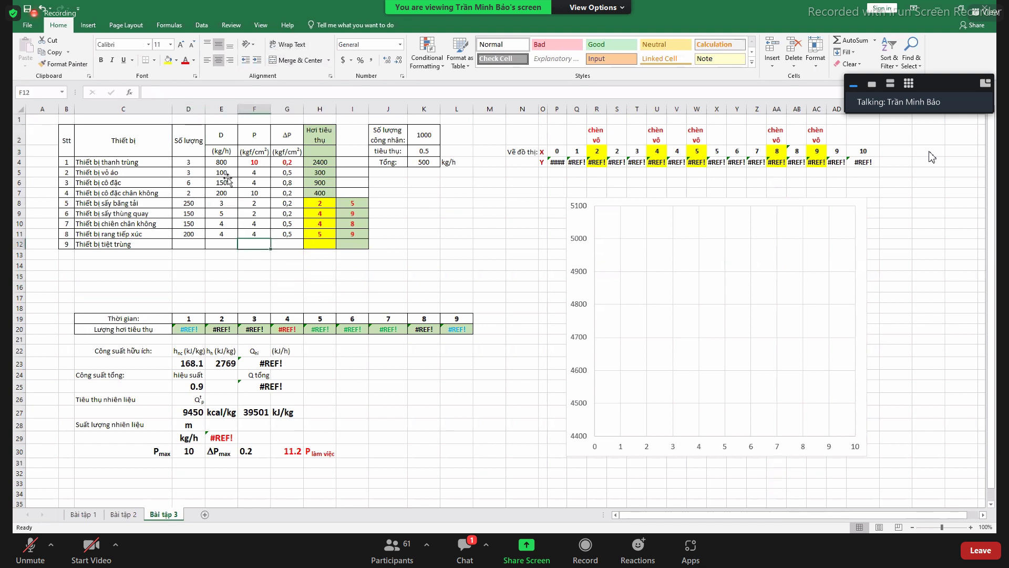
click(227, 179)
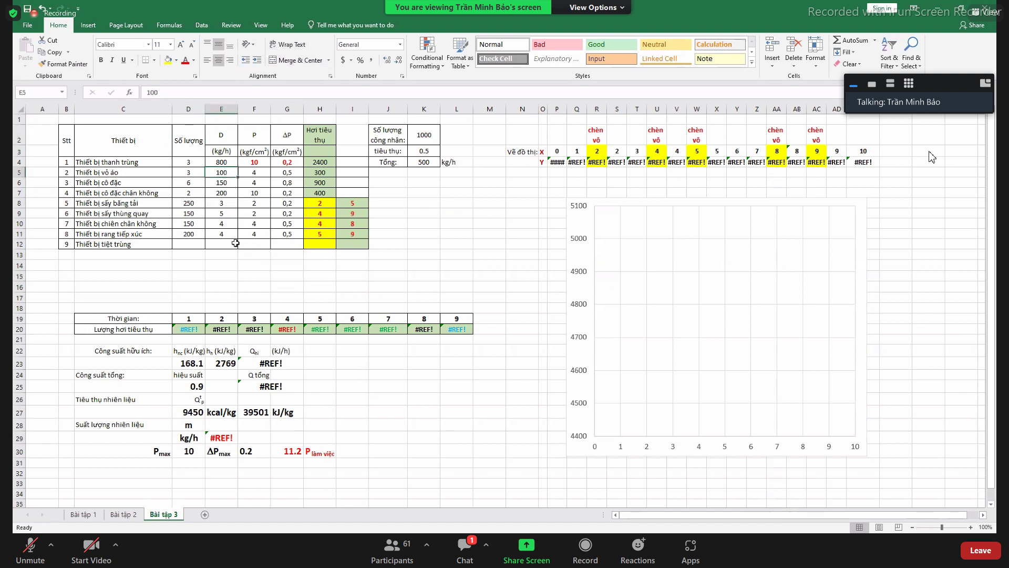
click(188, 109)
right_click(198, 110)
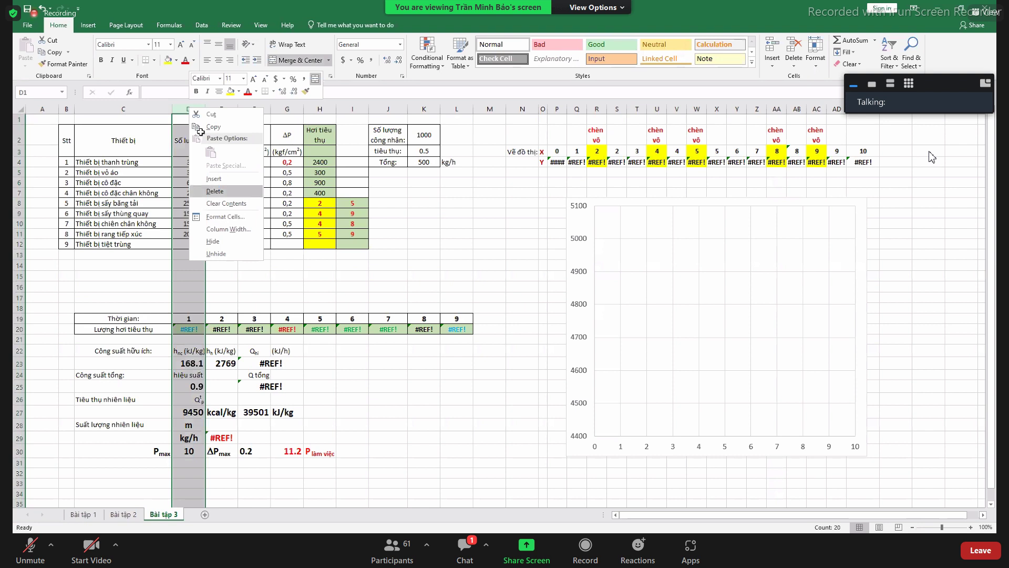
click(216, 189)
Clear the (kgf/cm²) unit labels in E3:F3 and the ΔP heading in F2
click(221, 135)
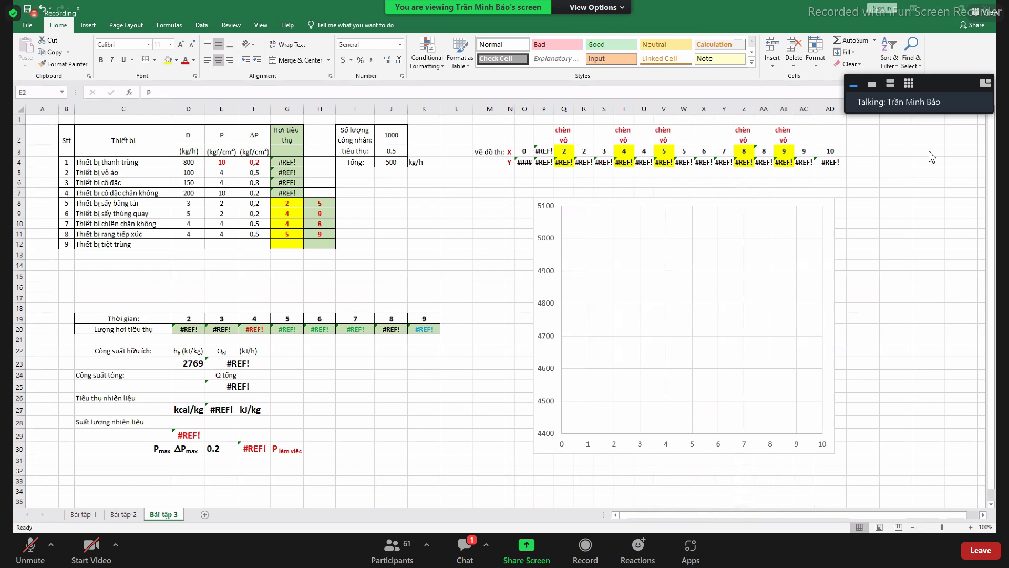
click(193, 138)
key(Down)
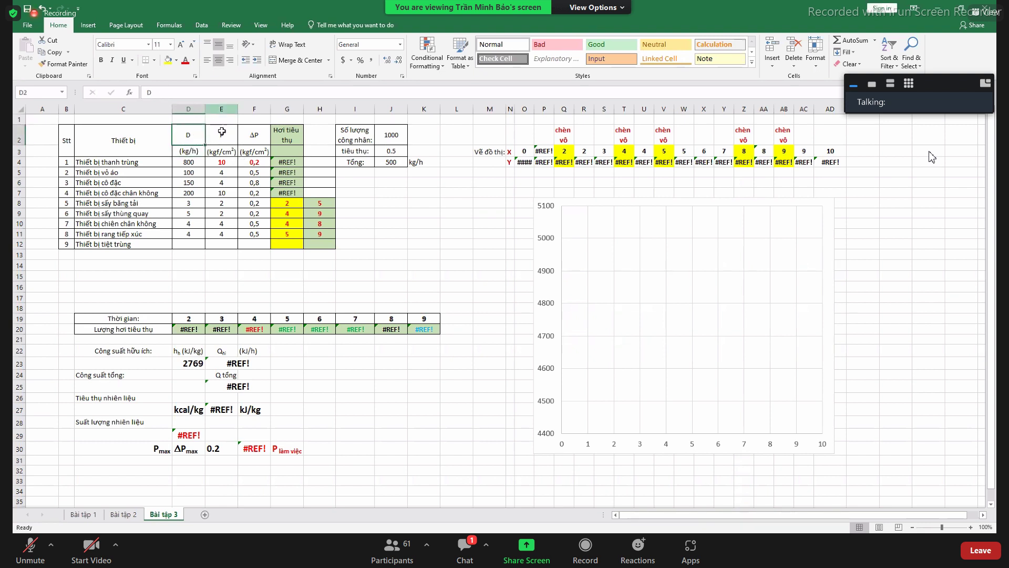
click(232, 153)
drag(231, 152, 254, 153)
key(Delete)
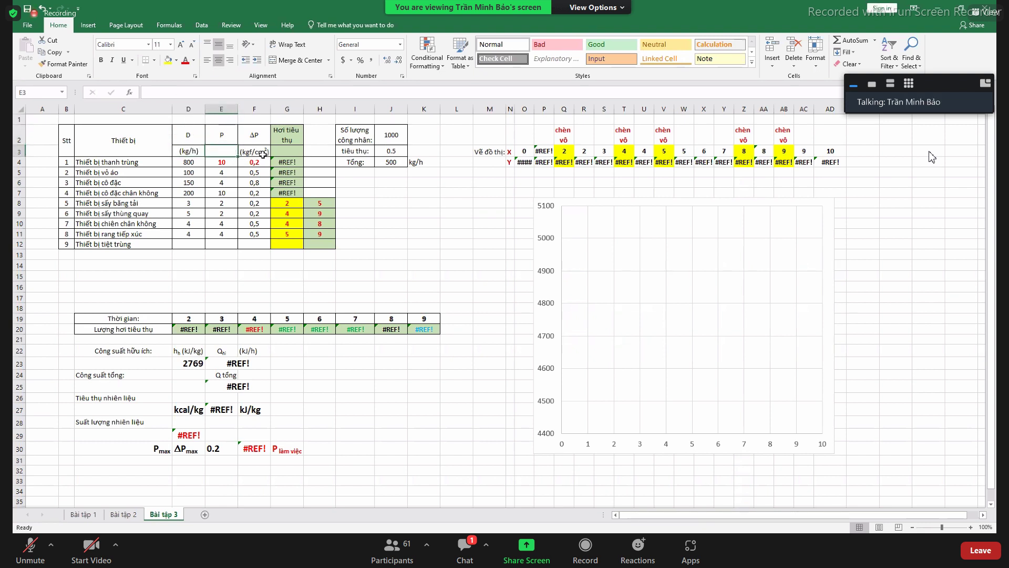
click(262, 138)
key(Delete)
click(257, 171)
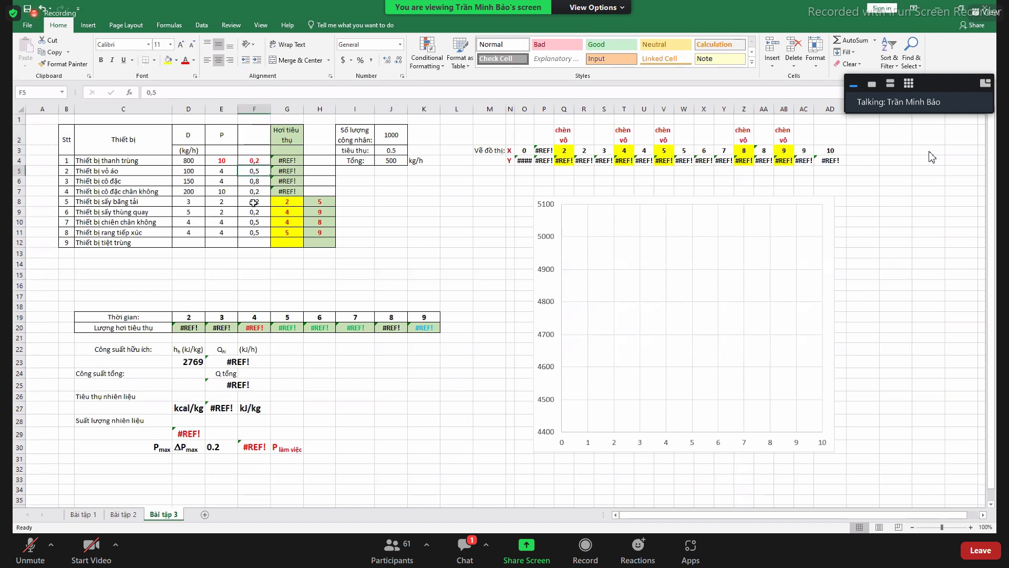
Clear the contents of the Hơi tiêu thụ column G2:G12 and the adjacent column H2:H12
drag(290, 133, 291, 242)
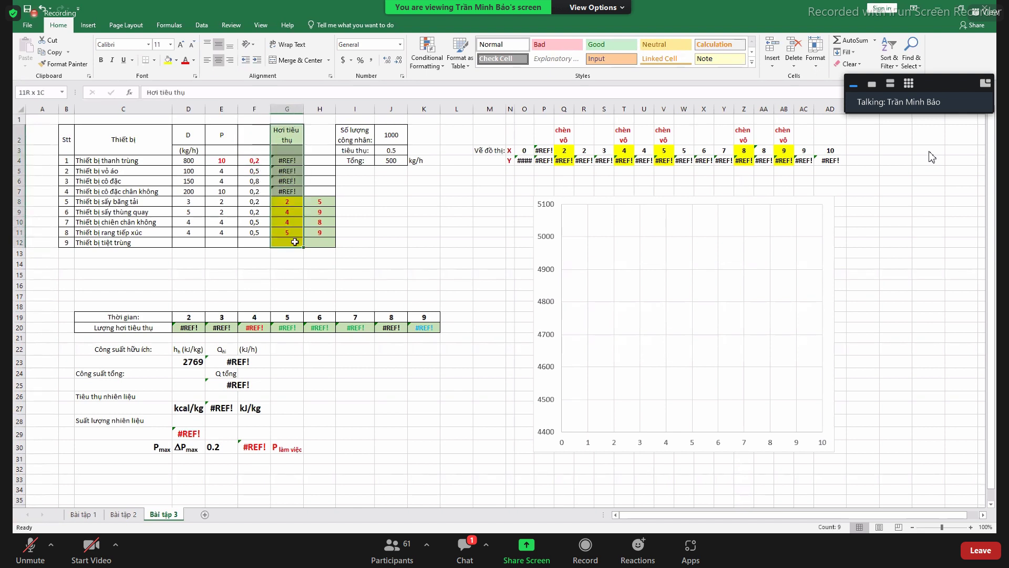
key(Delete)
drag(322, 132, 322, 245)
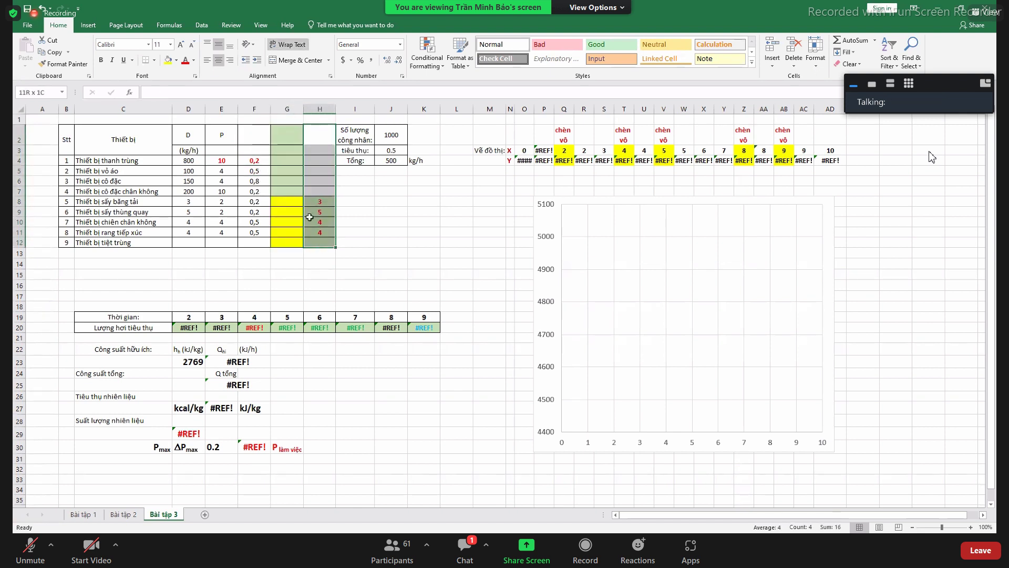
key(Delete)
click(291, 141)
Copy the formatting of F2:F12 onto G2:H12 with Format Painter
drag(254, 135, 254, 244)
click(58, 64)
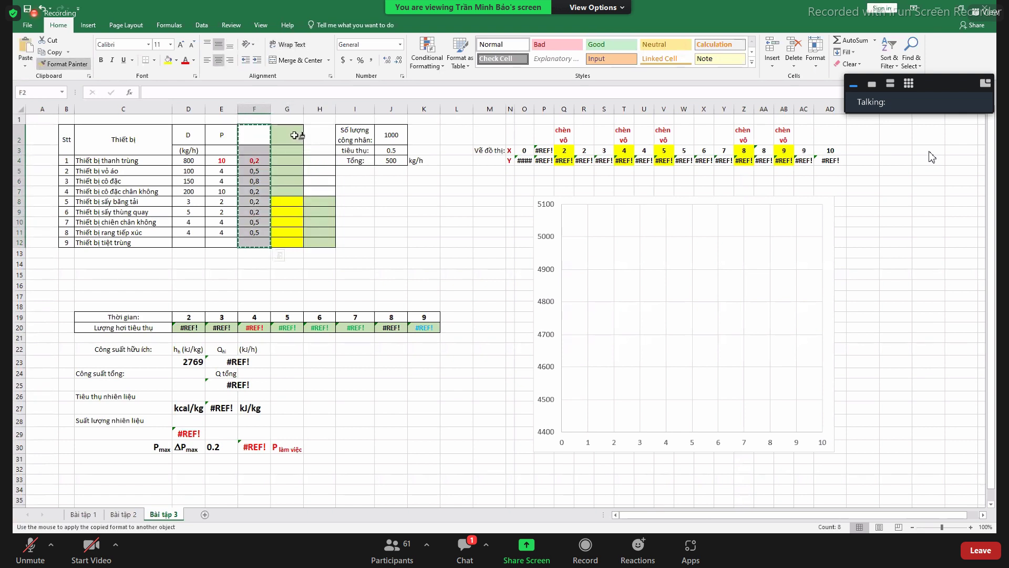
drag(291, 136, 320, 242)
click(254, 170)
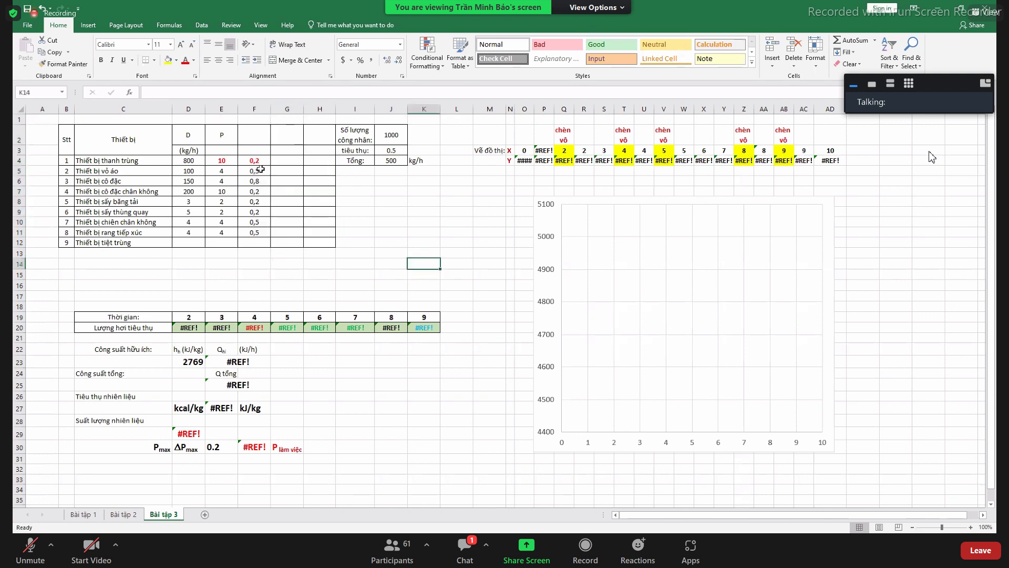
click(244, 223)
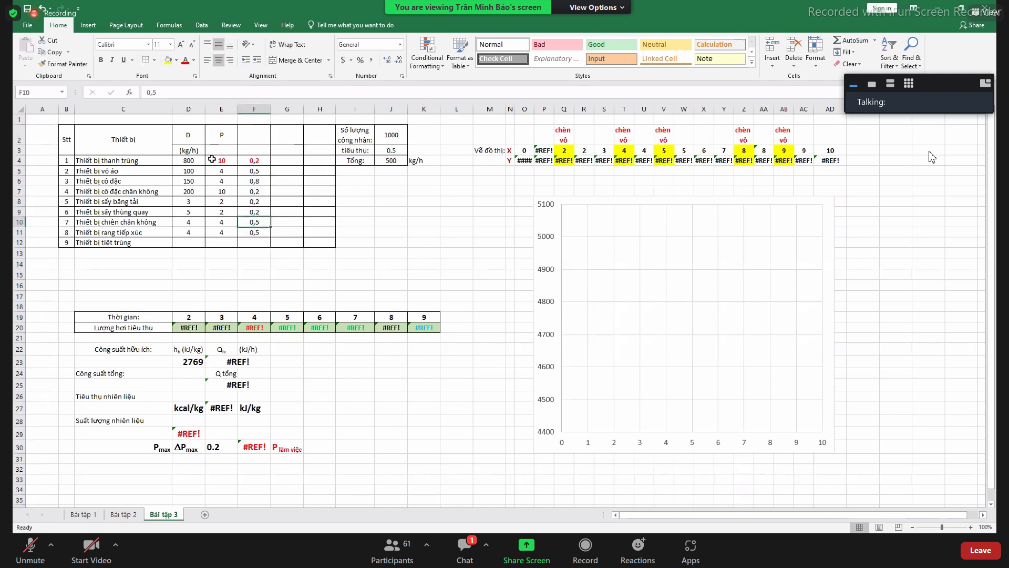
Merge and center heading cells D2:E2, keeping only the upper-left value
click(204, 135)
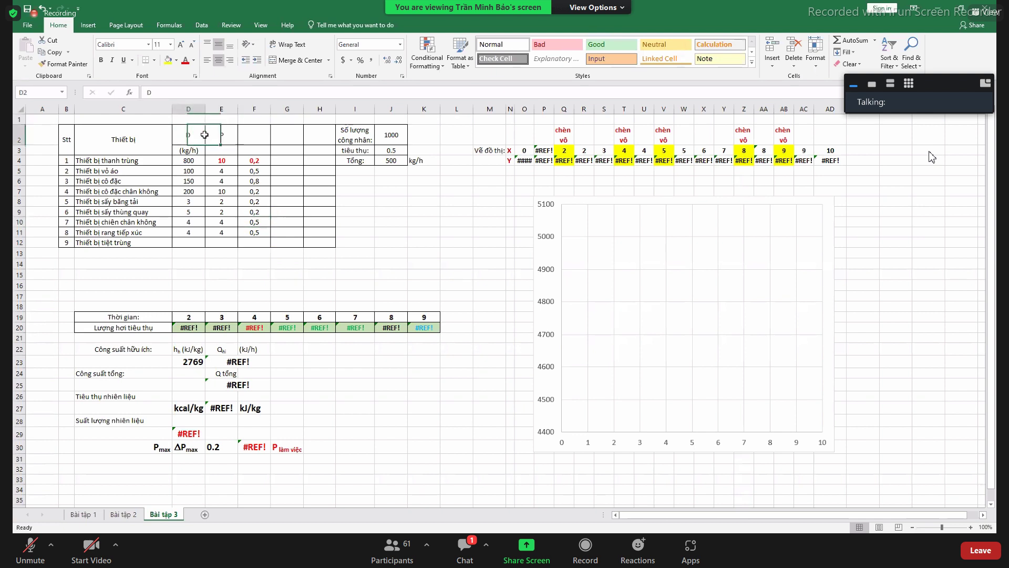
drag(204, 135, 219, 135)
right_click(196, 139)
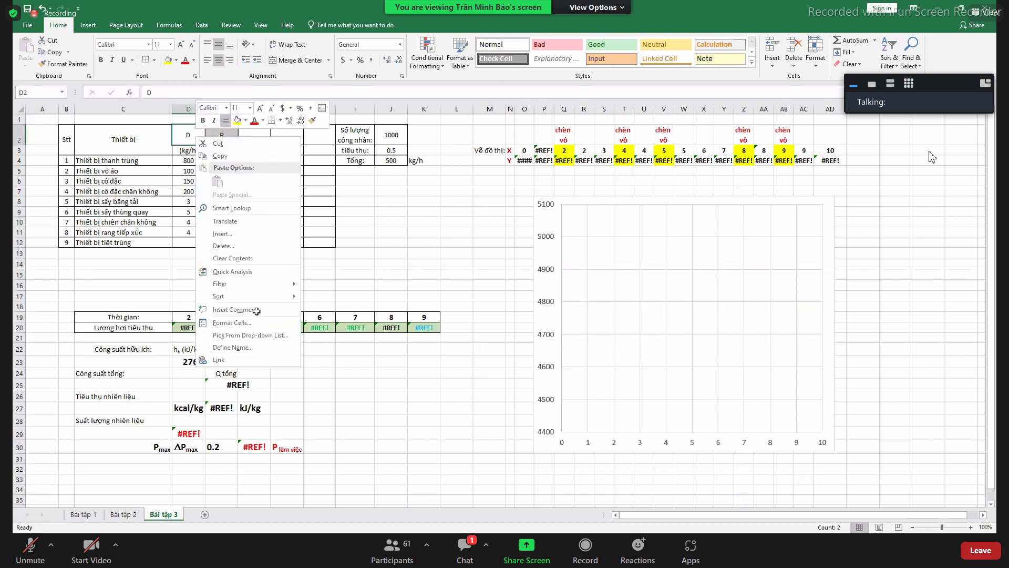
click(231, 323)
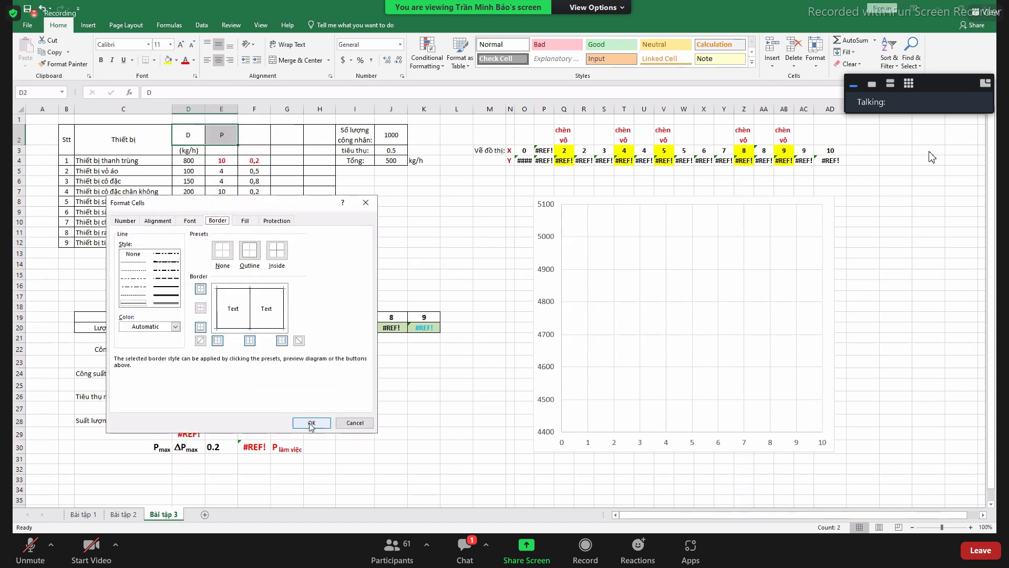
click(346, 423)
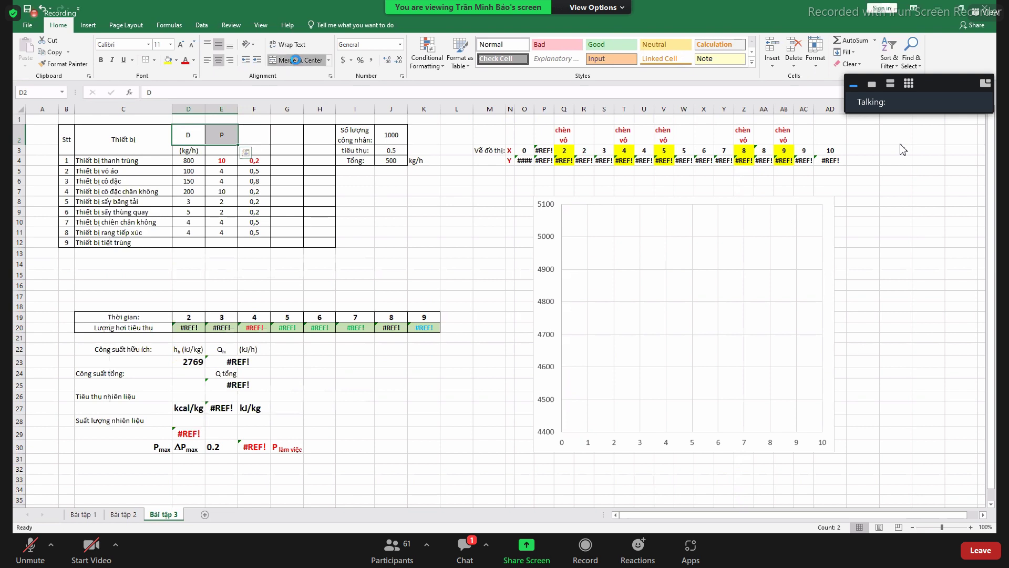
click(491, 314)
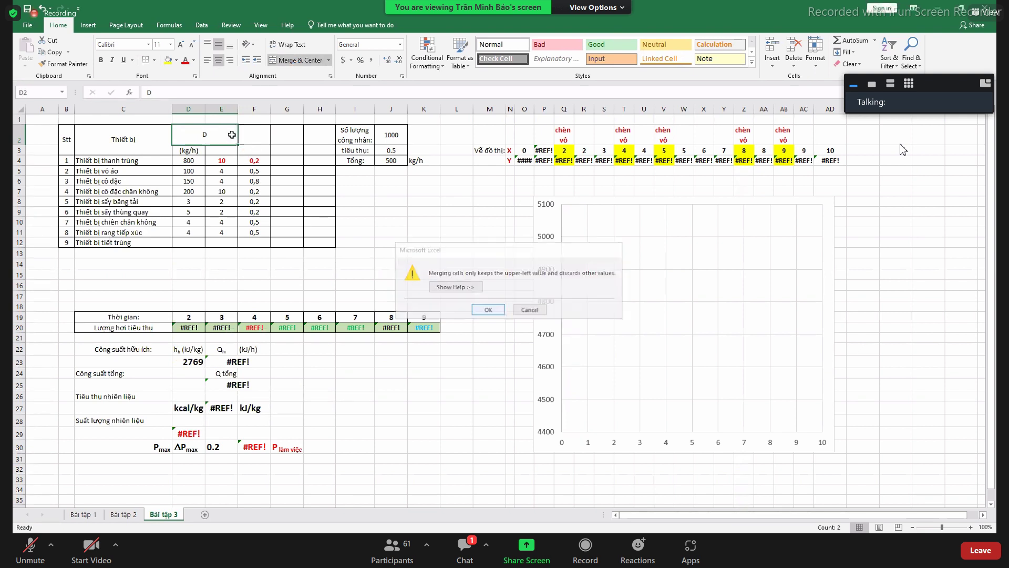
Enter the heading Thời gian bắt đầu/kết thúc in merged cell D2:E2 and wrap its text
text(Thời)
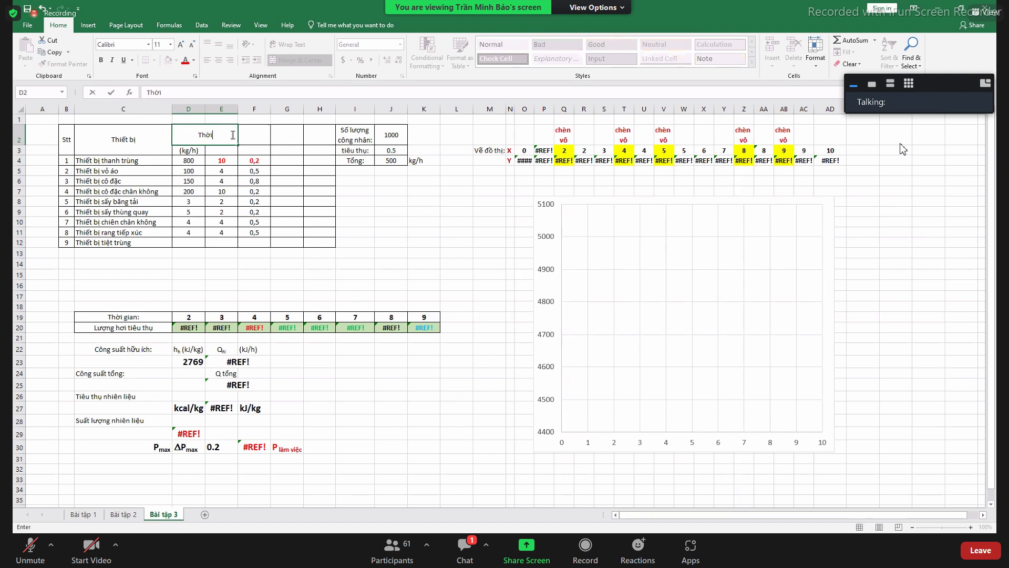
text( gian bắt)
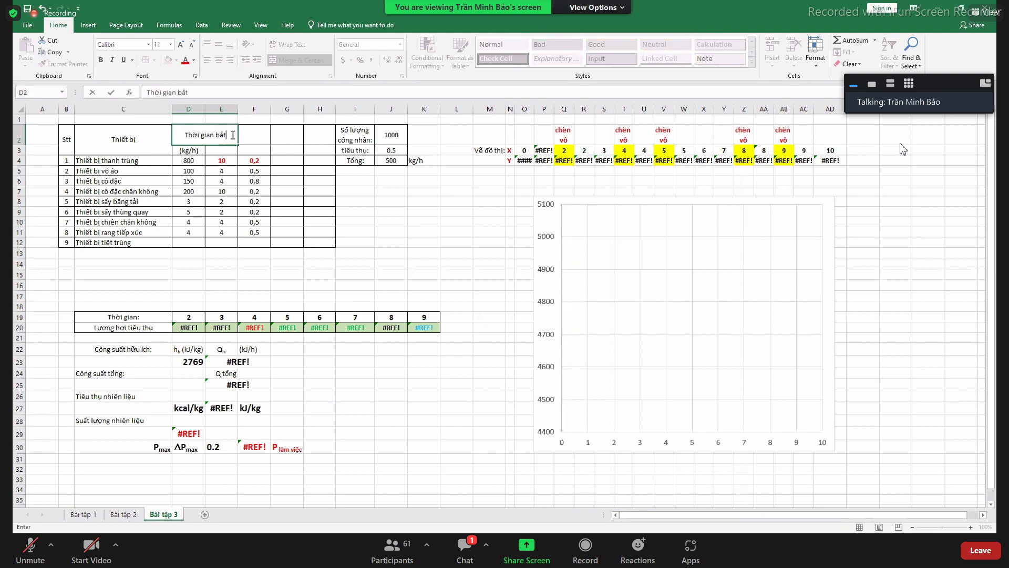
text( đầu)
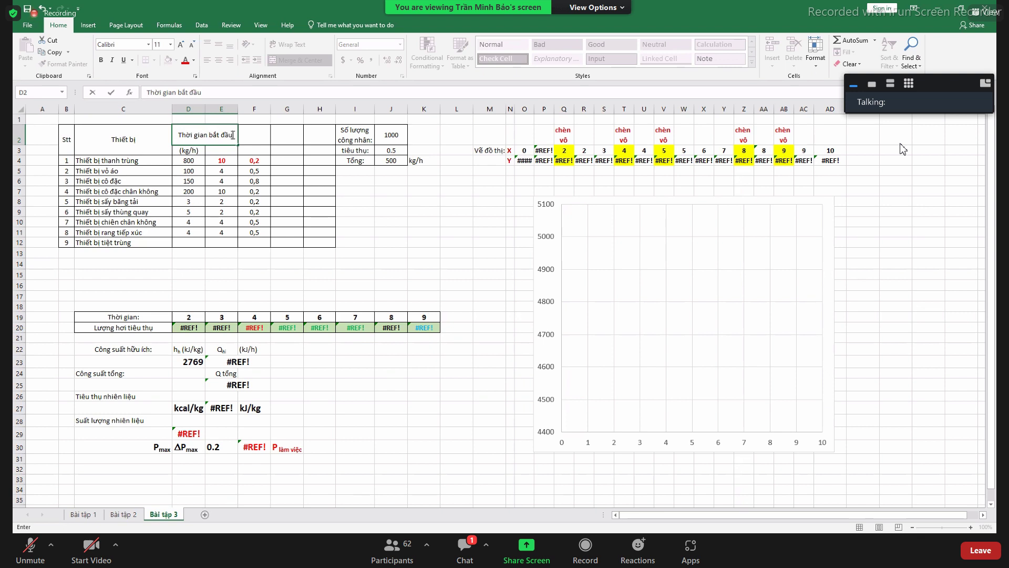
text(/kết)
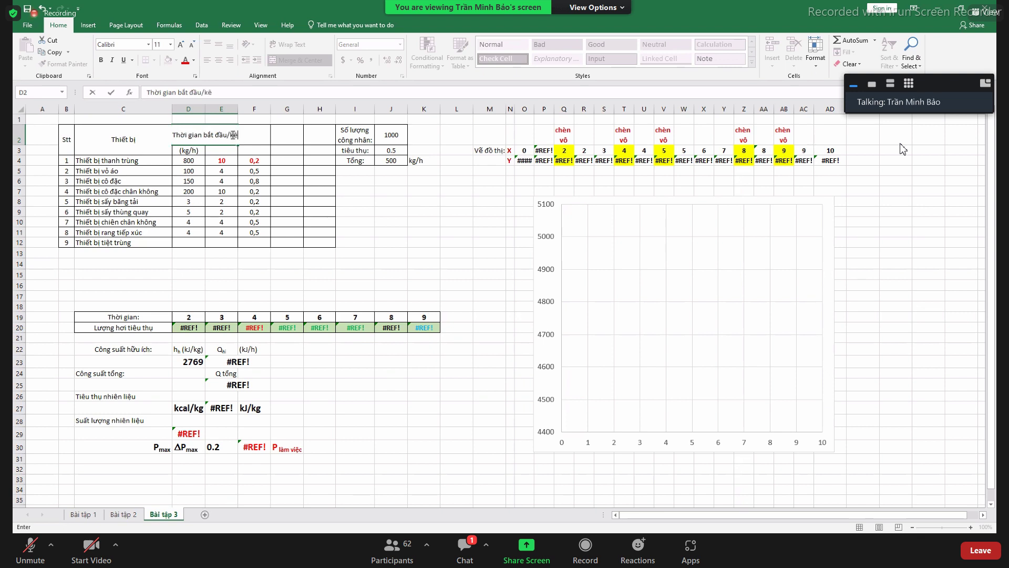
text( thúc)
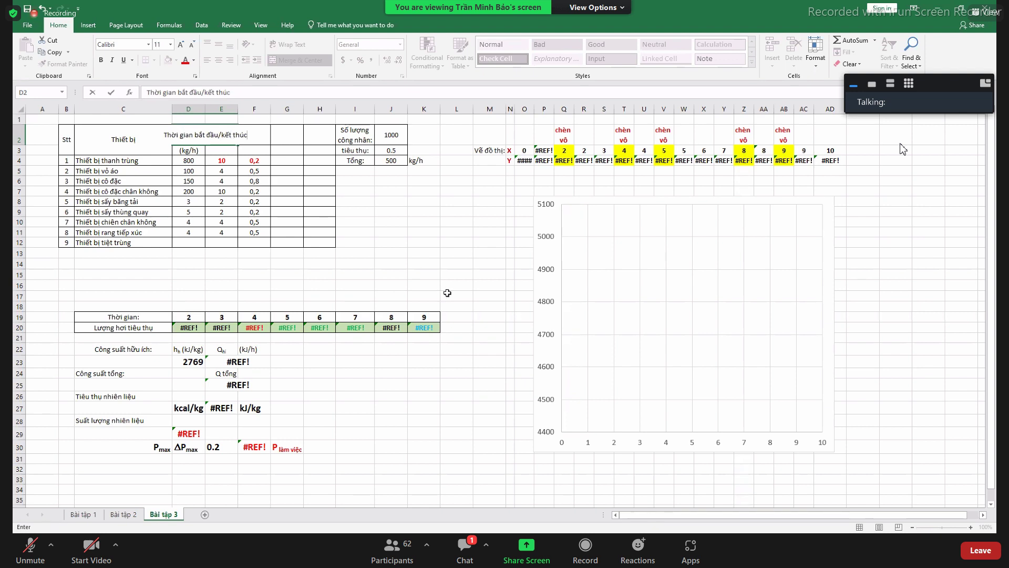
click(447, 263)
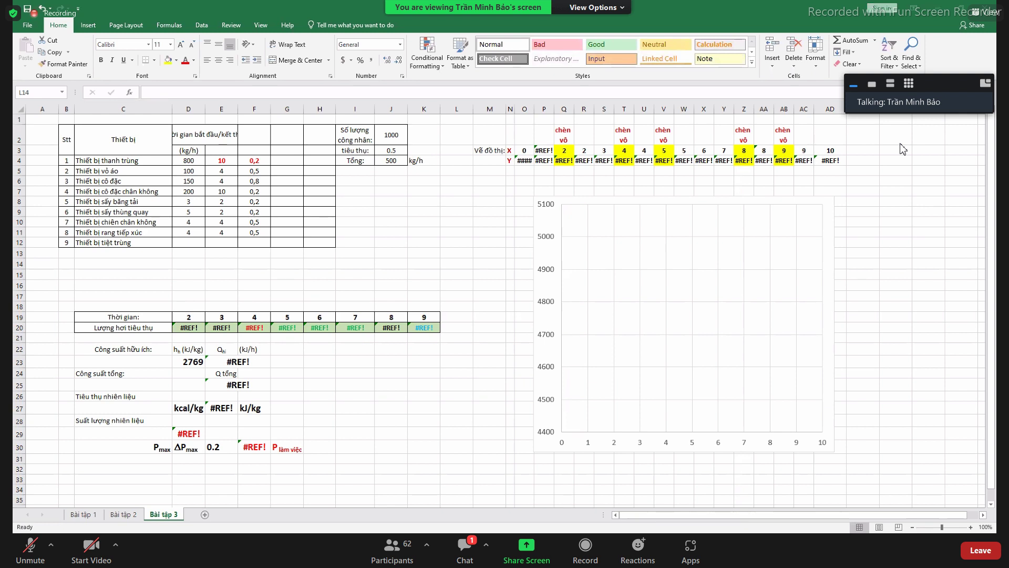
click(215, 140)
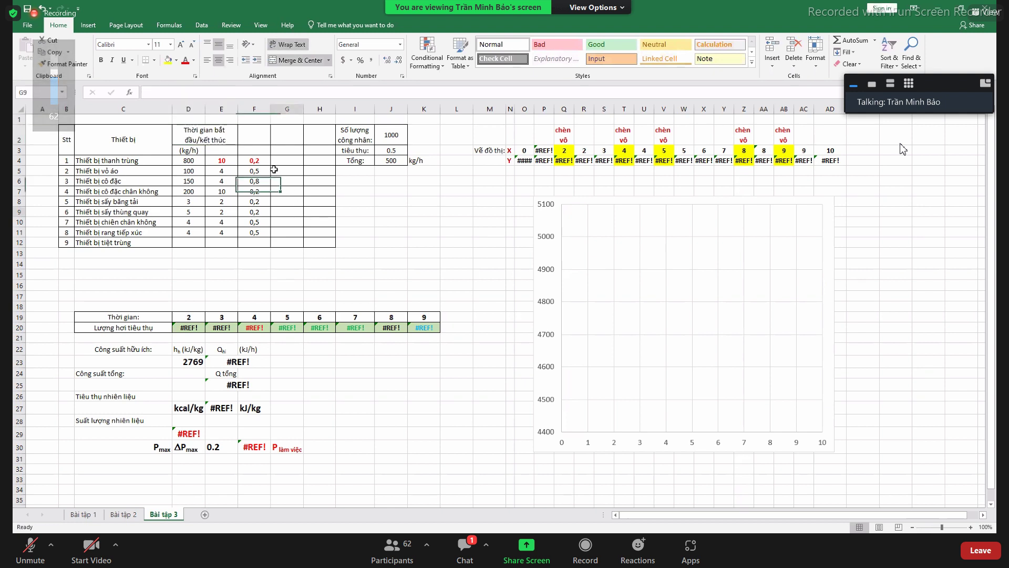
Clear the contents of the worker-count and consumption block in I2:K5
click(256, 137)
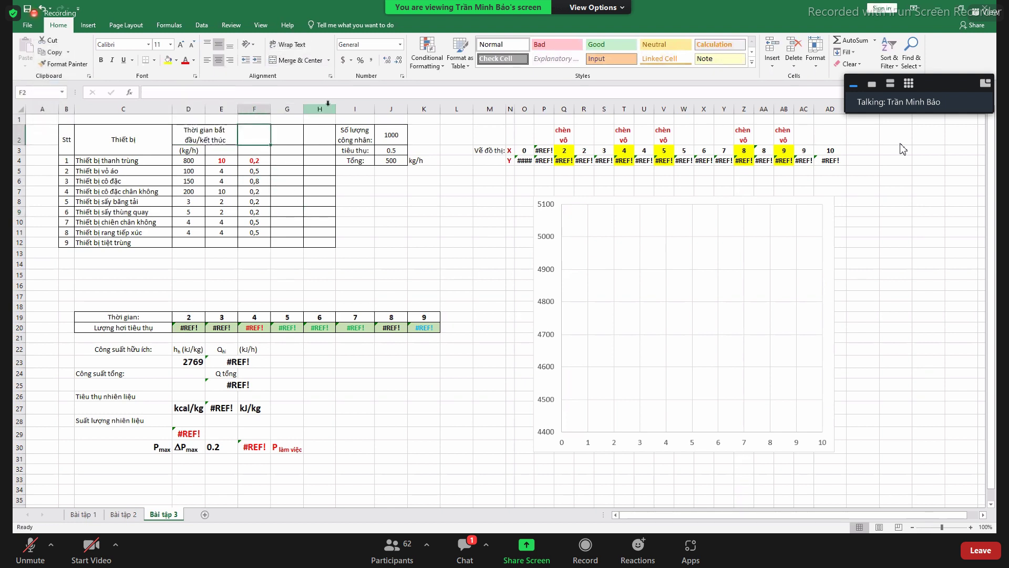
click(364, 137)
drag(407, 152, 418, 170)
key(Delete)
click(412, 201)
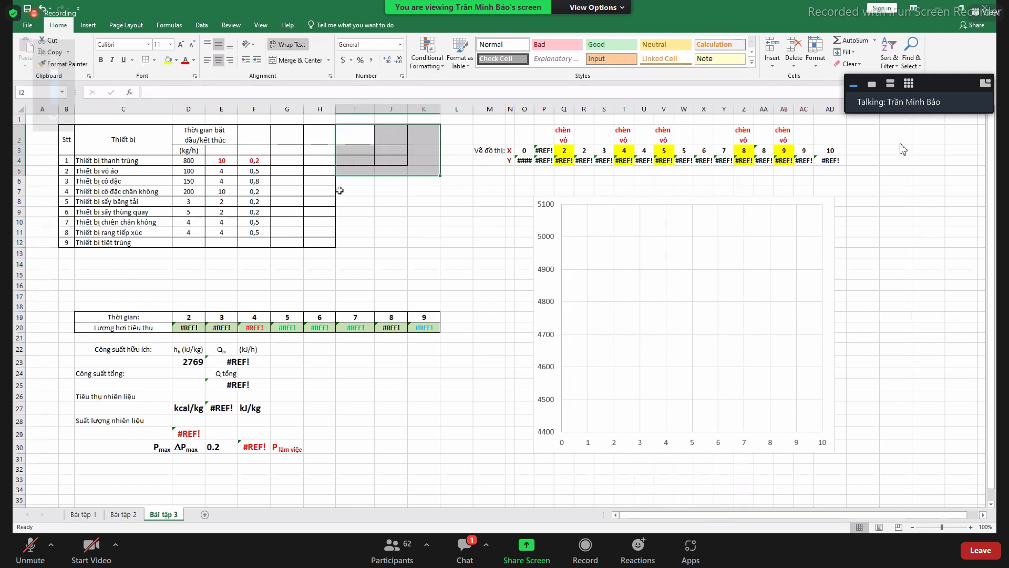
Copy the time block D2:E12 and paste it into the table at F2 and at H2
drag(208, 132, 233, 241)
key(ctrl+c)
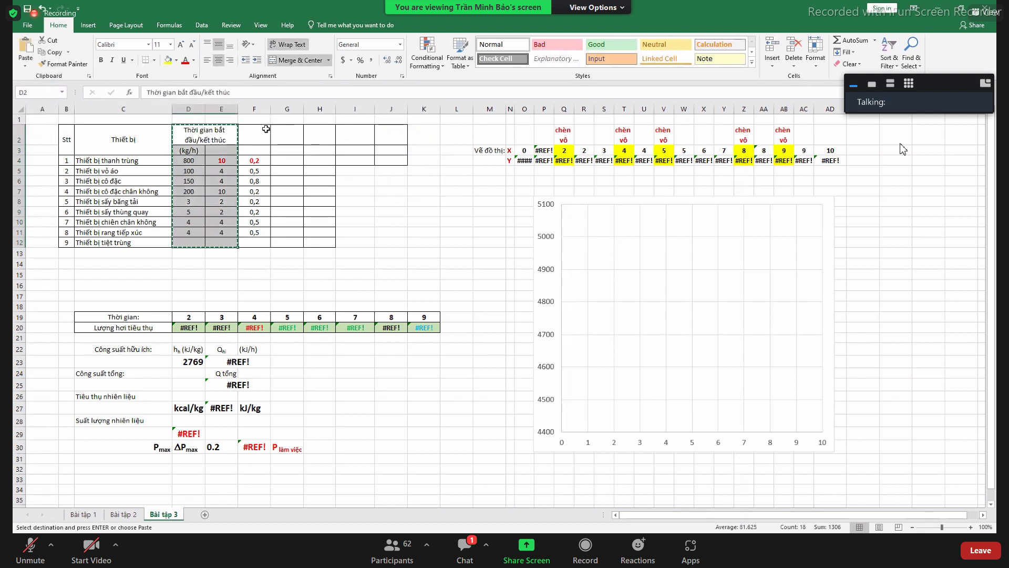
click(260, 134)
key(ctrl+v)
click(330, 139)
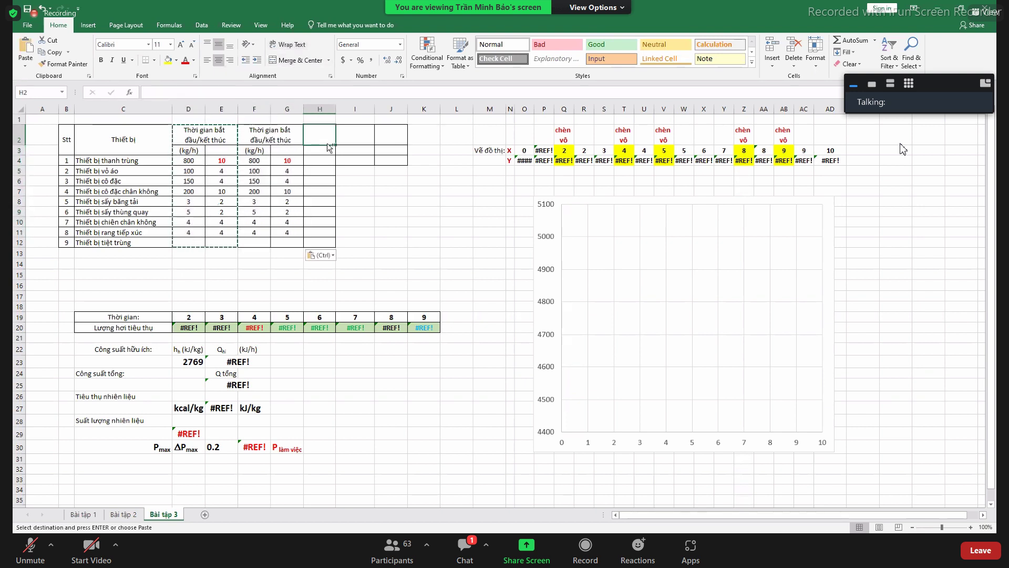
key(ctrl+v)
click(428, 221)
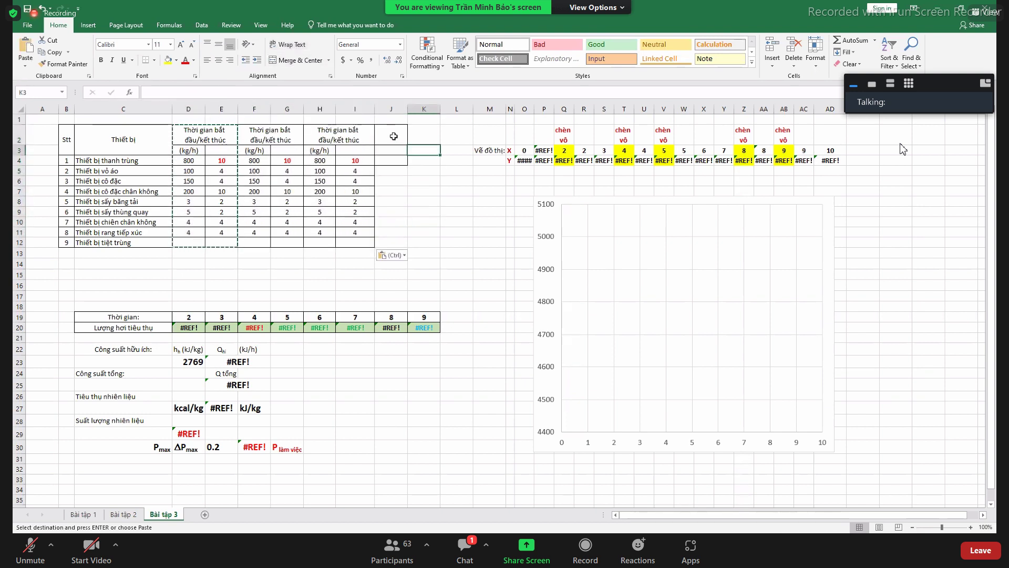
click(315, 242)
key(Escape)
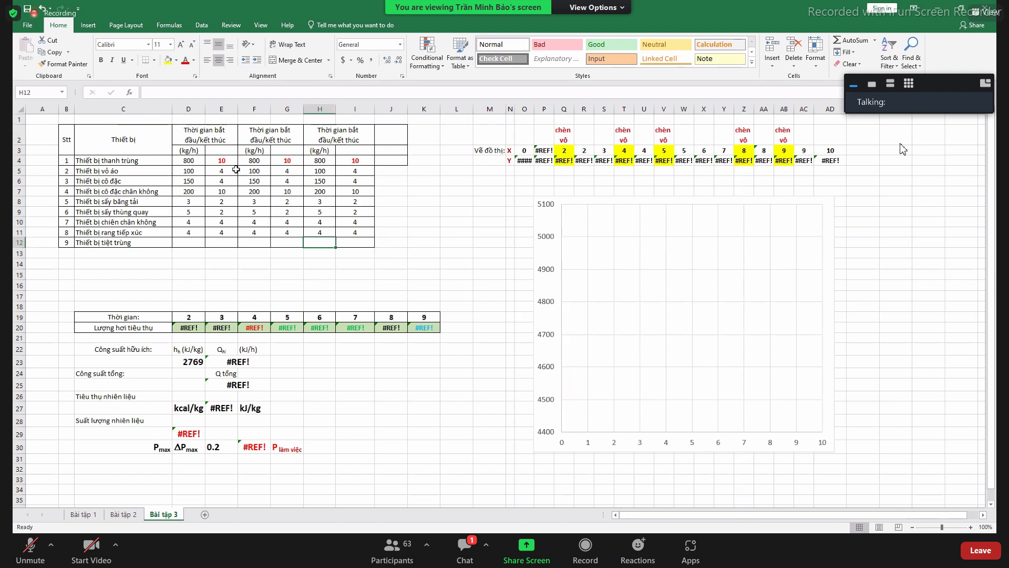
Clear the (kg/h) unit labels from D3, F3 and H3
click(194, 151)
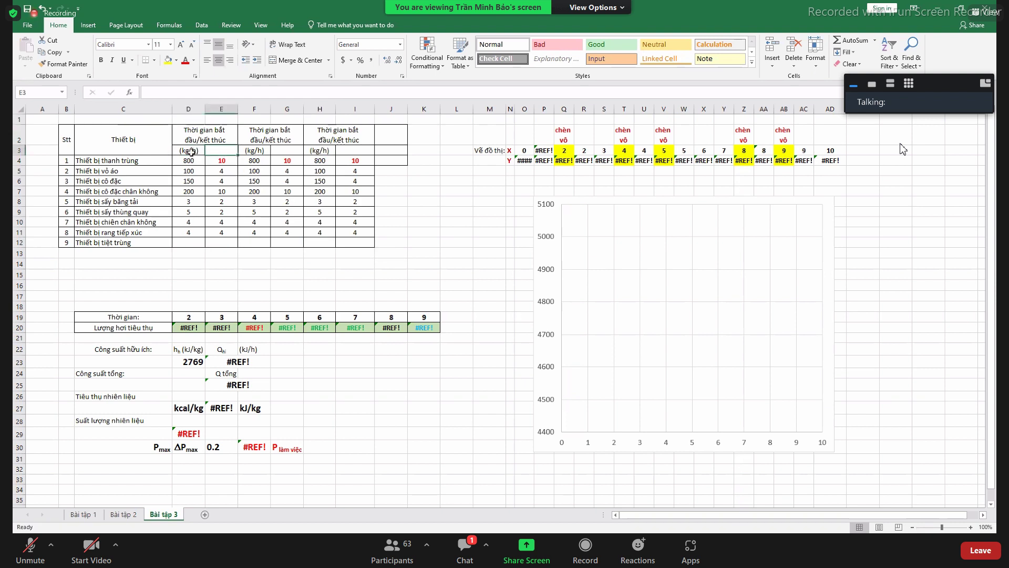
key(Delete)
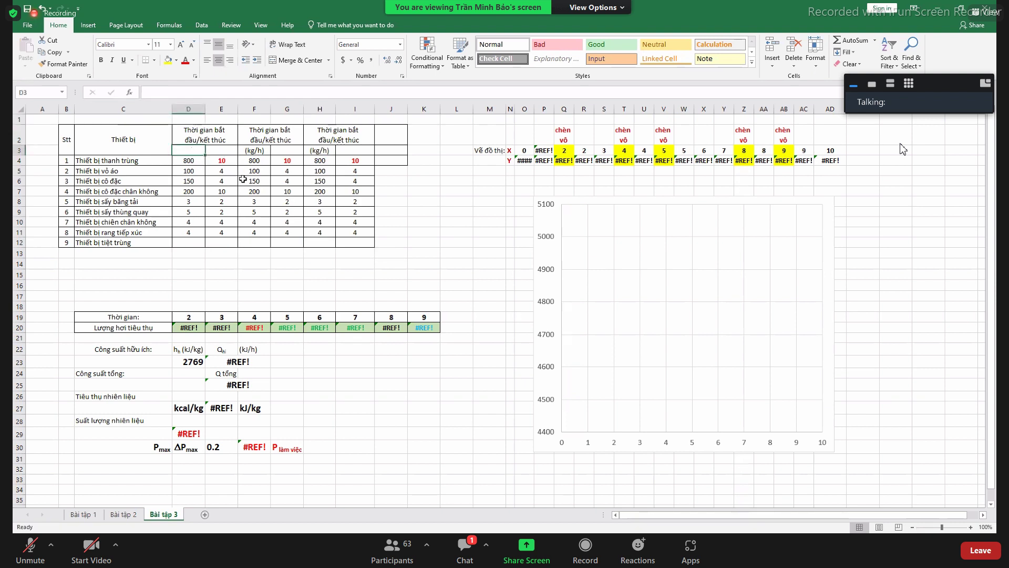
click(253, 150)
key(Delete)
click(319, 150)
key(Delete)
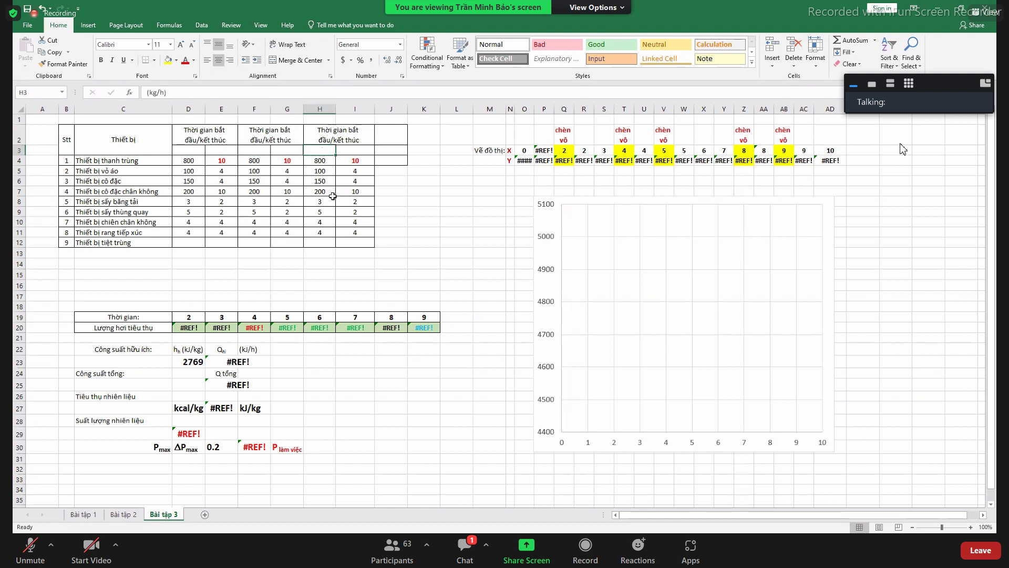
Insert a new column at F, between the first and second Thời gian bắt đầu/kết thúc blocks
click(319, 203)
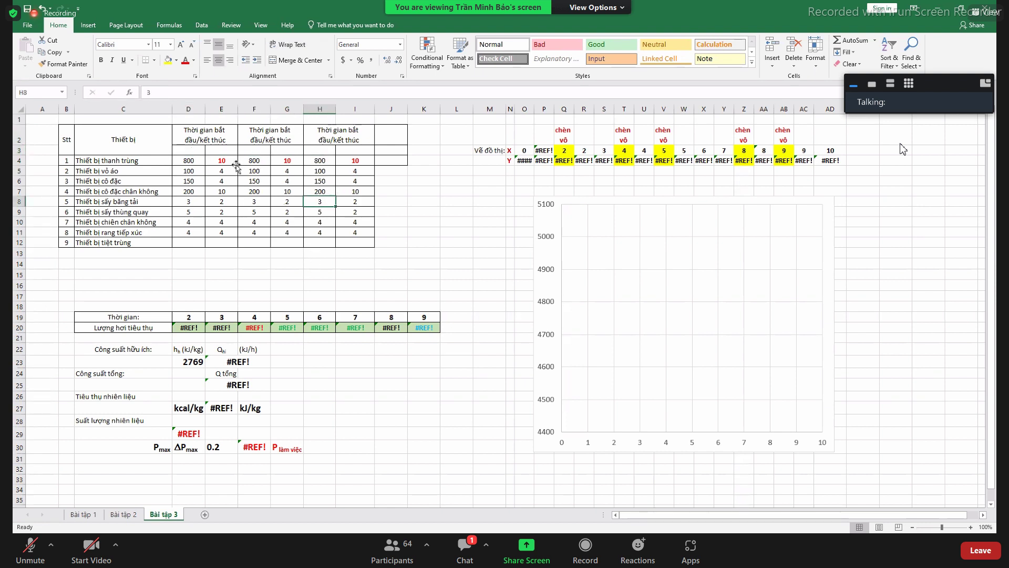
click(250, 150)
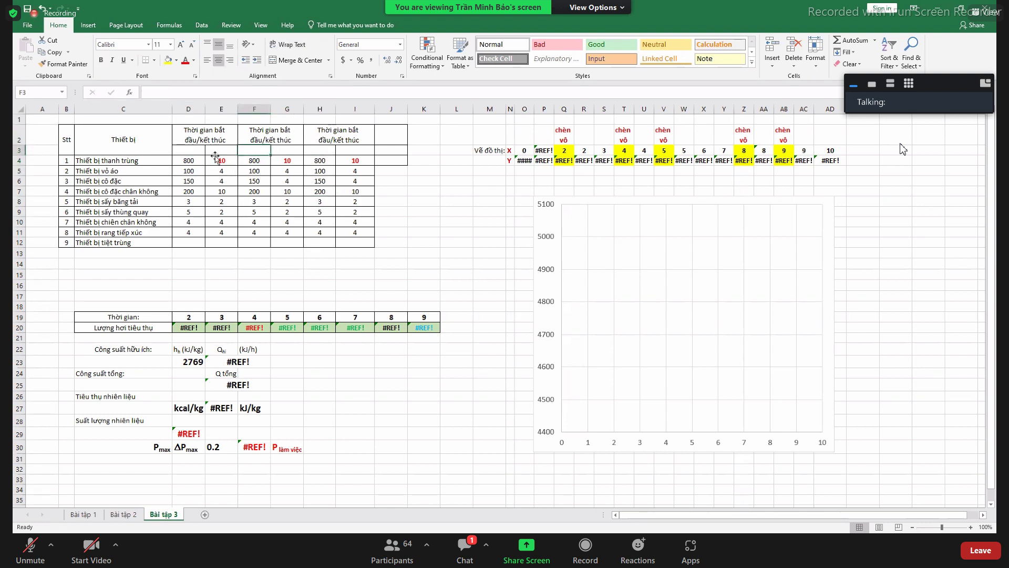
click(217, 168)
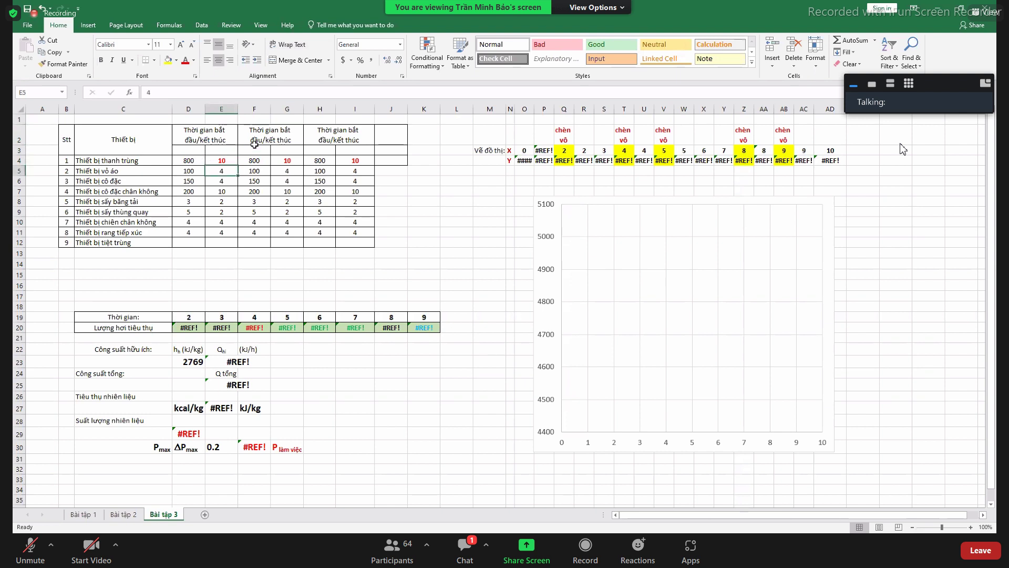
click(258, 107)
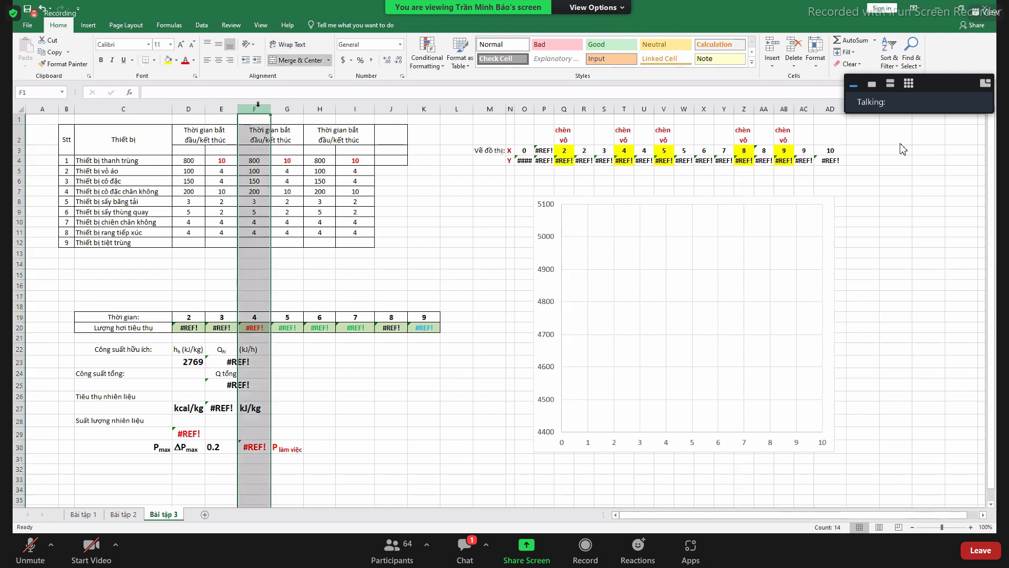
right_click(257, 104)
click(290, 176)
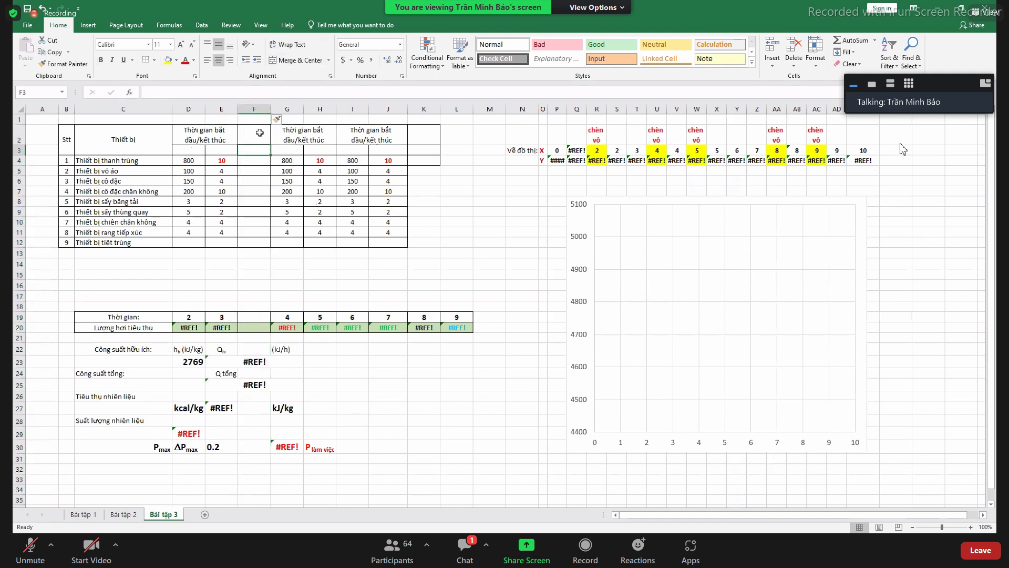
Enter the heading Lượng hơi in F2 of the new column
click(259, 133)
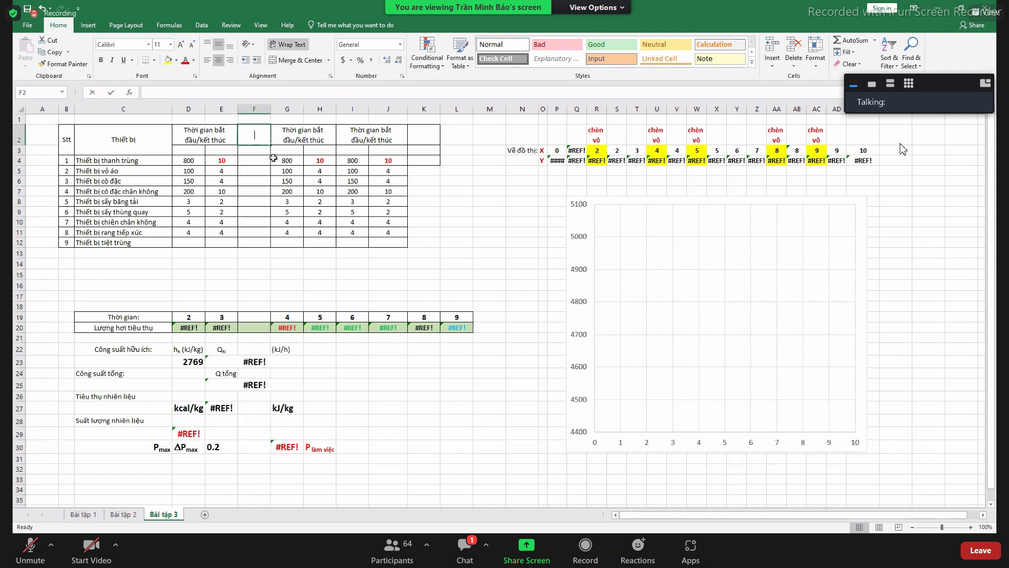
text(Lưo)
text(ng)
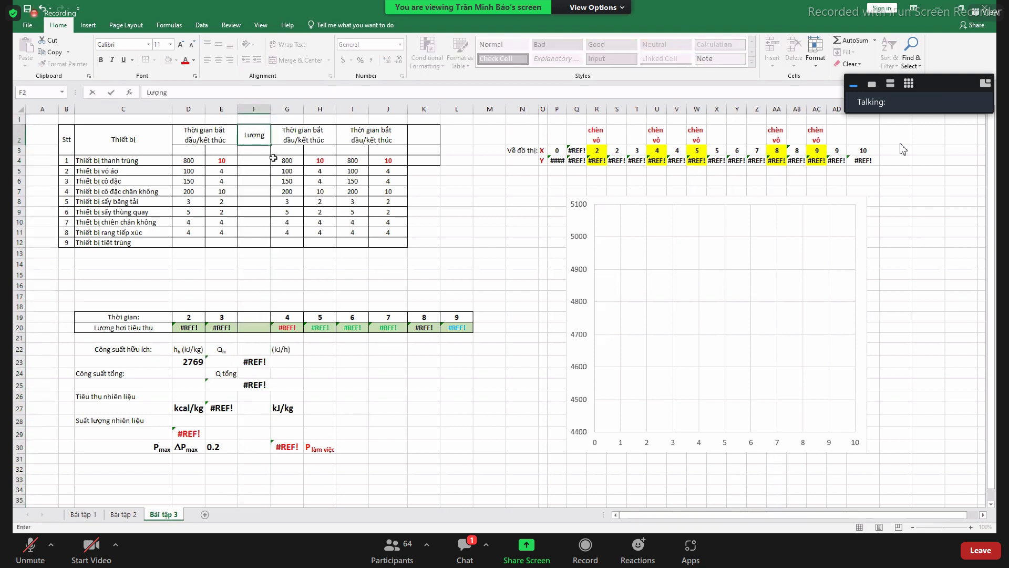
text( hơi)
key(Return)
Insert a new column at I before the third time block and copy the Lượng hơi heading from F2 into I2
click(347, 107)
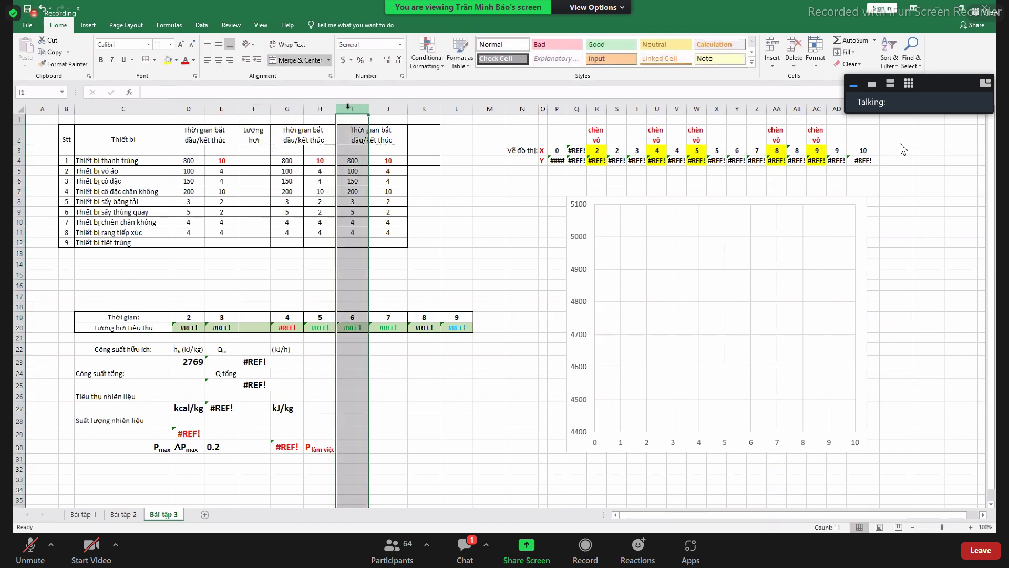
right_click(350, 113)
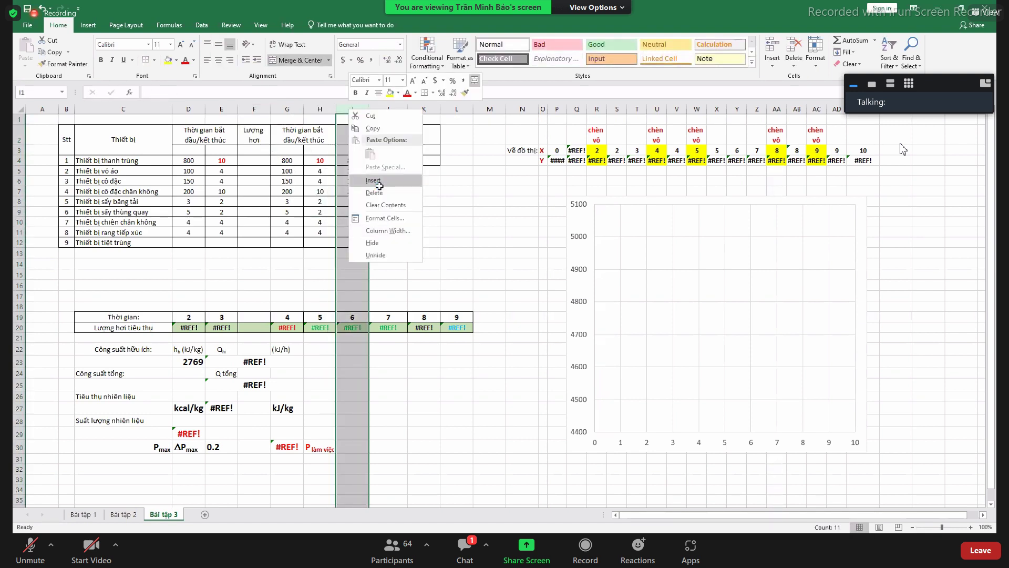
click(379, 182)
click(269, 152)
key(ctrl+c)
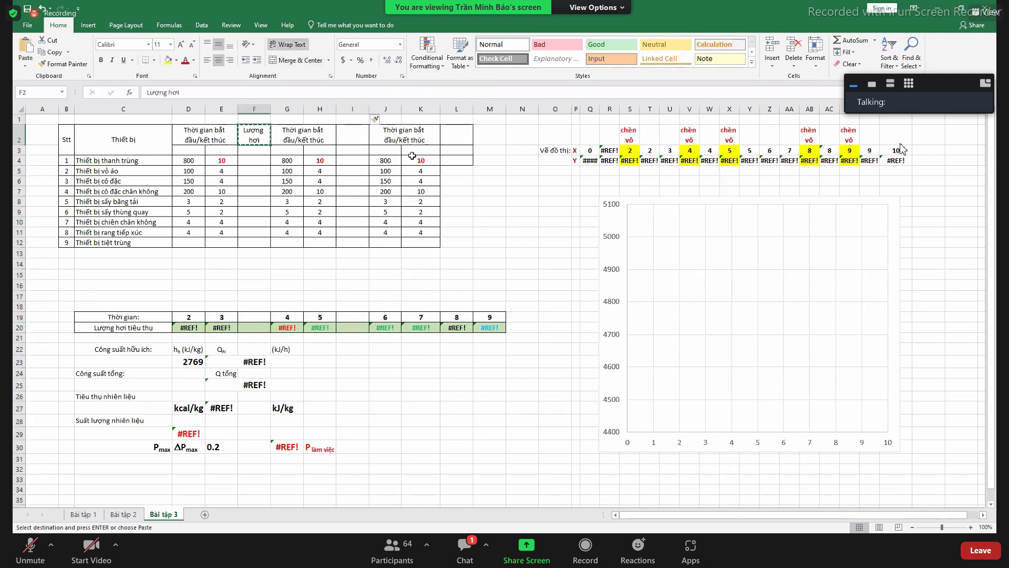
click(357, 142)
key(ctrl+v)
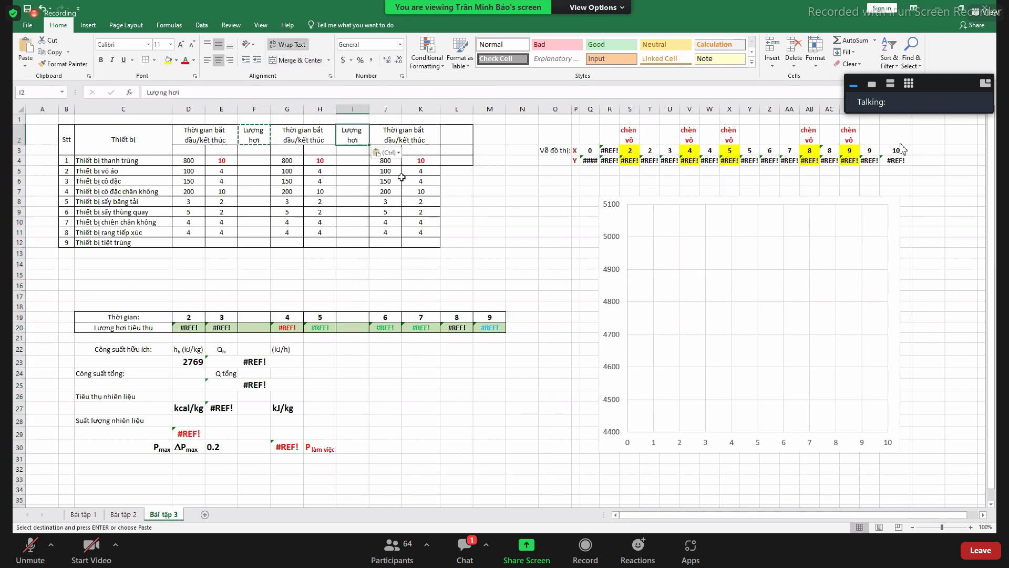
click(422, 172)
key(Escape)
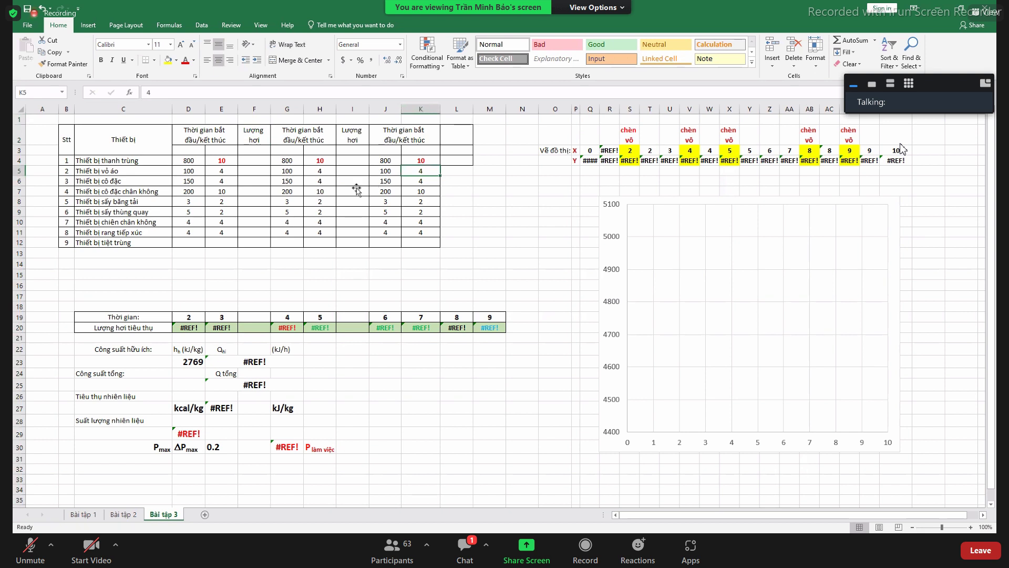
Copy the Lượng hơi column block I2:I12 into the column starting at L2, after the third time block
click(404, 219)
click(367, 190)
key(Up)
key(Up)
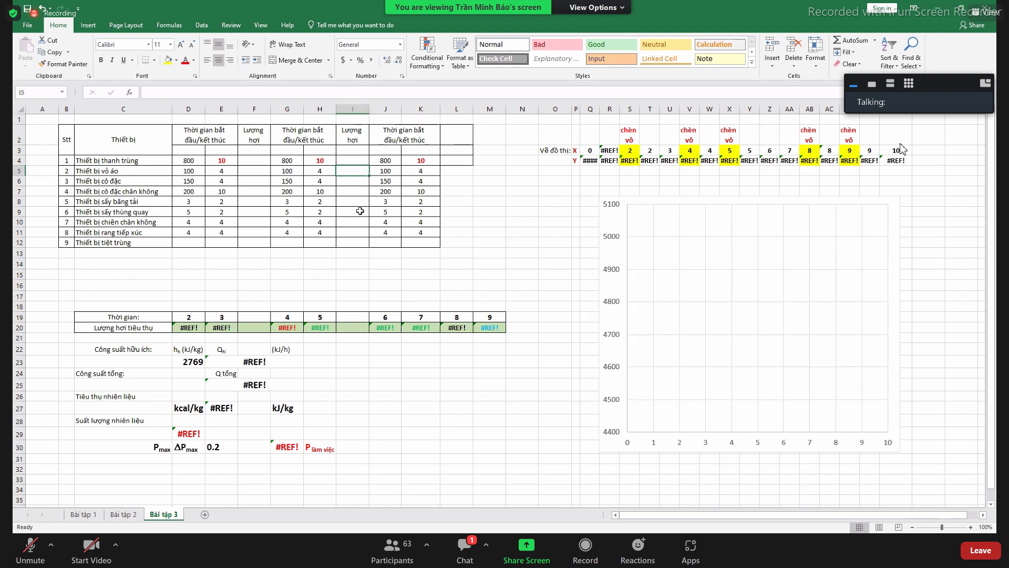
drag(353, 135, 358, 230)
key(ctrl+x)
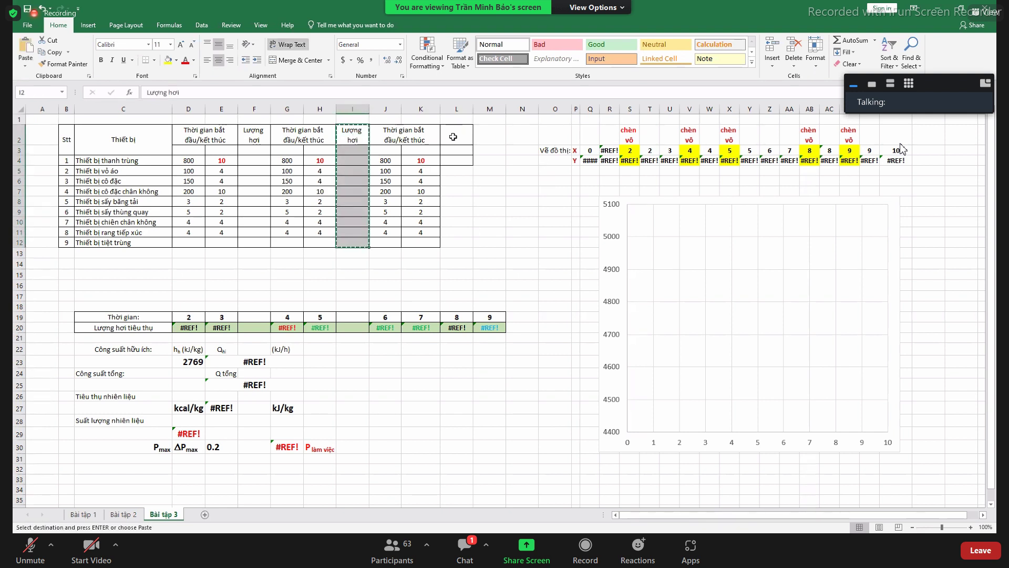
click(457, 137)
key(ctrl+v)
Clear all values from the equipment table's data cells D4:L12
drag(188, 160, 450, 242)
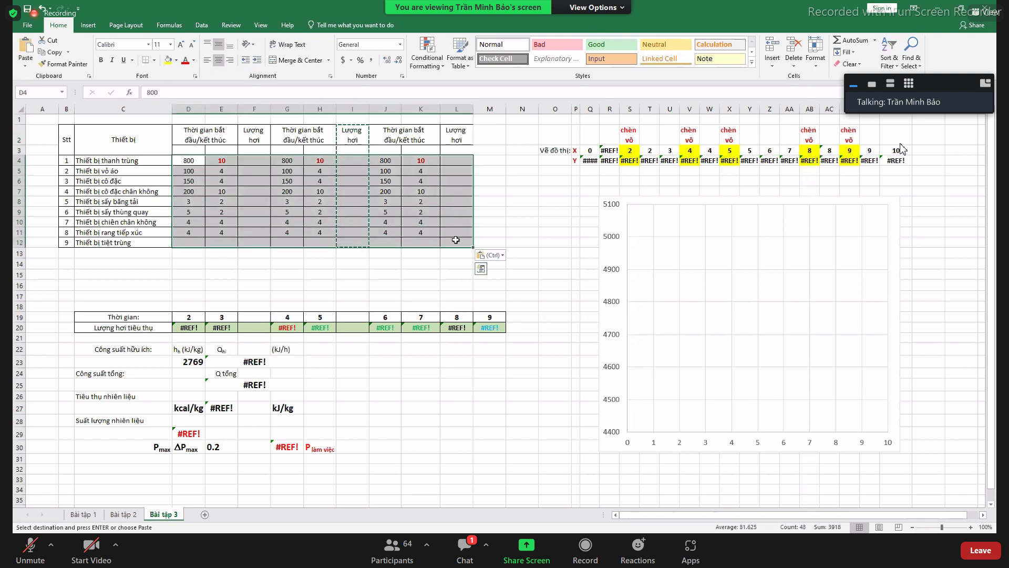
key(Delete)
click(190, 151)
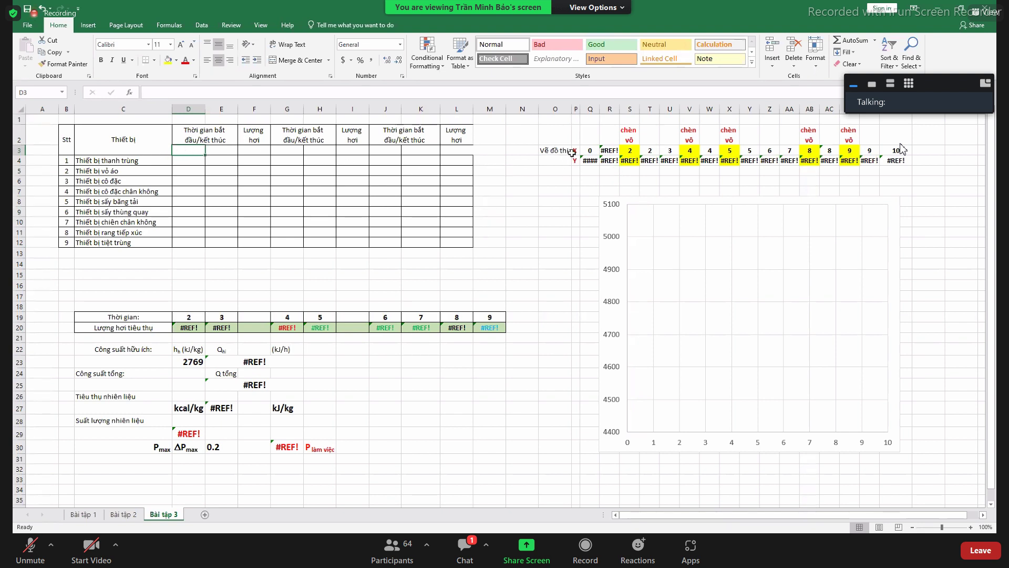
Move the Vẽ đồ thị X and Y rows from O3 down to start at O5
drag(559, 156, 908, 156)
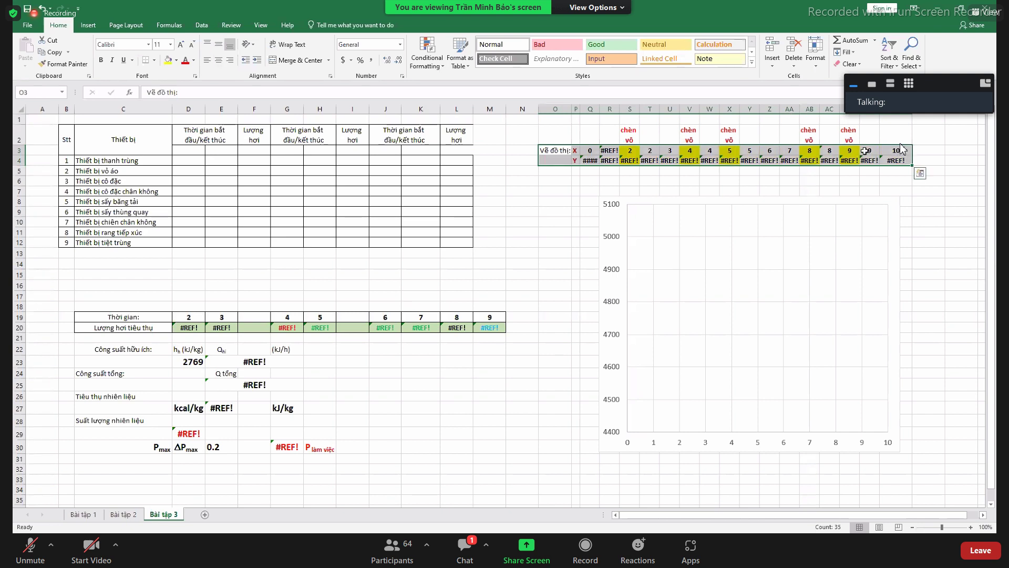
right_click(705, 156)
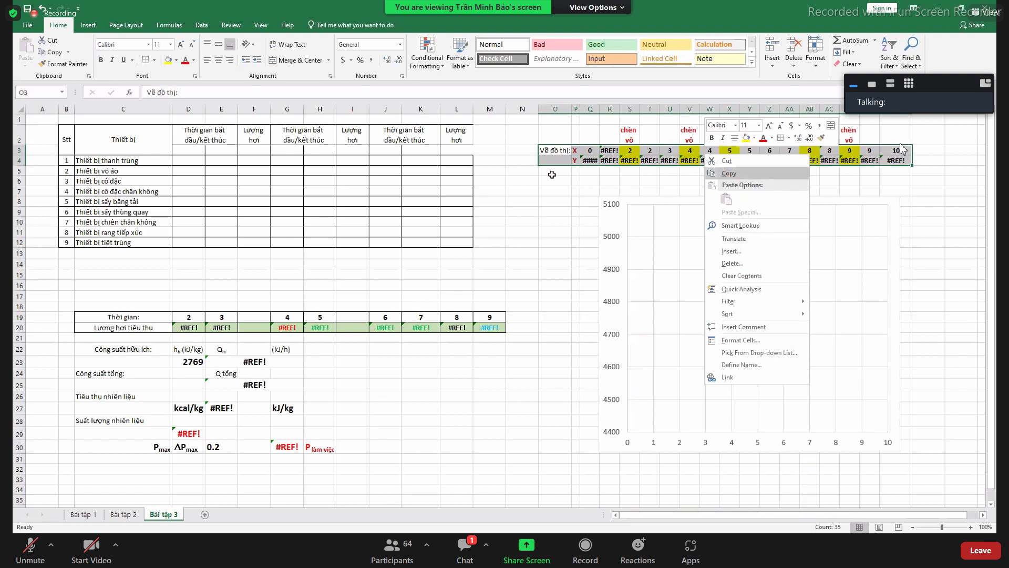
click(729, 168)
right_click(554, 169)
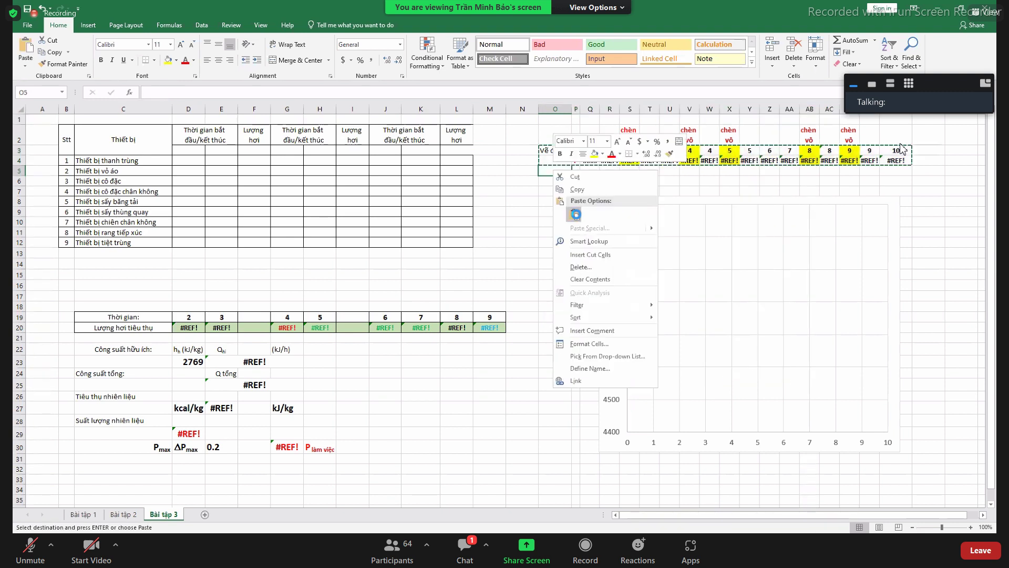
click(576, 215)
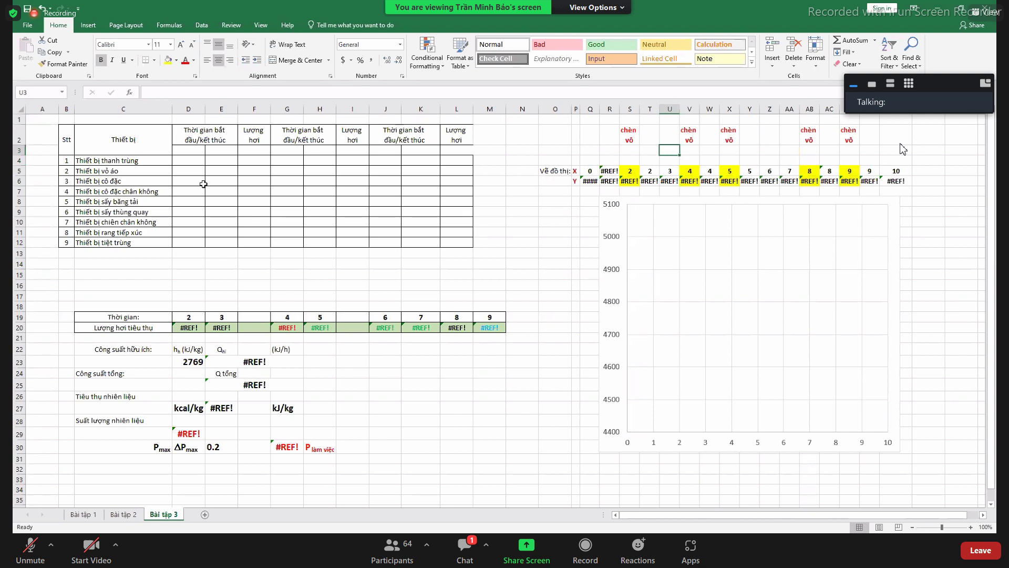
Delete the empty row 3 between the table headings and the first equipment row
click(18, 151)
click(20, 141)
right_click(20, 143)
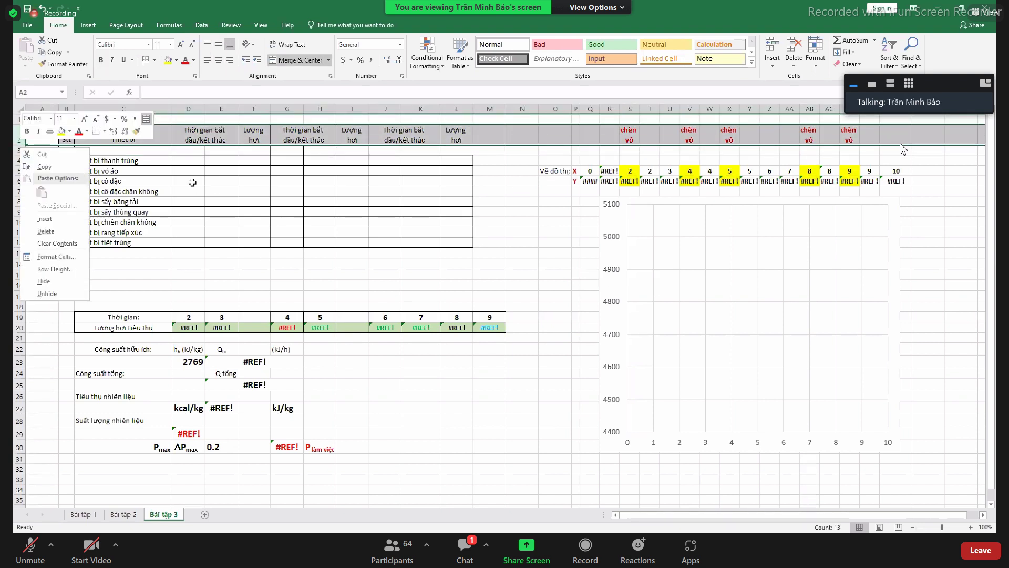
key(Escape)
click(17, 151)
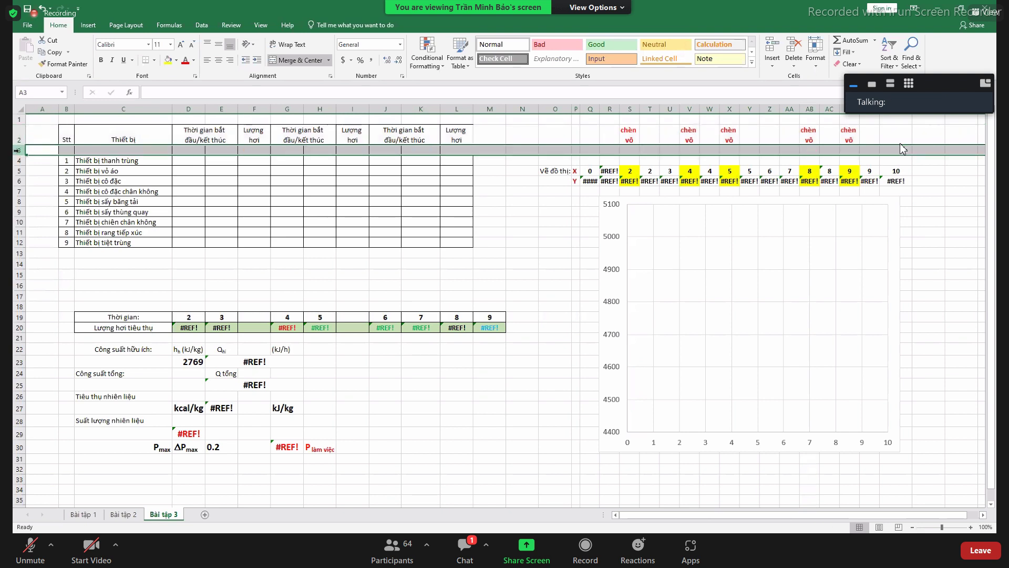
right_click(18, 151)
click(42, 235)
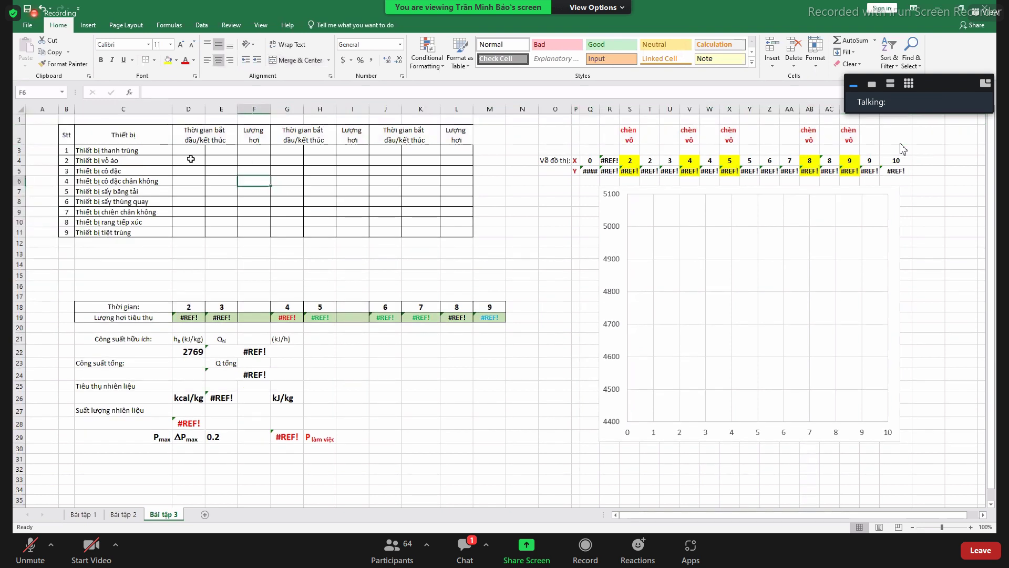
Enter start time 7 in D3 and end time 9 in E3 for Thiết bị thanh trùng
click(190, 151)
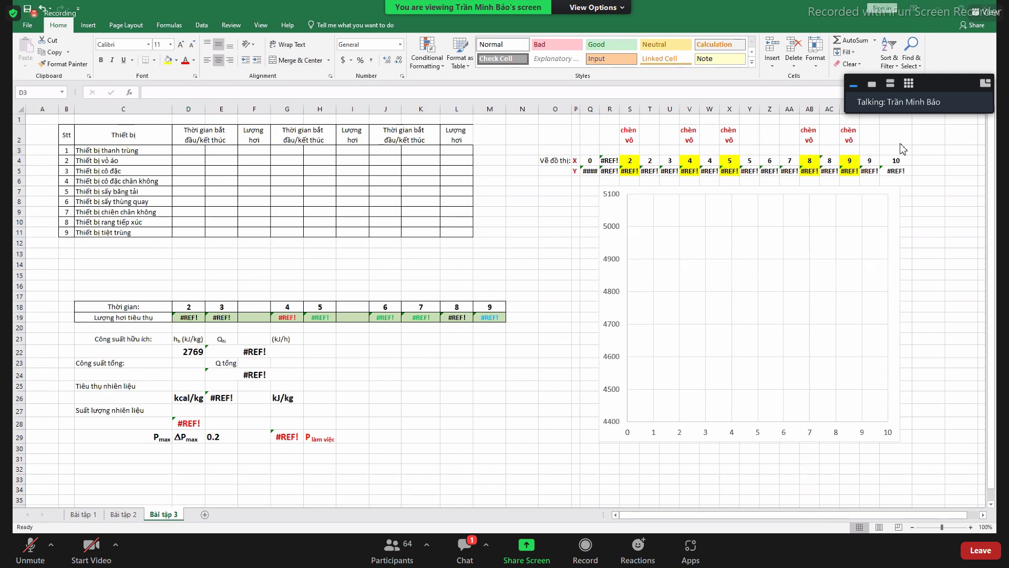
key(XF86AudioLowerVolume)
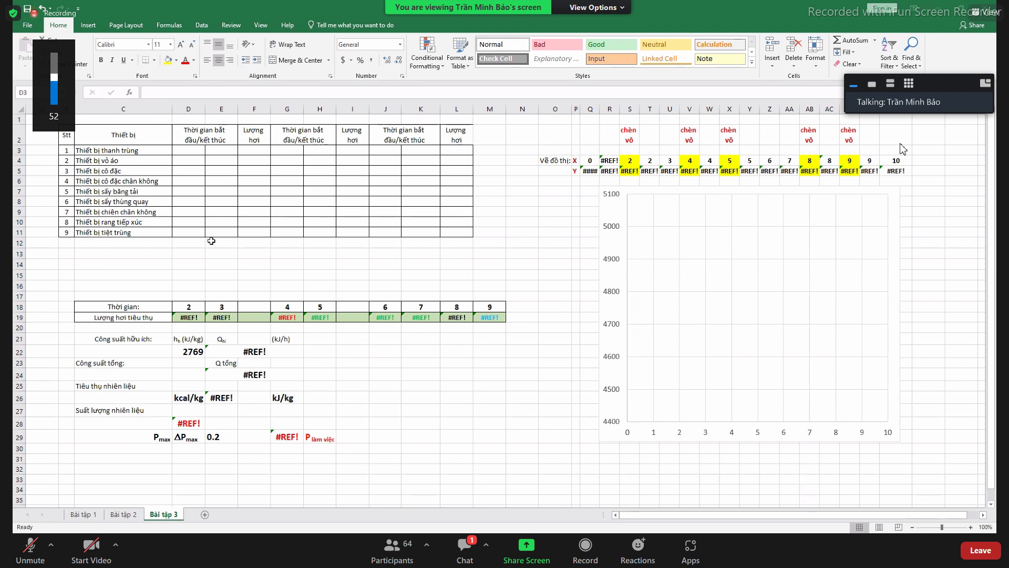
text(7)
click(231, 152)
text(9)
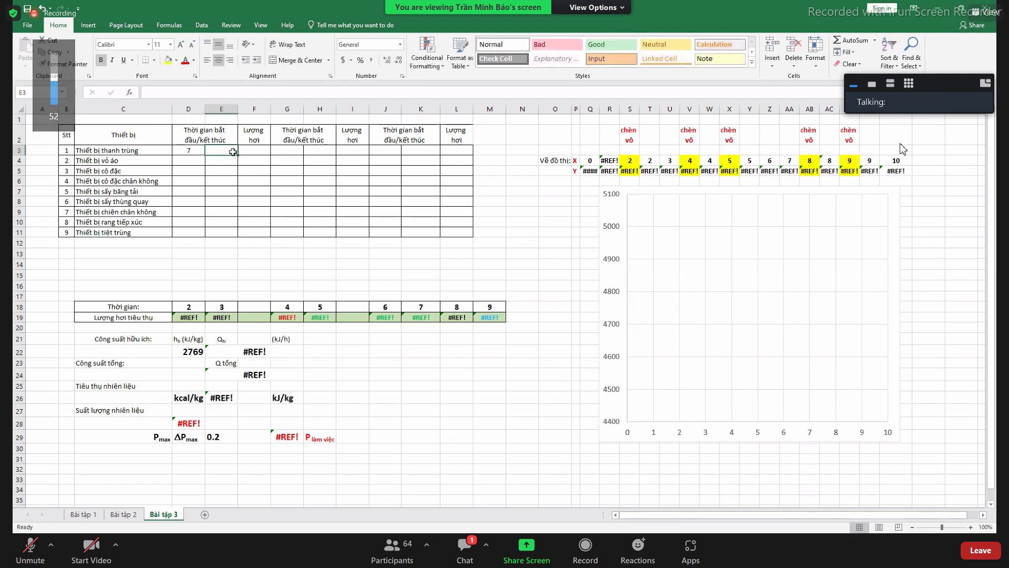
click(260, 157)
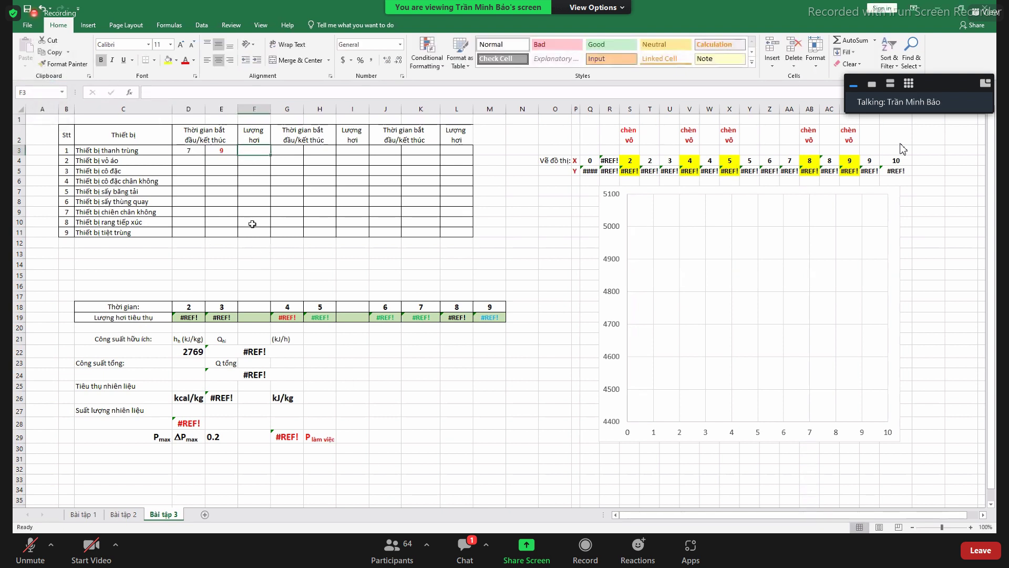
Format the table's data cells D3:L11 with black, bold text
drag(198, 152, 221, 151)
drag(342, 179, 450, 231)
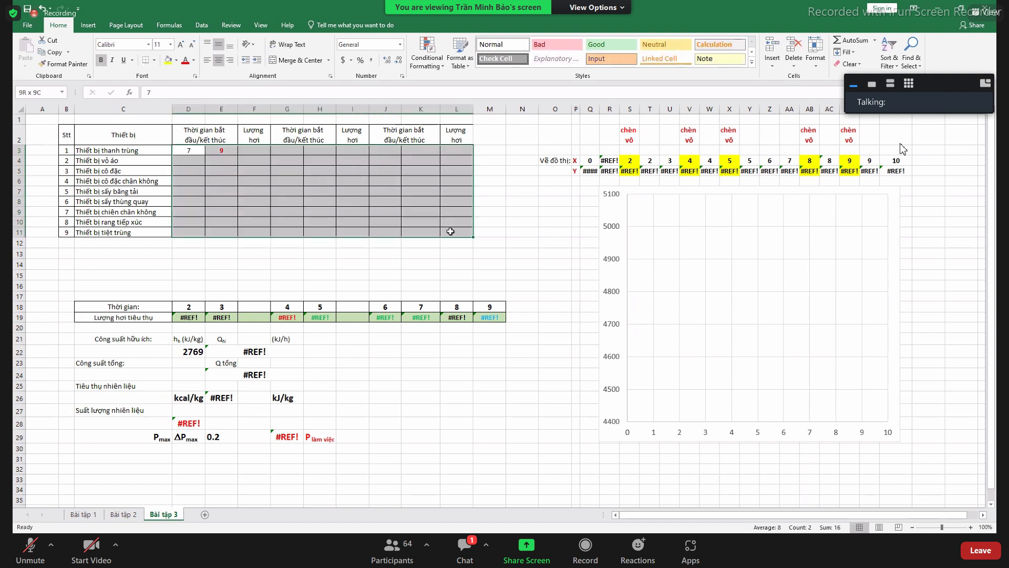
click(194, 60)
click(193, 95)
click(101, 59)
Enter the steam amount 250 in F3 for Thiết bị thanh trùng
click(249, 154)
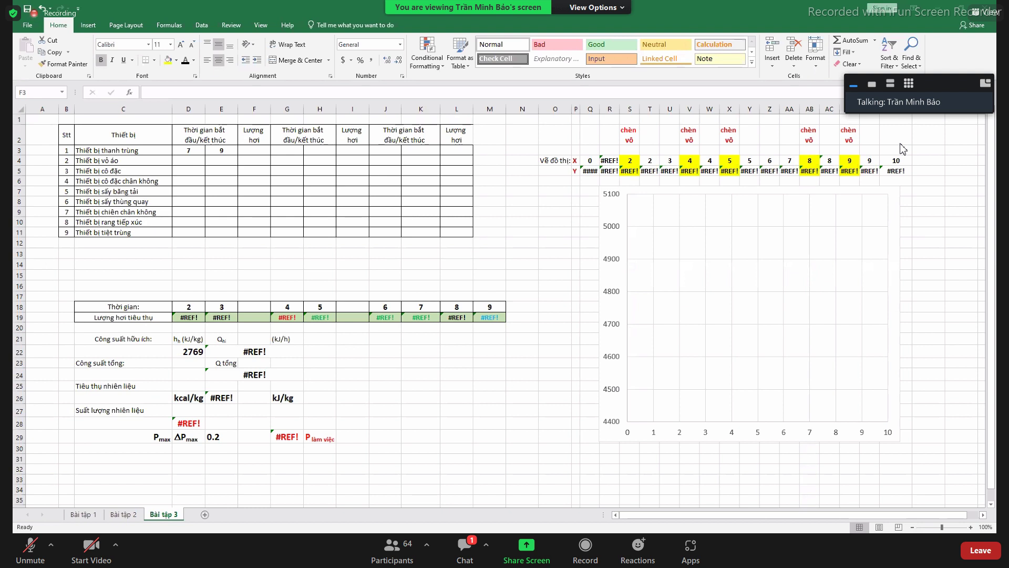
text(250)
click(289, 154)
Copy the 7, 9 and 250 entries from D3:F3 into G3:I3, and clear the originals in D3:F3
drag(190, 151, 253, 151)
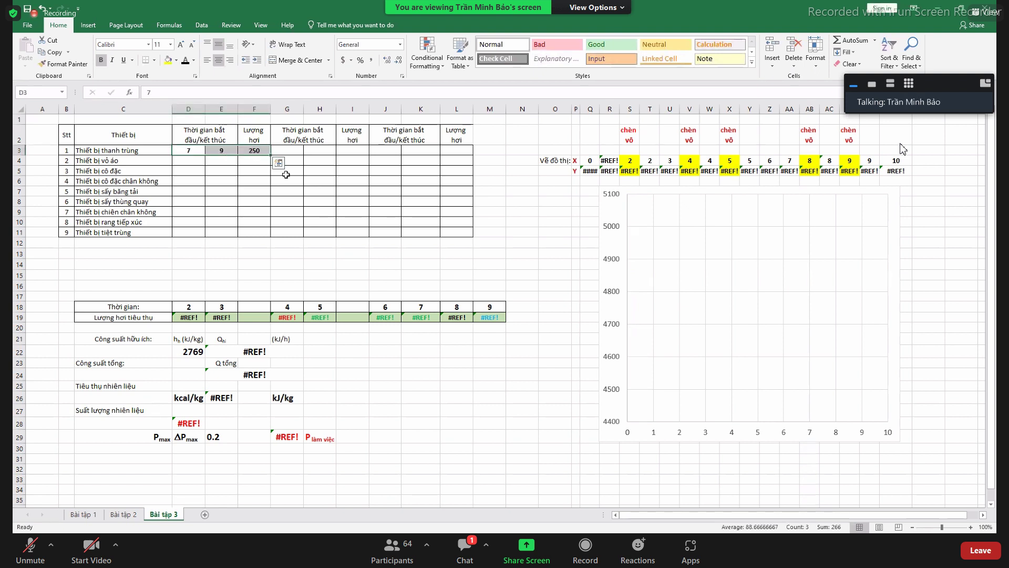
key(ctrl+c)
click(287, 150)
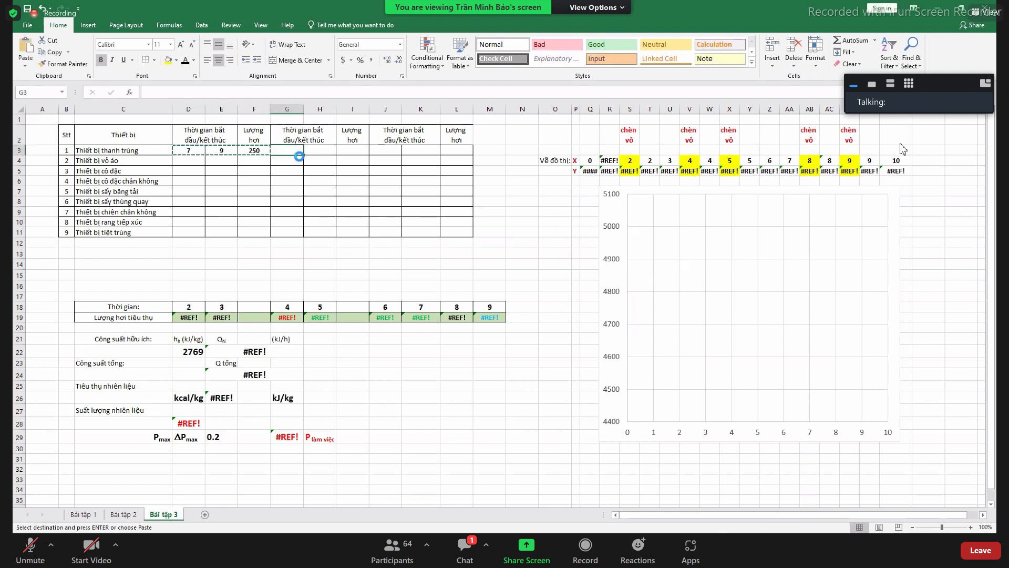
key(ctrl+v)
drag(192, 151, 232, 148)
key(Delete)
click(322, 206)
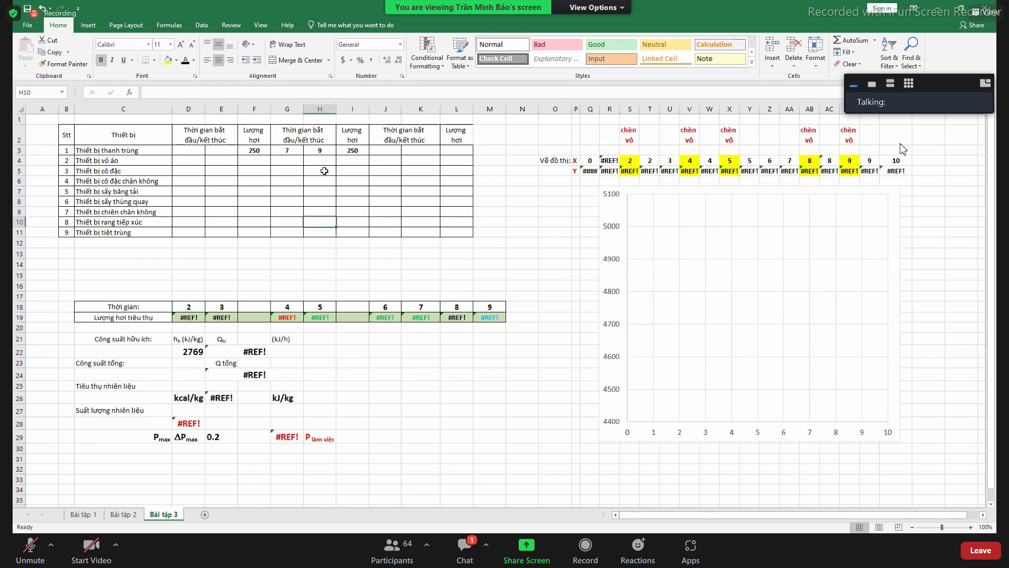
click(321, 149)
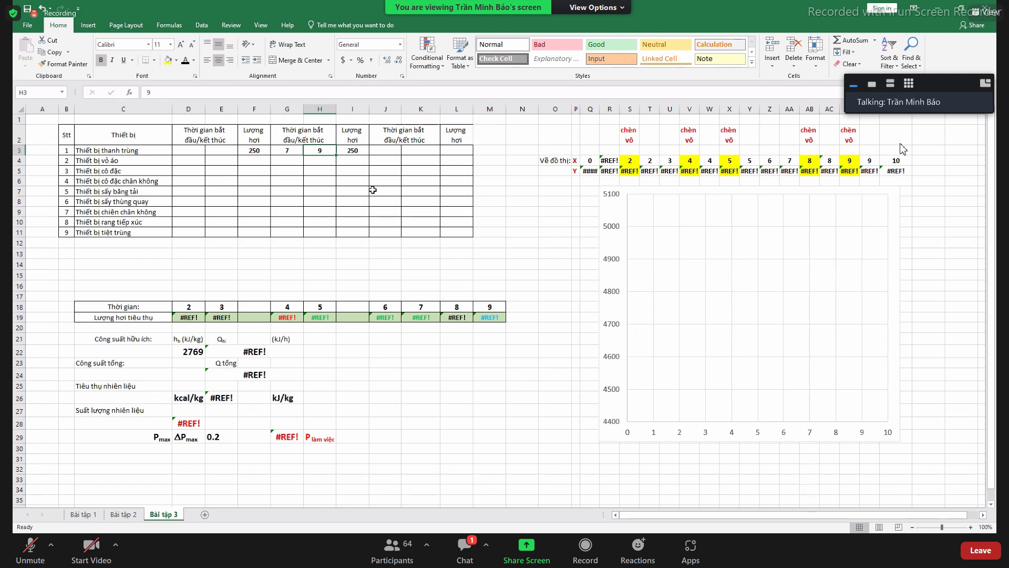
click(264, 150)
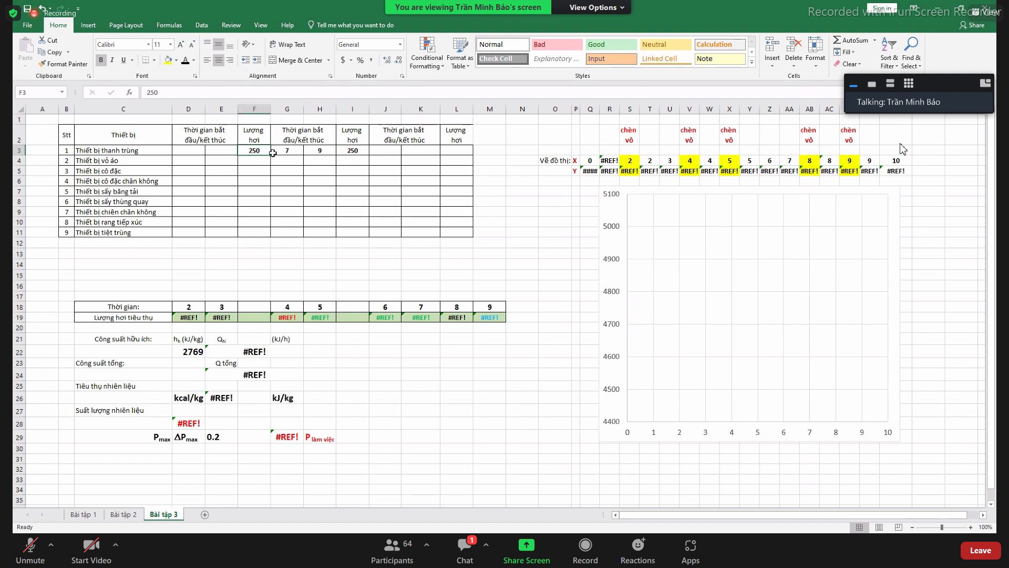
key(Delete)
Enter 11 in J3, 14 in K3 and 50 in L3 as Thiết bị thanh trùng's third time block
click(391, 151)
text(11)
click(426, 153)
text(14)
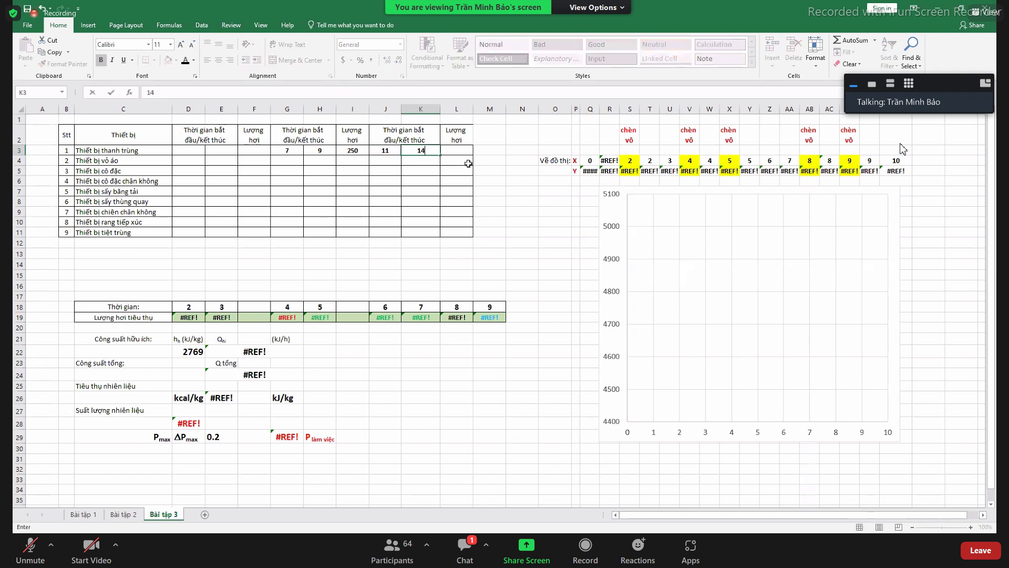
click(456, 150)
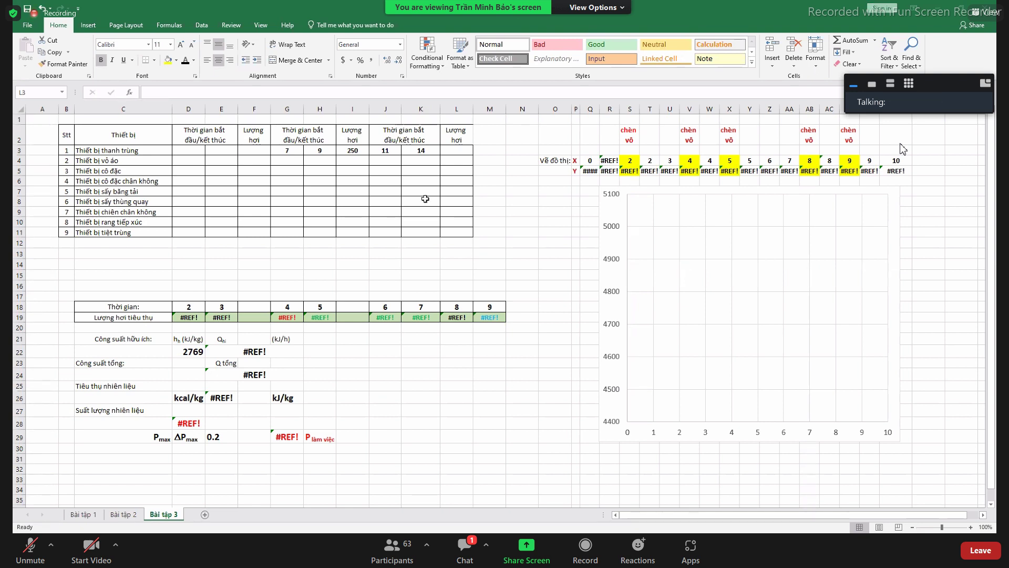
text(50)
click(475, 232)
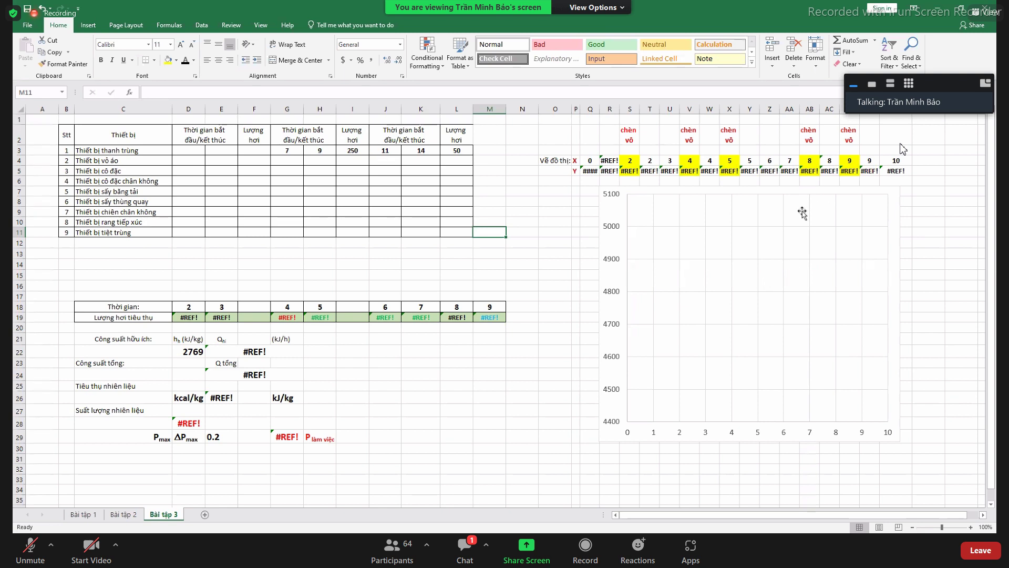
key(XF86AudioLowerVolume)
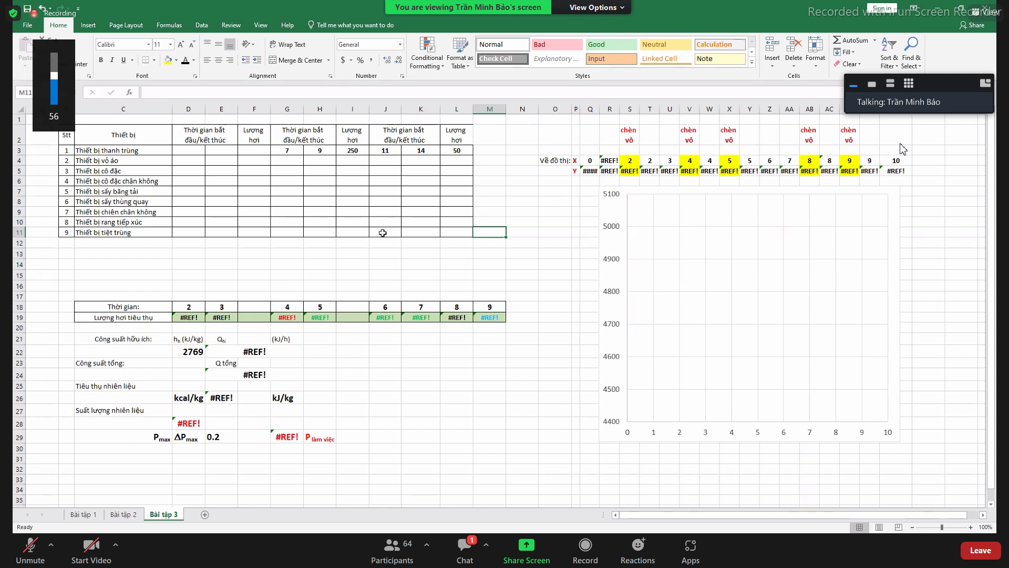
key(XF86AudioLowerVolume)
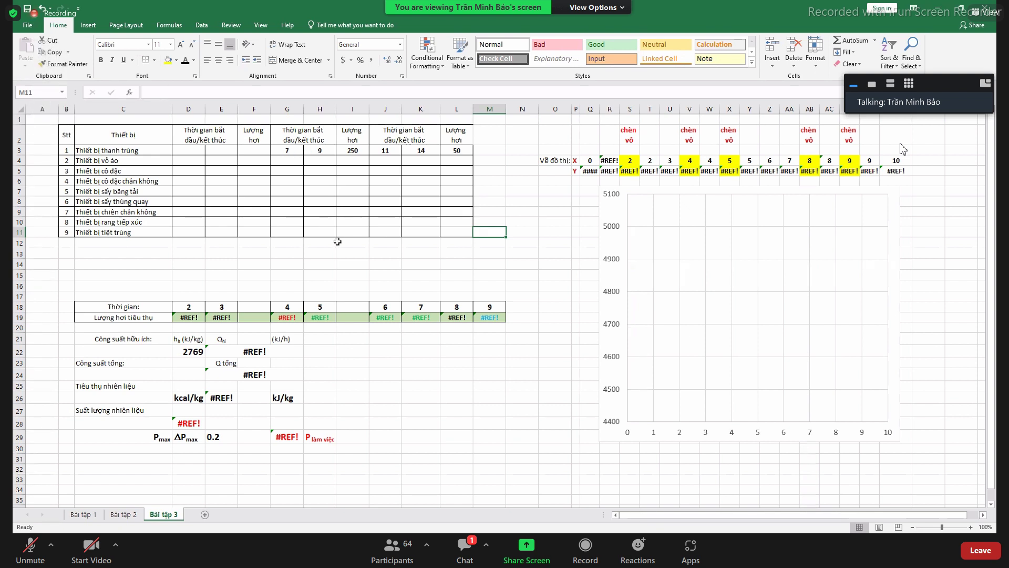
key(XF86AudioRaiseVolume)
key(XF86AudioRaiseVolume)
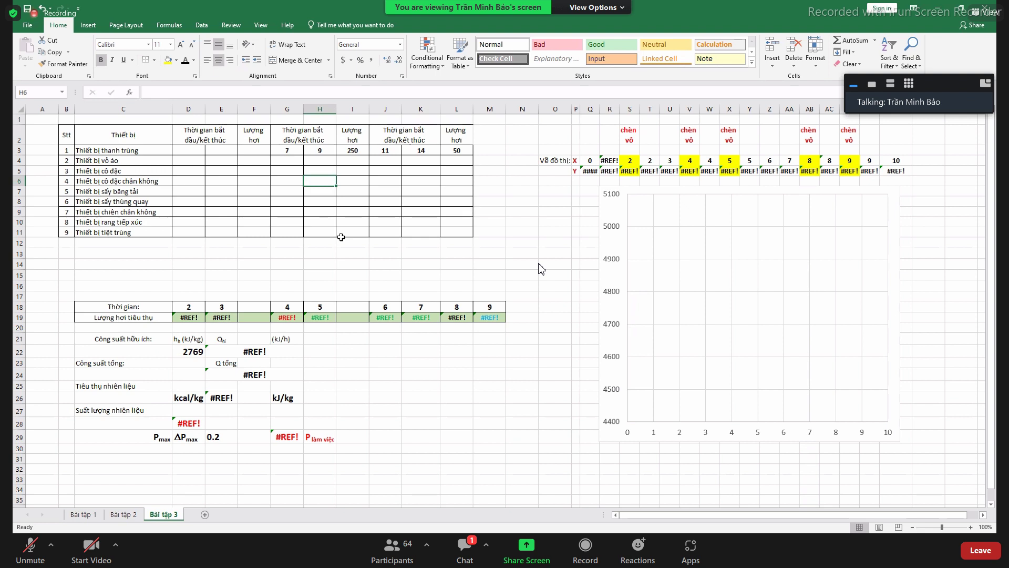
key(XF86AudioLowerVolume)
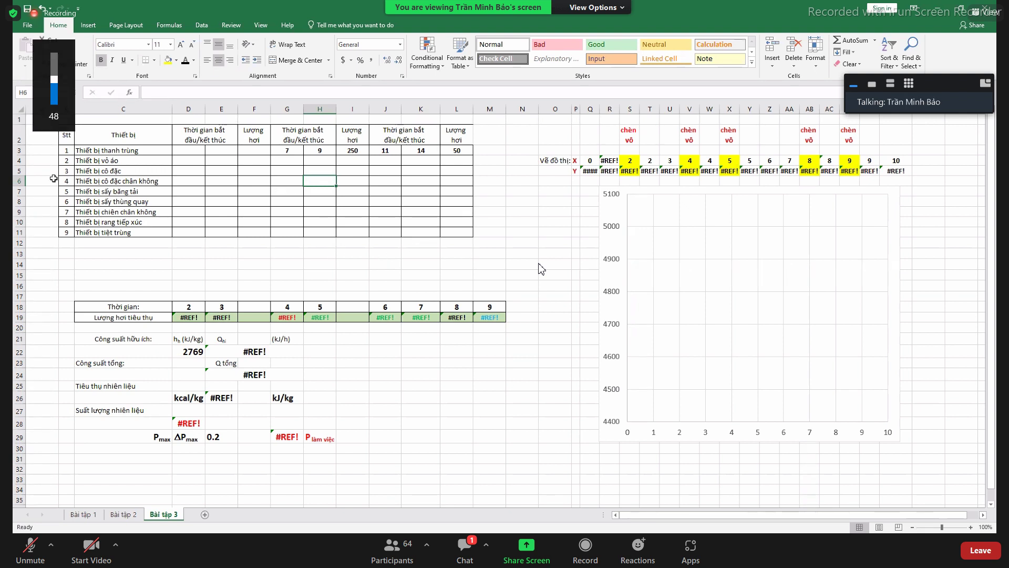
Clear the Lượng hơi heading from F2
click(145, 165)
click(261, 153)
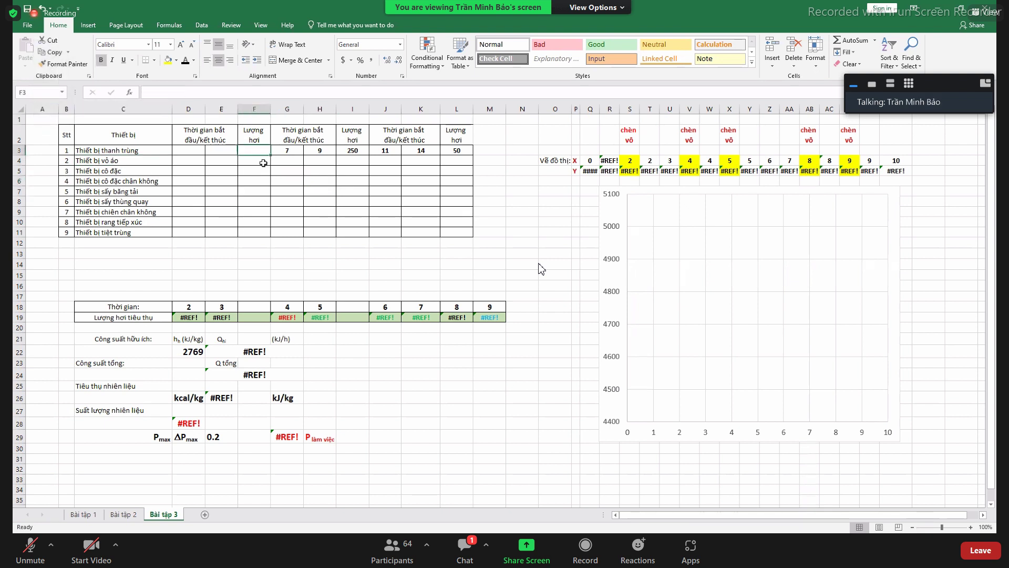
click(257, 141)
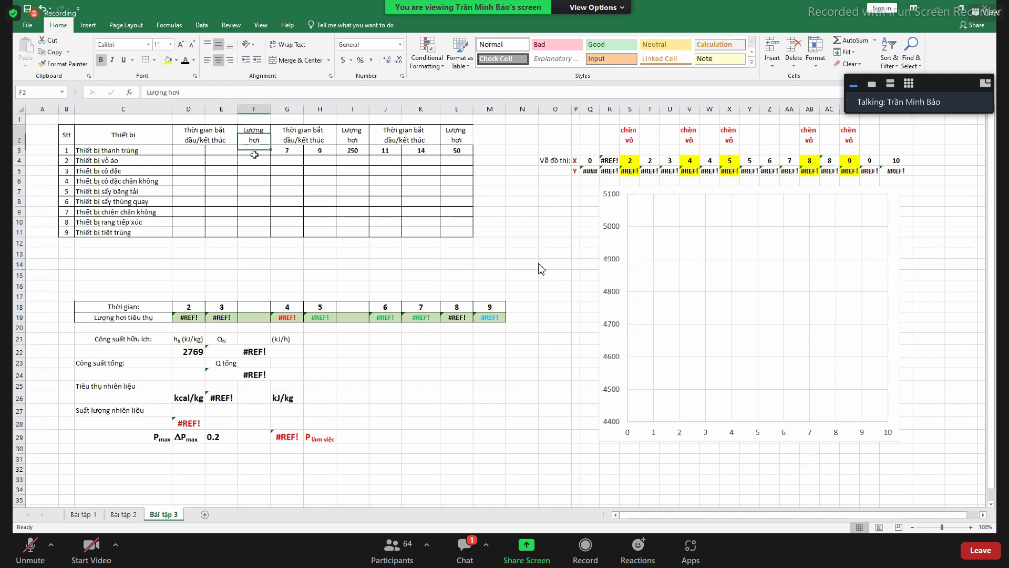
click(210, 137)
click(258, 137)
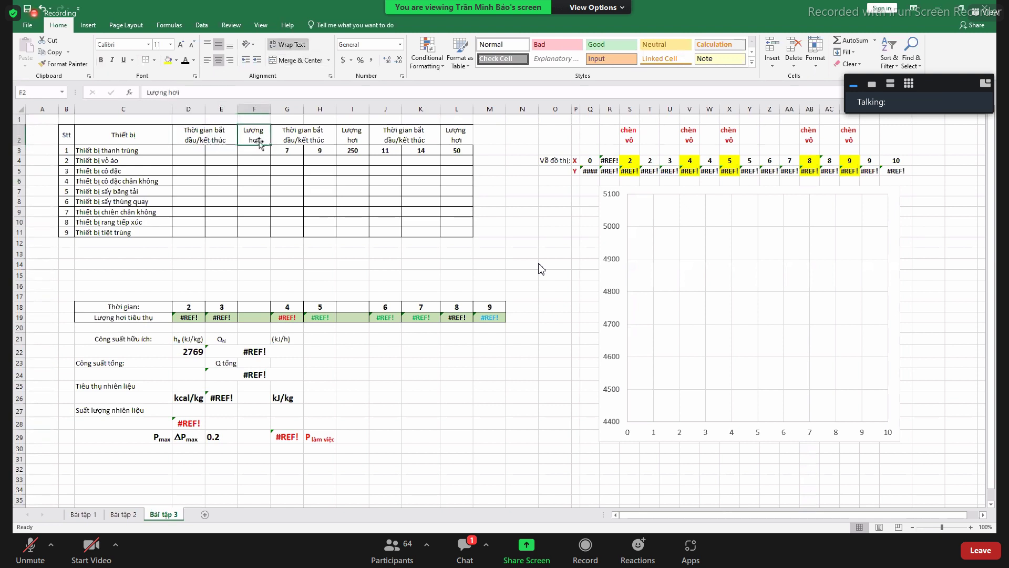
click(276, 138)
click(267, 140)
click(217, 135)
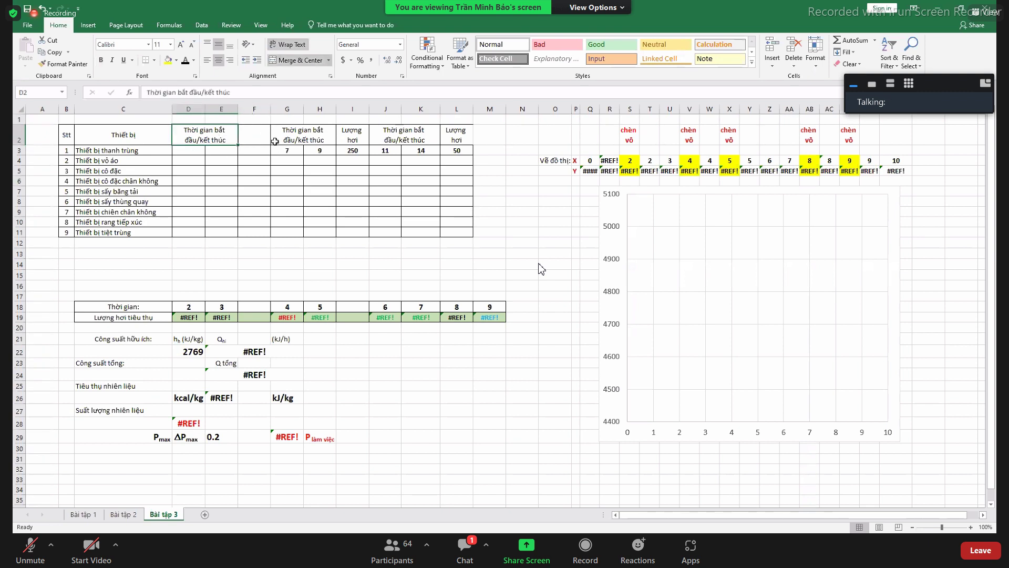
Clear the remaining Thời gian bắt đầu/kết thúc and Lượng hơi headings from G2:L2
click(299, 138)
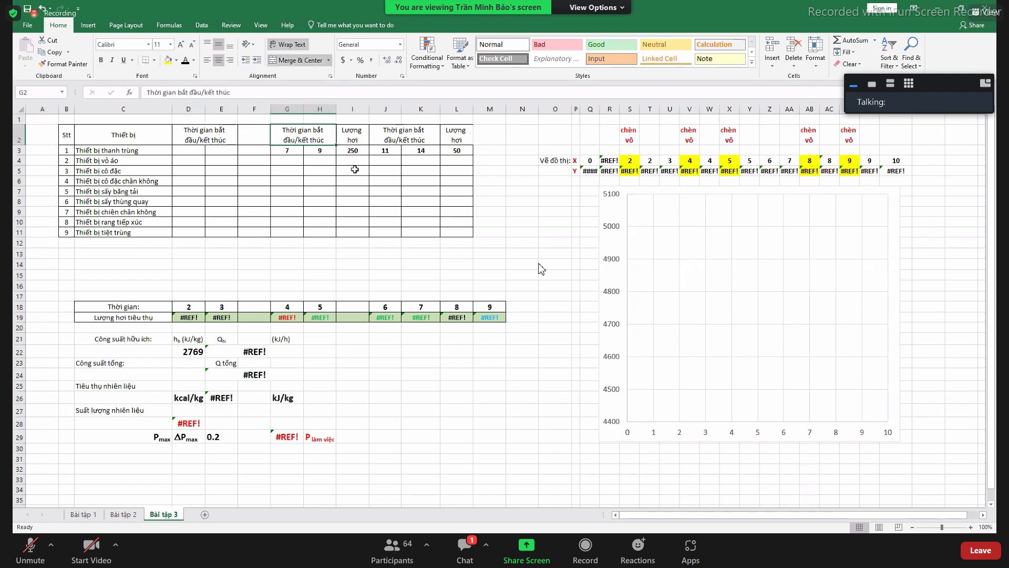
key(Delete)
click(353, 137)
key(Delete)
click(403, 138)
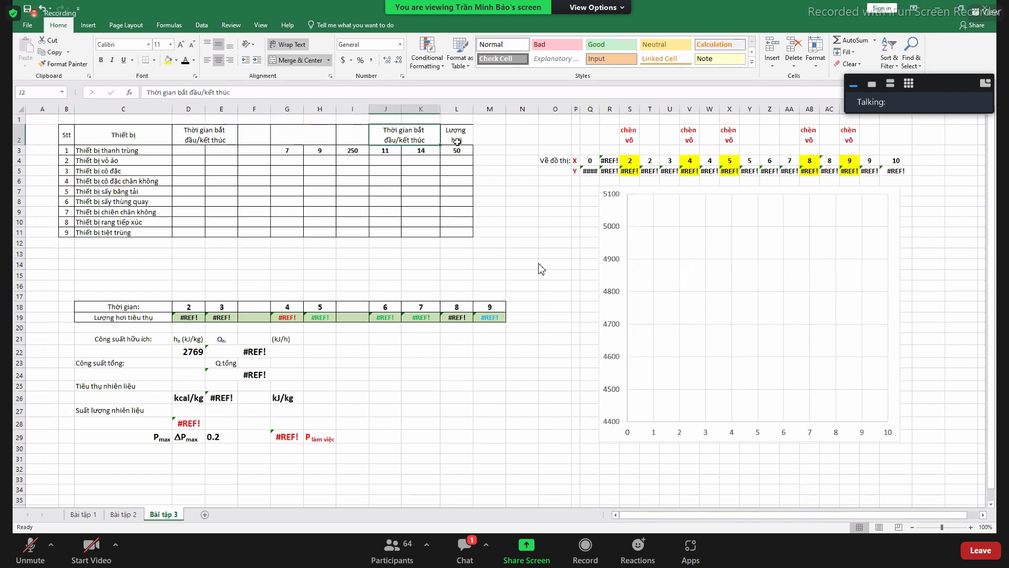
key(Delete)
click(456, 135)
key(Delete)
Merge the Thời gian bắt đầu/kết thúc heading across D2:L2 and clear Thiết bị thanh trùng's entries in G3:L3
drag(220, 135, 447, 137)
right_click(342, 133)
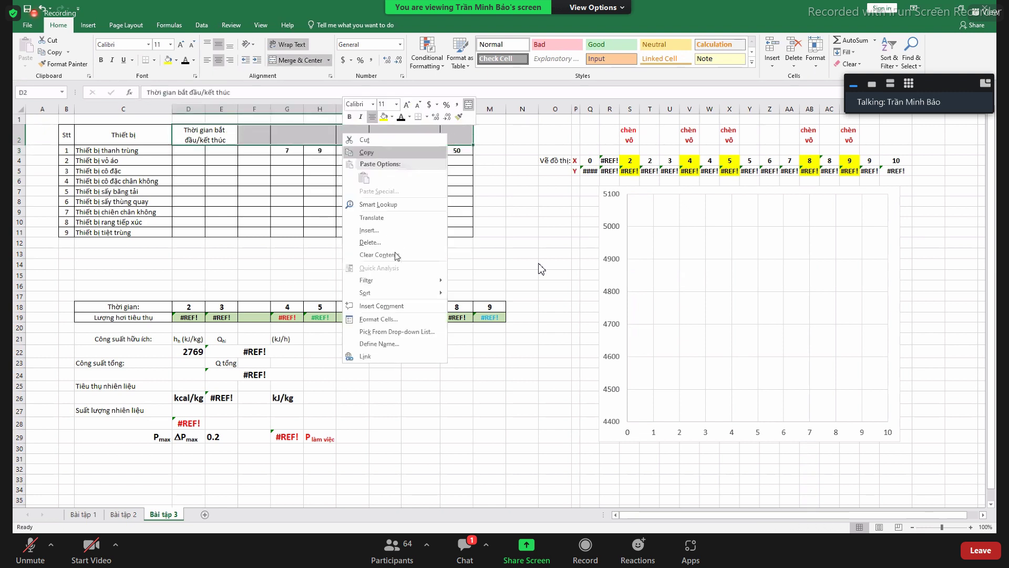
click(291, 60)
click(351, 150)
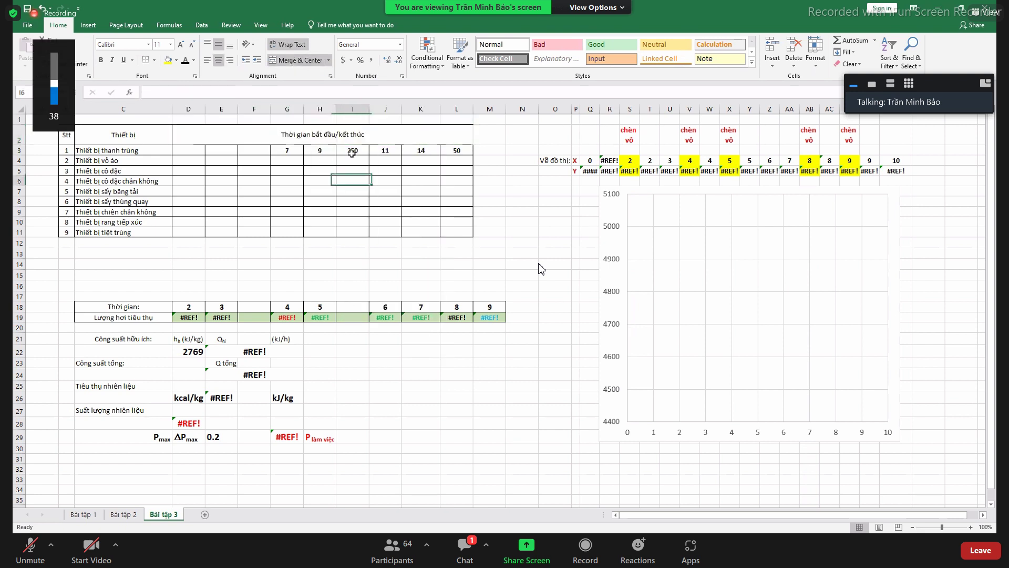
drag(275, 148, 440, 157)
key(Delete)
Apply an outline border to the merged heading D2:L2
click(452, 137)
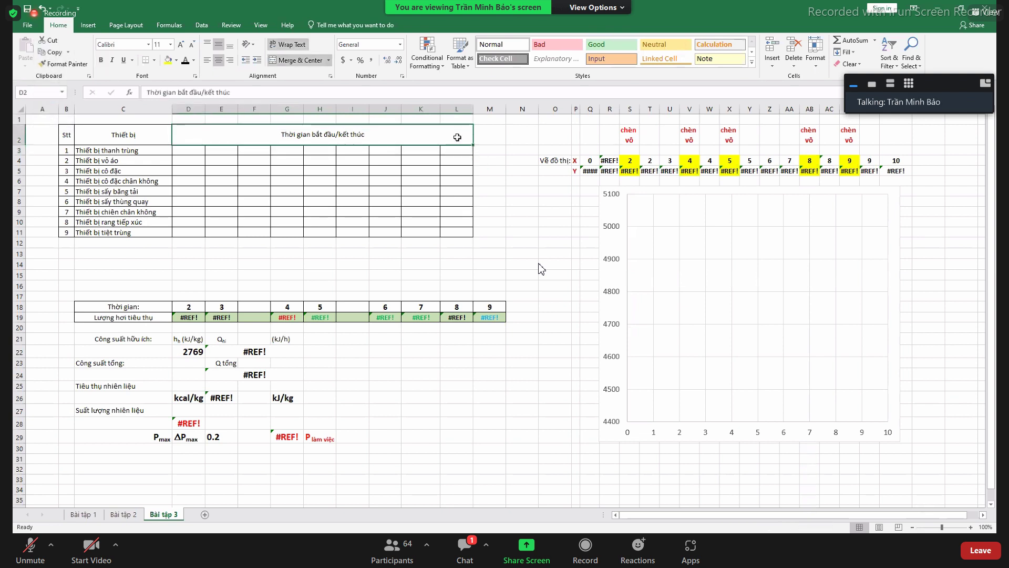
right_click(452, 136)
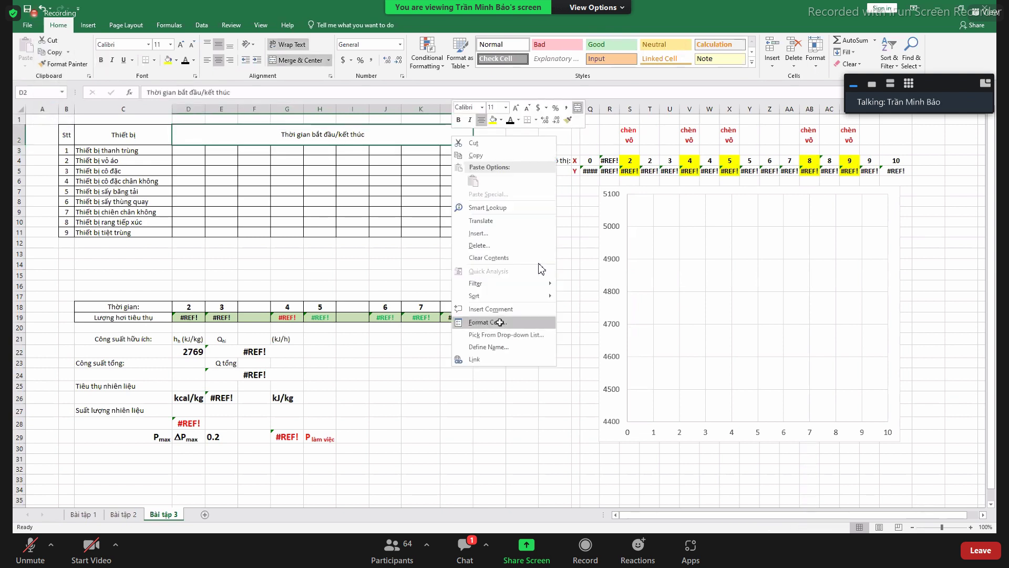
click(554, 321)
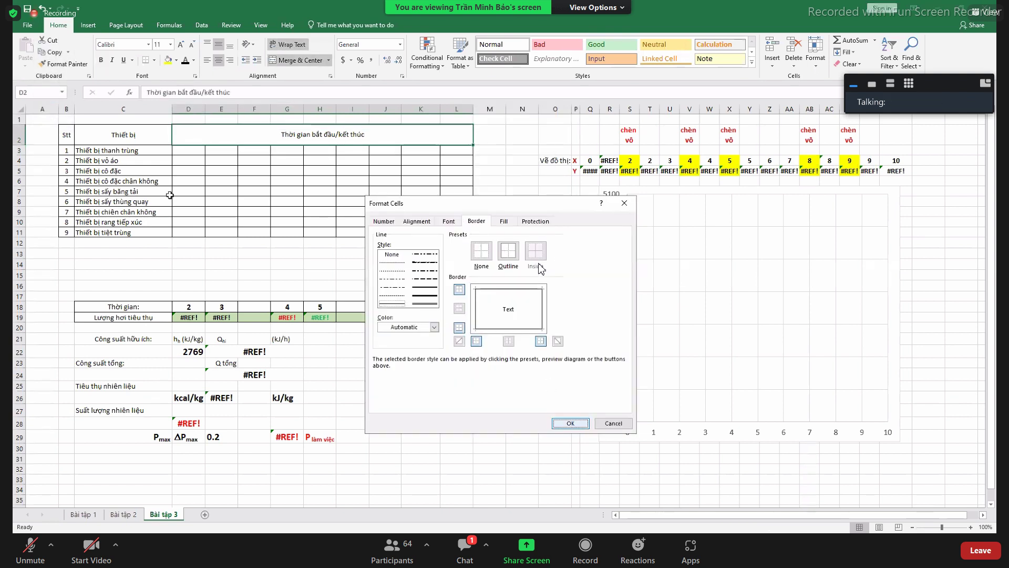
click(573, 426)
click(420, 201)
Insert one blank row above each of Thiết bị vỏ áo, Thiết bị cô đặc and Thiết bị cô đặc chân không
click(19, 161)
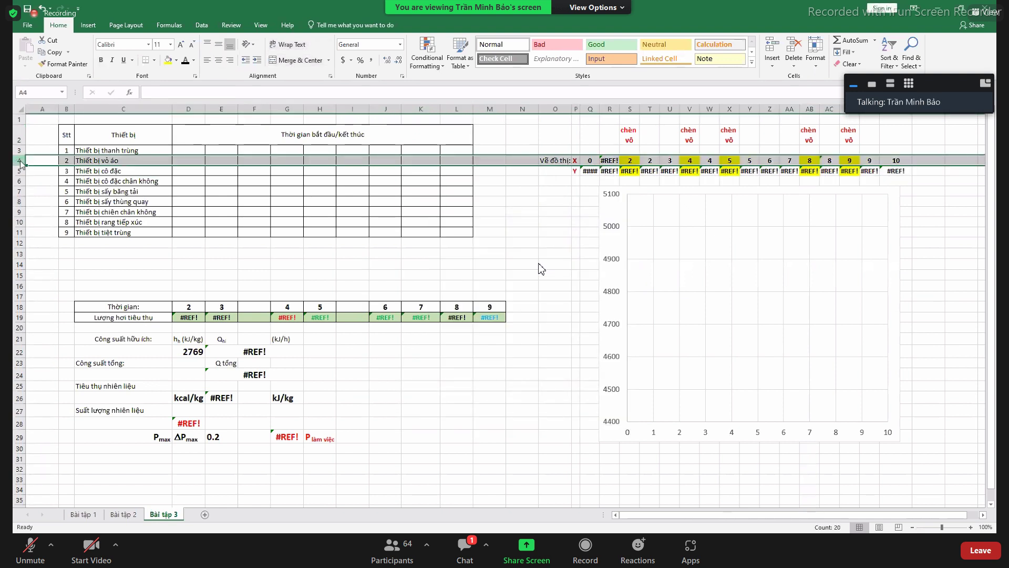
right_click(20, 163)
click(42, 231)
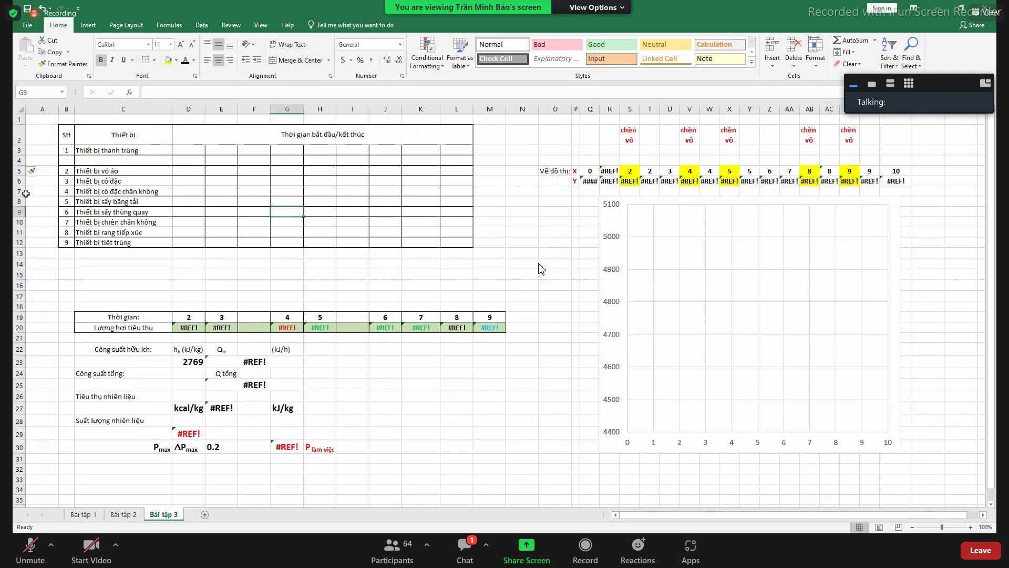
click(16, 180)
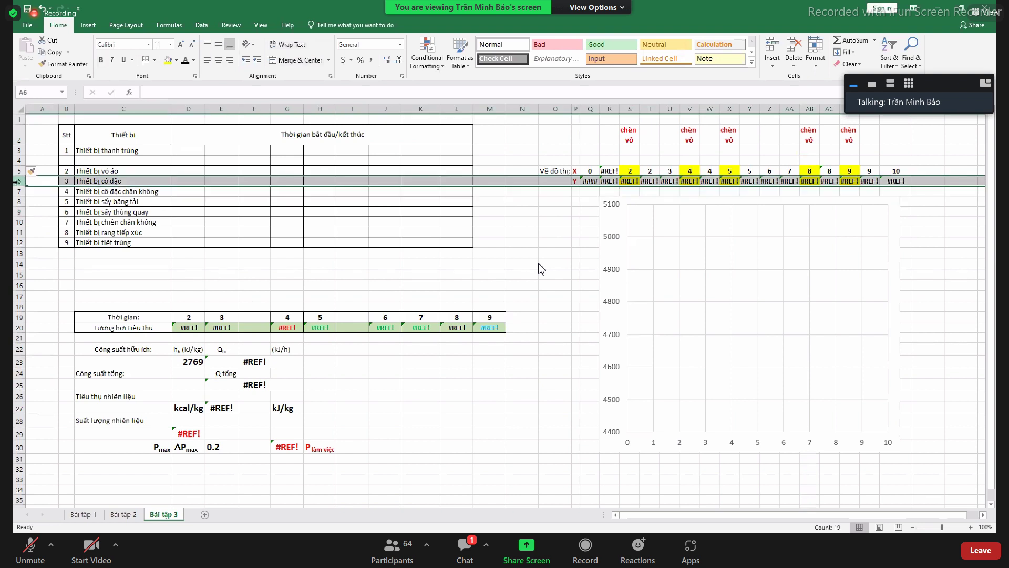
right_click(19, 180)
click(42, 249)
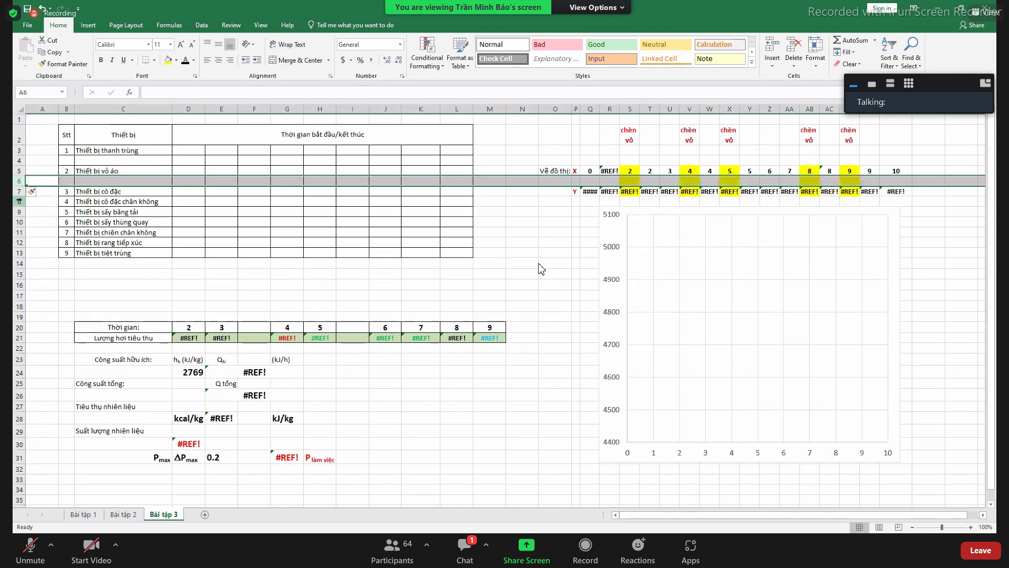
click(18, 201)
right_click(20, 201)
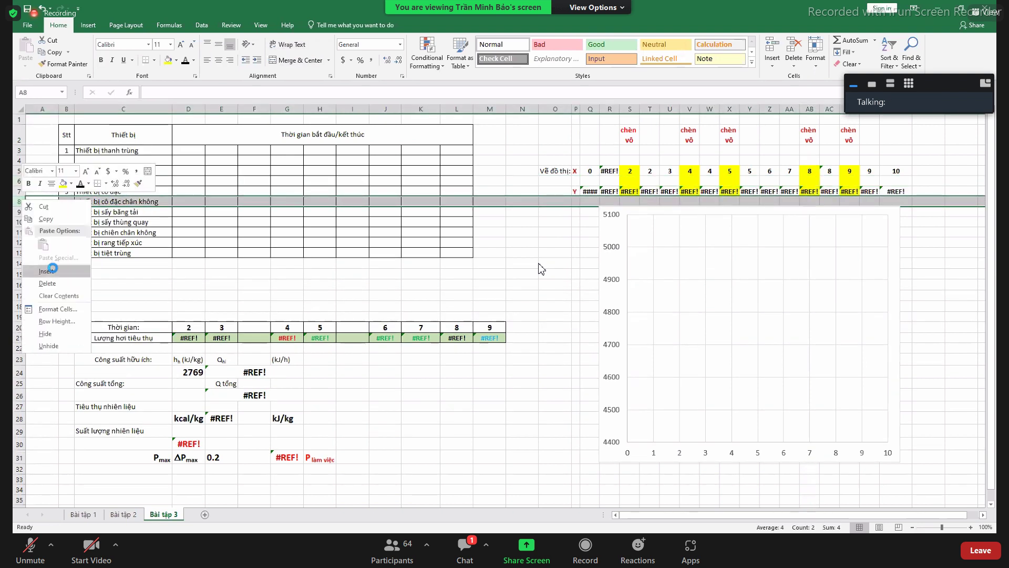
click(53, 269)
Insert one blank row above each of Thiết bị sấy băng tải, Thiết bị sấy thùng quay and Thiết bị chiên chân không
click(19, 221)
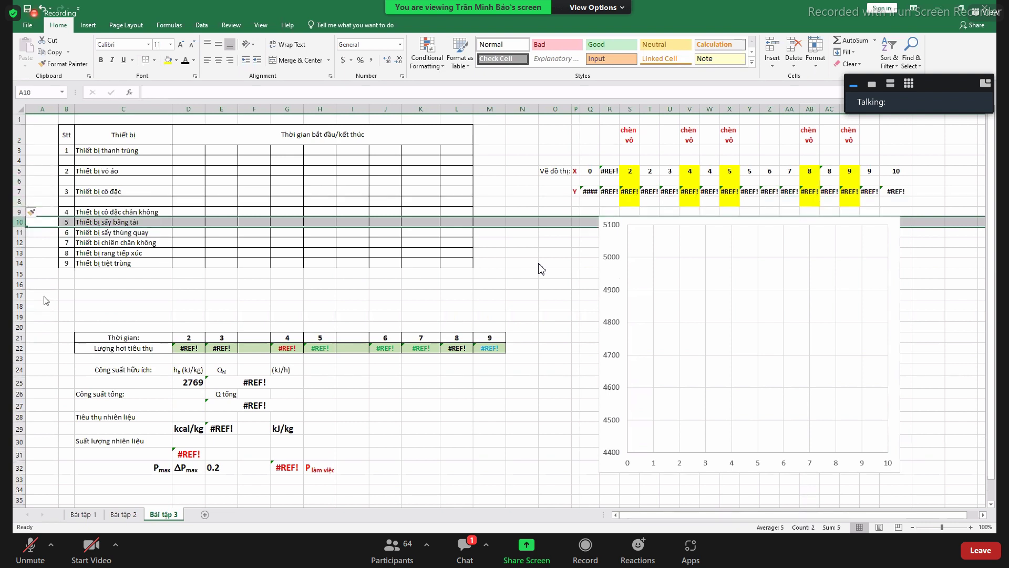
right_click(22, 223)
key(Escape)
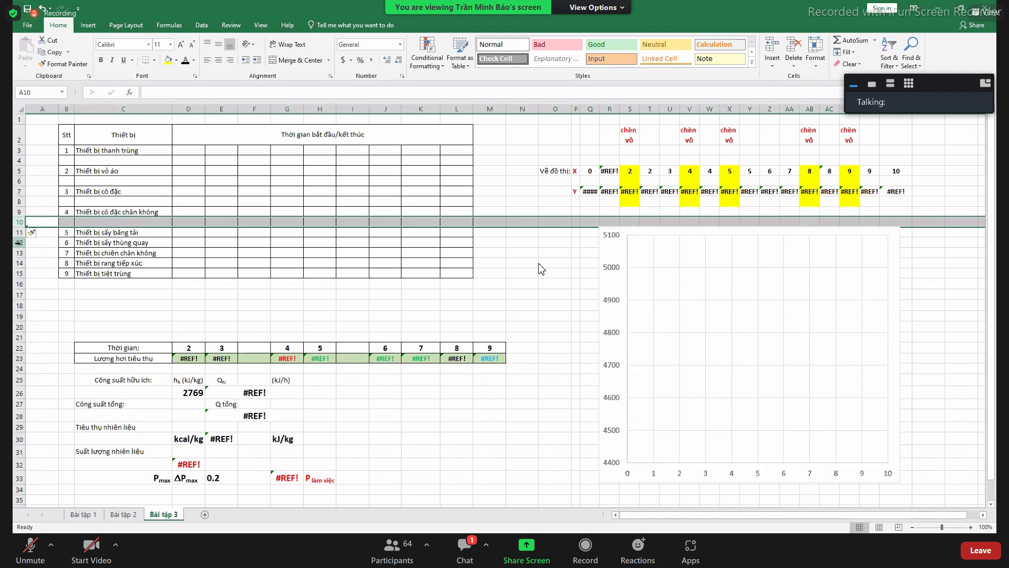
click(18, 243)
right_click(19, 242)
click(54, 315)
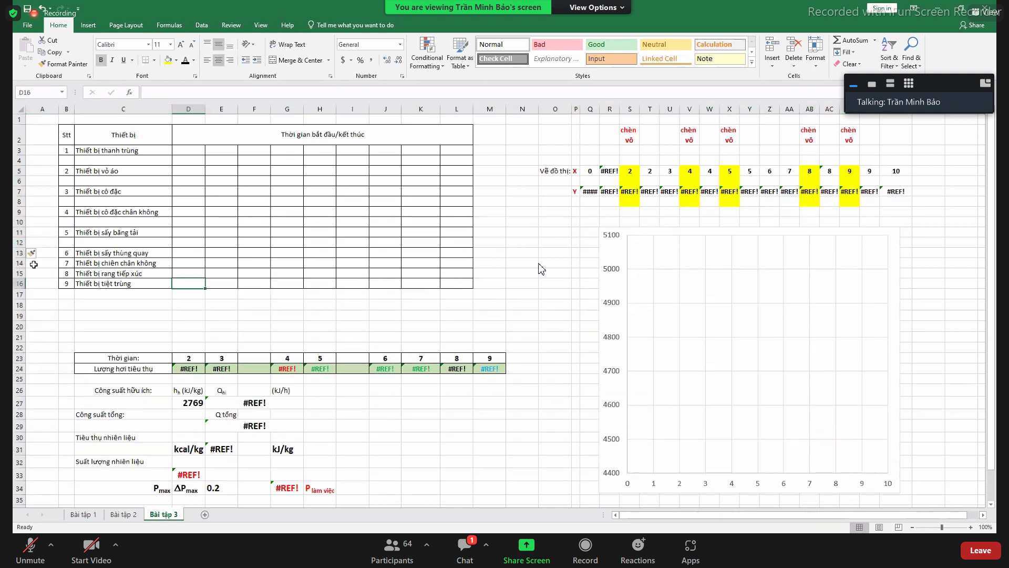
click(19, 263)
right_click(19, 263)
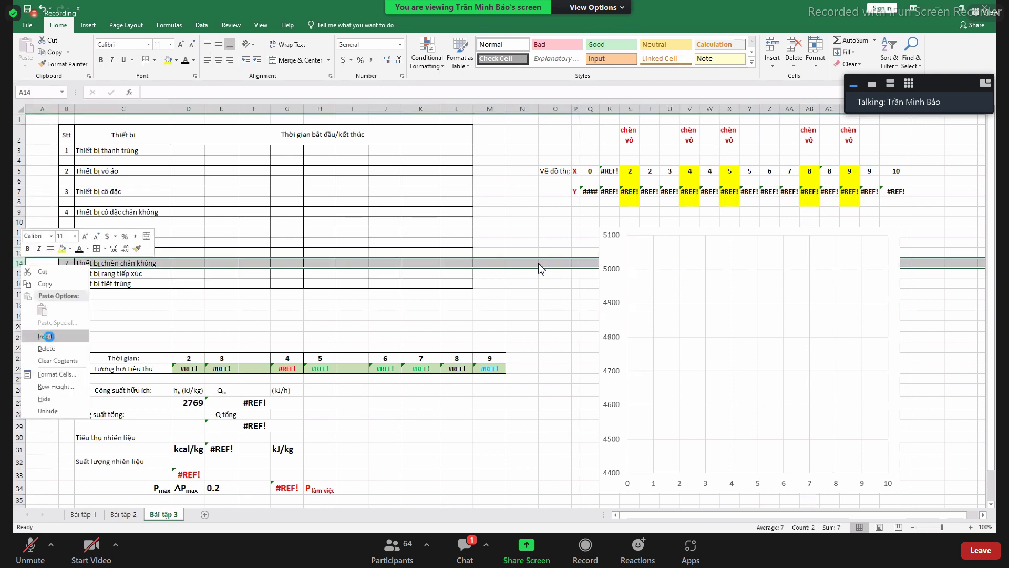
click(51, 337)
click(75, 315)
Insert one blank row above Thiết bị rang tiếp xúc and one above Thiết bị tiệt trùng
click(19, 283)
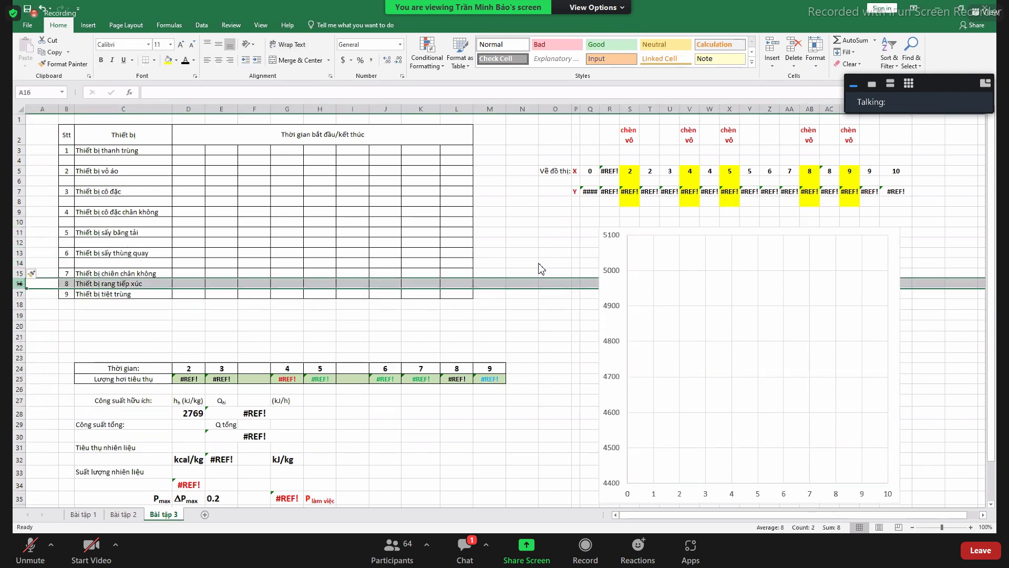
right_click(19, 284)
click(52, 355)
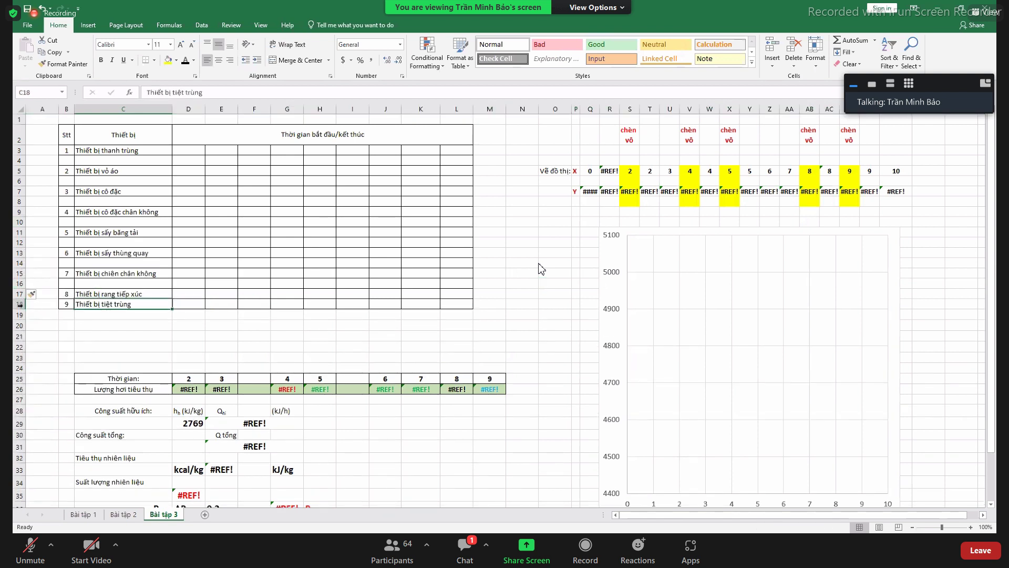
click(20, 304)
right_click(19, 304)
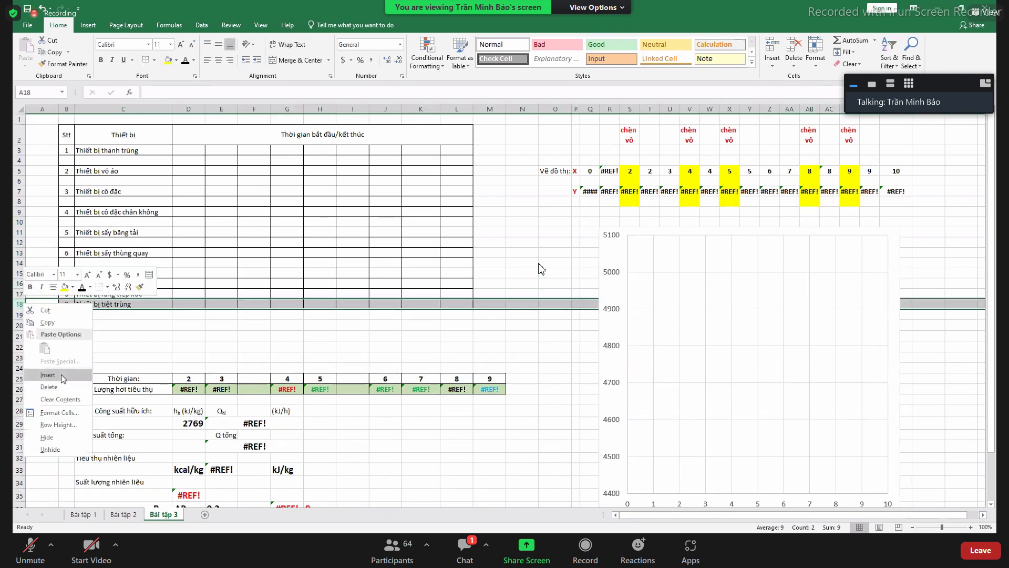
click(61, 374)
click(66, 325)
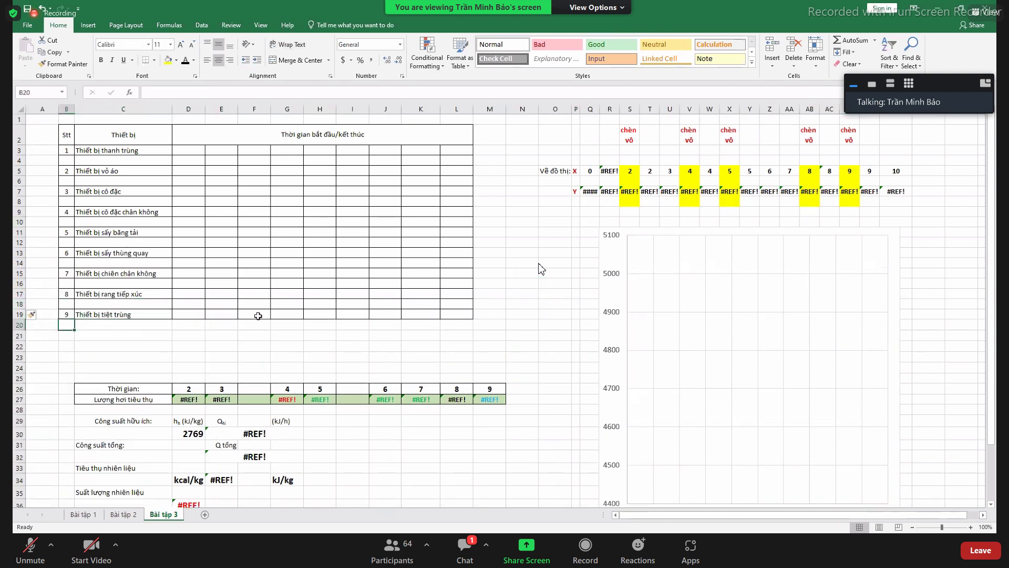
Enter 6 in D3 for Thiết bị thanh trùng
click(189, 153)
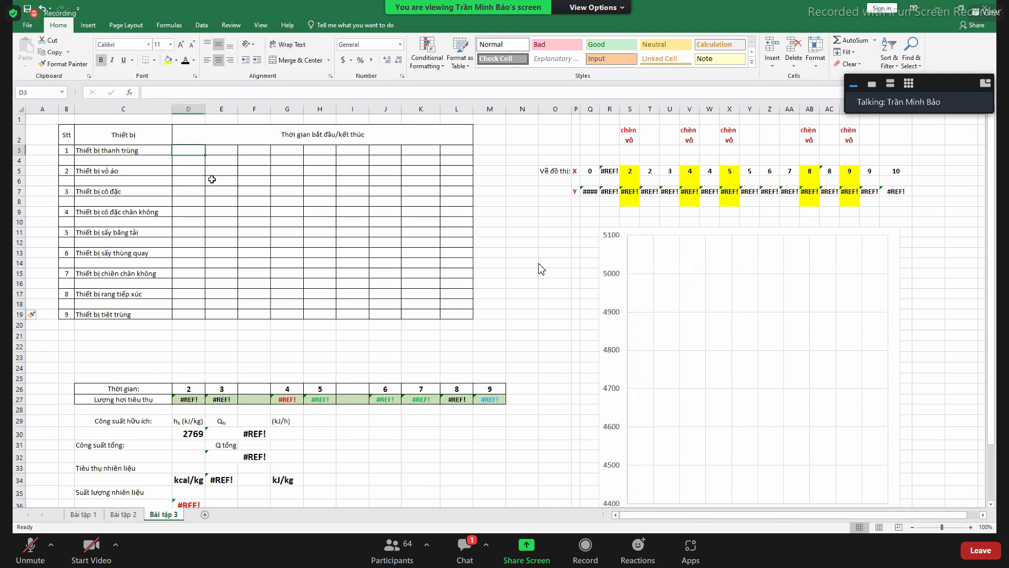
text(6)
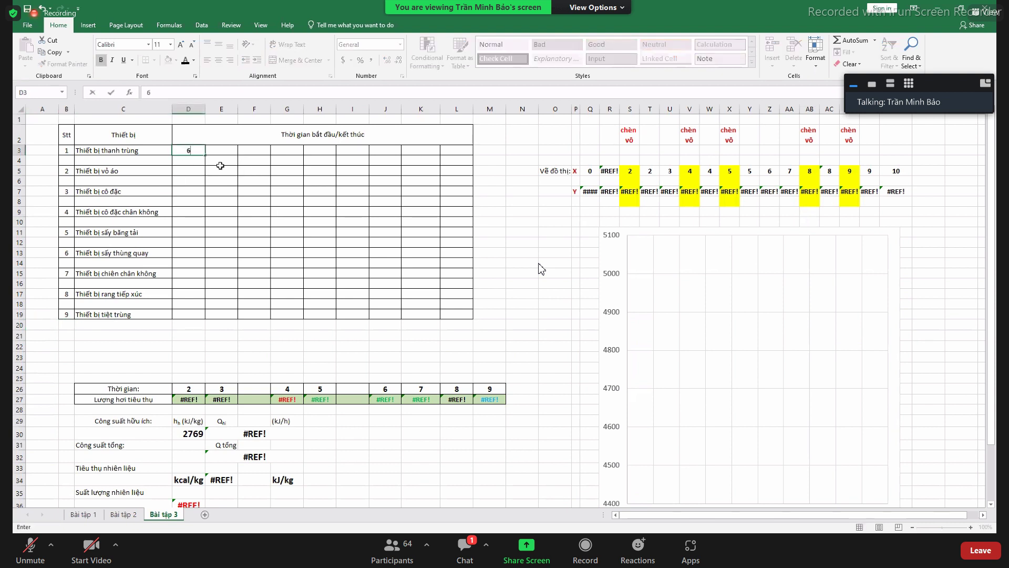
key(ctrl+Return)
Unmerge the Thời gian bắt đầu/kết thúc heading D2:L2 into separate cells
click(247, 133)
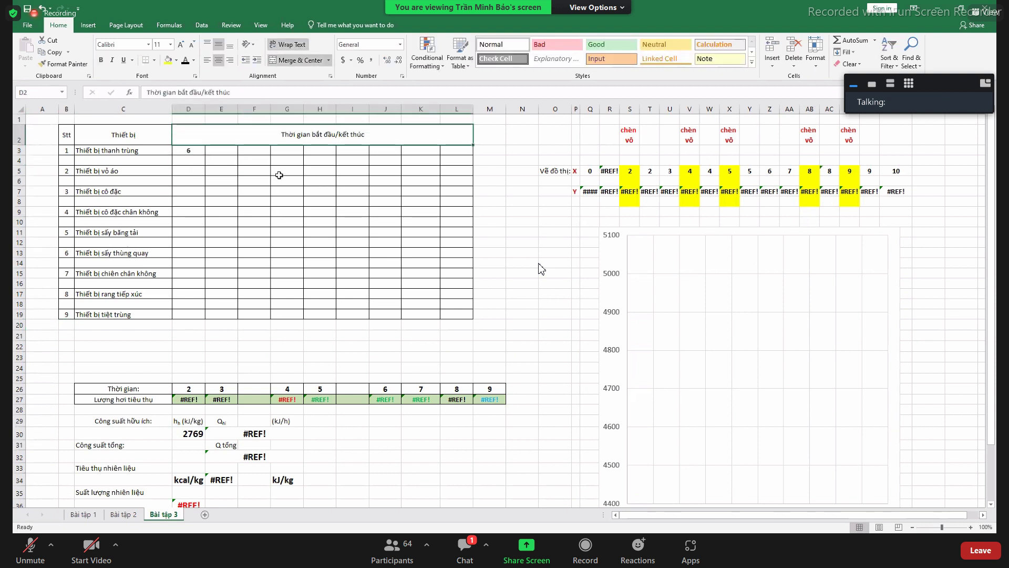
right_click(272, 134)
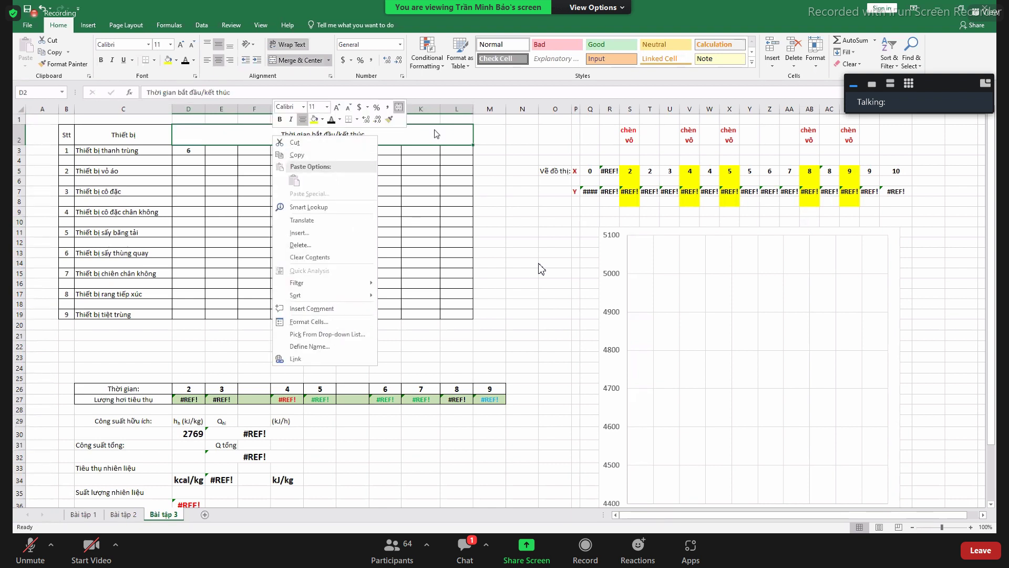
right_click(239, 136)
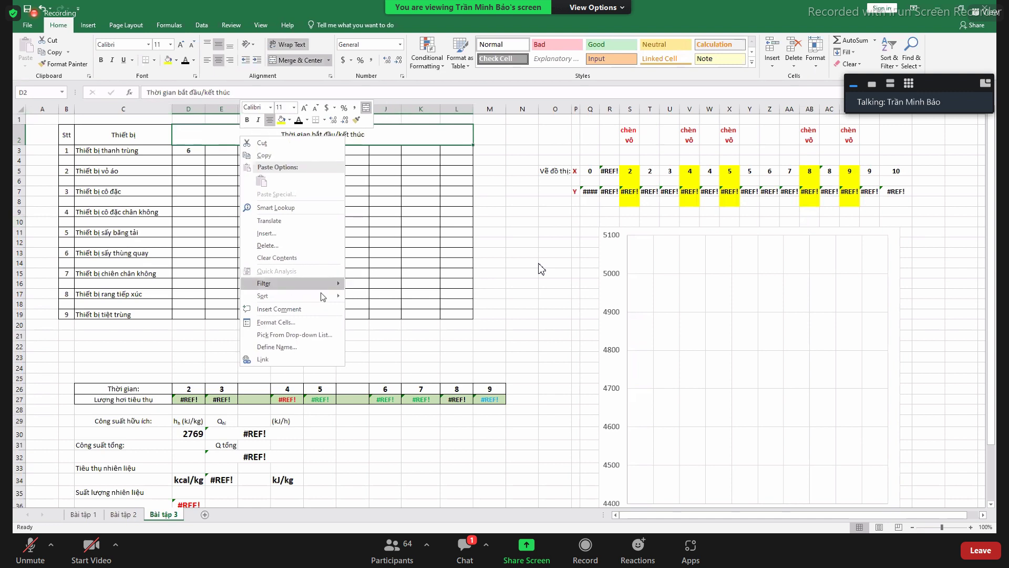
click(299, 60)
click(194, 140)
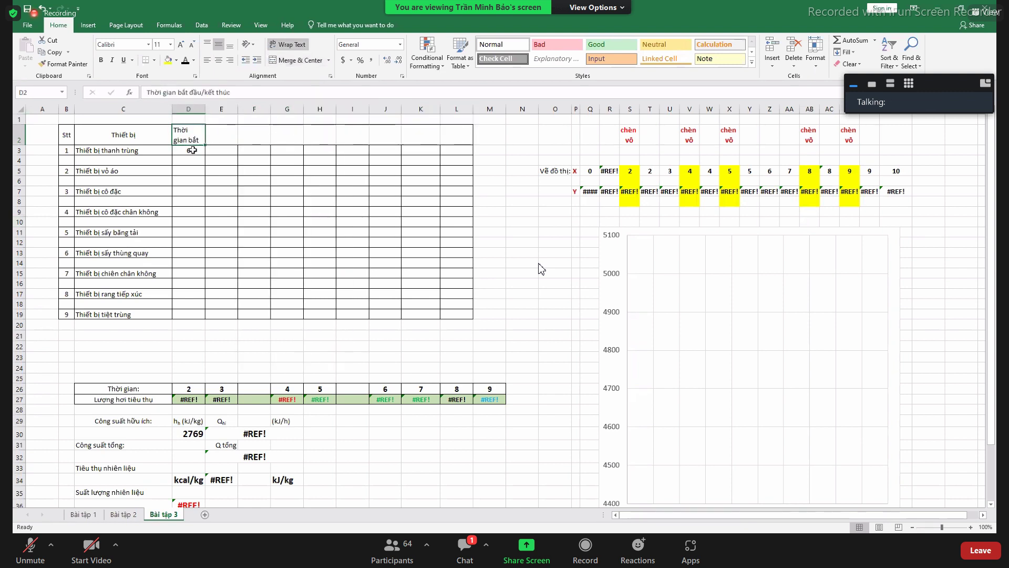
Replace the heading text in D2 with the hour 6
click(193, 150)
key(Up)
text(6)
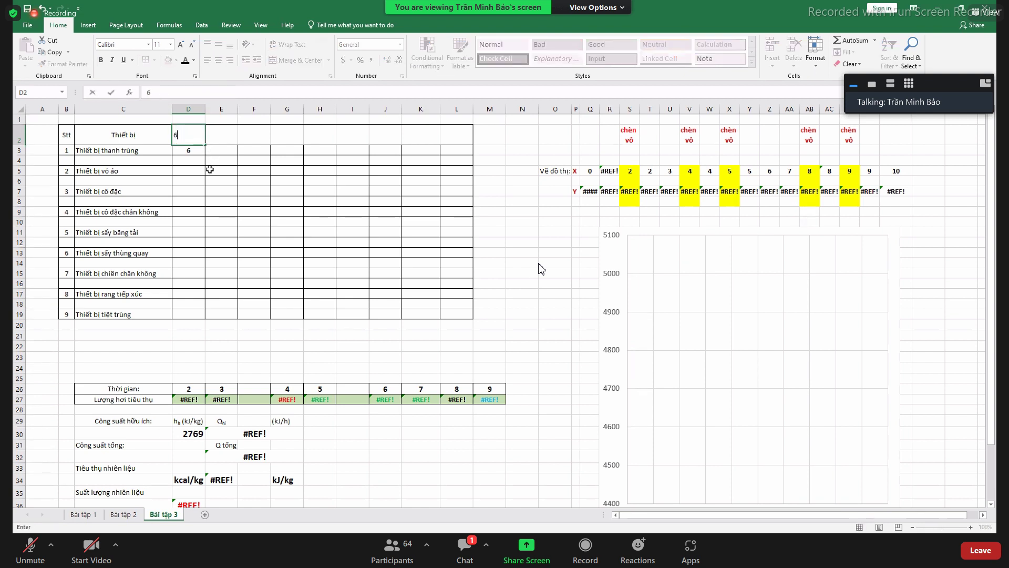
key(Return)
Format the 6 in D2 as centred, bold, red text at size 16
click(204, 137)
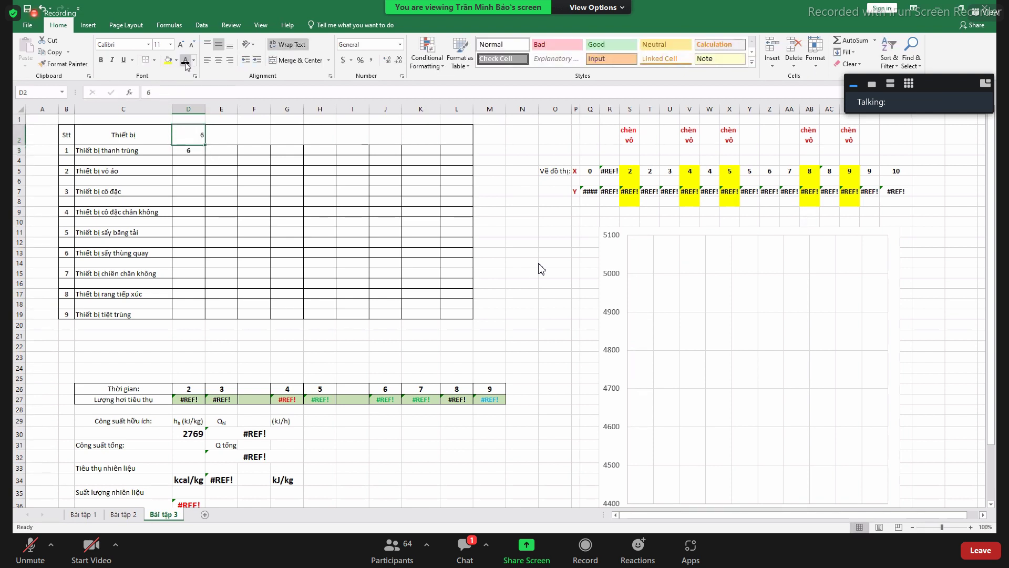
click(218, 60)
key(ctrl+b)
click(194, 61)
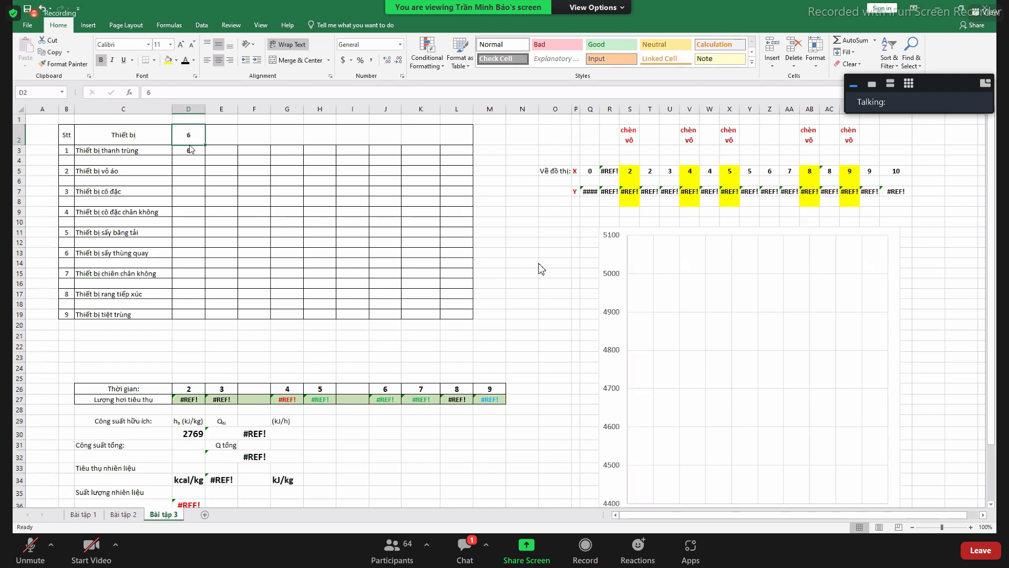
click(194, 153)
click(181, 45)
Clear the 6 from D3 and extend the D2 heading as an hour series from 6 to 14 across D2:L2
click(197, 152)
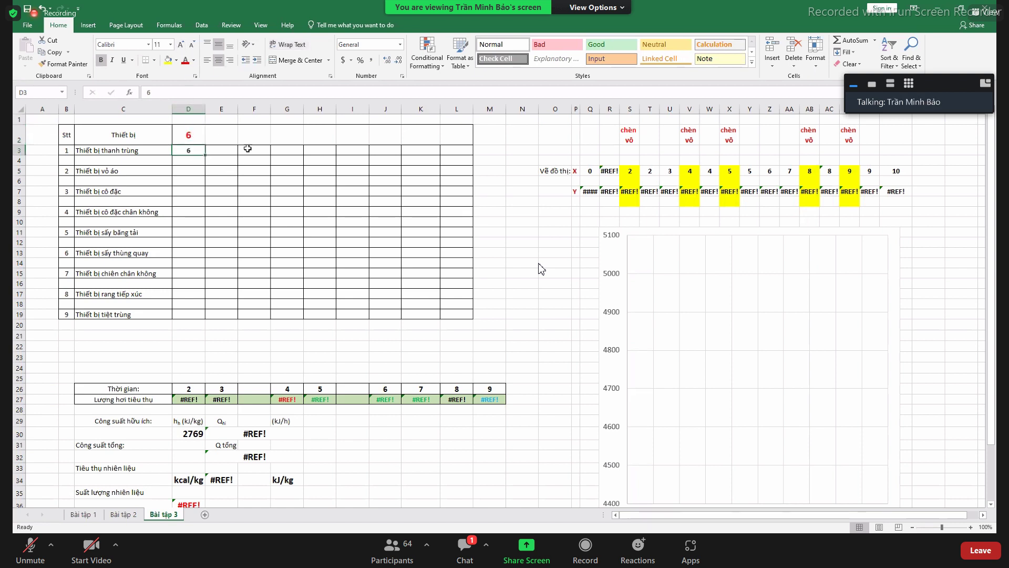
key(Delete)
click(200, 141)
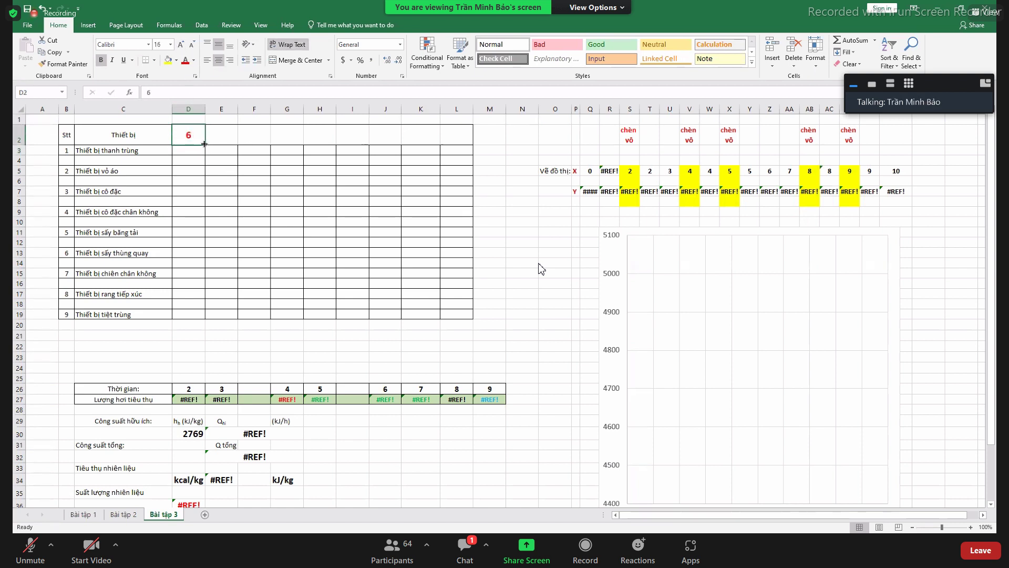
drag(204, 143, 459, 138)
drag(496, 176, 507, 193)
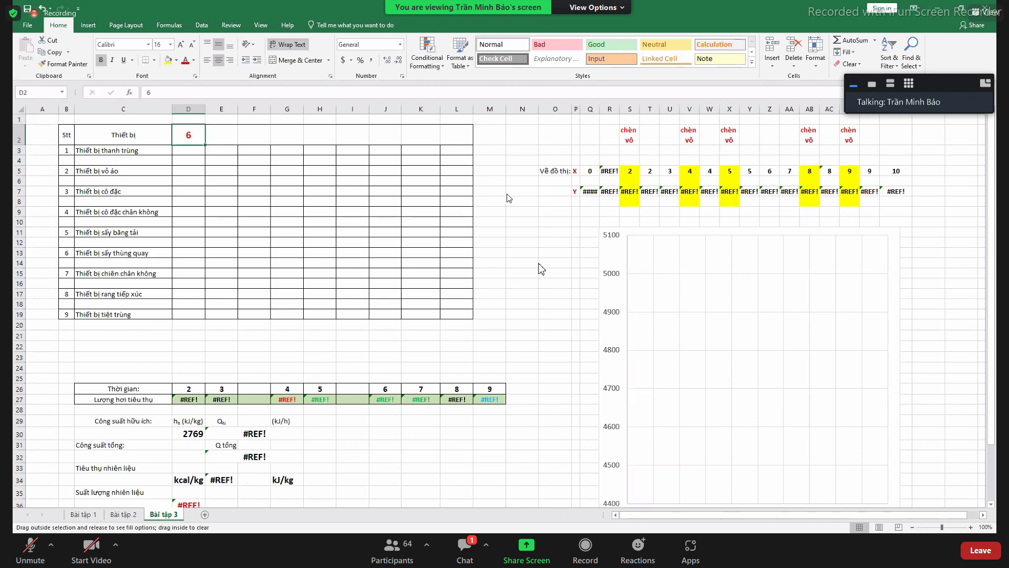
click(484, 160)
click(427, 238)
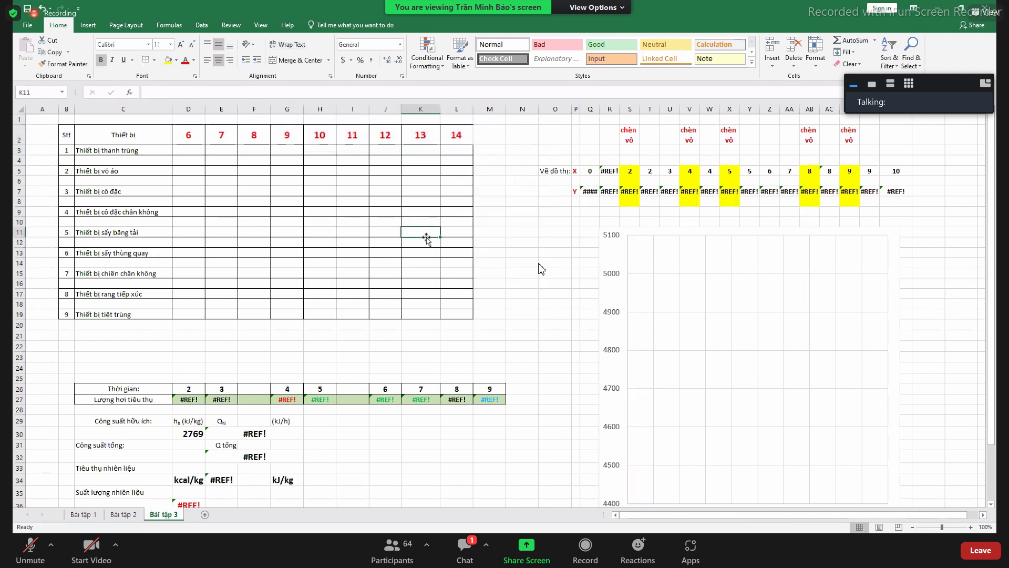
click(306, 220)
click(218, 151)
click(199, 189)
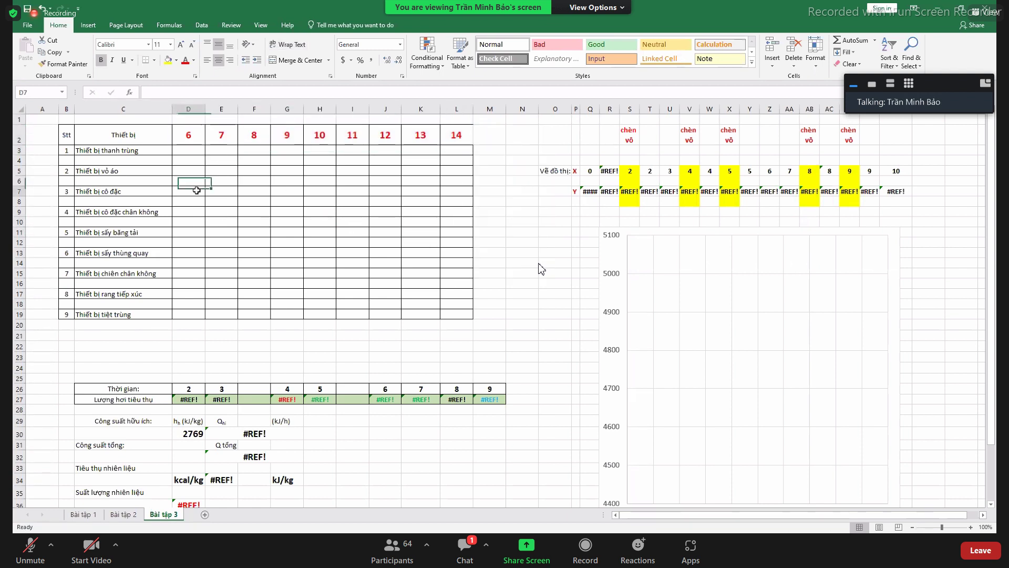
click(197, 153)
click(230, 155)
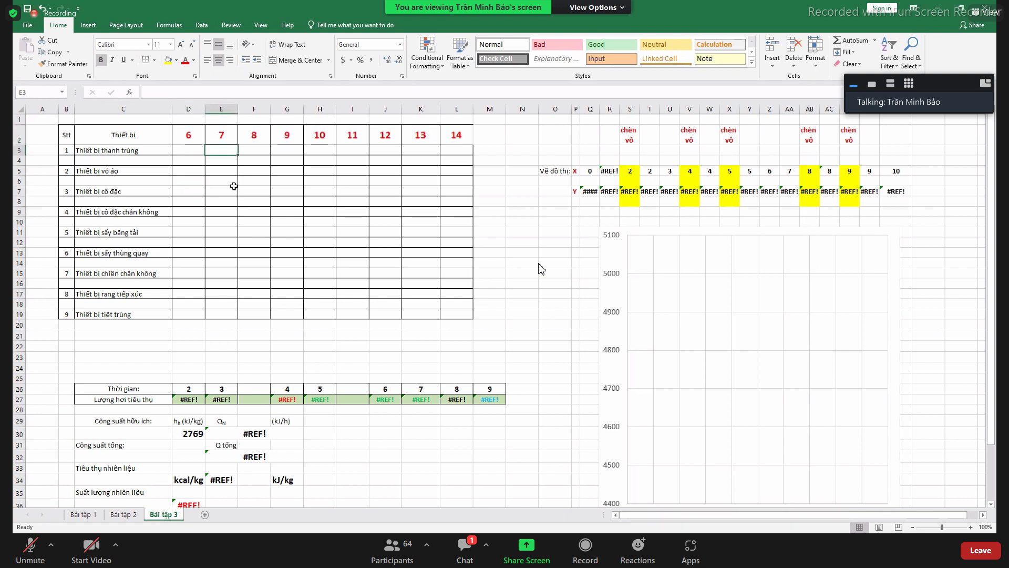
Fill the Thiết bị thanh trùng row with 150 for hours 8 through 11
click(251, 151)
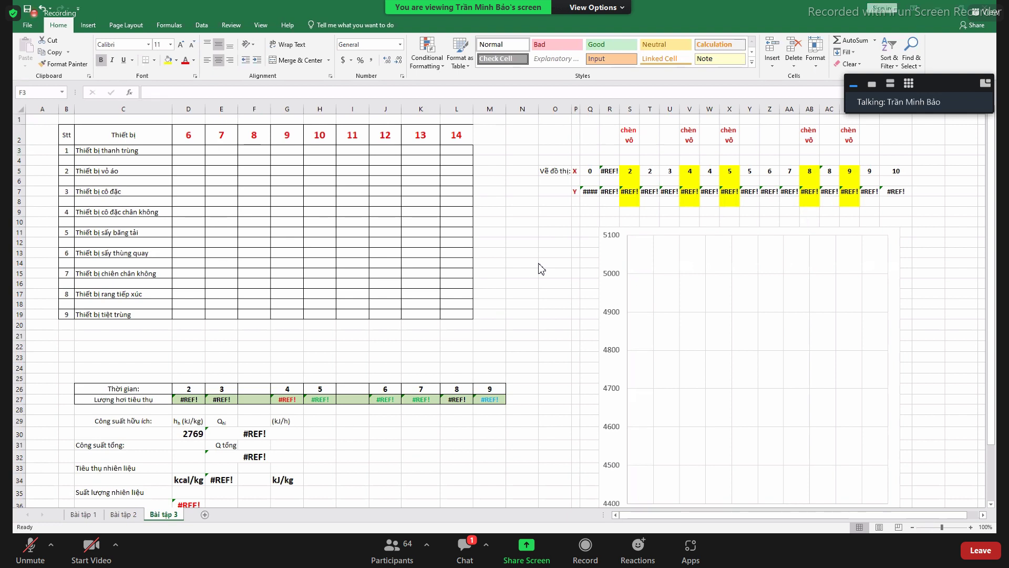
click(350, 152)
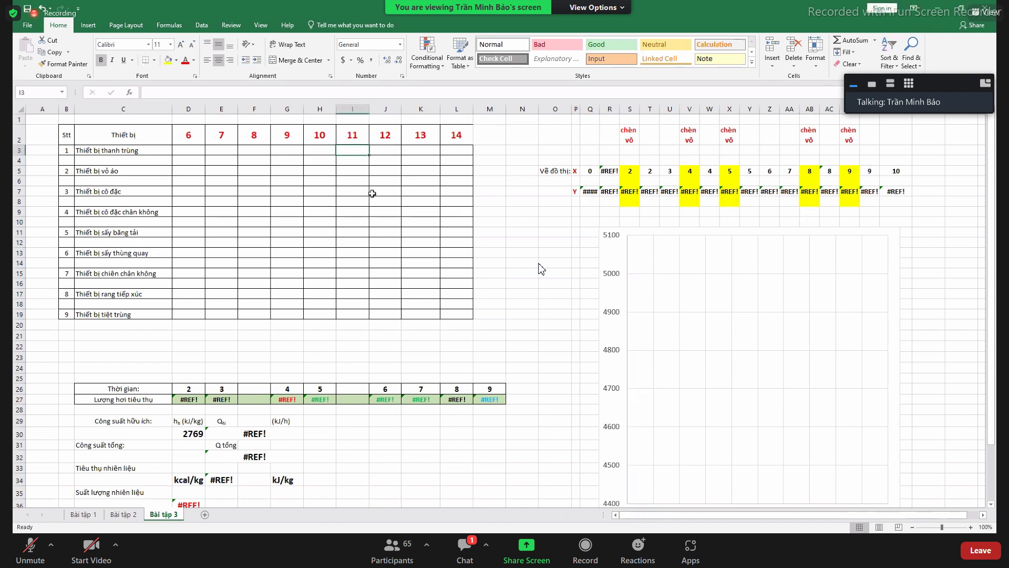
text(150)
click(371, 219)
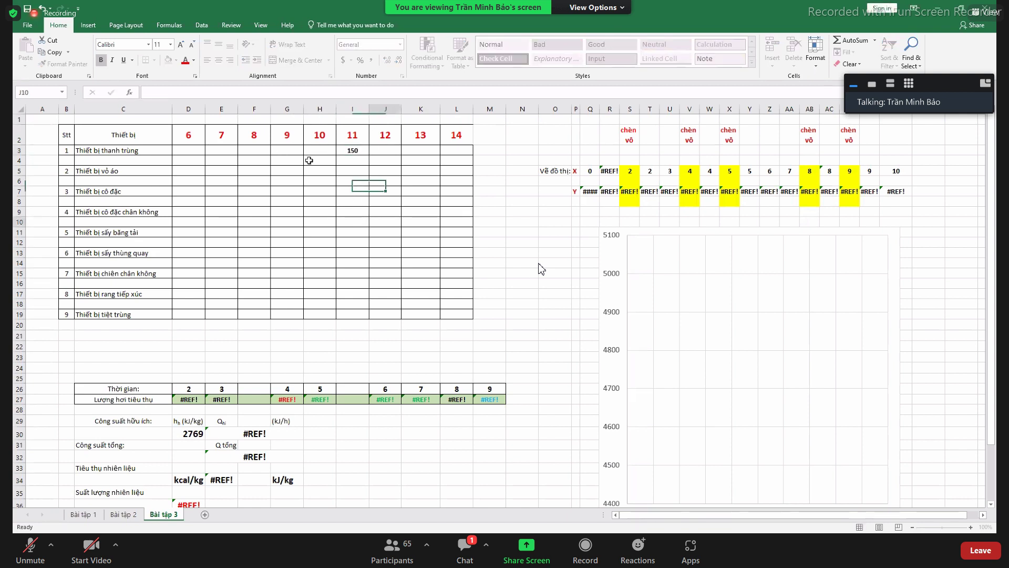
click(254, 151)
text(150)
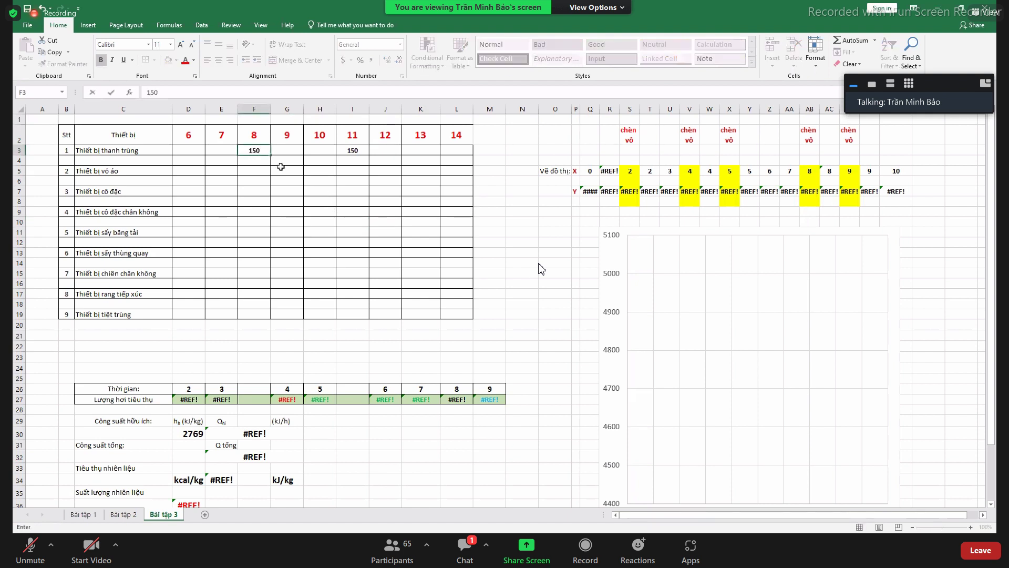
key(Return)
click(268, 153)
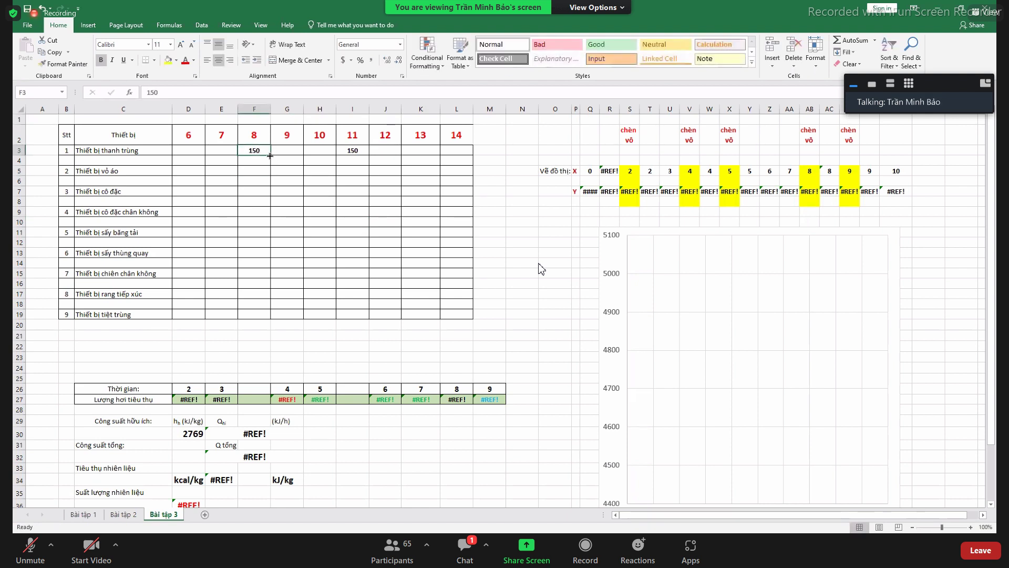
drag(269, 155, 339, 154)
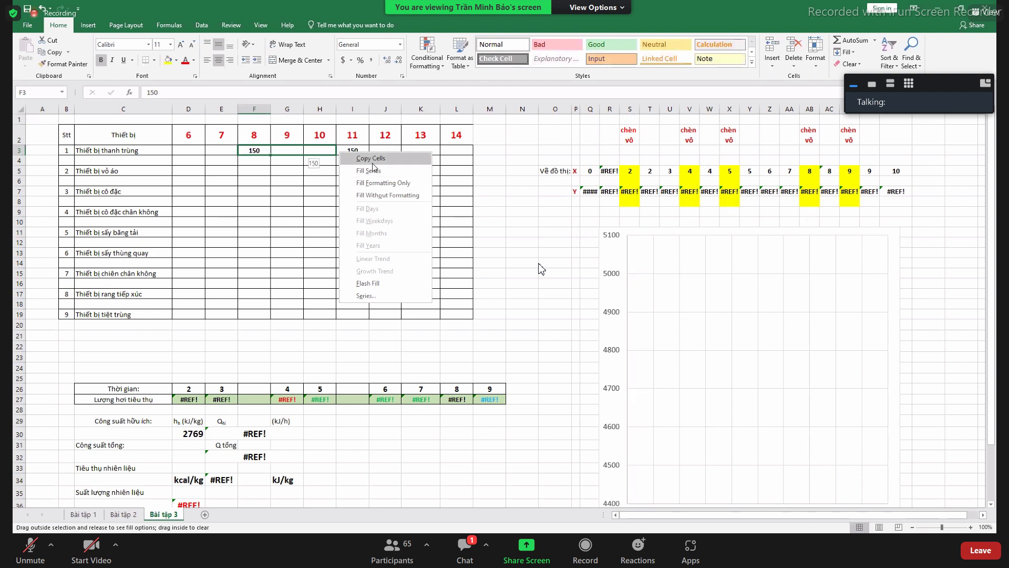
click(372, 159)
click(254, 211)
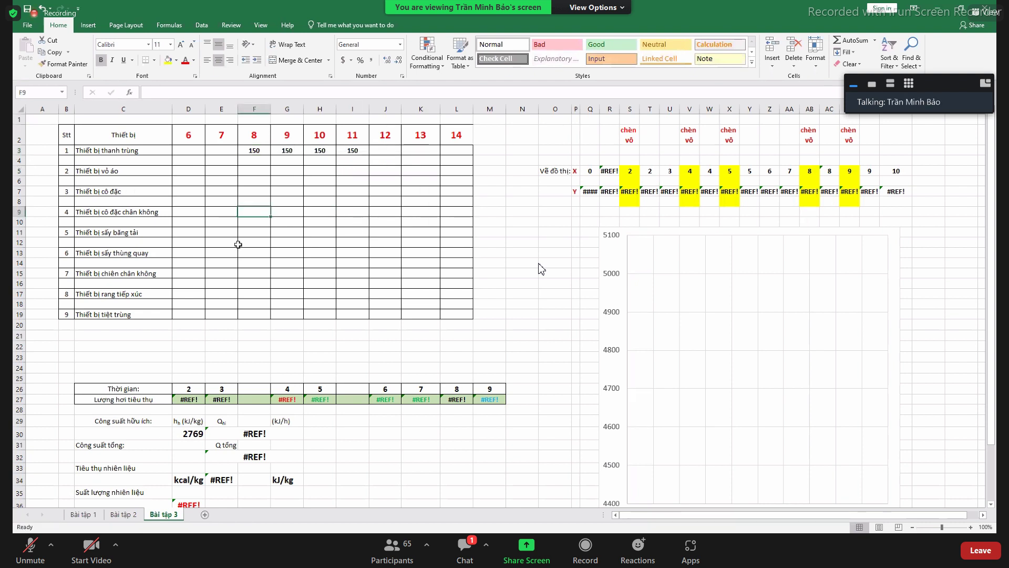
Delete the blank rows separating equipment items 1 to 5, from Thiết bị thanh trùng down to Thiết bị sấy băng tải
click(19, 160)
right_click(19, 161)
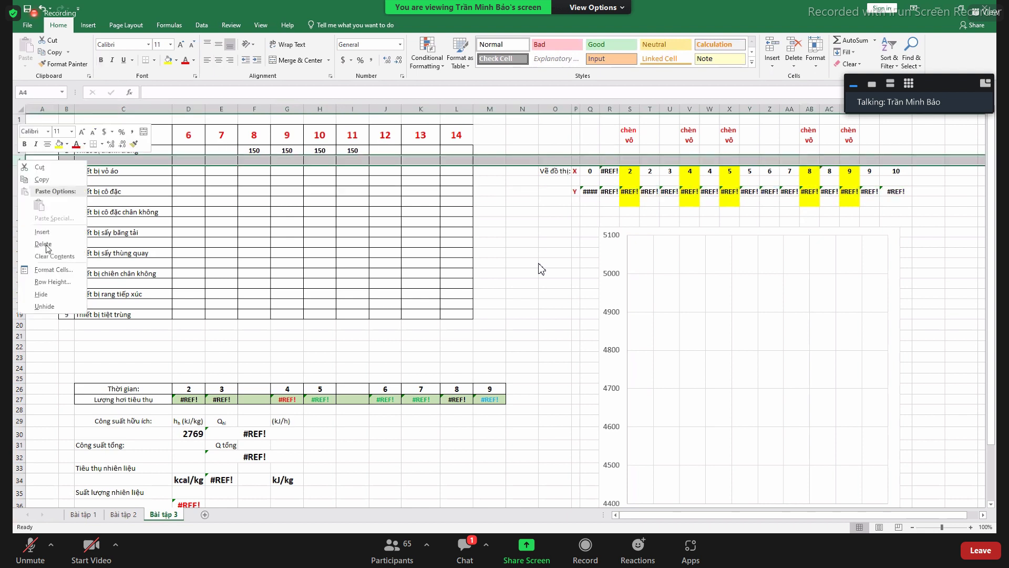
click(44, 244)
click(17, 171)
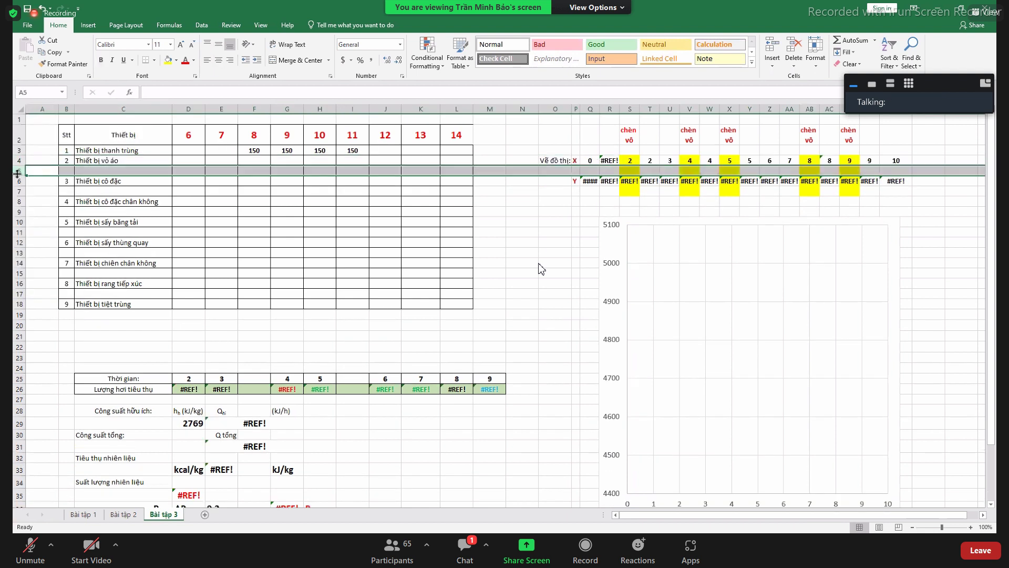
right_click(17, 172)
click(46, 257)
click(19, 180)
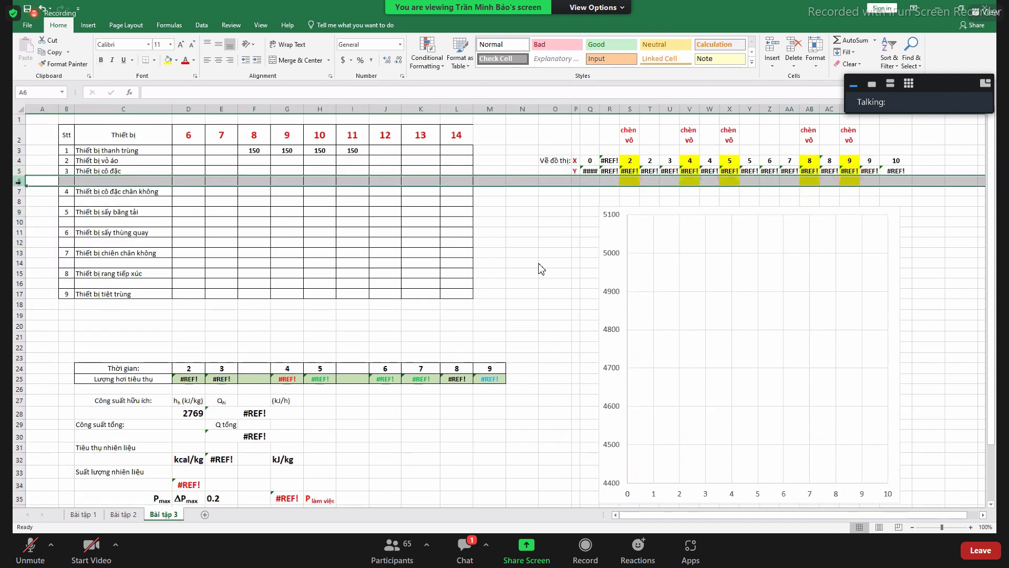
right_click(19, 181)
click(46, 267)
click(18, 192)
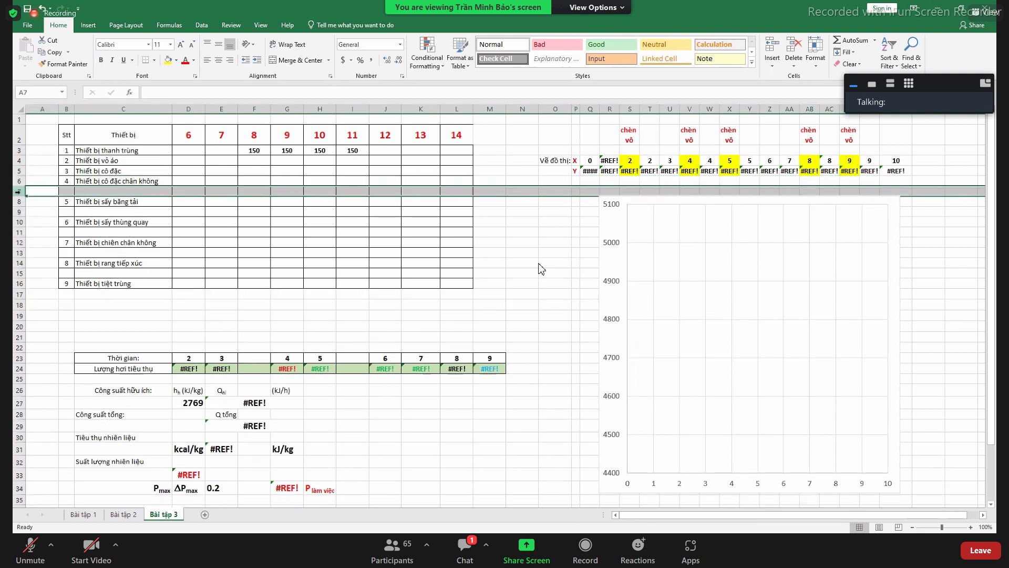
right_click(18, 191)
click(46, 277)
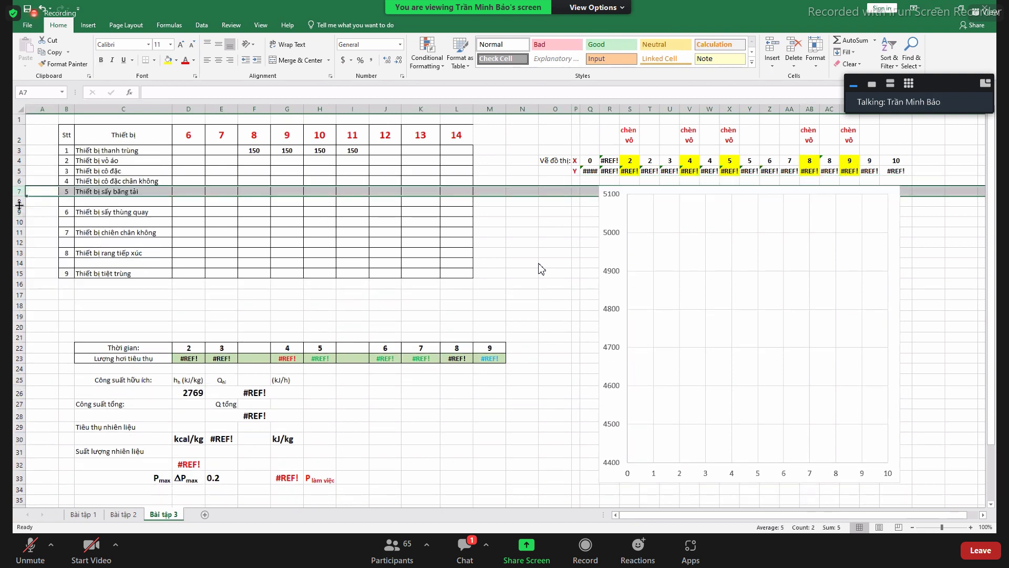
Delete the remaining blank rows between equipment items 5 to 9, down to Thiết bị tiệt trùng
click(17, 201)
right_click(17, 201)
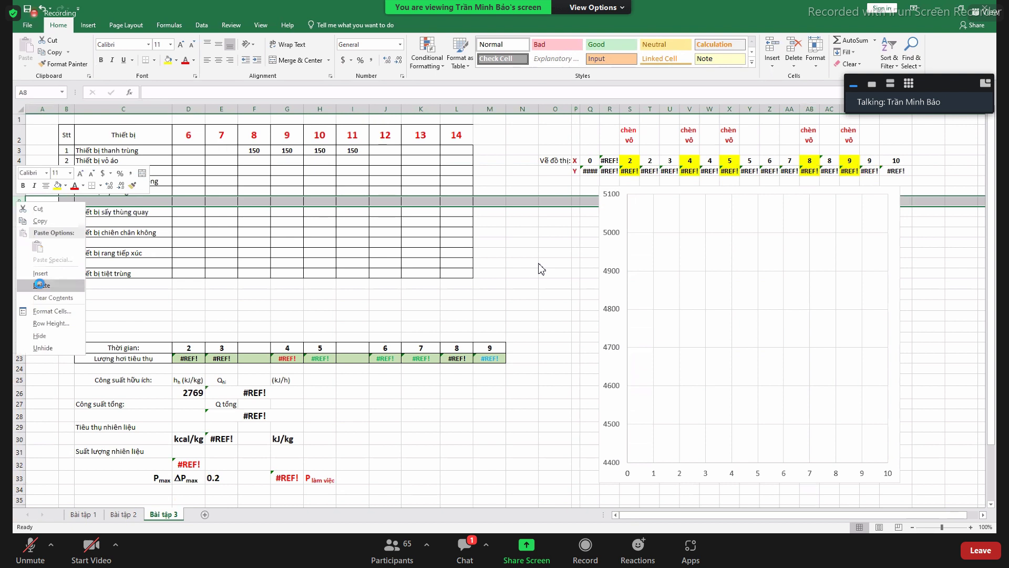
click(44, 285)
click(19, 211)
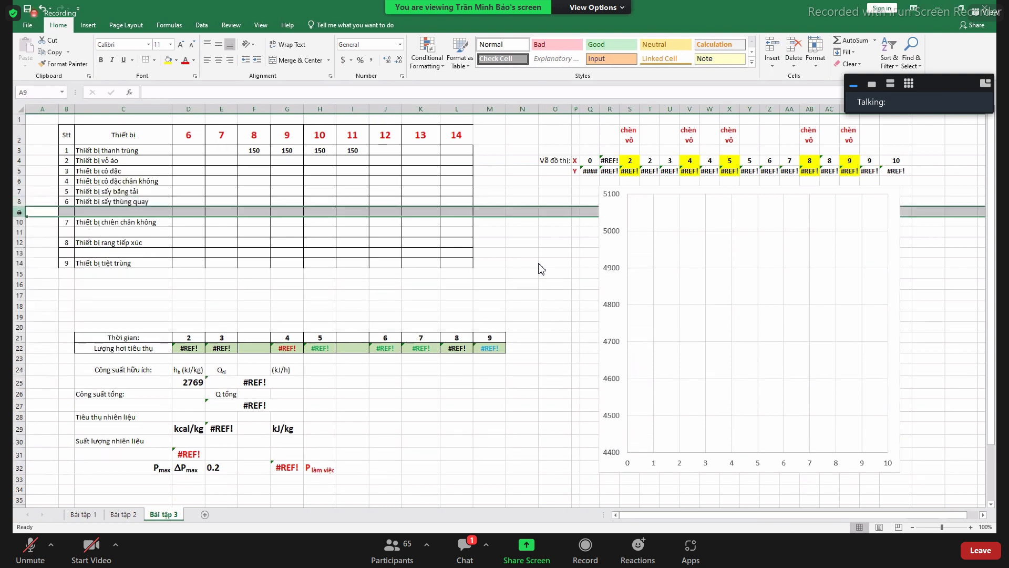
right_click(19, 212)
click(45, 295)
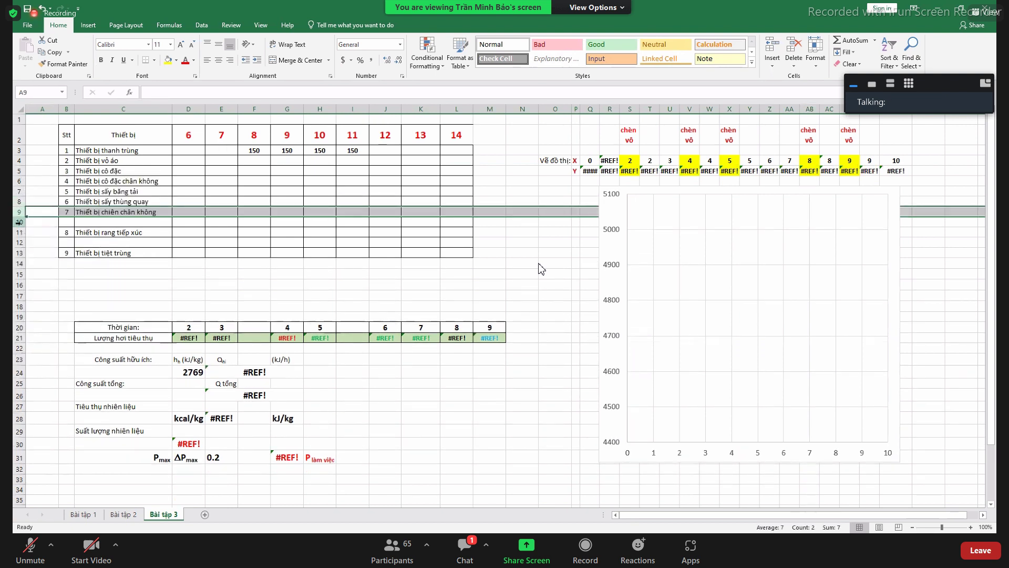
click(18, 222)
right_click(19, 222)
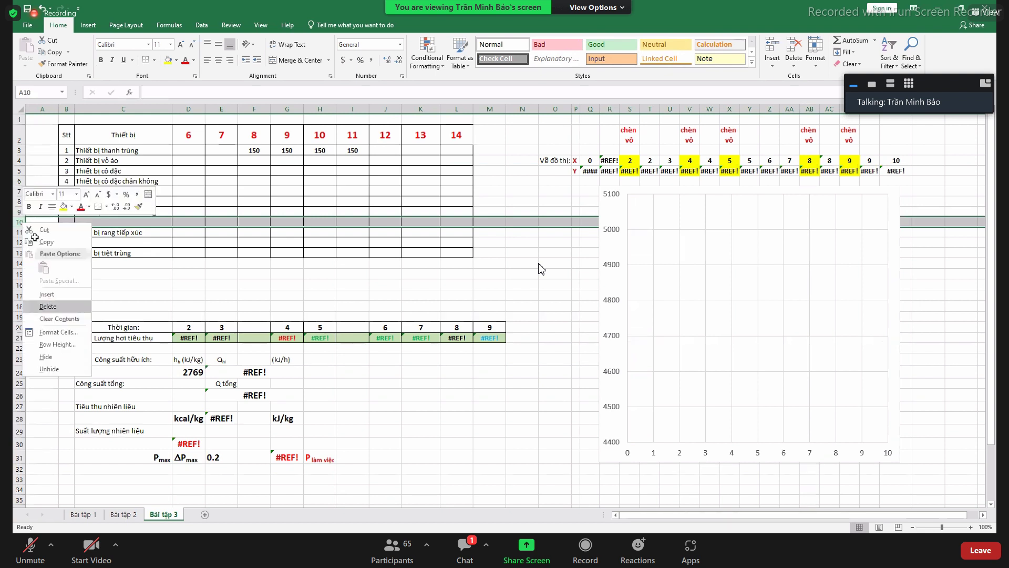
click(46, 304)
click(20, 232)
right_click(20, 232)
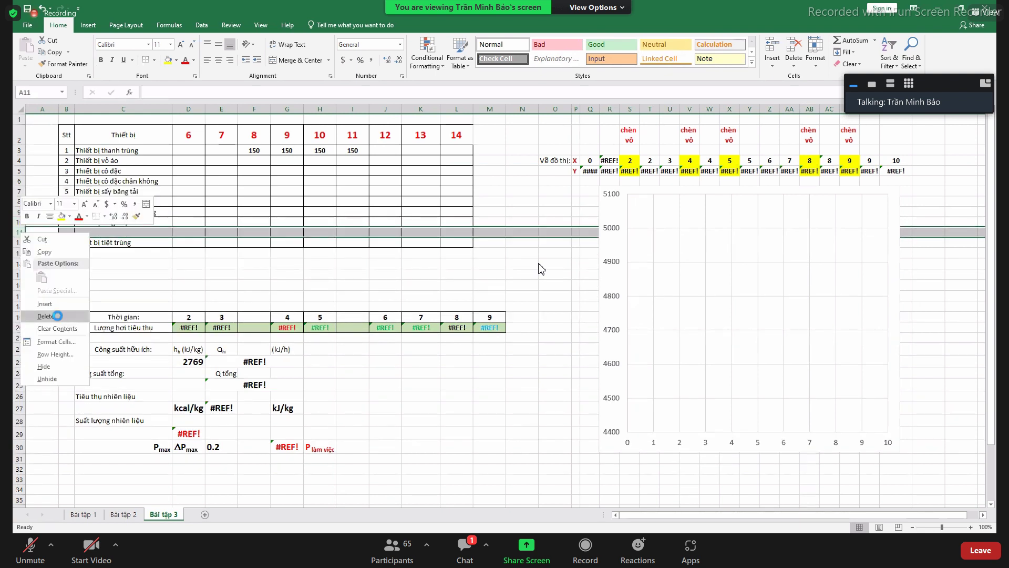
click(45, 314)
Fill the Thiết bị thanh trùng row with 50 for hours 12 through 14
click(385, 158)
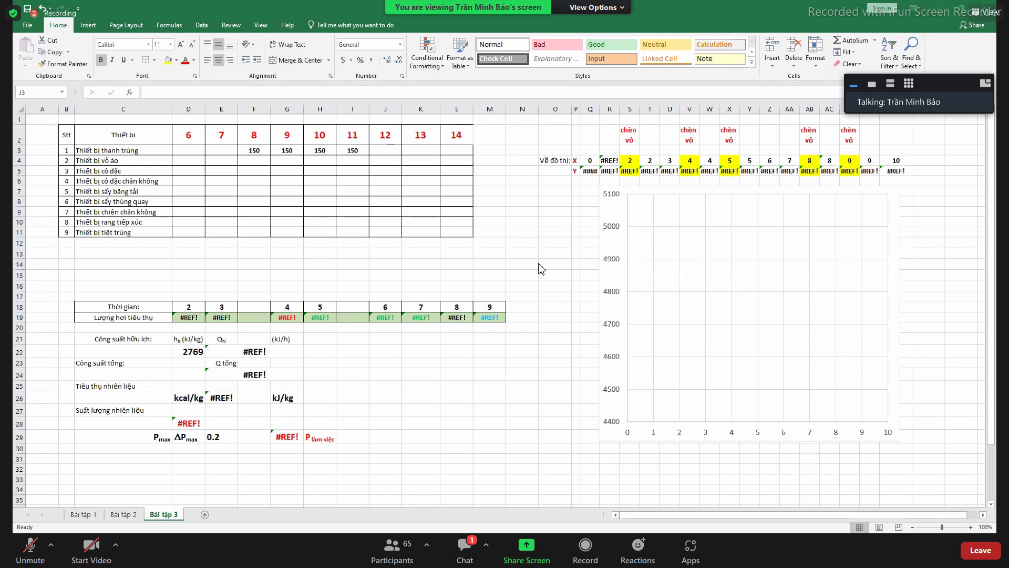
click(435, 202)
click(384, 151)
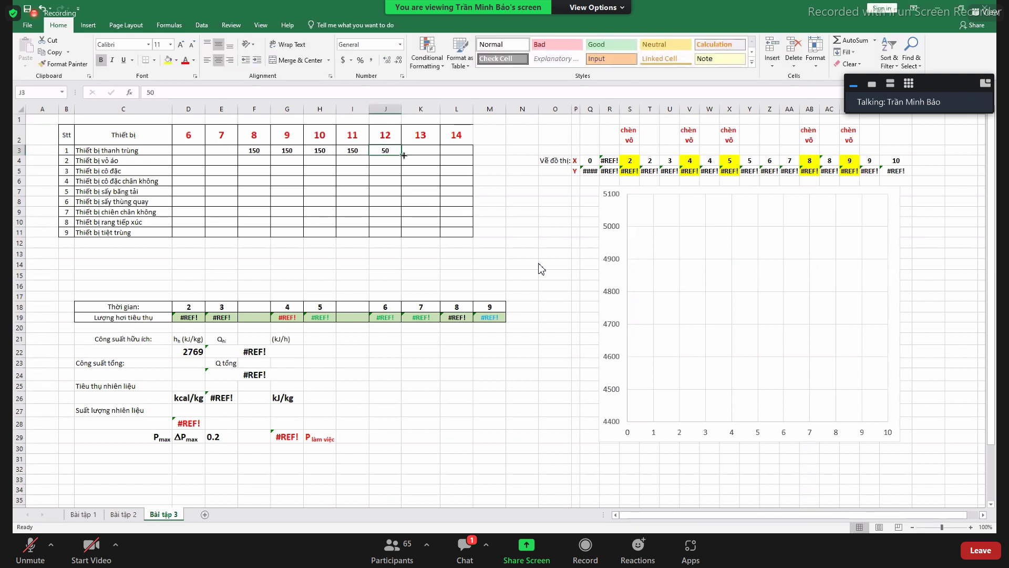
drag(404, 155, 470, 155)
click(502, 160)
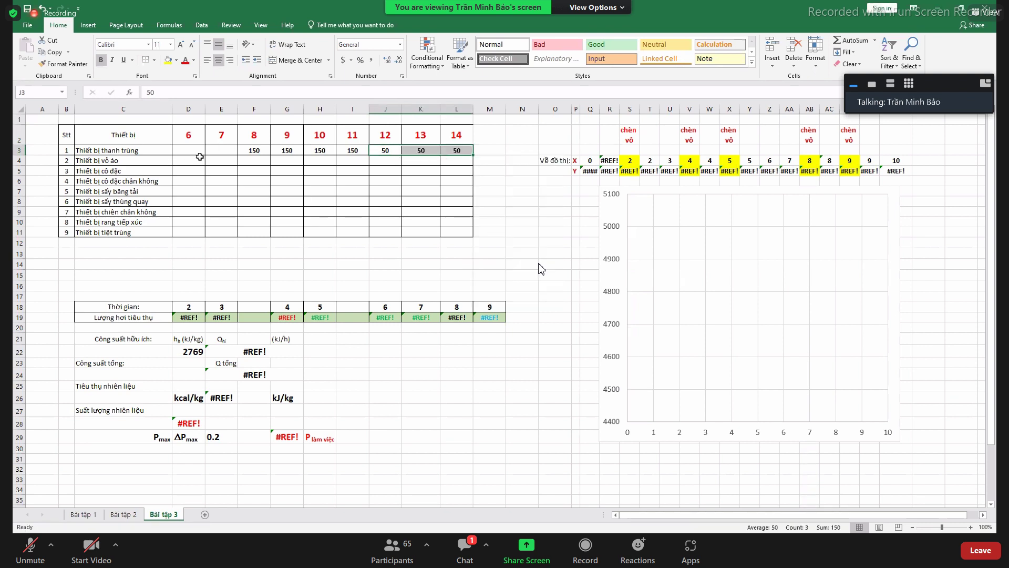
Enter 250 in the Thiết bị vỏ áo row at hour 7 and extend the entry through hour 9
drag(255, 160, 321, 159)
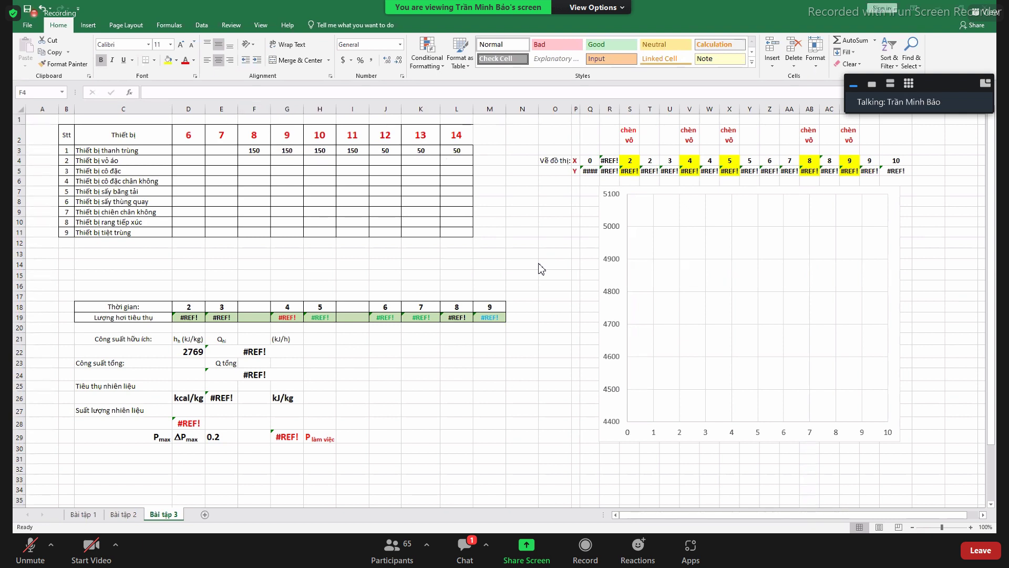
click(230, 162)
text(250)
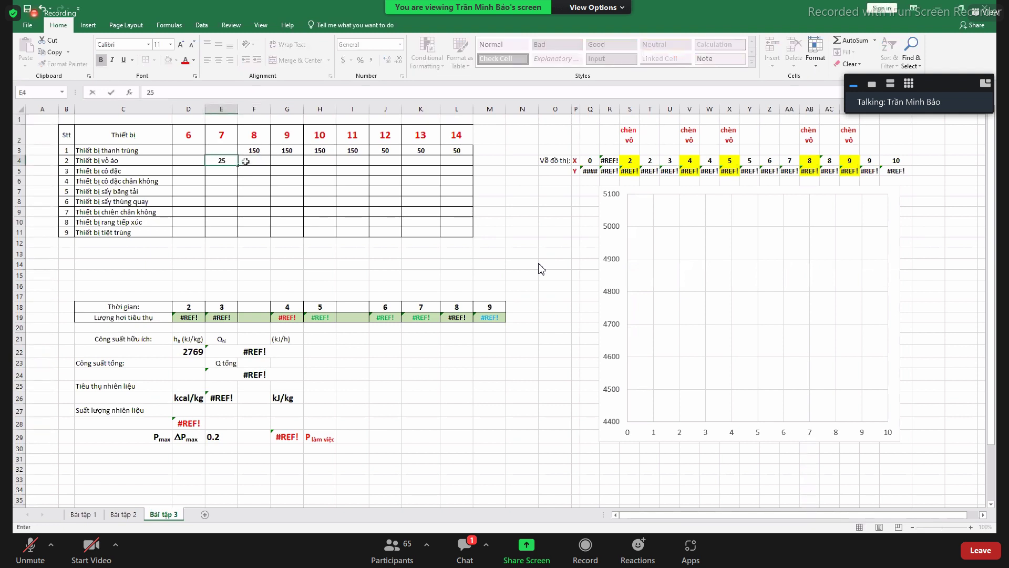
click(243, 166)
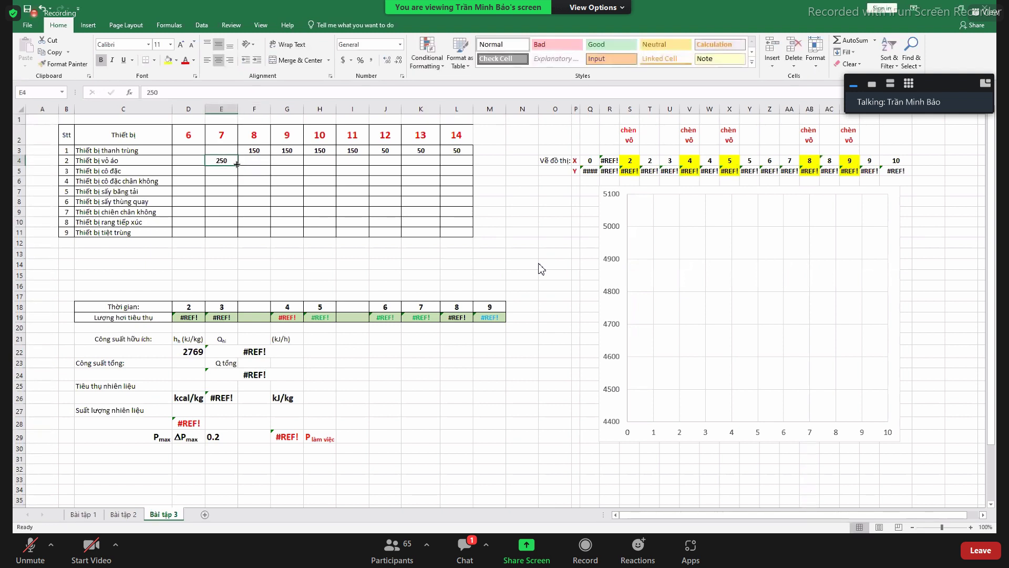
drag(239, 165, 293, 166)
click(226, 164)
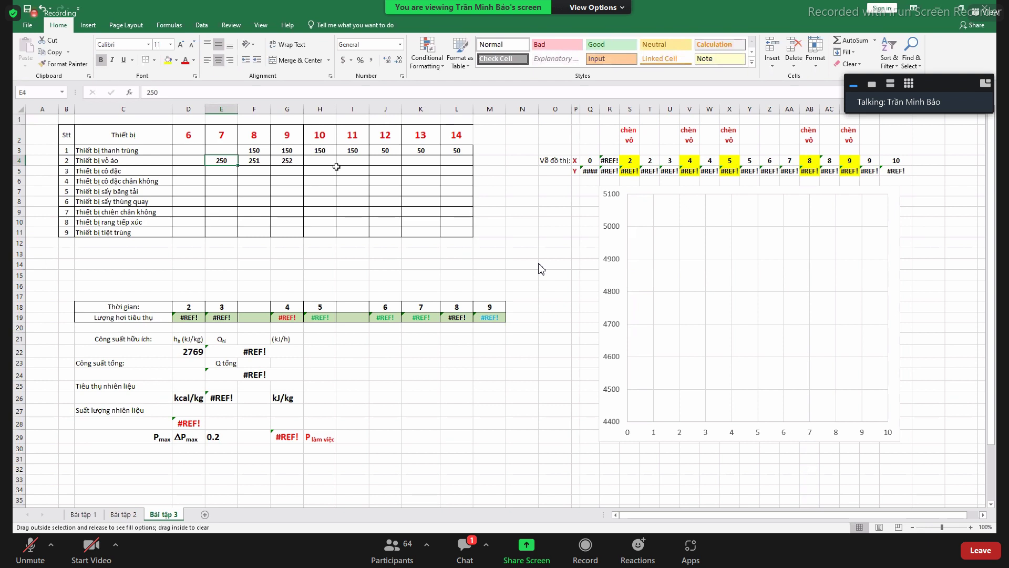
Enter 350 in the Thiết bị vỏ áo row at hour 10 and copy it through hour 12
click(321, 160)
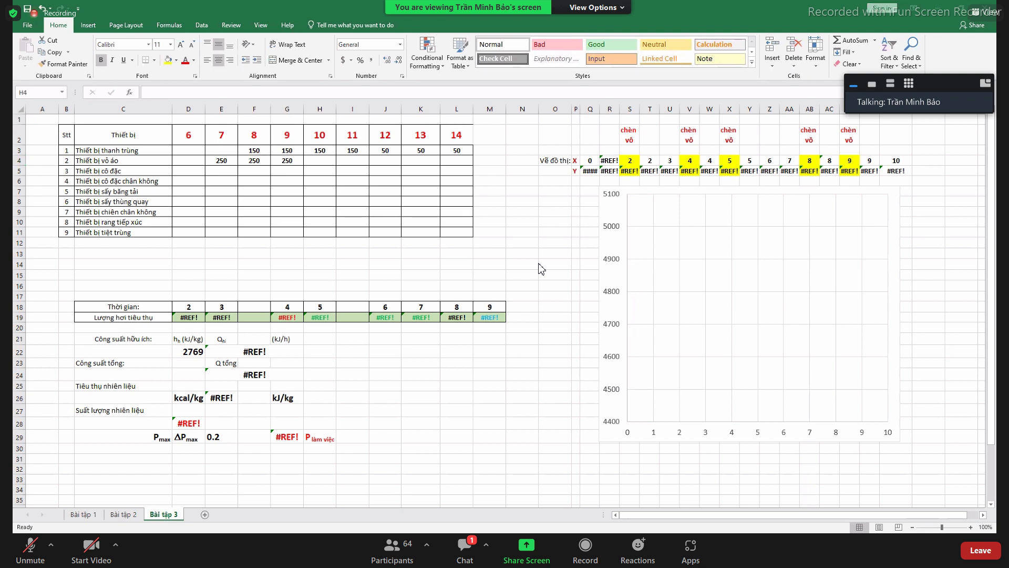
text(35)
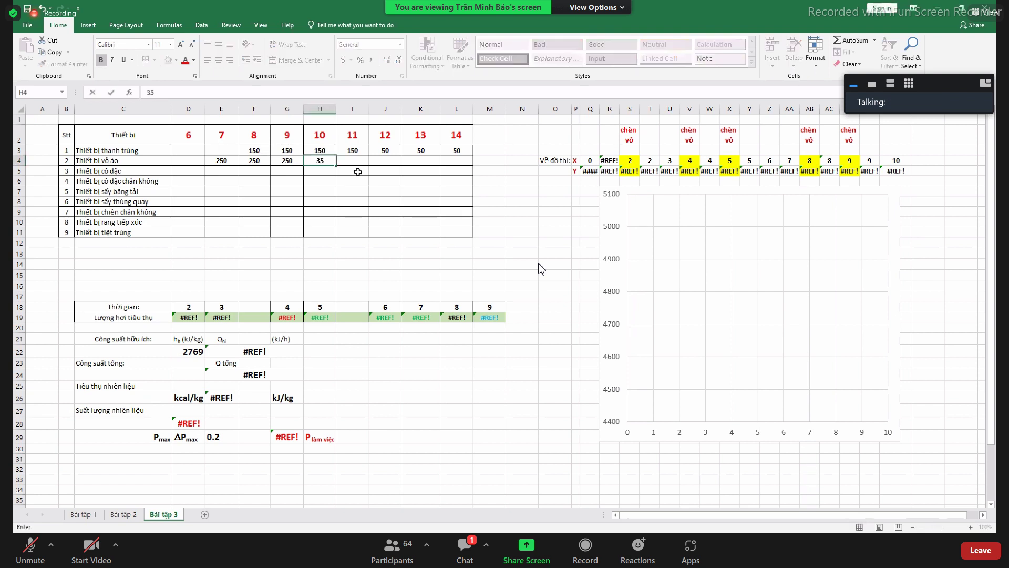
text(0)
key(Return)
click(335, 162)
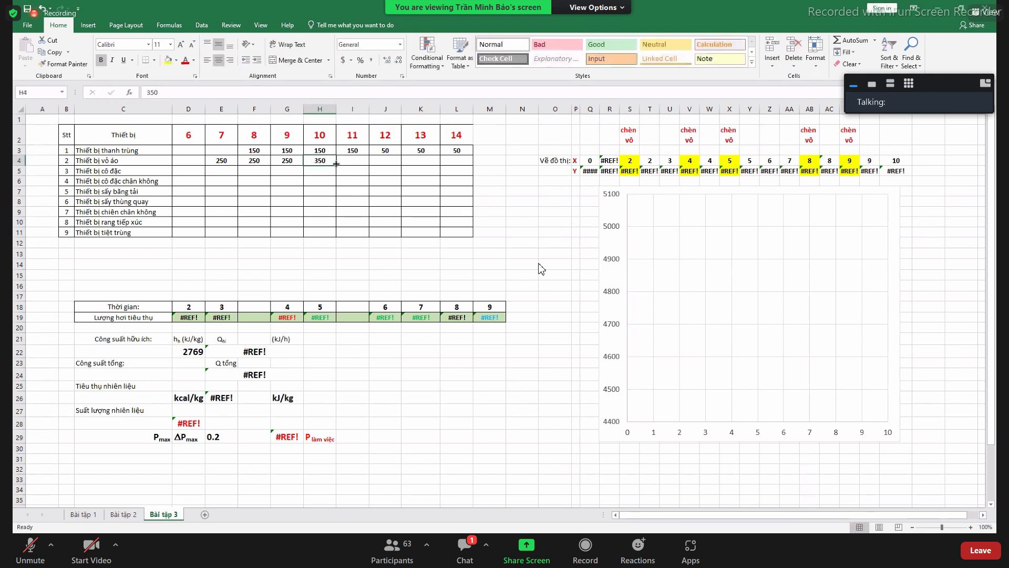
drag(336, 165, 398, 163)
Enter 150 in the Thiết bị vỏ áo row at hour 13 and copy it to hour 14
click(416, 164)
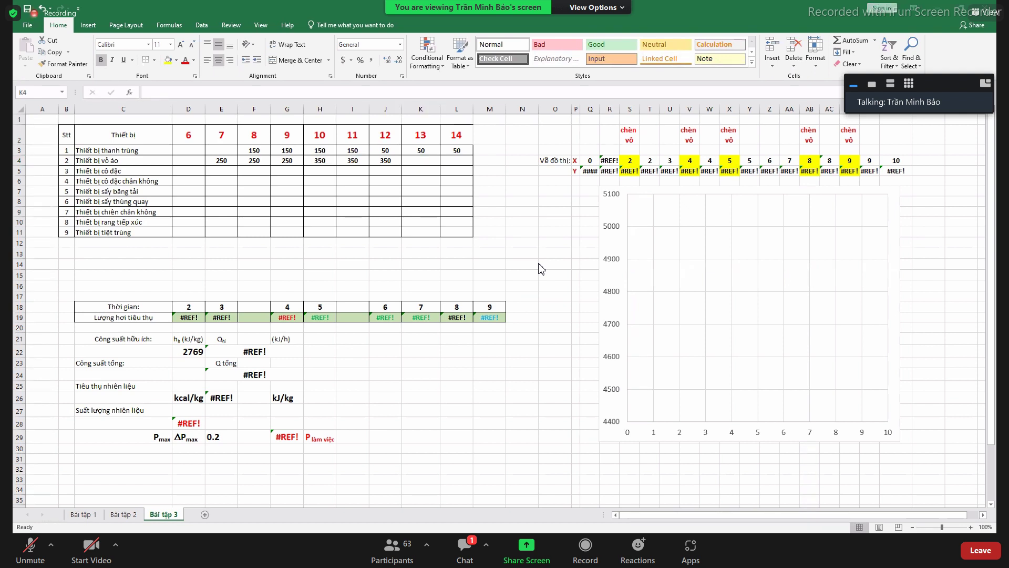
text(1)
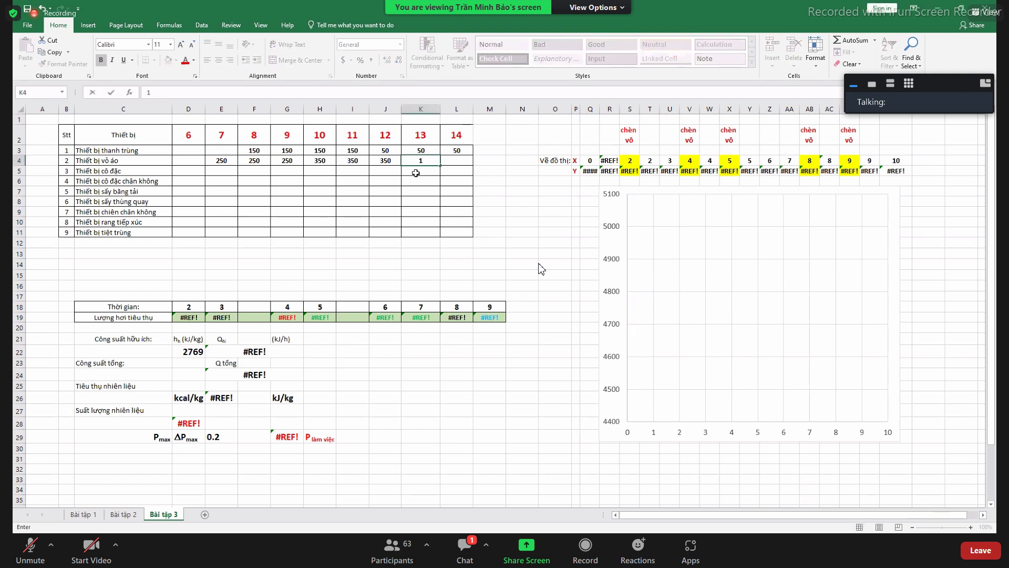
text(50)
key(ctrl+Return)
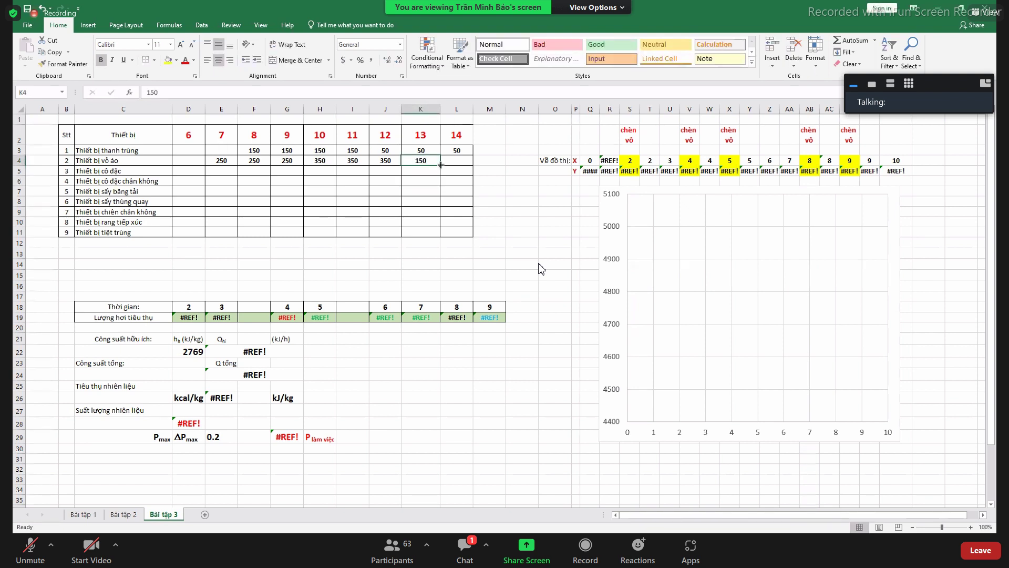
drag(440, 165, 504, 172)
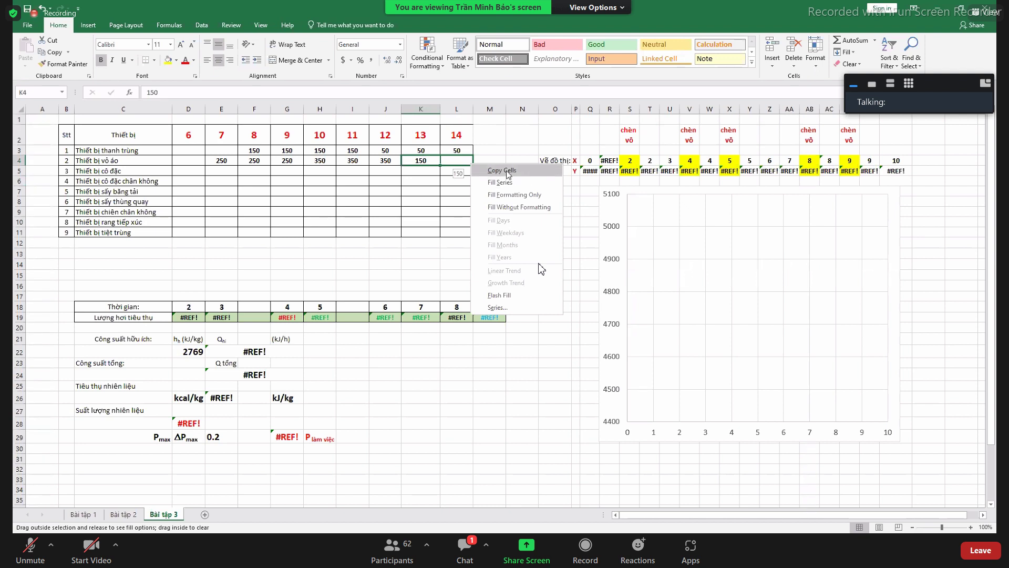
click(507, 172)
click(201, 173)
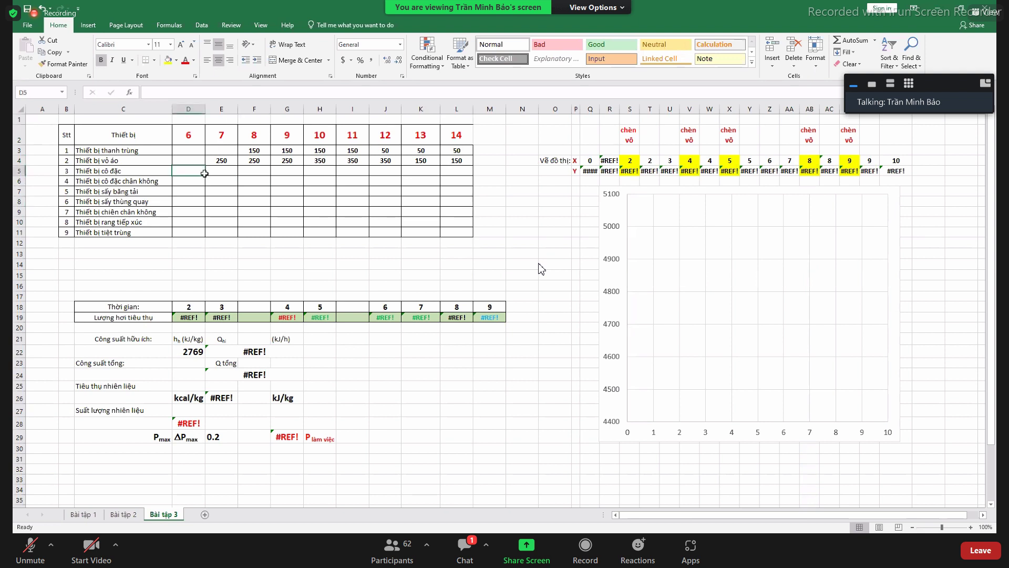
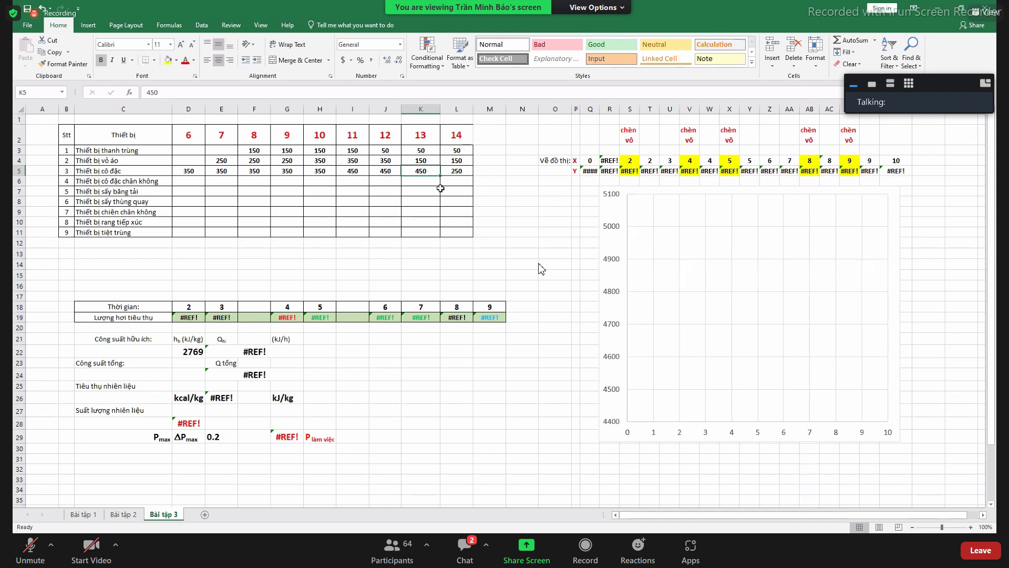
click(452, 191)
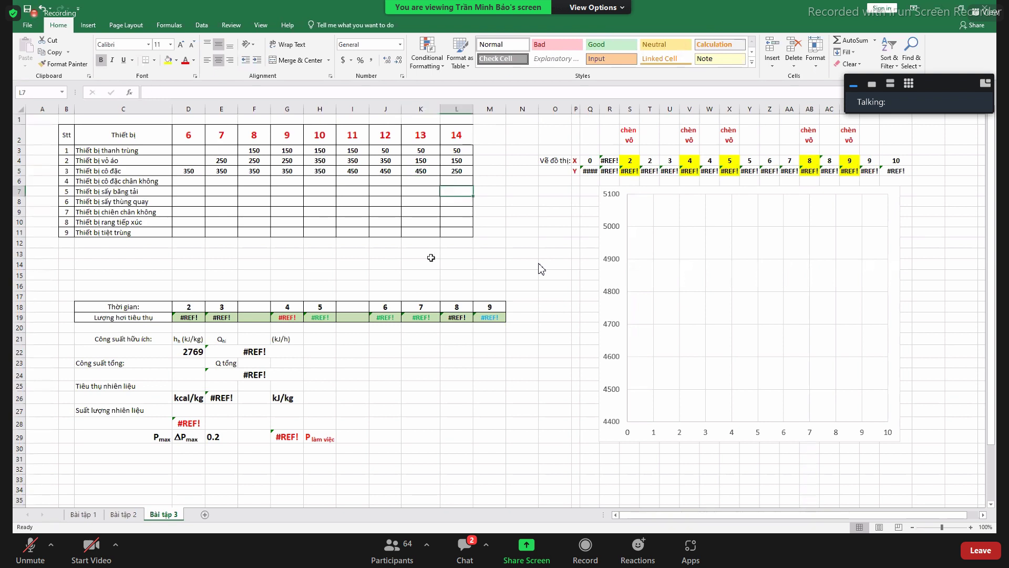
click(191, 182)
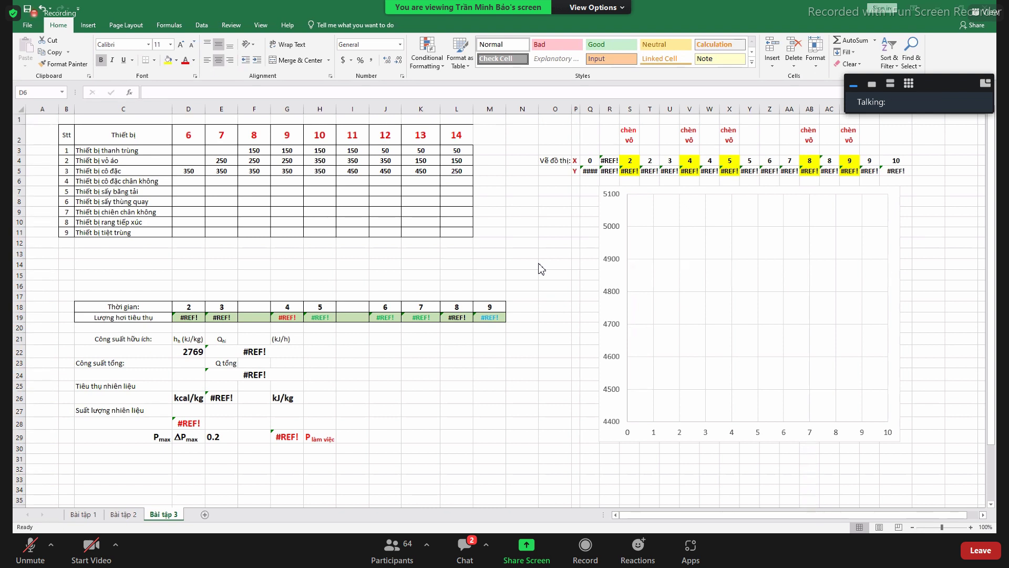
click(338, 182)
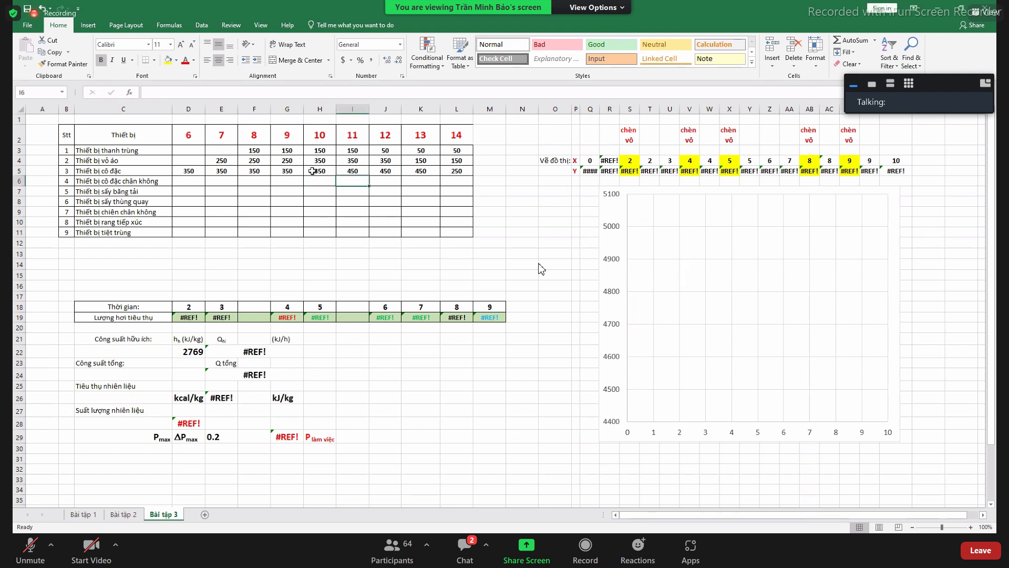
click(320, 170)
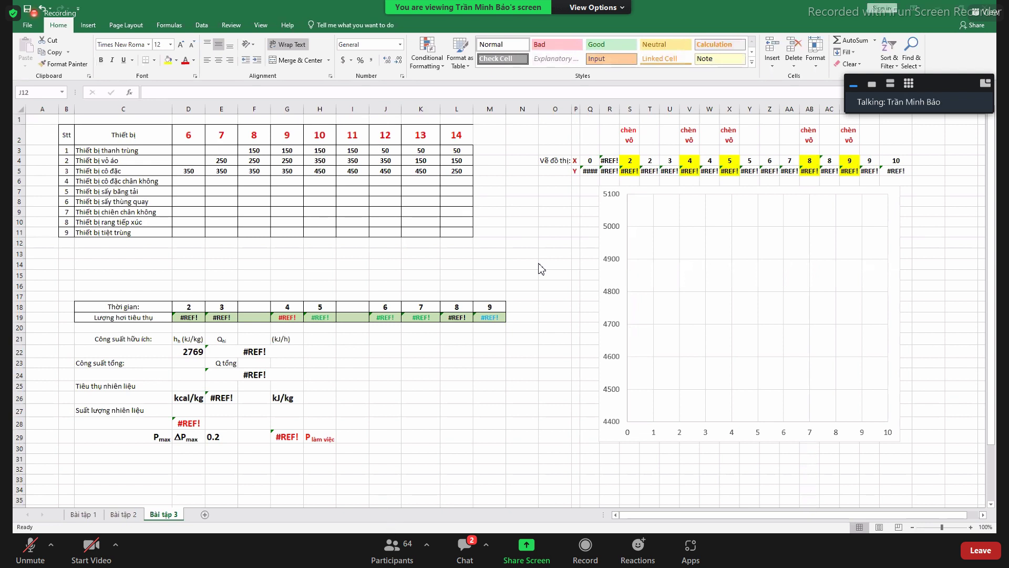
key(XF86AudioLowerVolume)
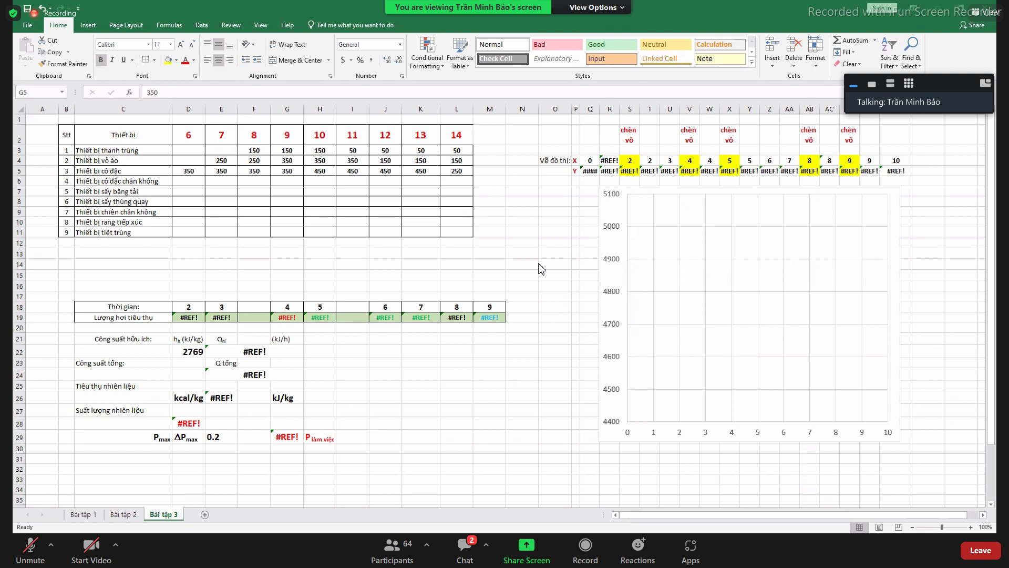
Set the Thiết bị cô đặc value for hour 13 to 250
click(326, 172)
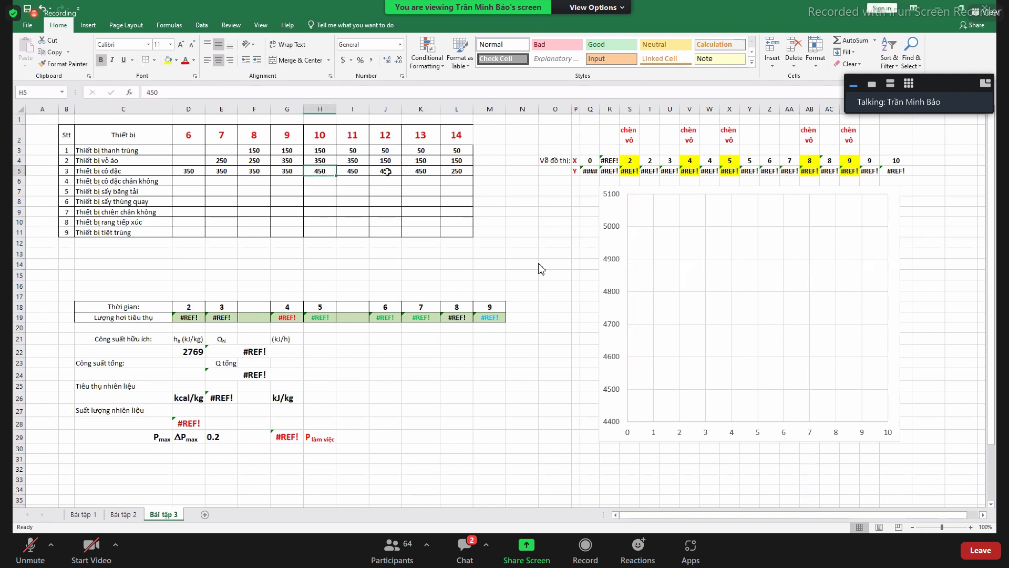
click(386, 172)
click(428, 174)
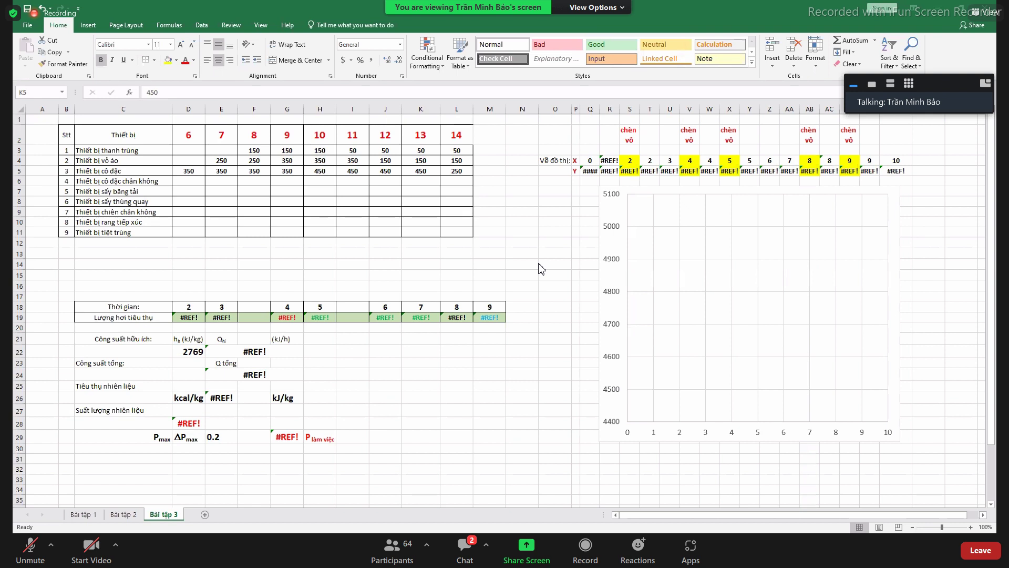
click(430, 174)
text(250)
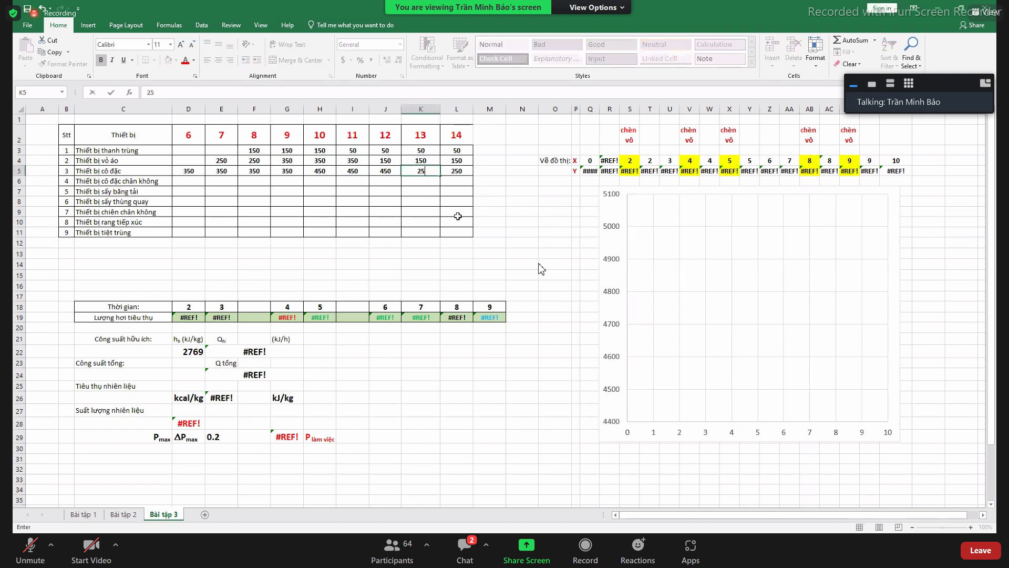
click(458, 214)
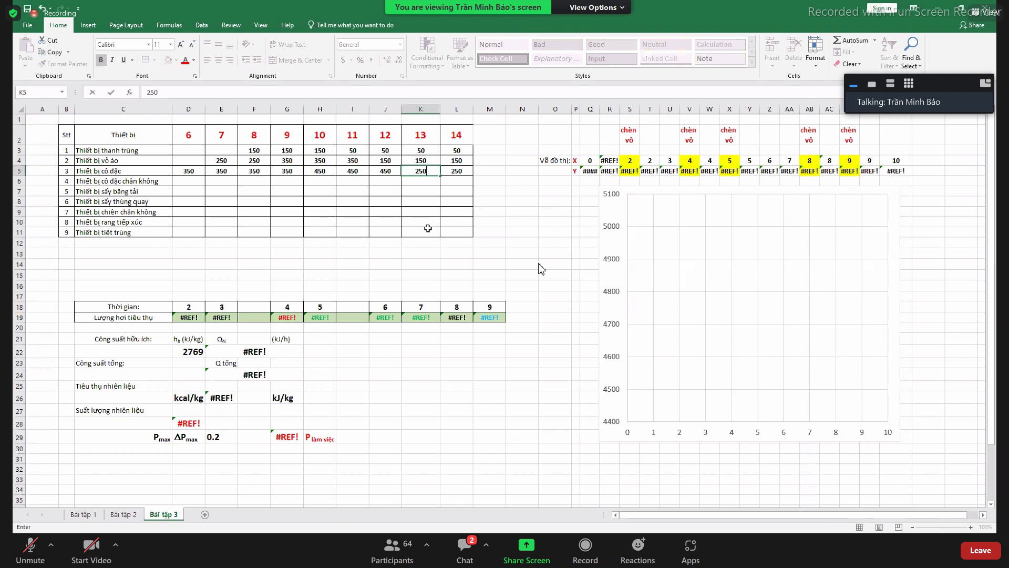
Copy the Thiết bị cô đặc values for hours 10 through 14 into the Thiết bị cô đặc chân không row
click(184, 183)
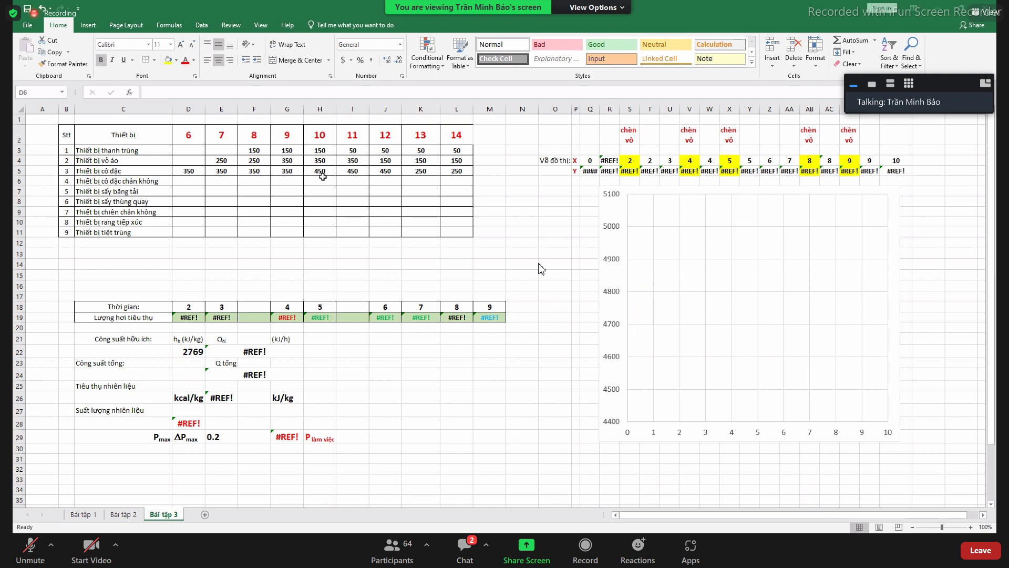
drag(322, 176, 457, 172)
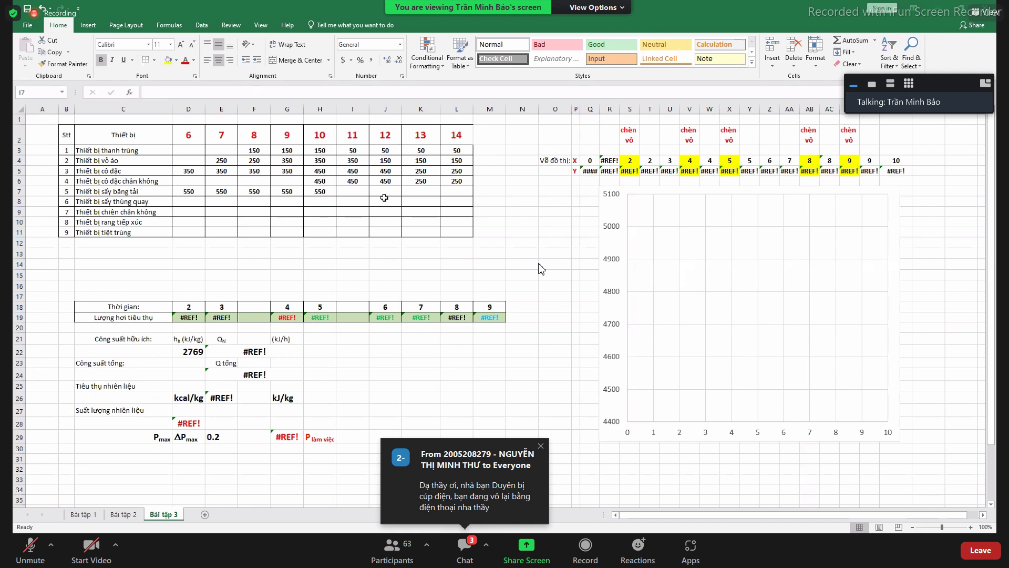
Enter 350 in the Thiết bị sấy băng tải row for hours 11 and 12
text(35)
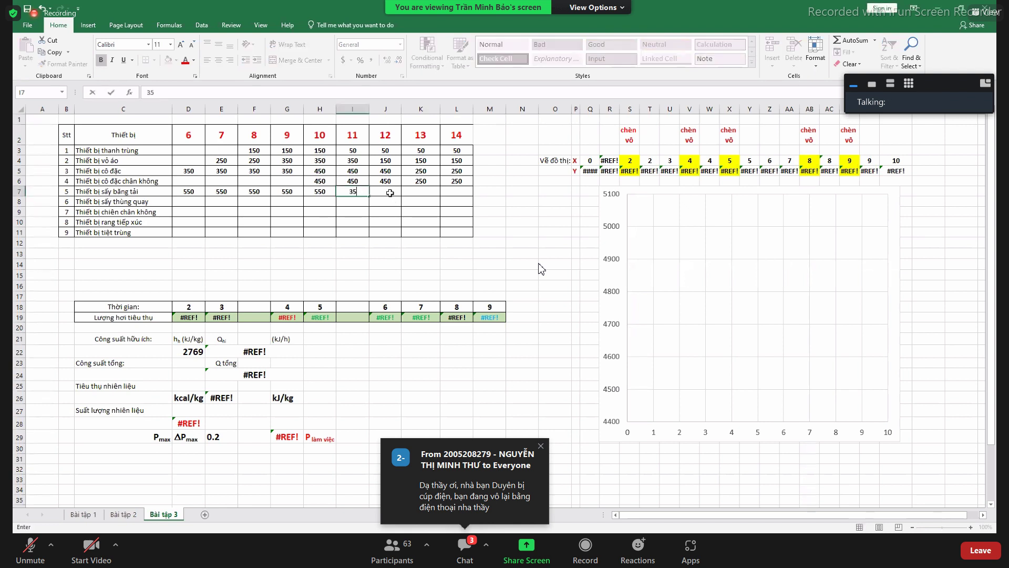
text(0)
key(Tab)
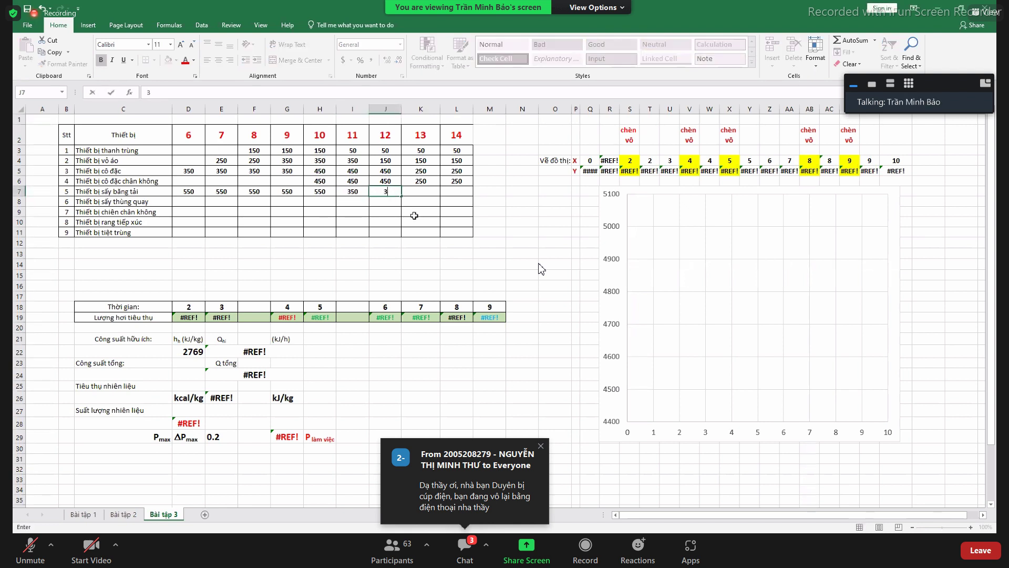
text(350)
click(316, 195)
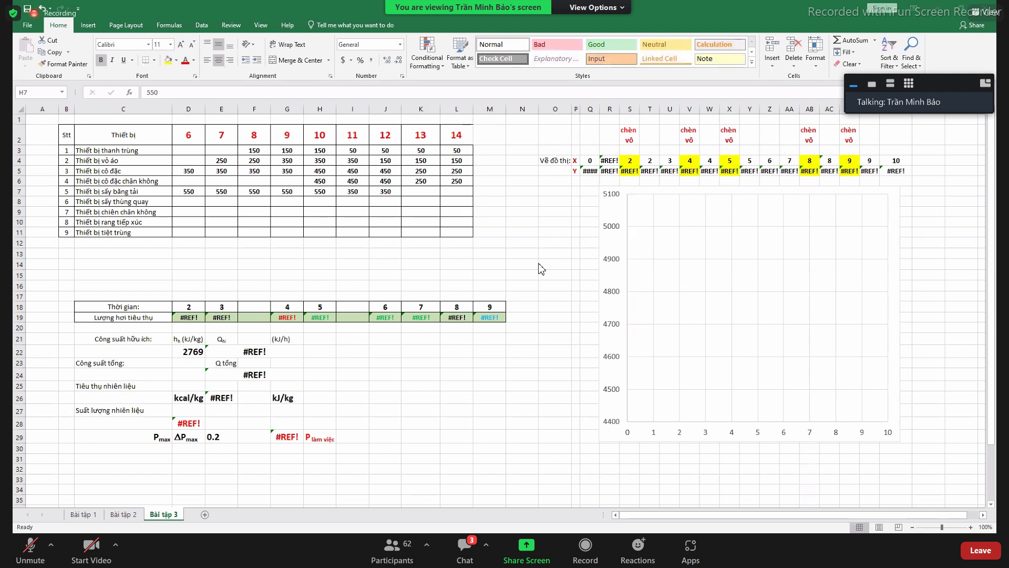
key(Right)
key(Right)
key(Right)
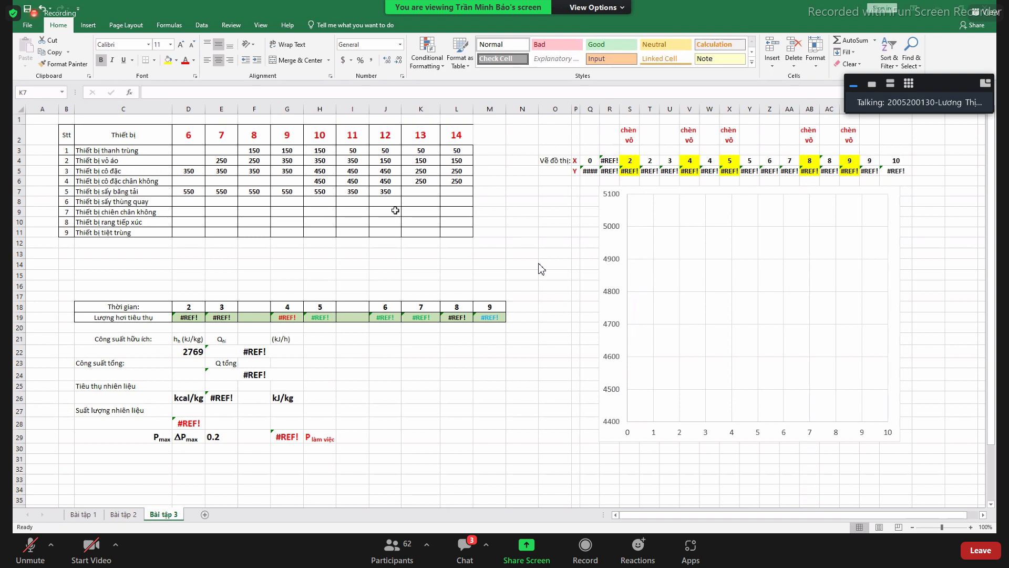
Set the conveyor dryer (Thiết bị sấy băng tải) to 250 for hour 12 and copy it across through hour 14
key(Left)
text(25)
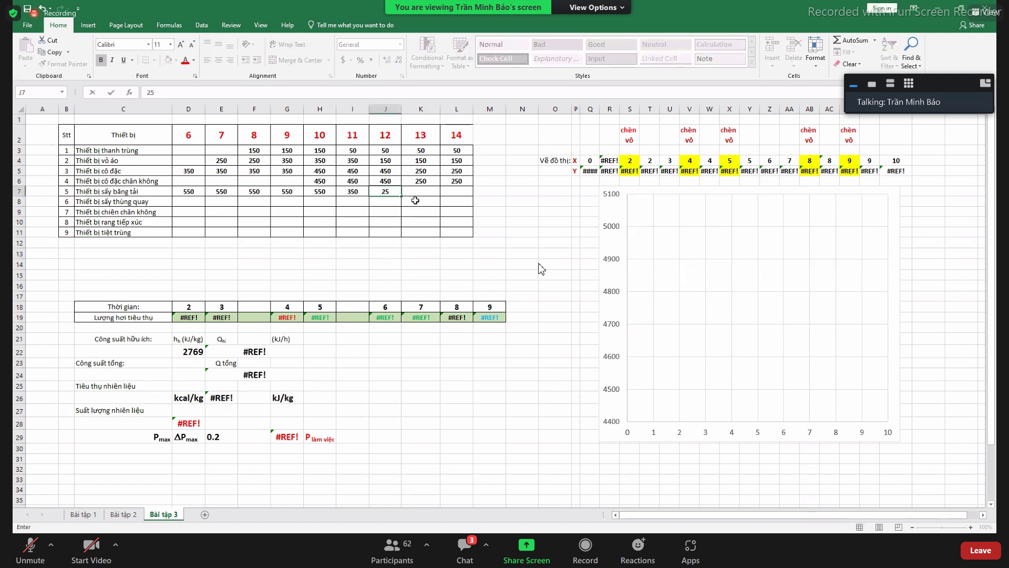
text(0)
key(ctrl+Return)
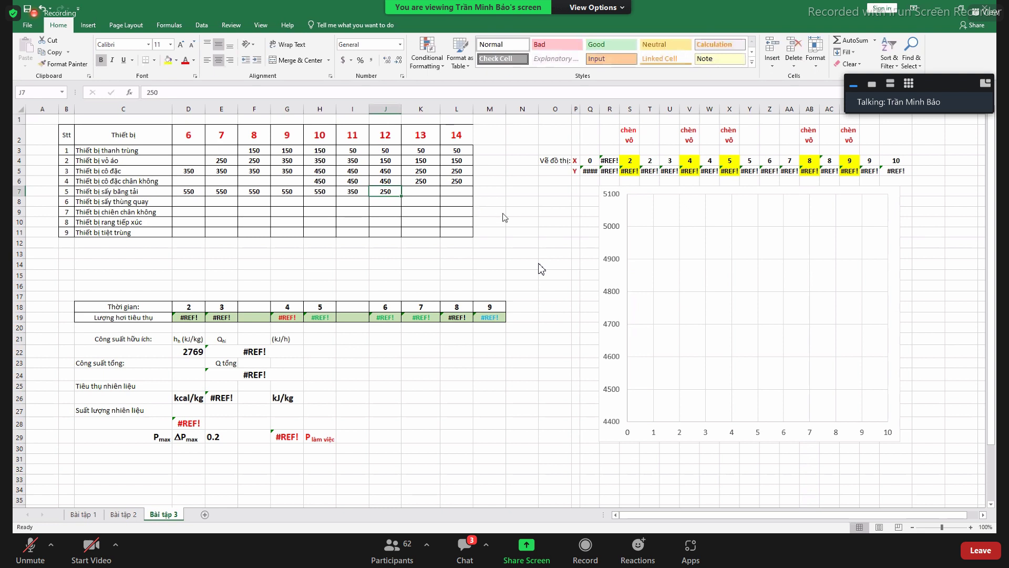
drag(457, 201, 471, 201)
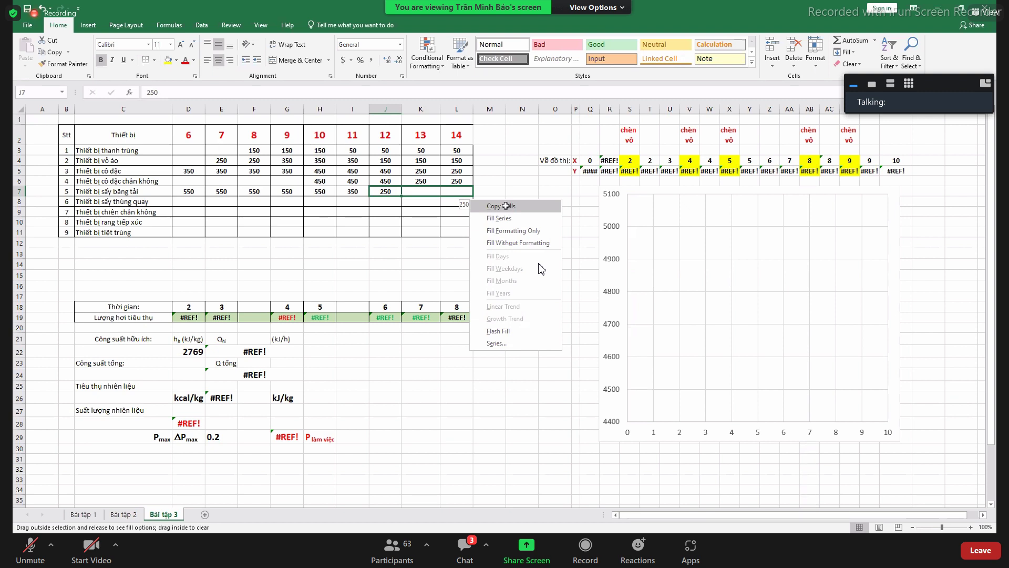
click(507, 209)
click(476, 232)
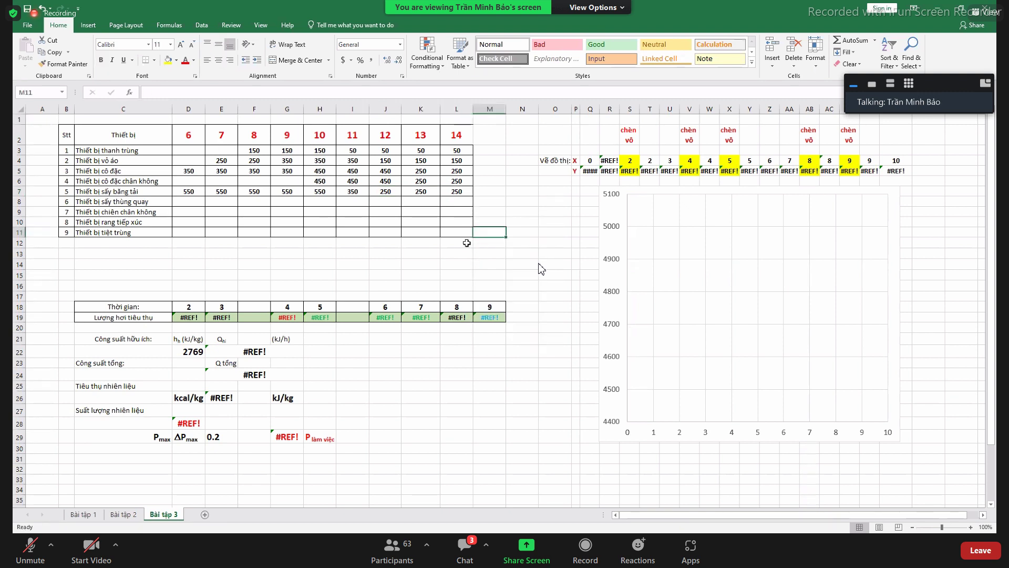
click(467, 193)
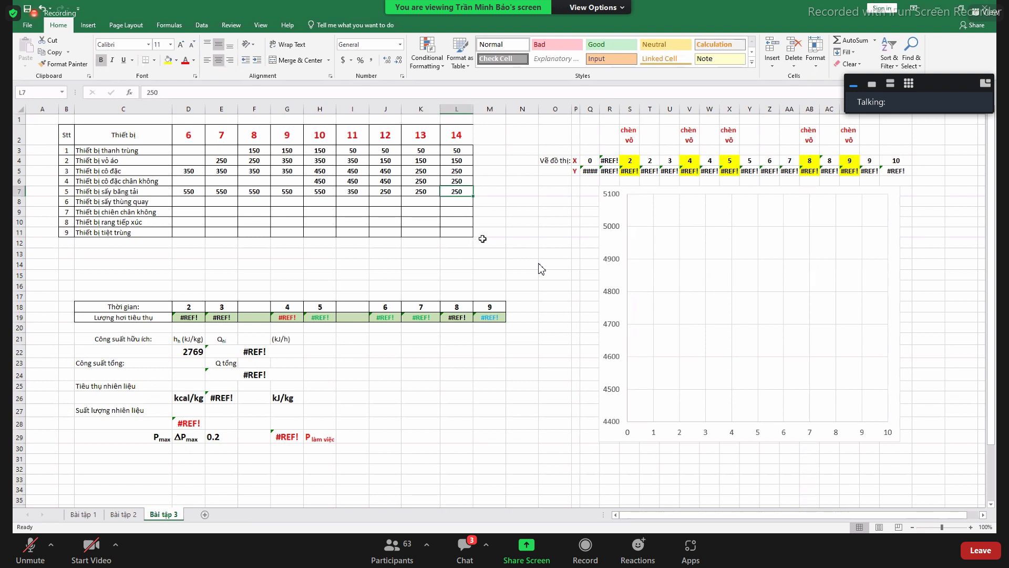
Enter 250 for the drum dryer (Thiết bị sấy thùng quay) at hour 6 and copy it across through hour 9
click(187, 202)
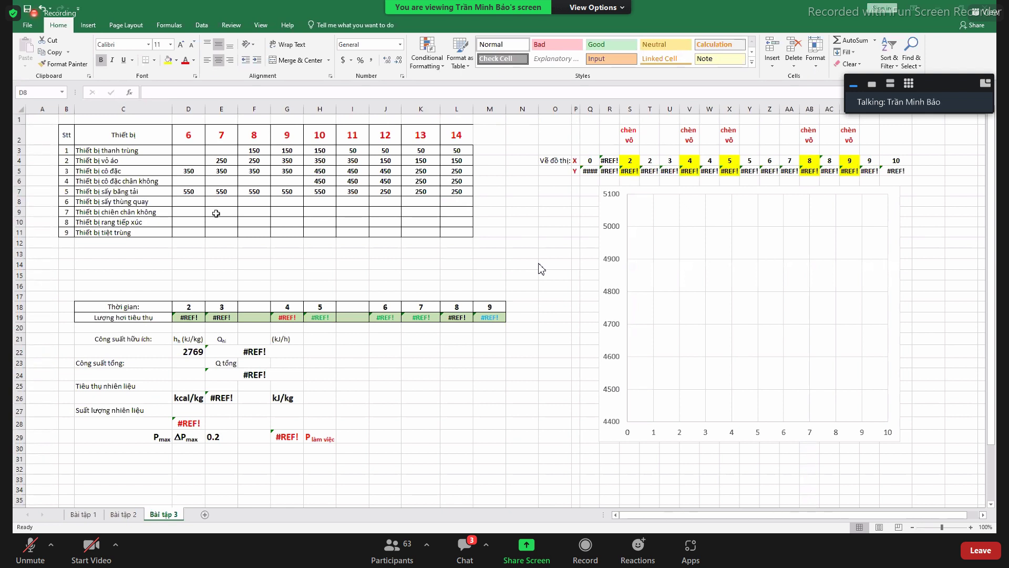
text(250)
click(240, 220)
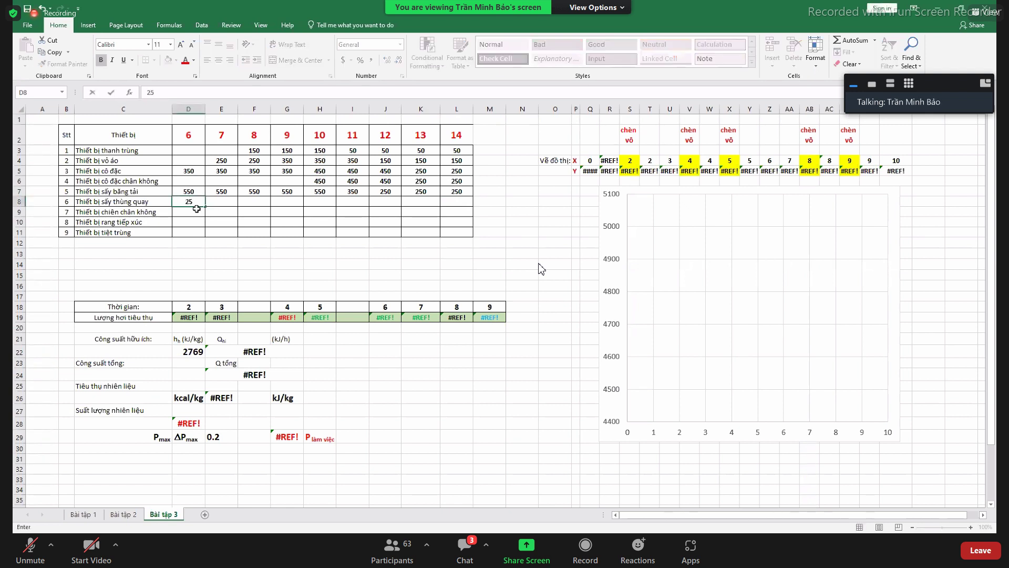
click(203, 205)
drag(205, 207, 294, 207)
Enter 150 for the drum dryer at hour 10 and copy it across the remaining hours through 14
click(320, 202)
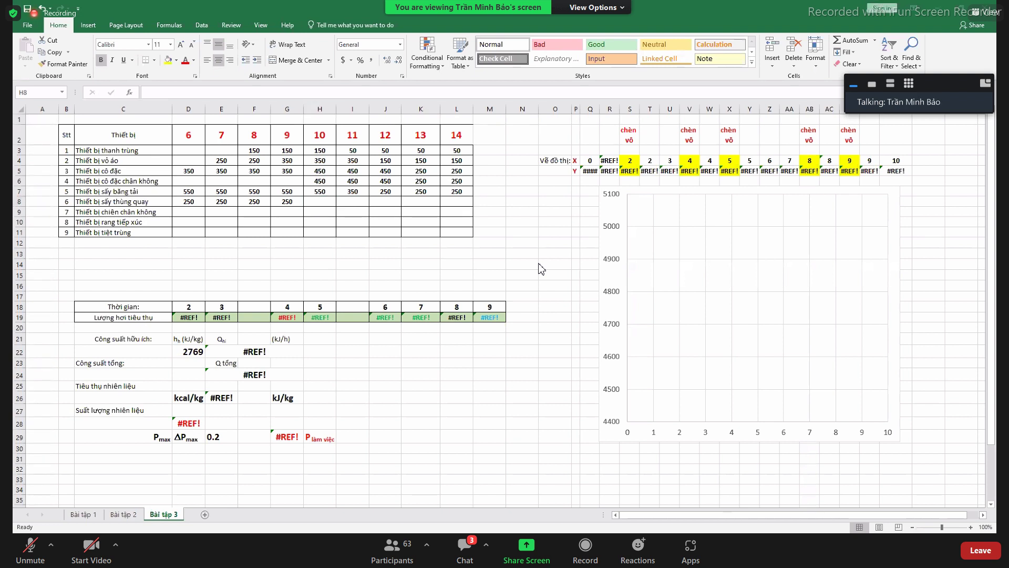
text(1)
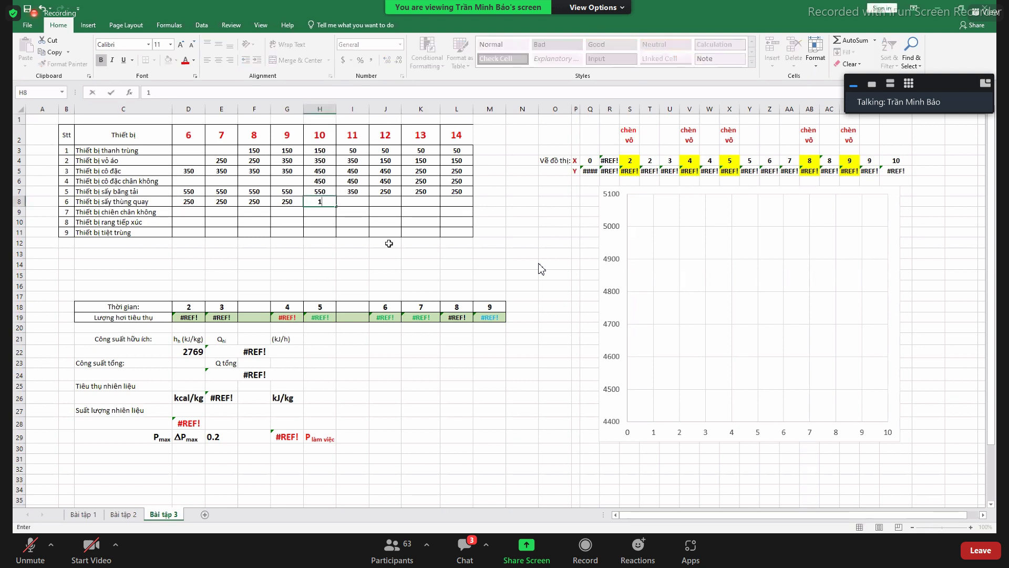
text(50)
key(ctrl+Return)
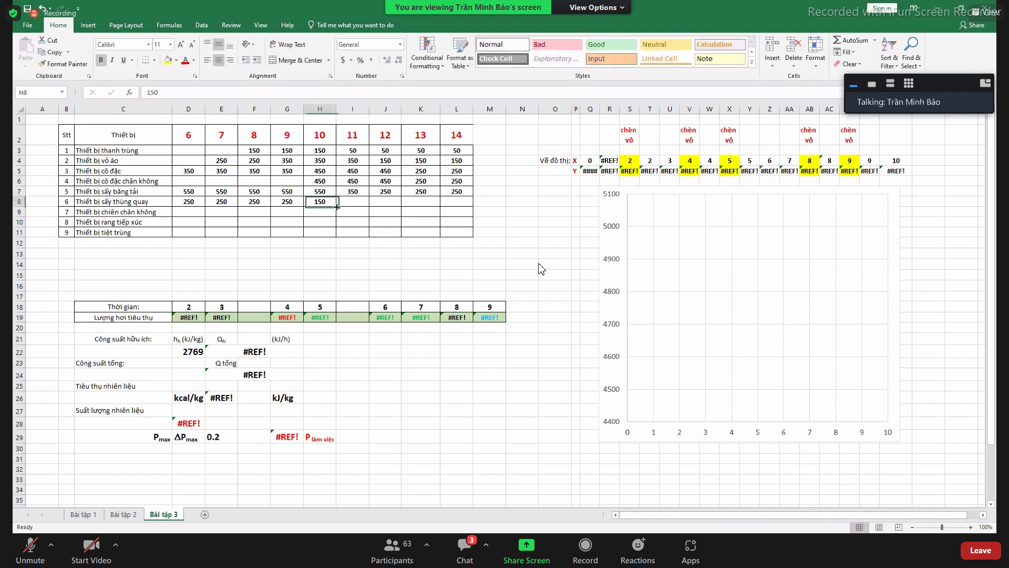
drag(337, 207, 395, 219)
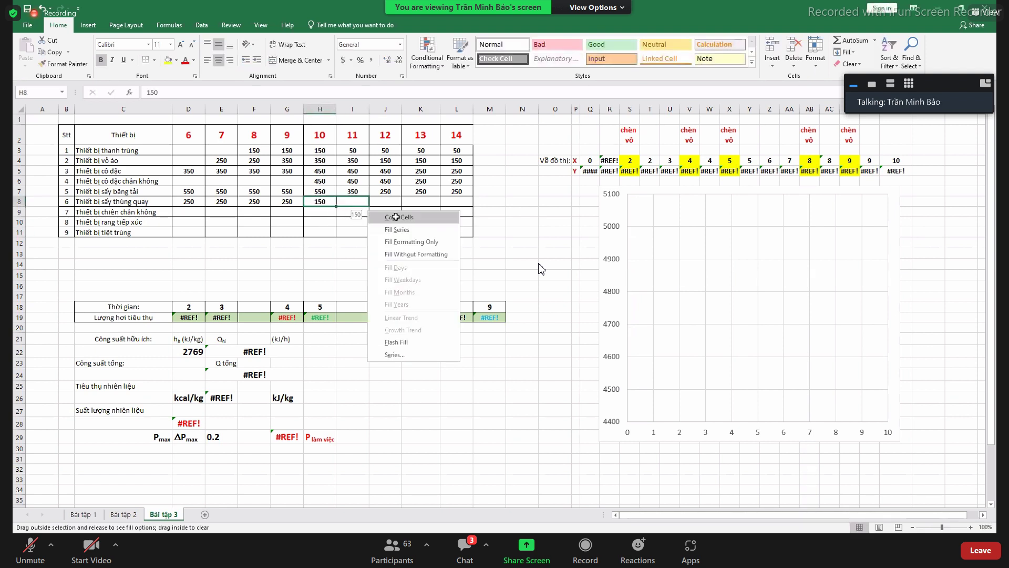
click(425, 310)
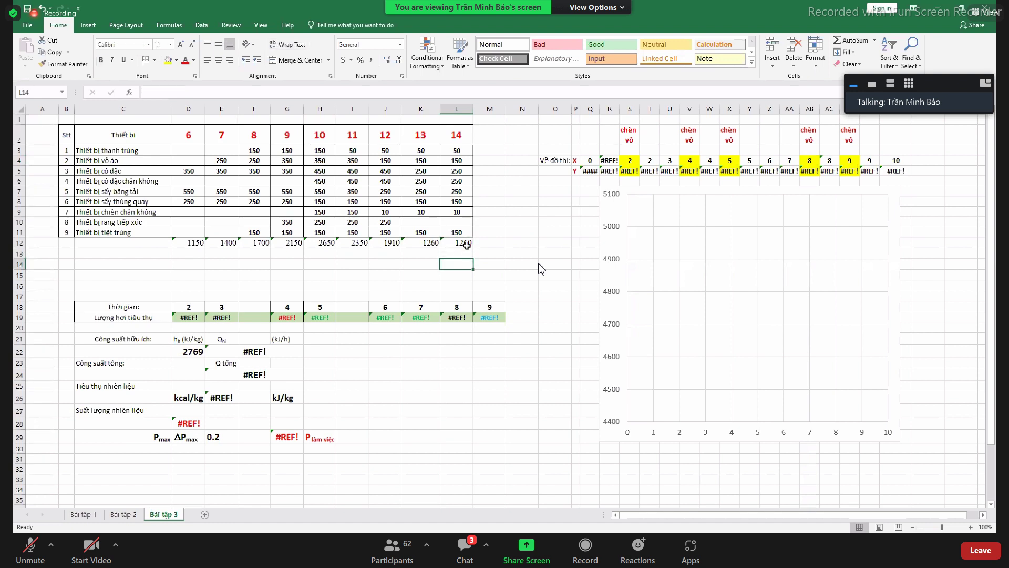
Center the hourly totals in D12:L12 below the equipment table
click(478, 136)
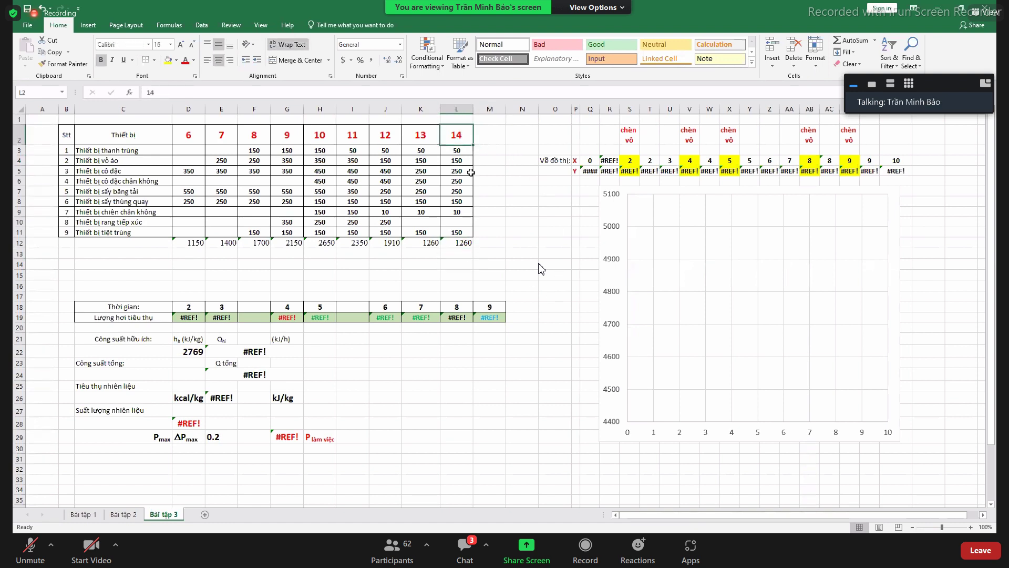
click(493, 204)
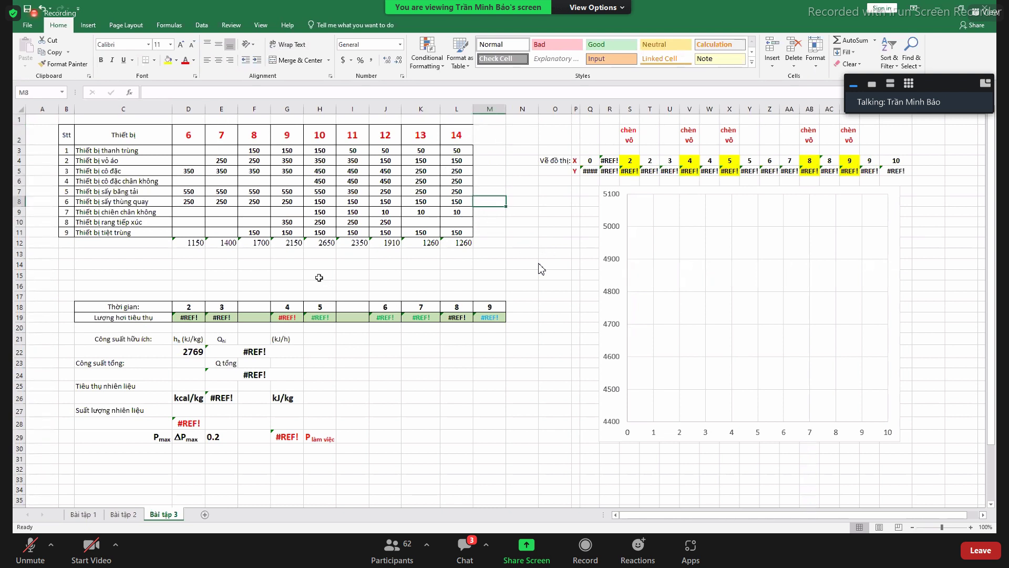
drag(192, 243, 459, 246)
click(218, 60)
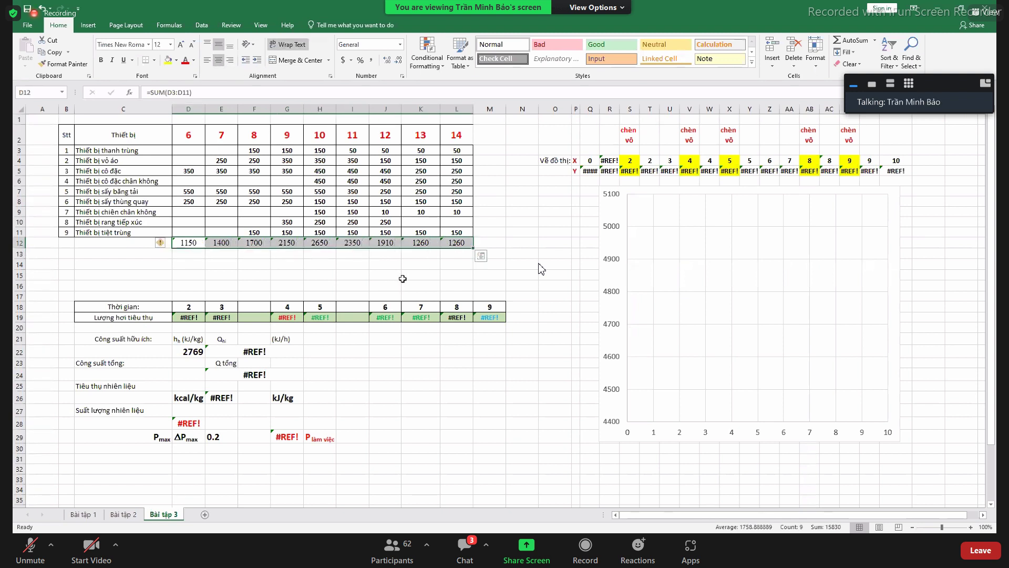
click(534, 251)
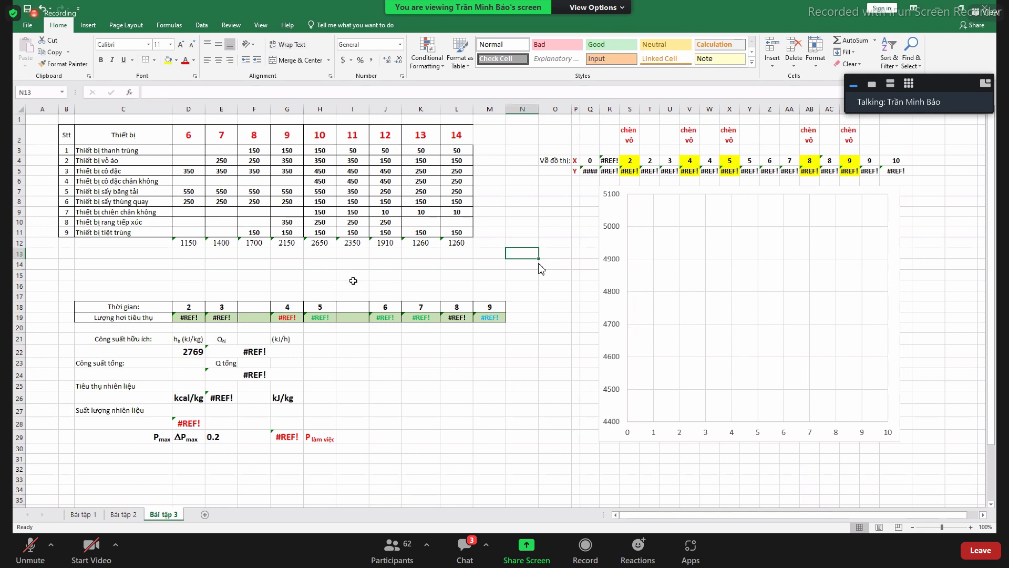
Highlight the hour 10 total in H12 with a yellow fill and bold red text
click(385, 284)
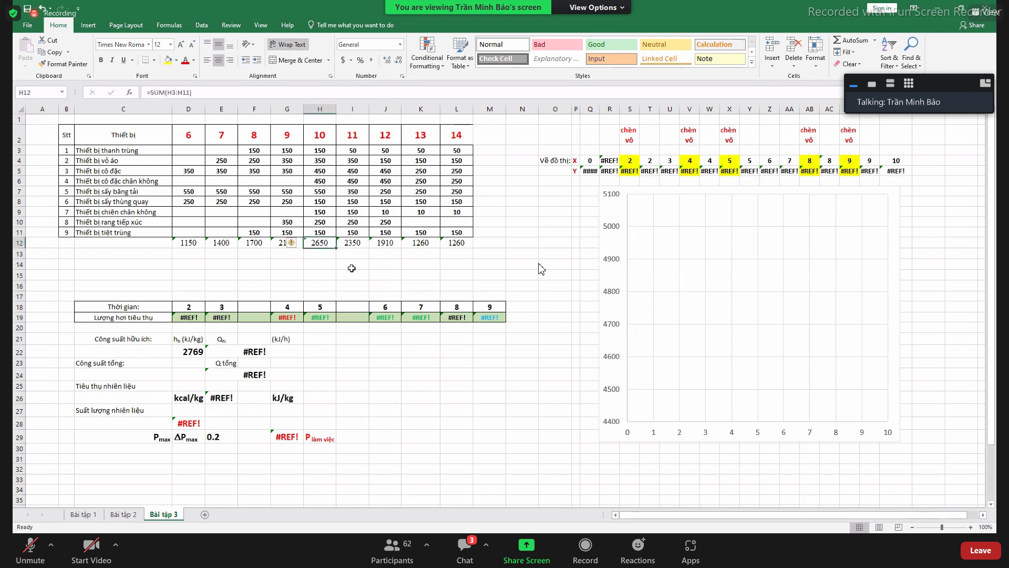
click(349, 265)
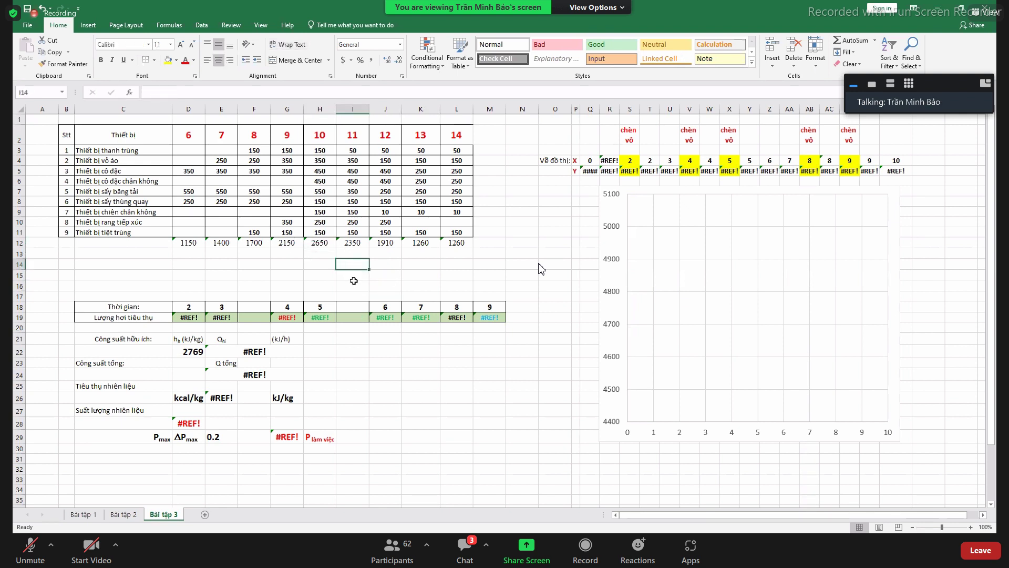
click(323, 245)
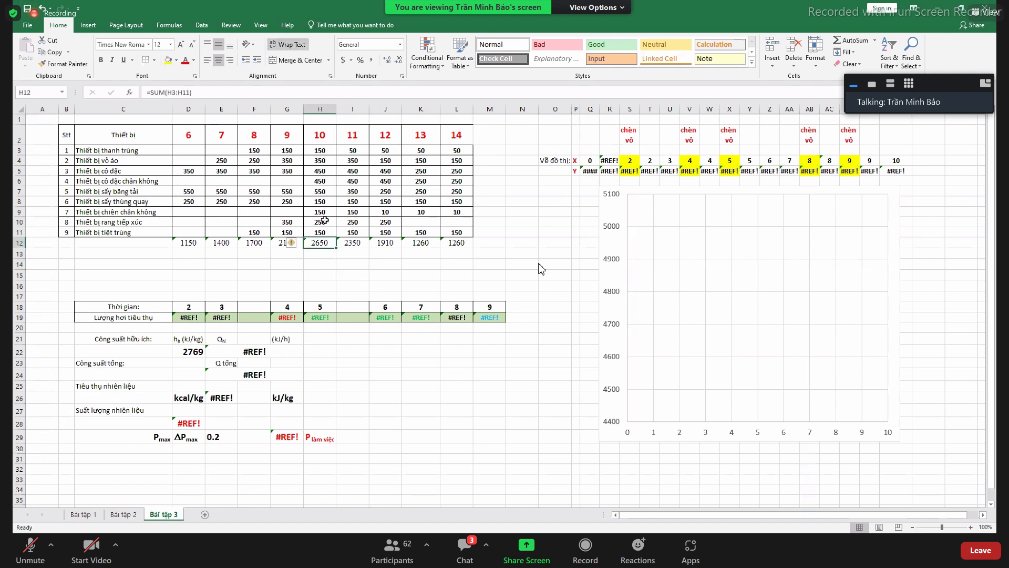
click(167, 62)
click(351, 265)
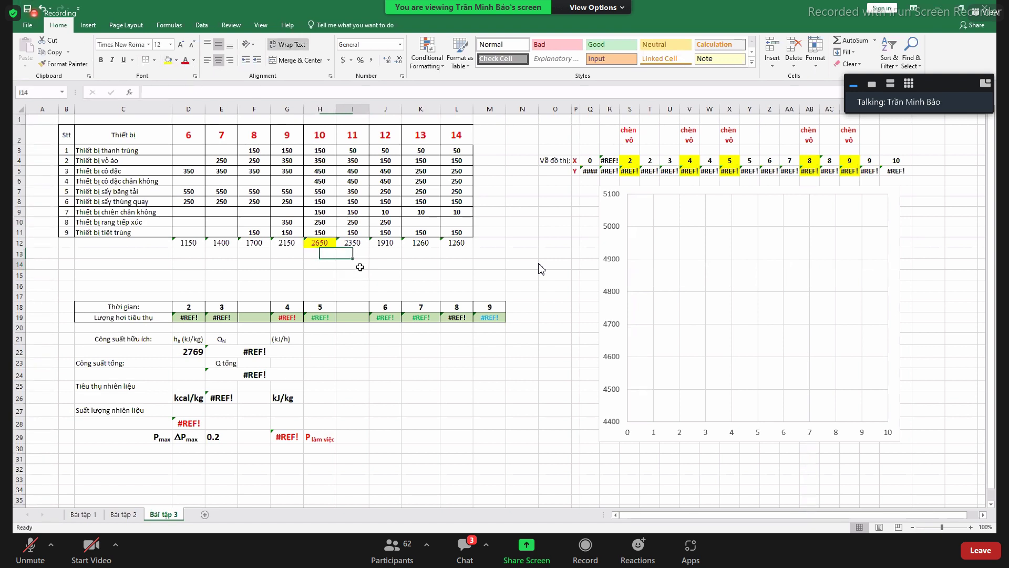
click(328, 243)
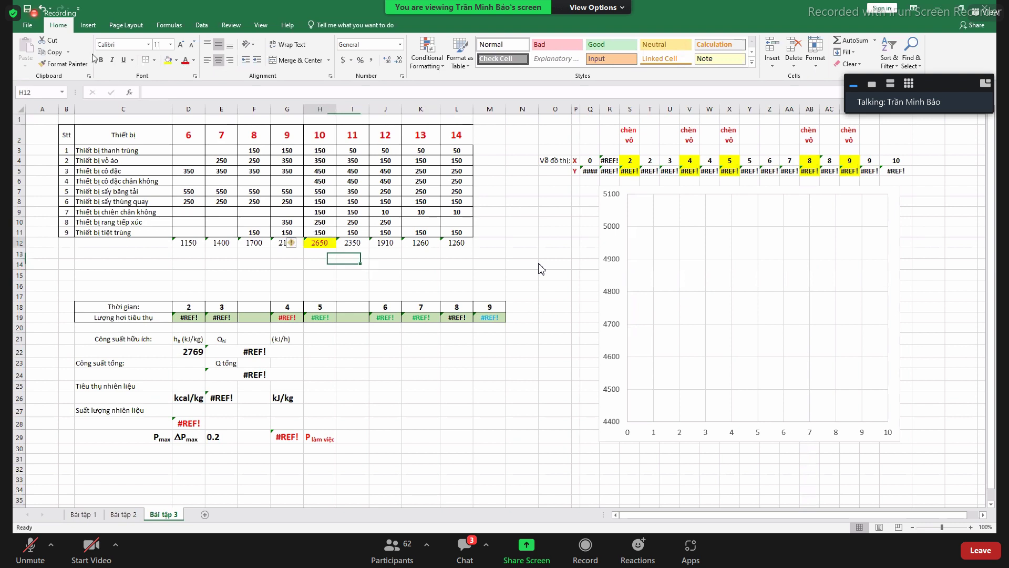
click(379, 275)
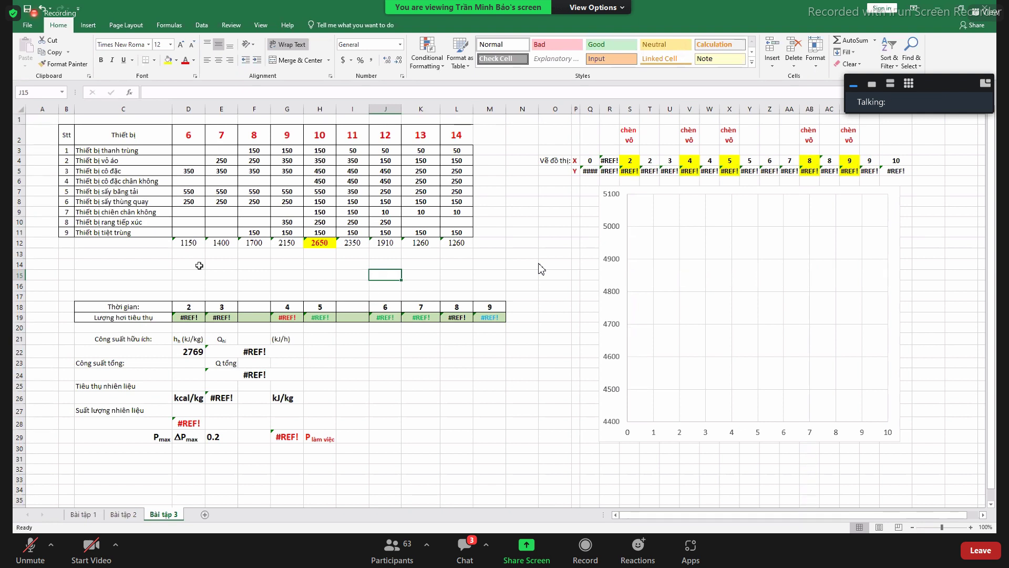
Make all the hourly totals in D12:L12 bold
drag(185, 242, 456, 243)
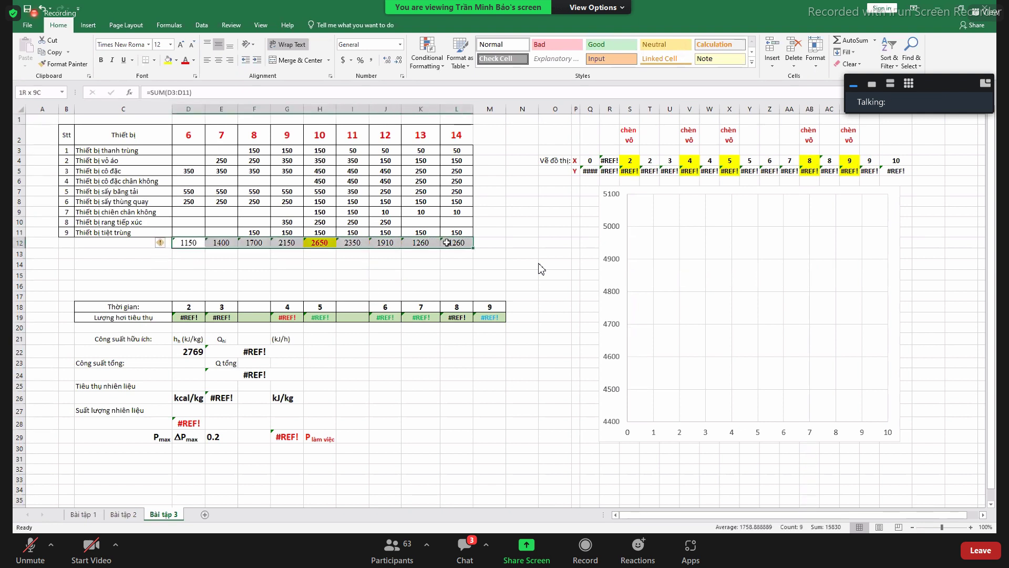
key(ctrl+b)
click(320, 275)
click(385, 374)
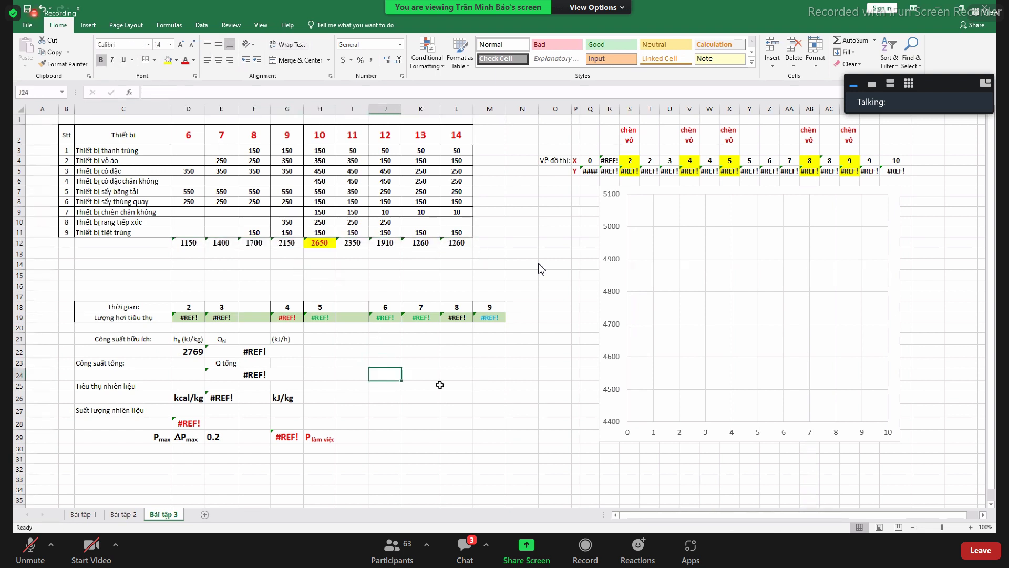
click(369, 277)
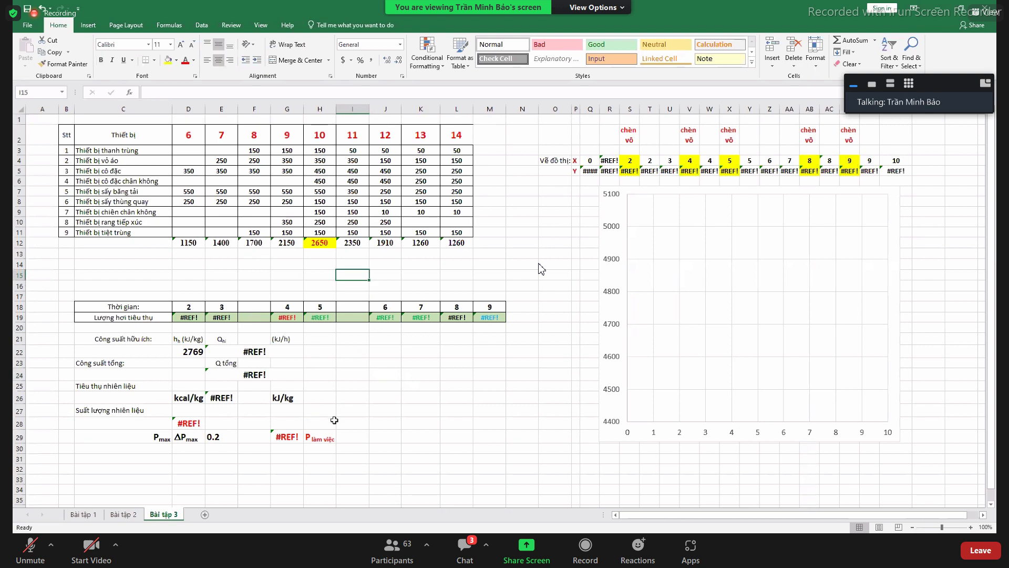
click(383, 419)
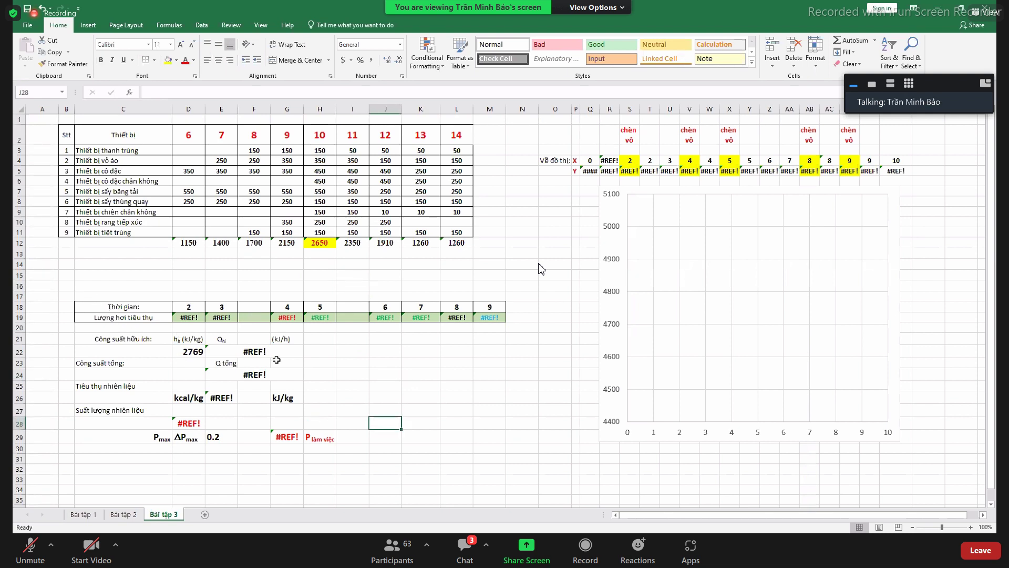
click(352, 374)
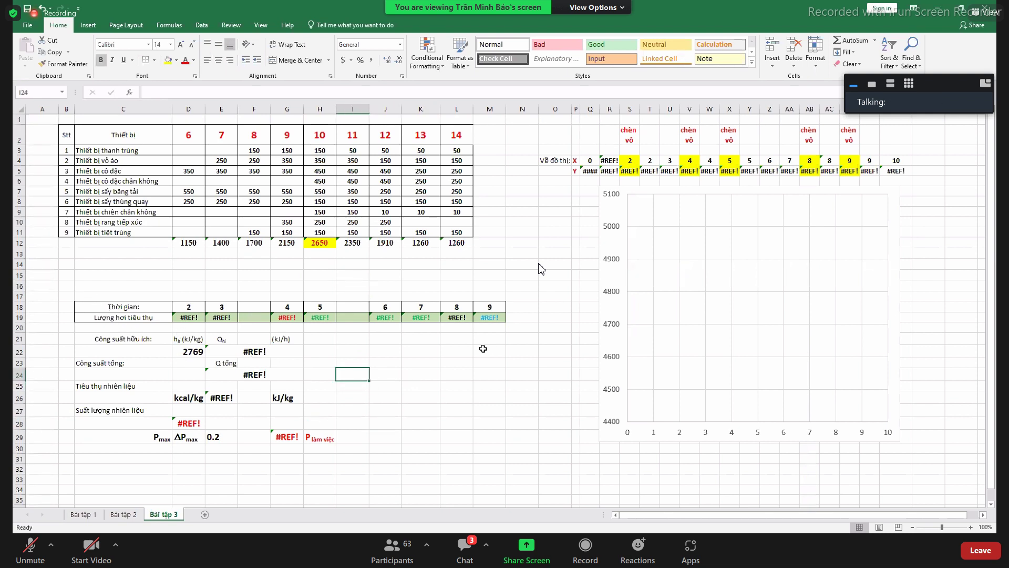
click(455, 351)
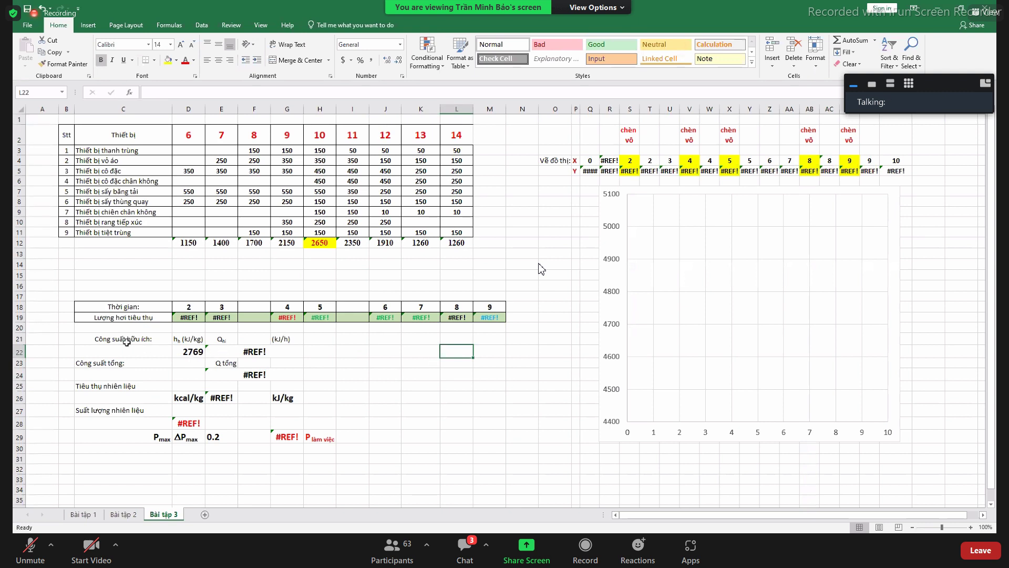
click(316, 355)
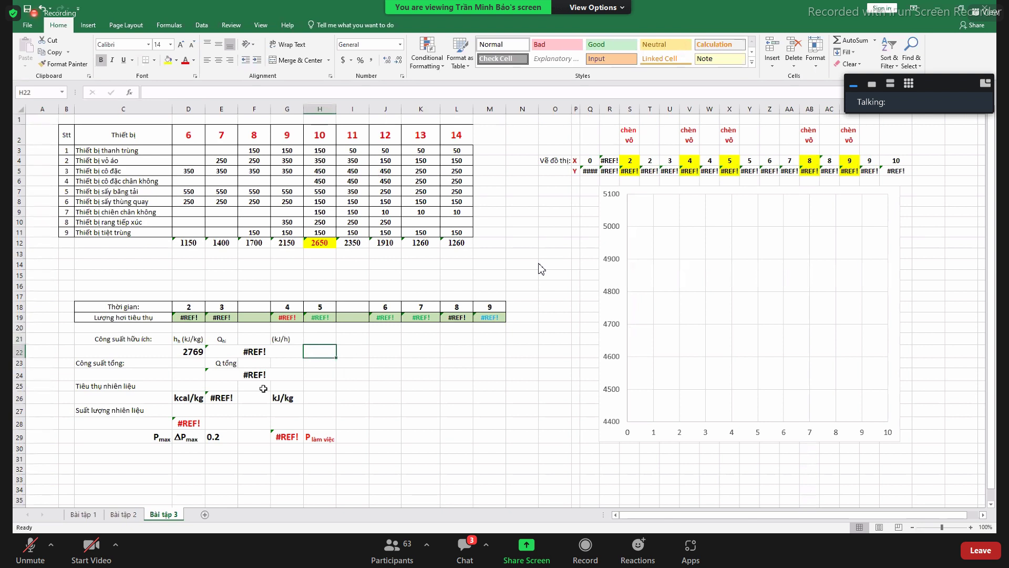
click(421, 409)
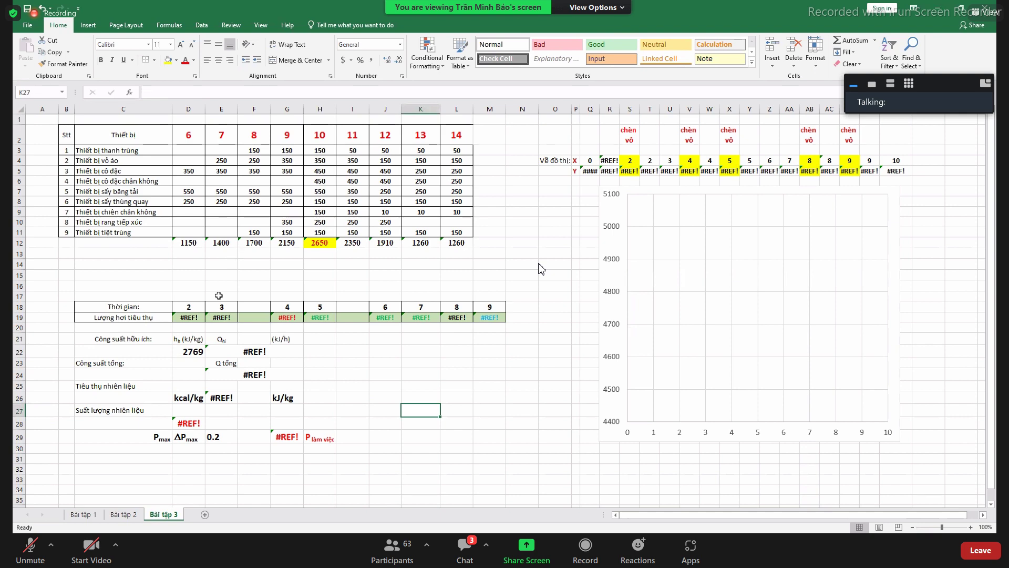
Clear the contents of the old steam consumption and power calculation block in C17:N31
scroll(200, 353, down, 1)
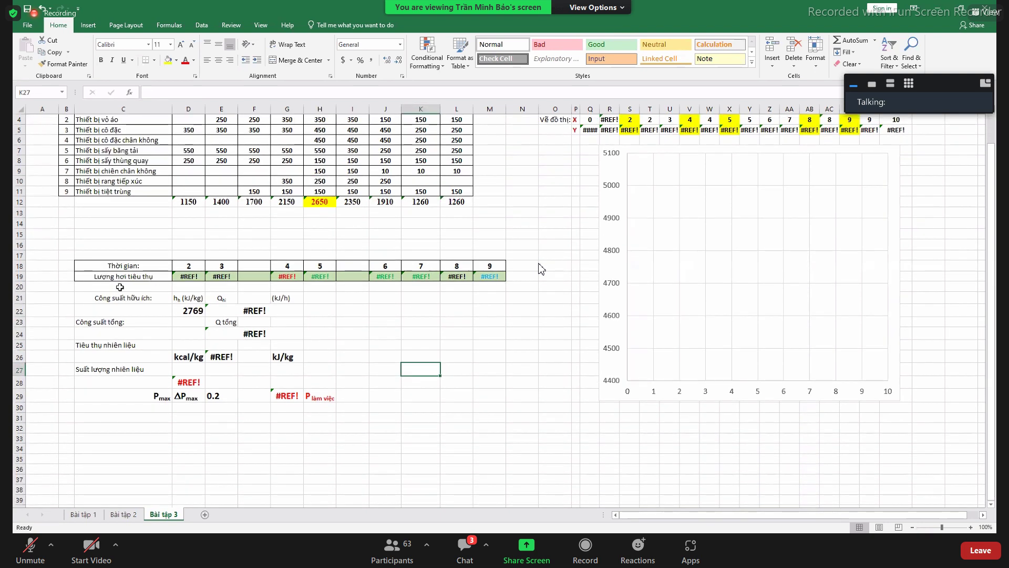
drag(82, 253, 499, 403)
key(Delete)
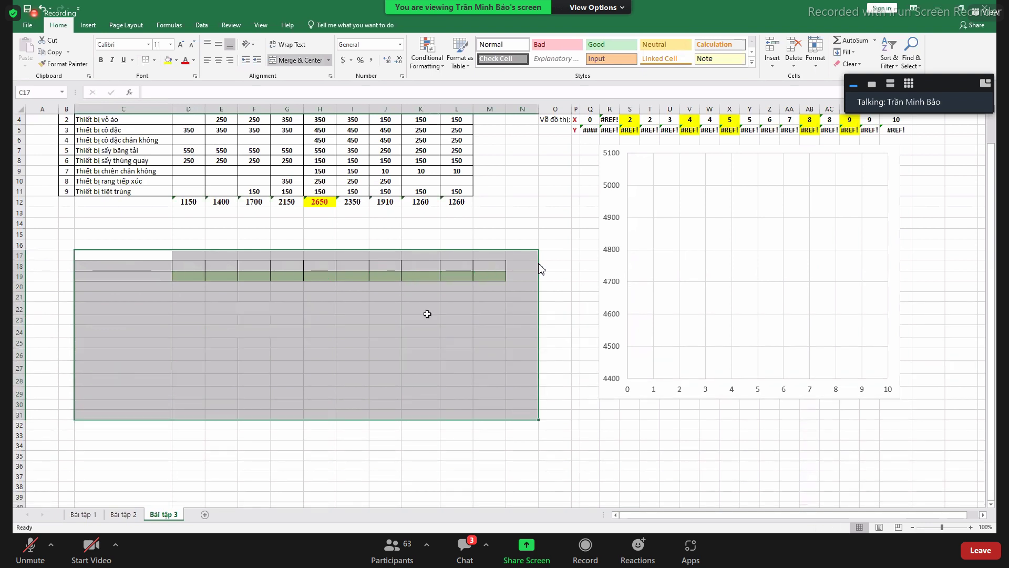
right_click(344, 297)
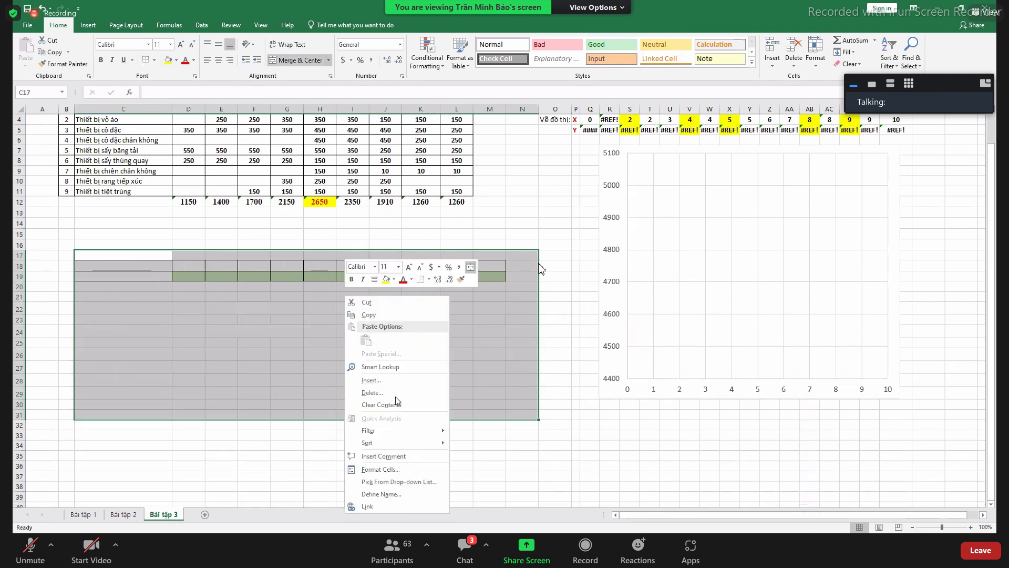
click(371, 314)
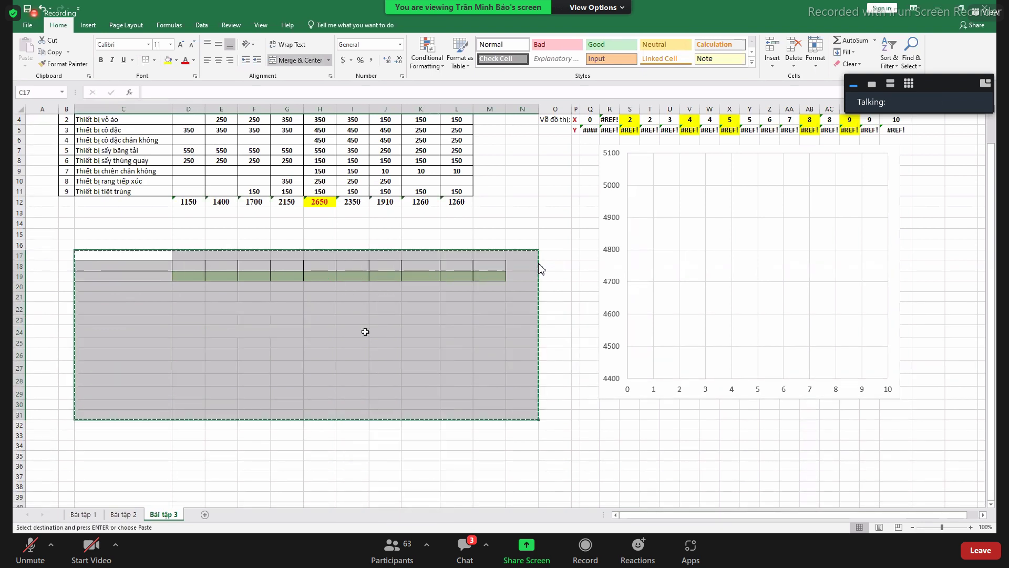
key(Escape)
click(350, 321)
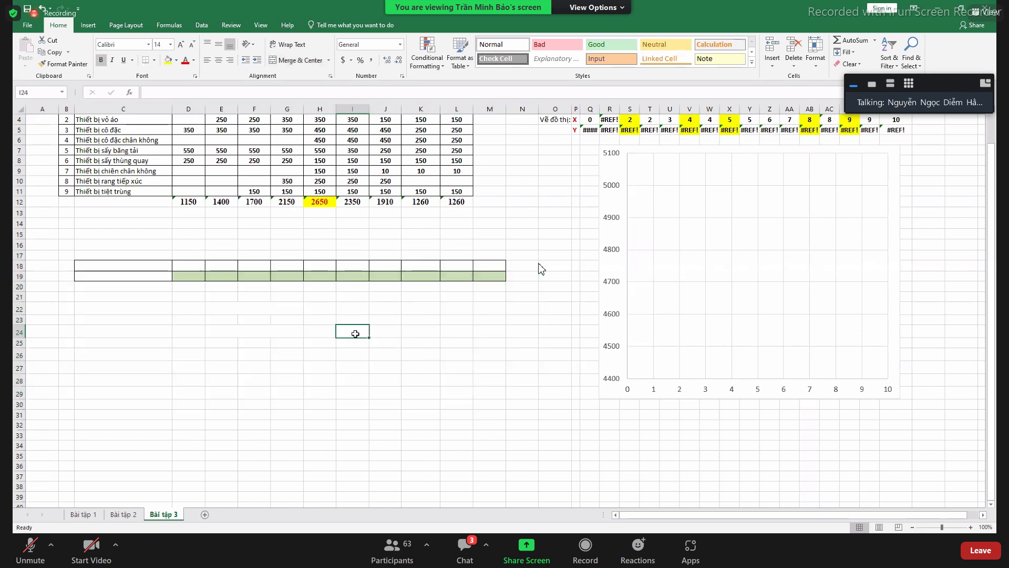
Set the row 9 vacuum frying equipment value at hour 12 to 100 and fill it across hours 13 and 14
scroll(346, 319, up, 1)
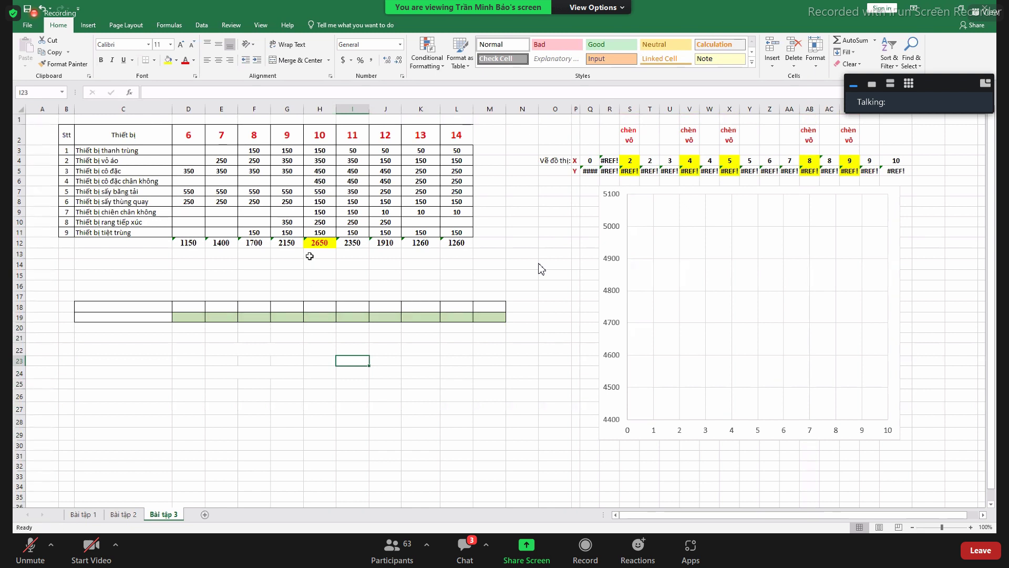
double_click(397, 212)
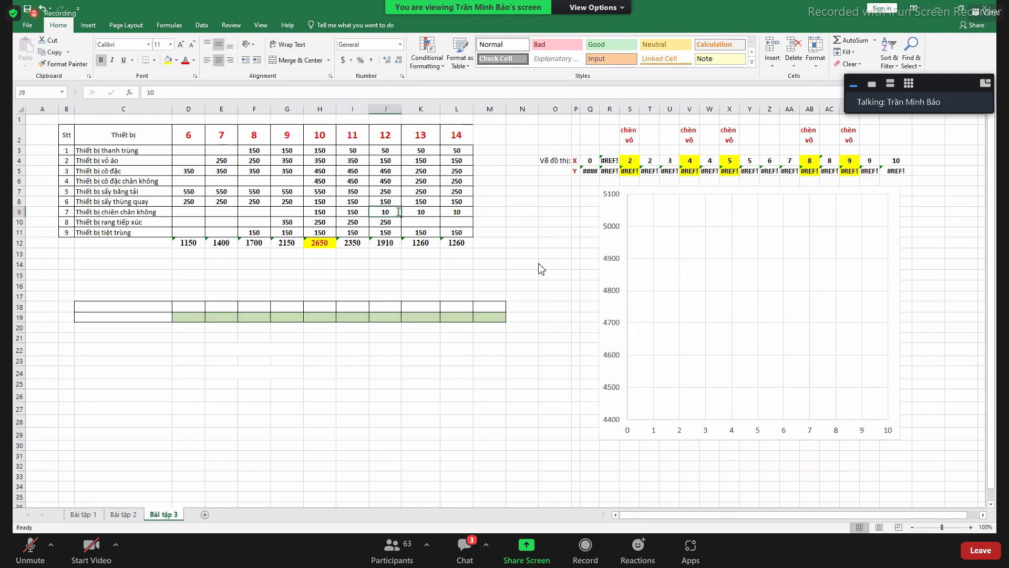
text(0)
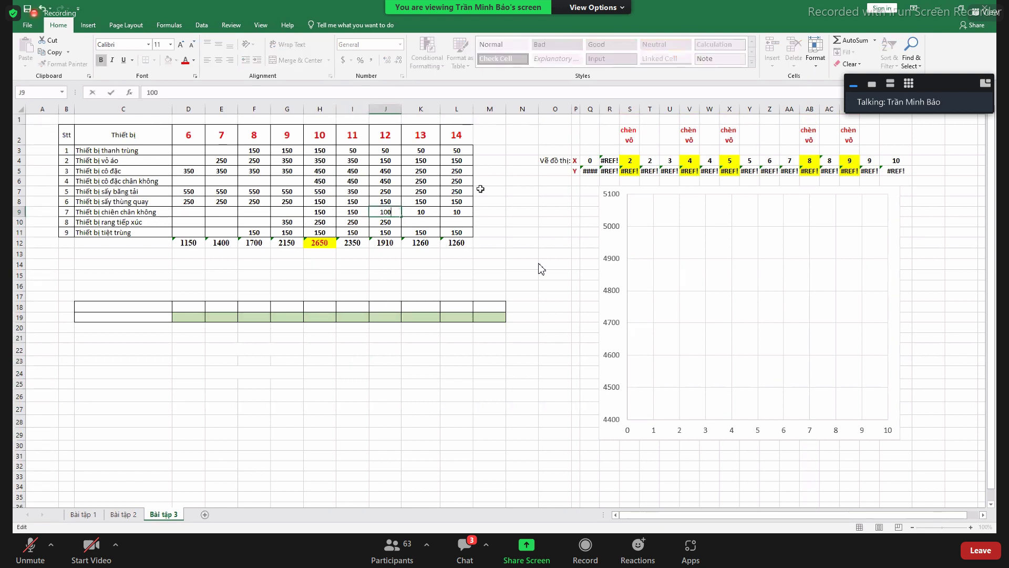
click(455, 287)
click(387, 210)
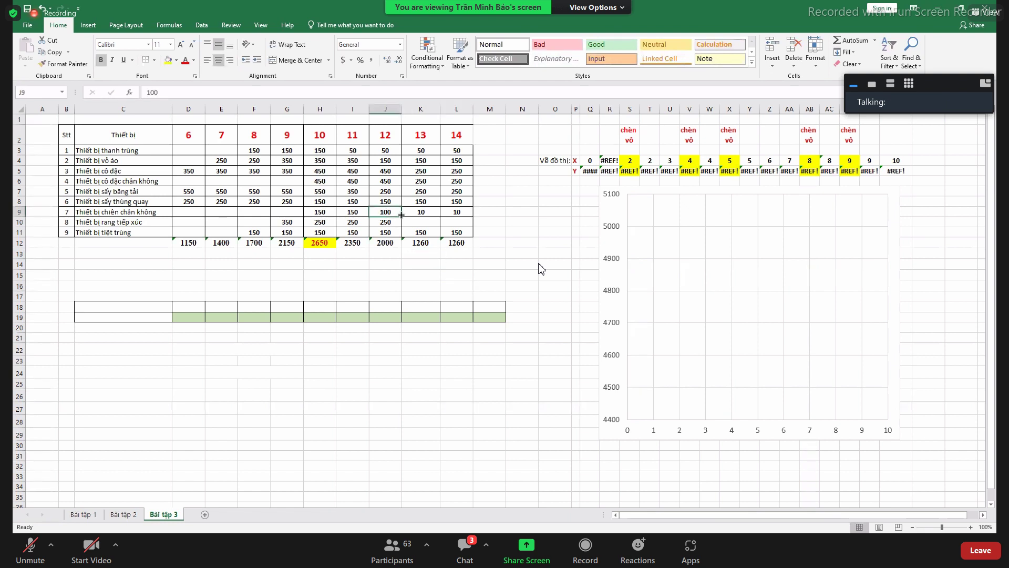
drag(401, 217, 472, 216)
click(508, 226)
click(544, 275)
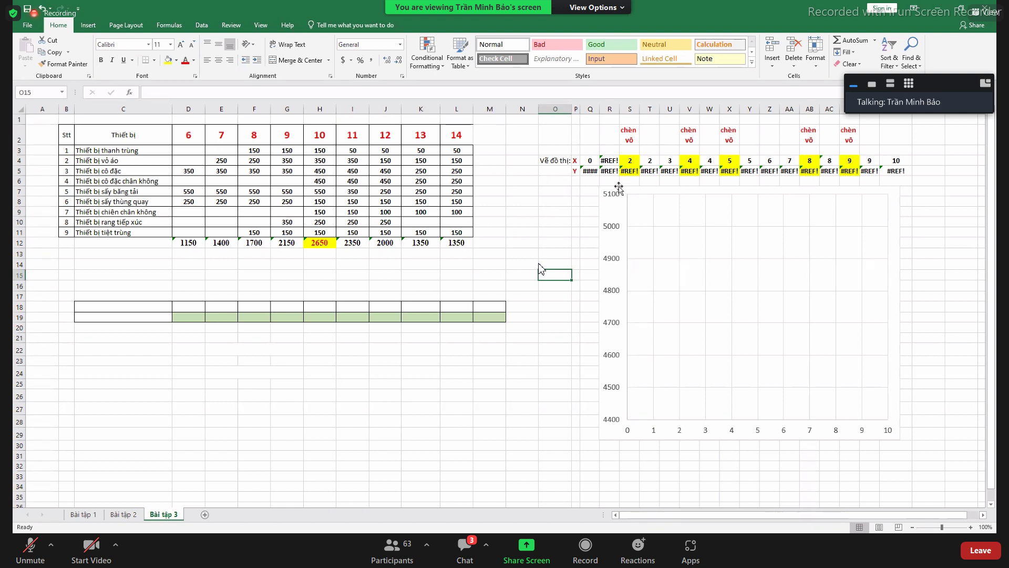
Remove the borders and green fill from the emptied block C18:M19 by copying the formatting of blank cells C15:M15 onto it
click(84, 279)
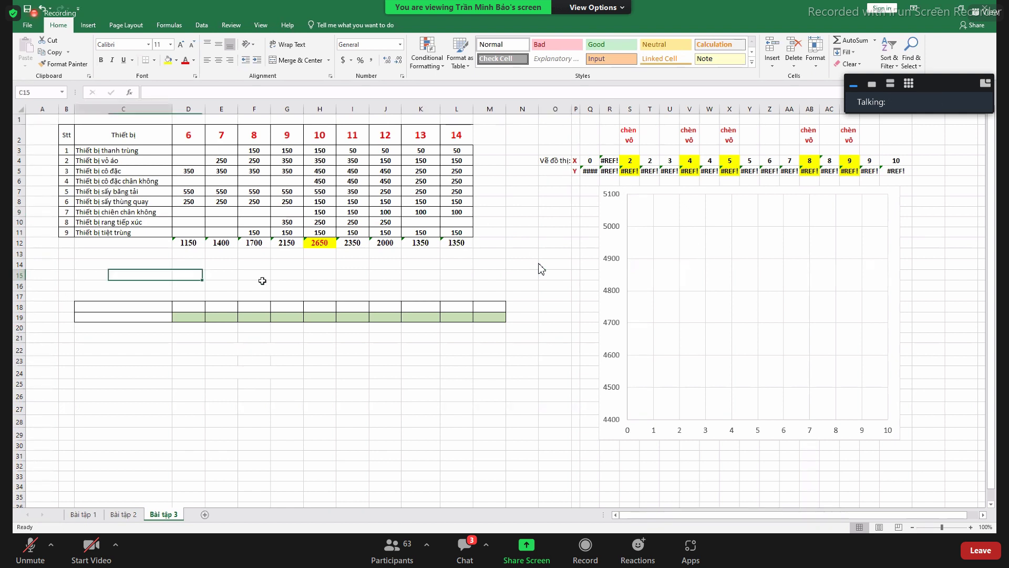
drag(477, 280, 489, 277)
click(63, 64)
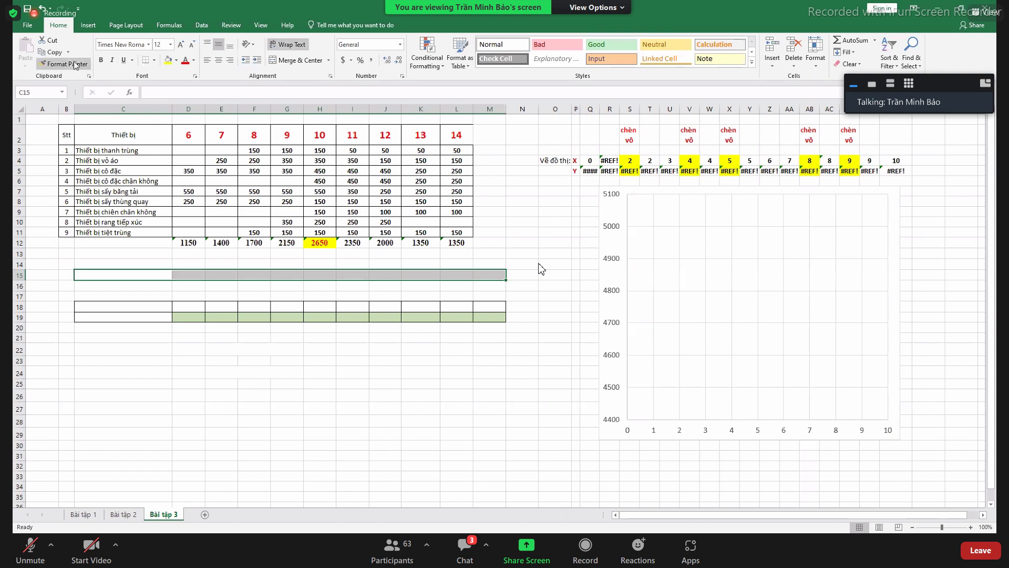
mouse_move(84, 304)
mouse_down()
mouse_move(492, 322)
mouse_move(480, 325)
mouse_up()
click(555, 372)
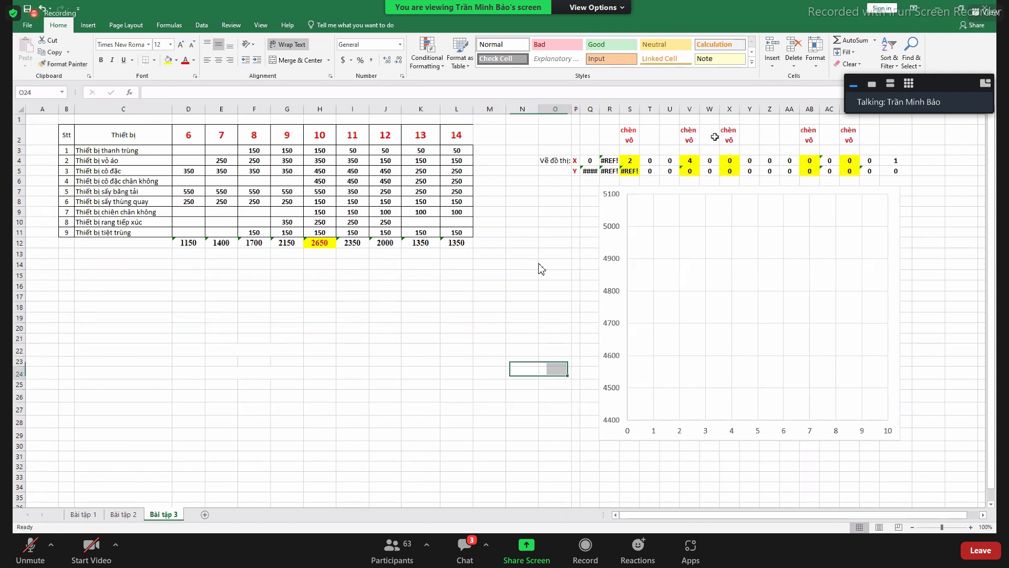
Move the empty chart to the blank area below the equipment table
click(584, 192)
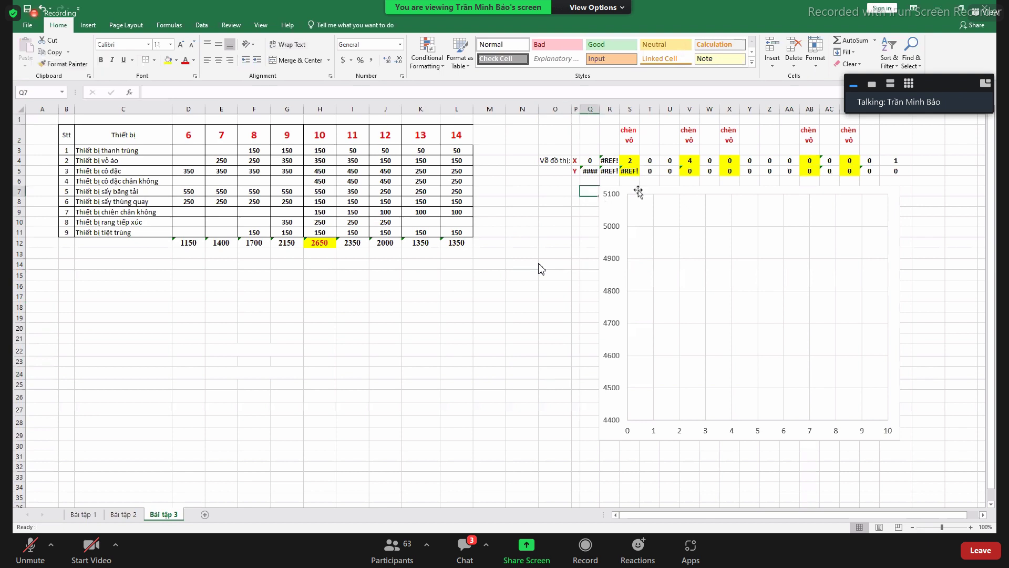
drag(642, 187, 228, 275)
click(608, 264)
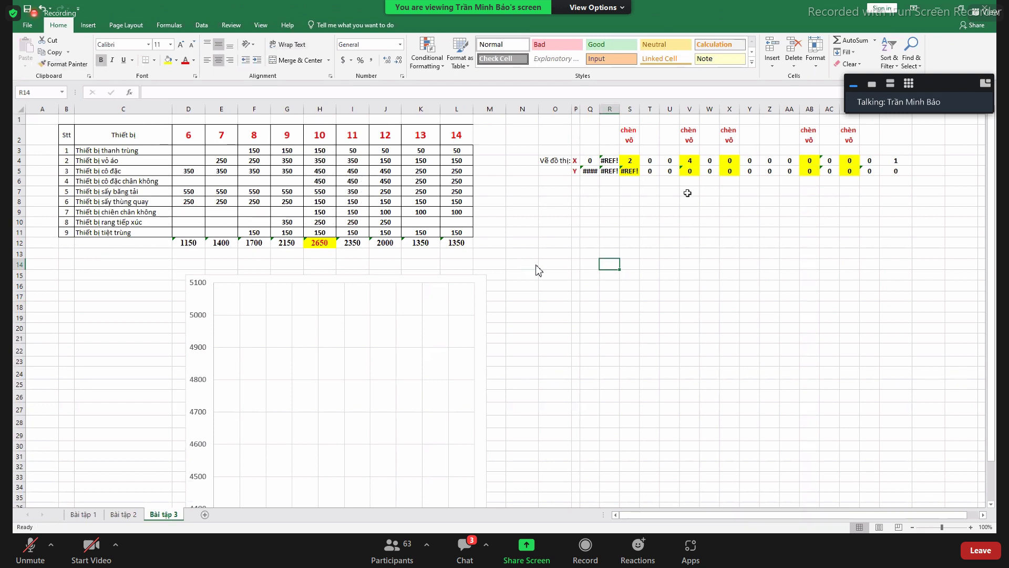
Clear the "chèn vô" labels in S2:AD2 above the chart data and slightly widen column P
drag(629, 135, 849, 135)
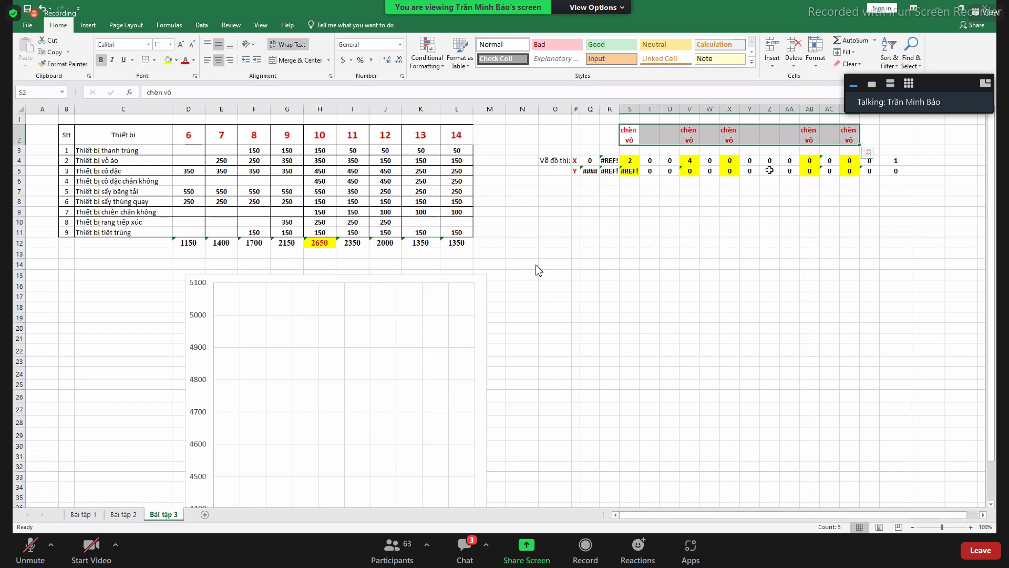
key(Delete)
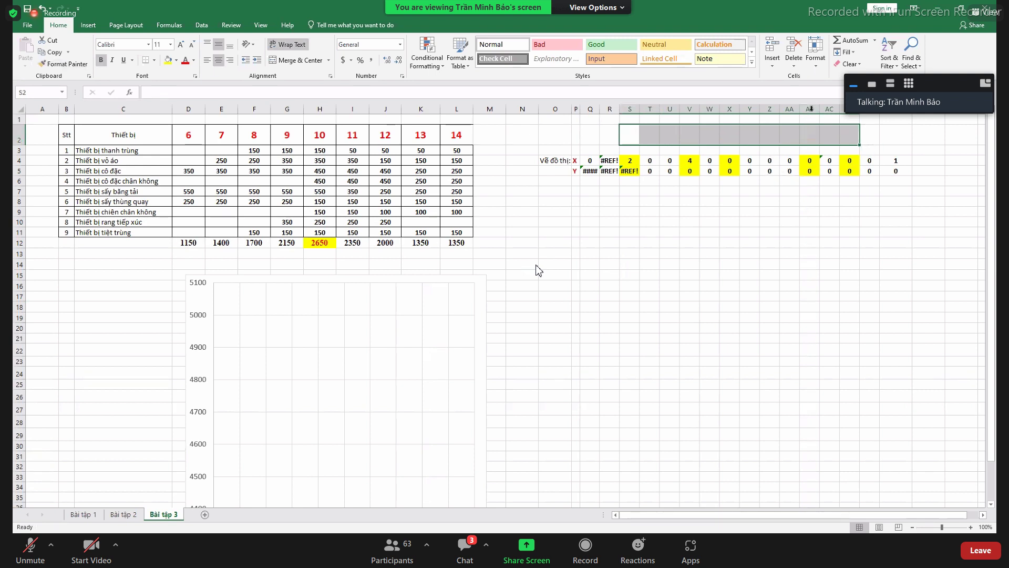
click(703, 346)
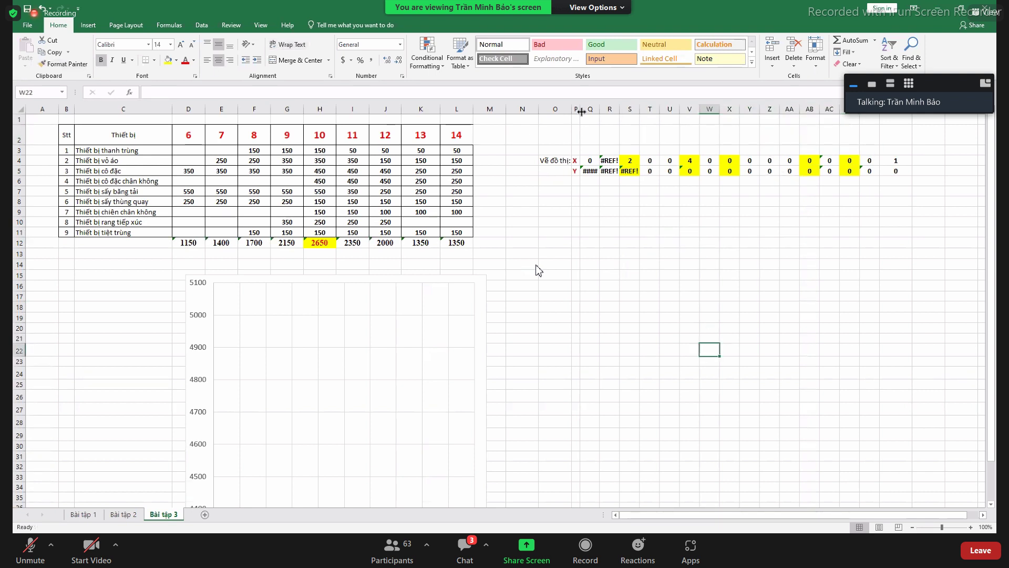
drag(579, 109, 583, 108)
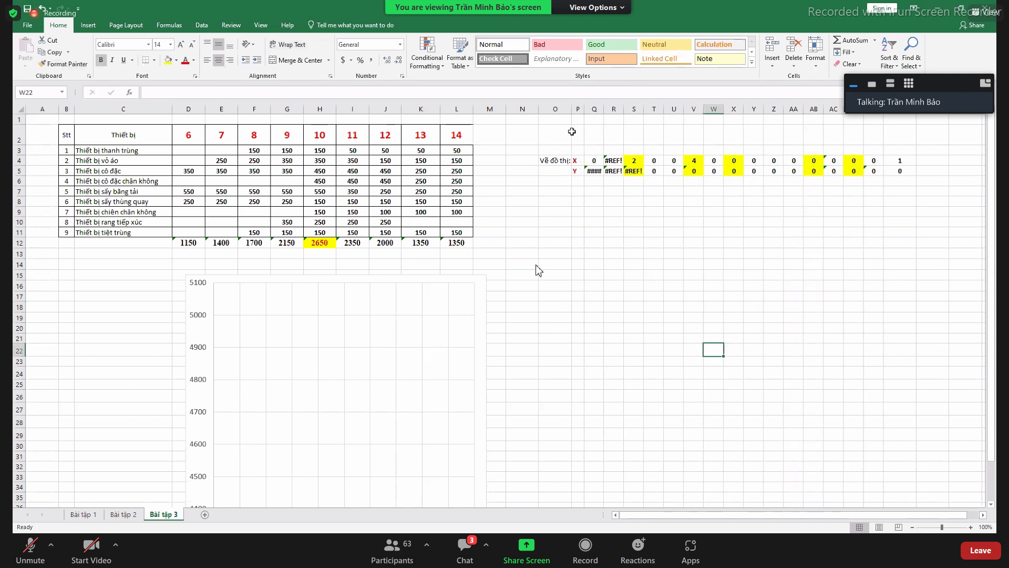
drag(203, 136, 454, 154)
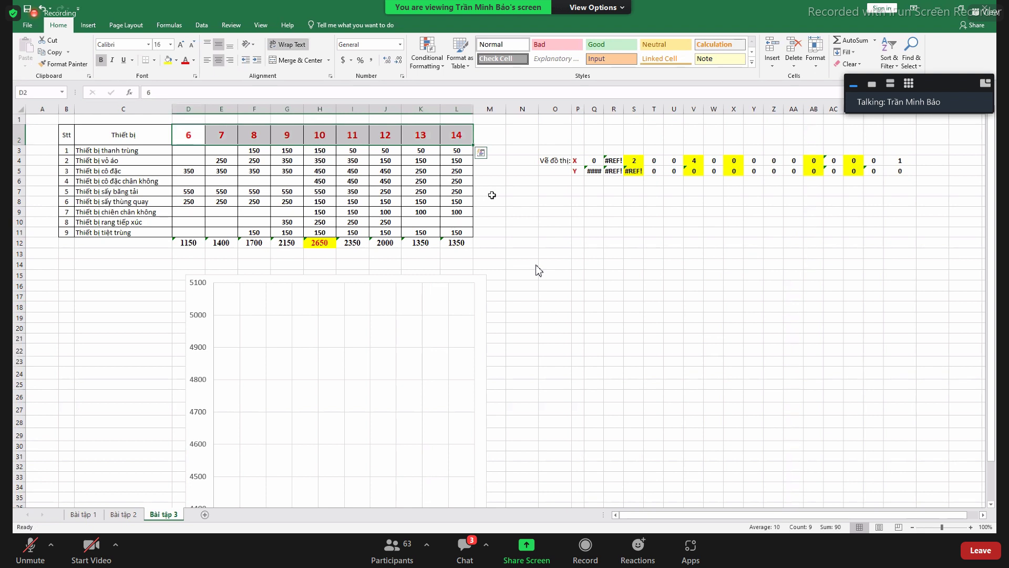
key(ctrl+c)
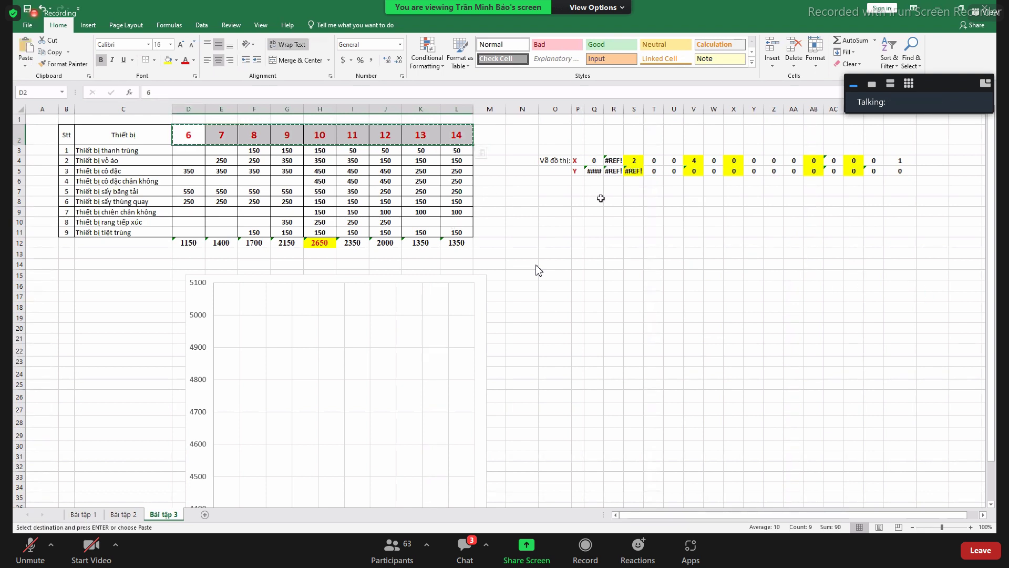
click(594, 275)
key(Escape)
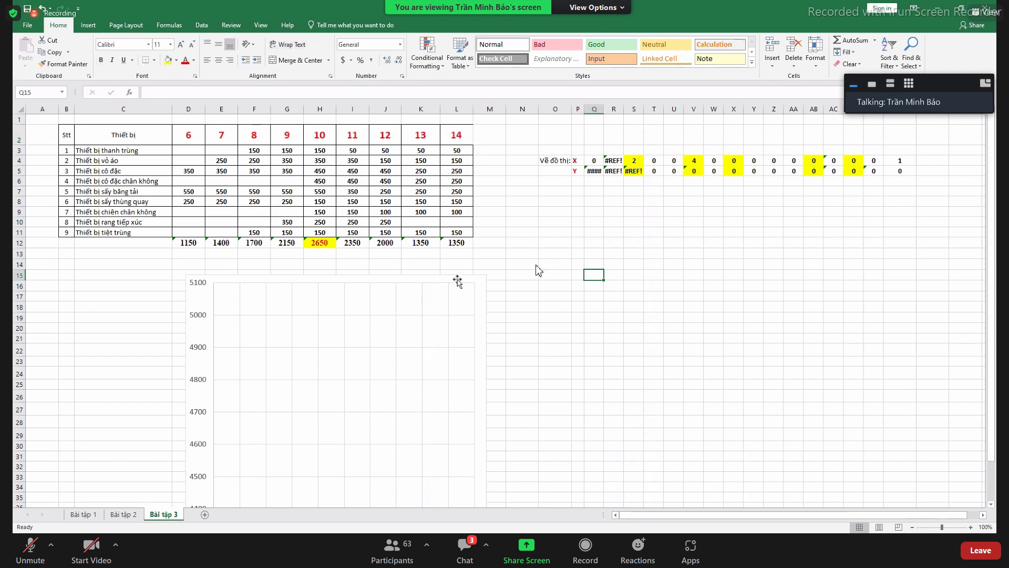
Move the empty chart away from the equipment table to the area below the X and Y chart data
drag(457, 280, 819, 268)
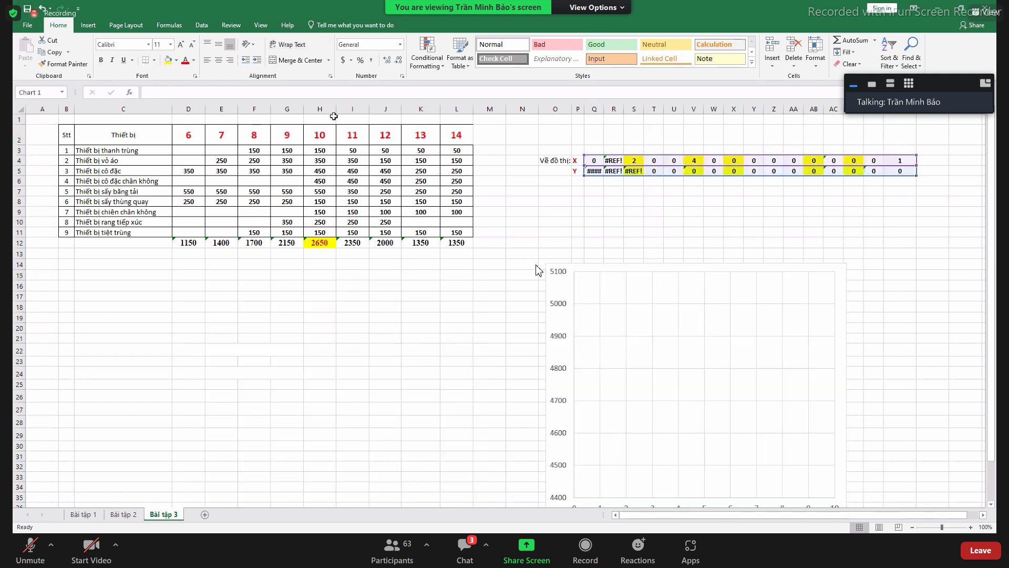
Insert a blank column after each hour column from 6 through 13 in the equipment table
click(214, 109)
right_click(216, 109)
click(248, 183)
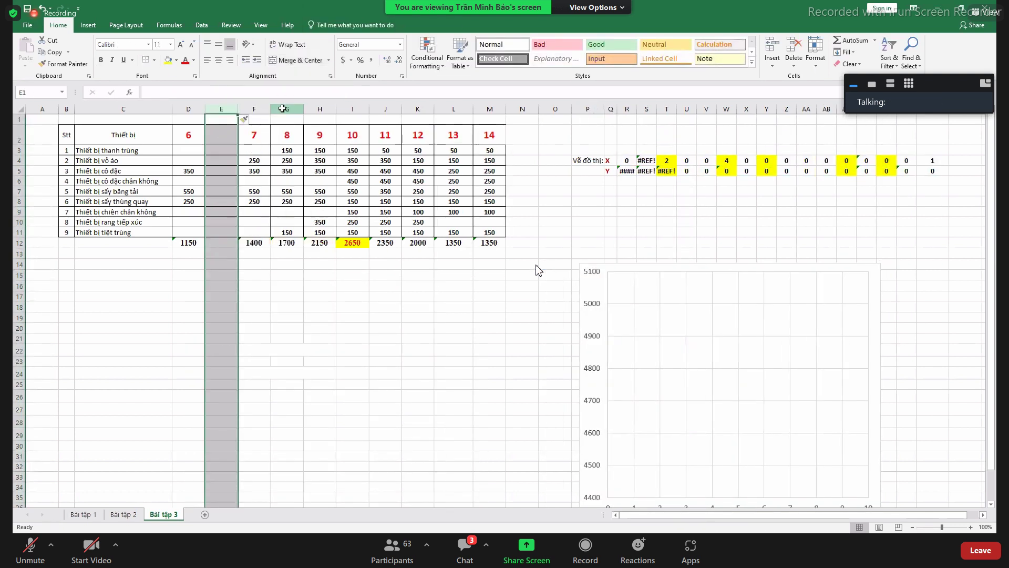
click(283, 108)
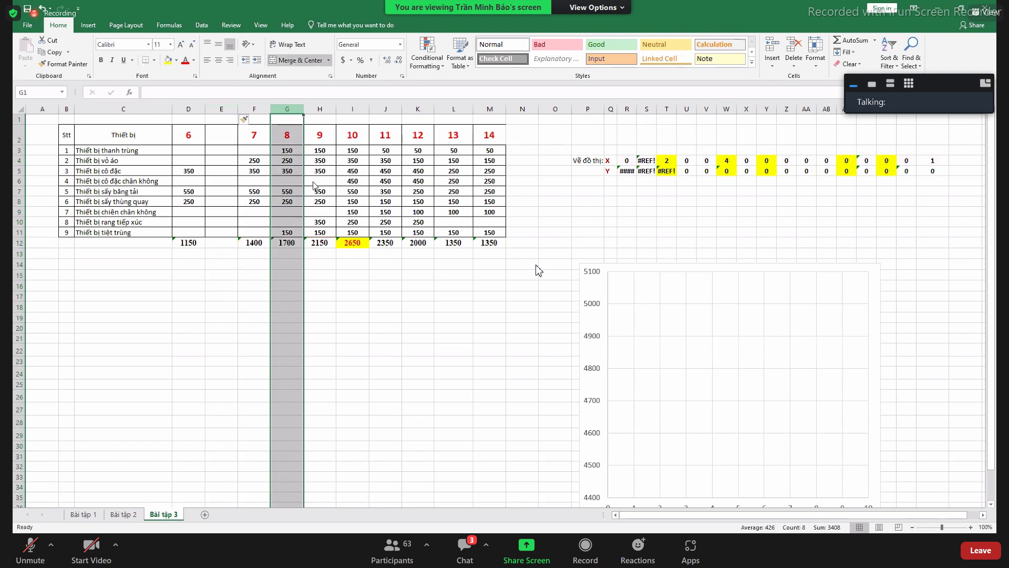
key(F4)
click(348, 109)
right_click(349, 109)
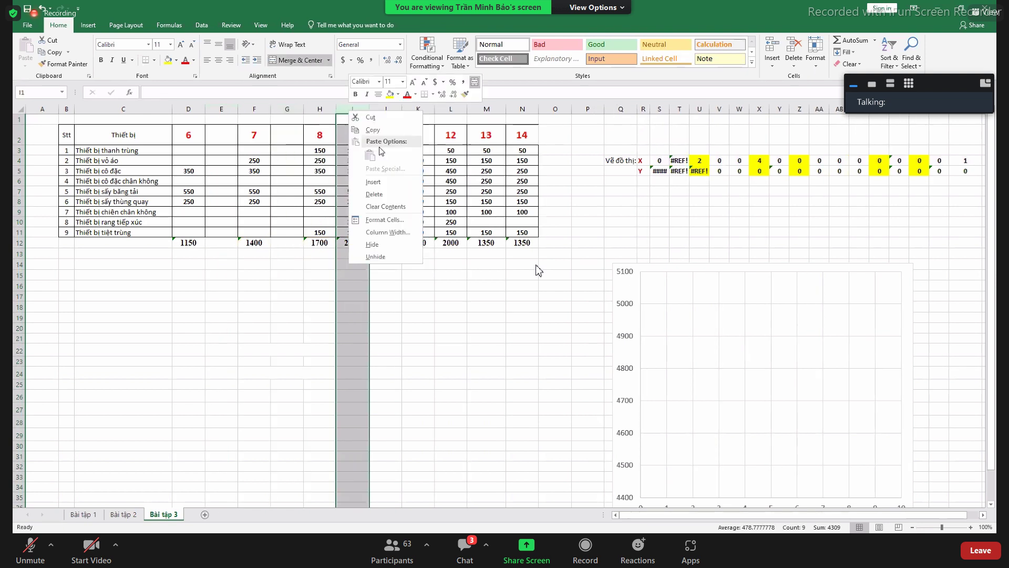
click(373, 182)
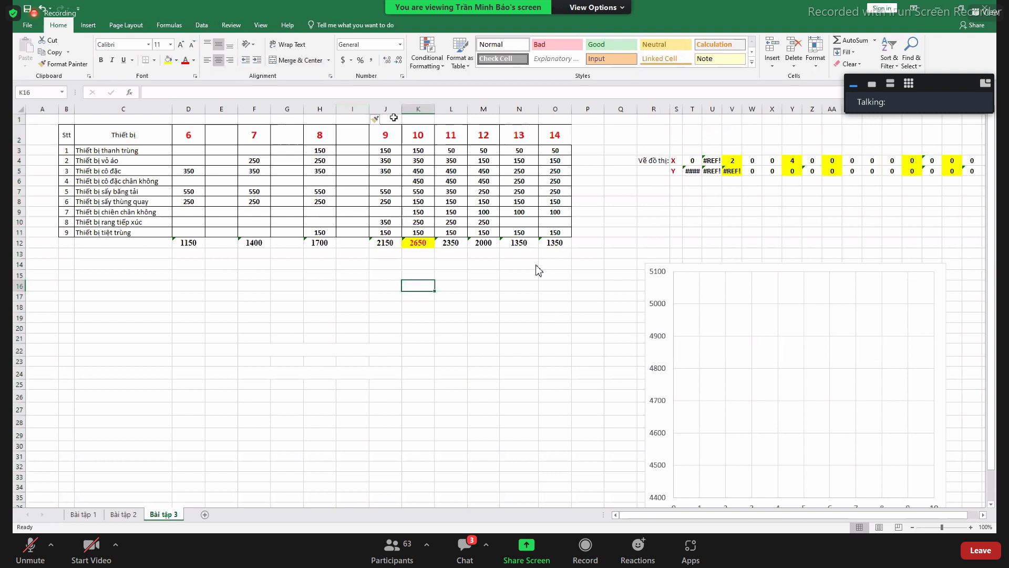
click(418, 109)
right_click(420, 109)
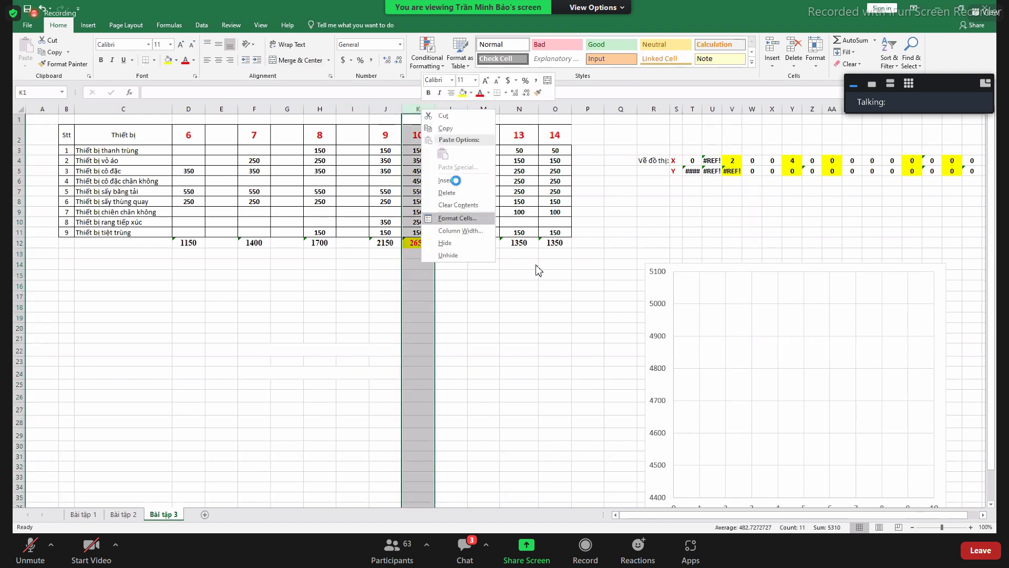
click(455, 180)
click(484, 108)
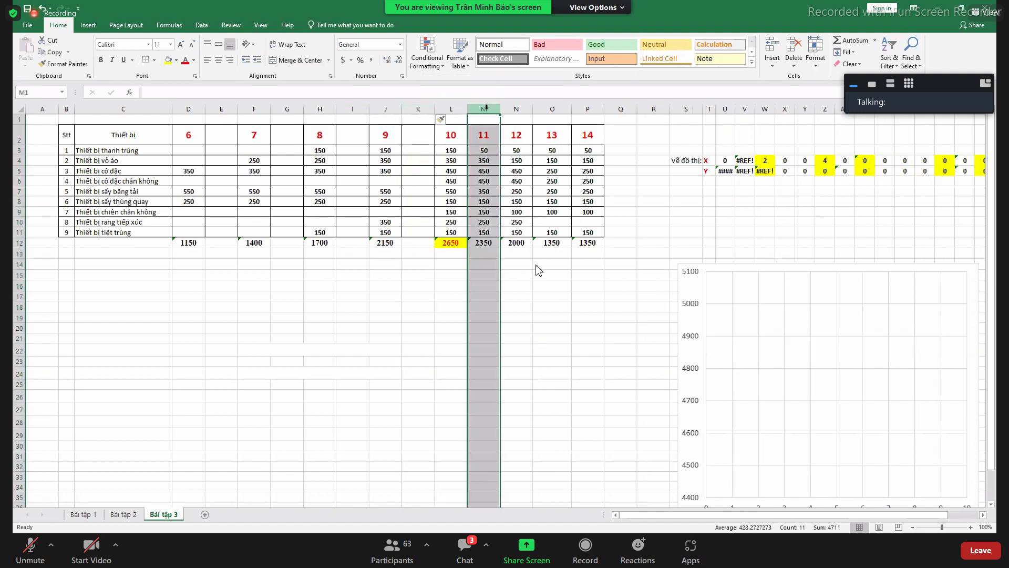
click(549, 109)
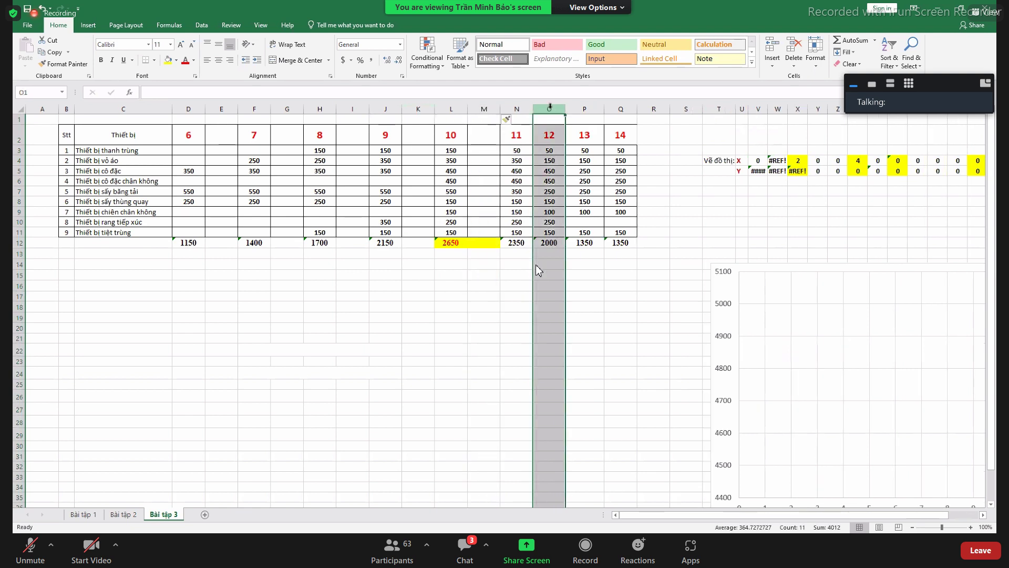
key(ctrl+shift+equal)
click(620, 108)
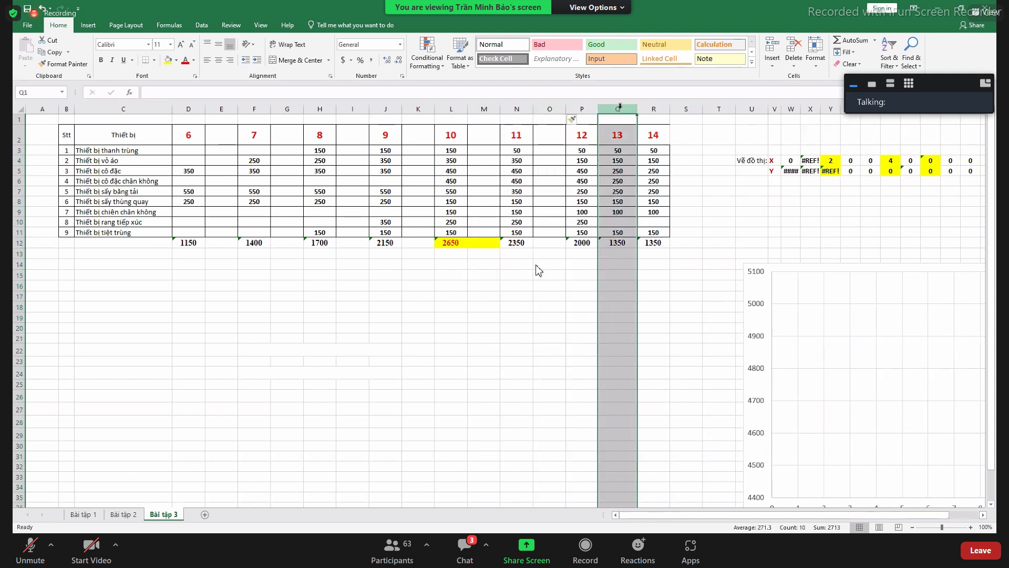
right_click(688, 109)
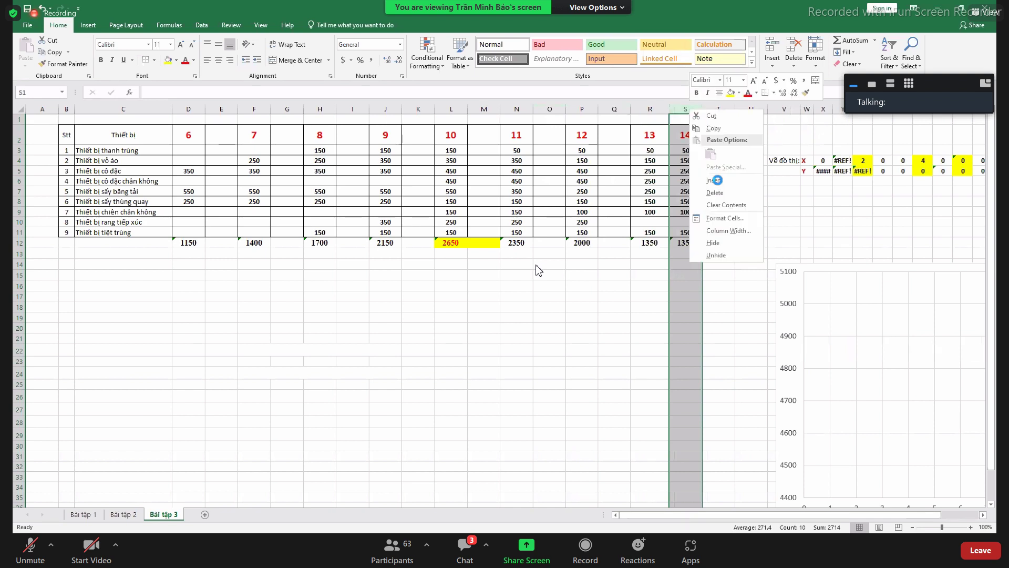
click(718, 180)
click(762, 108)
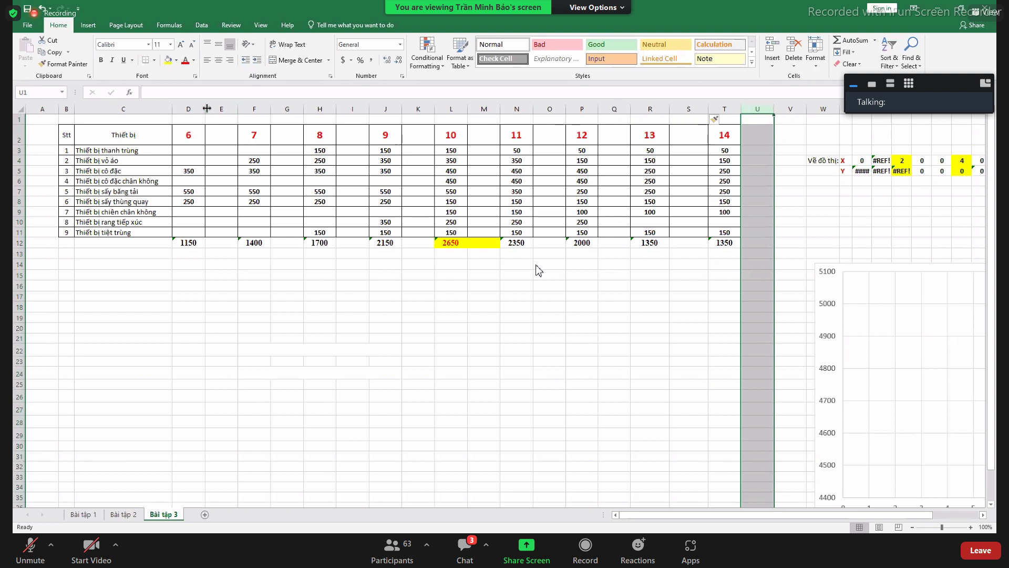
Narrow all hour columns and the blank columns between them, D through T, to one uniform width
mouse_move(207, 109)
mouse_down()
mouse_move(195, 109)
mouse_move(218, 108)
mouse_up()
click(184, 109)
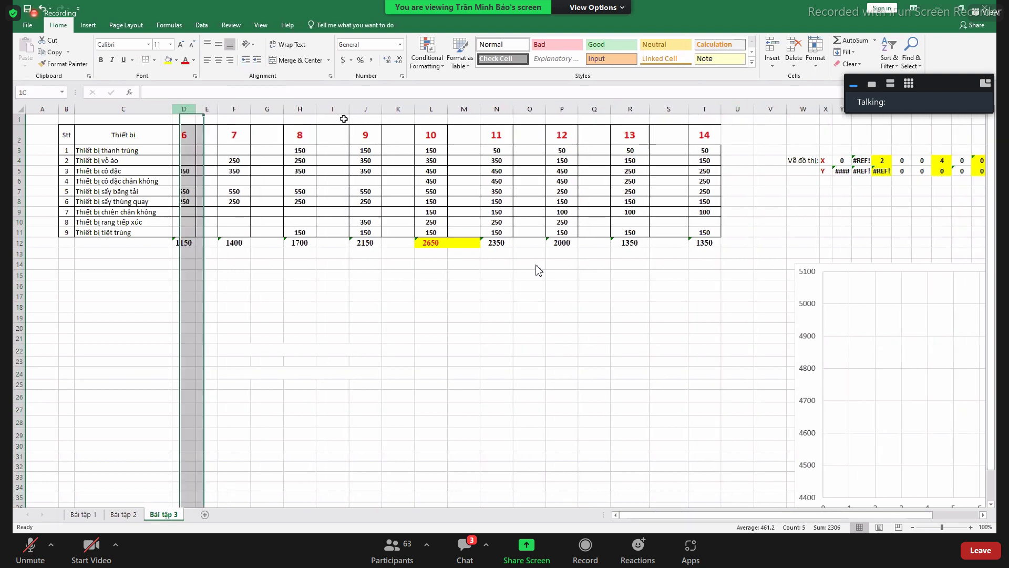
drag(709, 135, 705, 121)
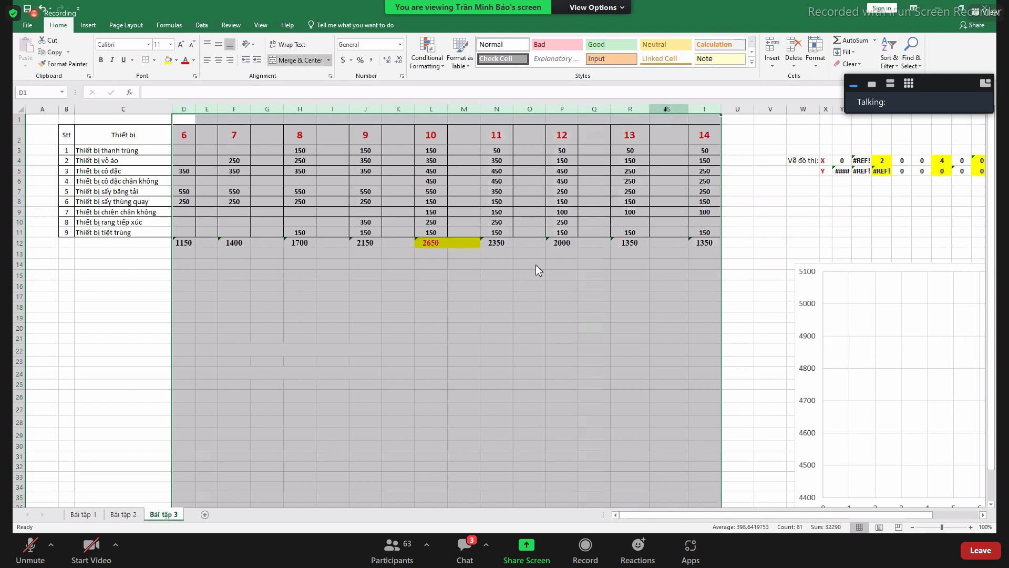
right_click(666, 109)
click(697, 232)
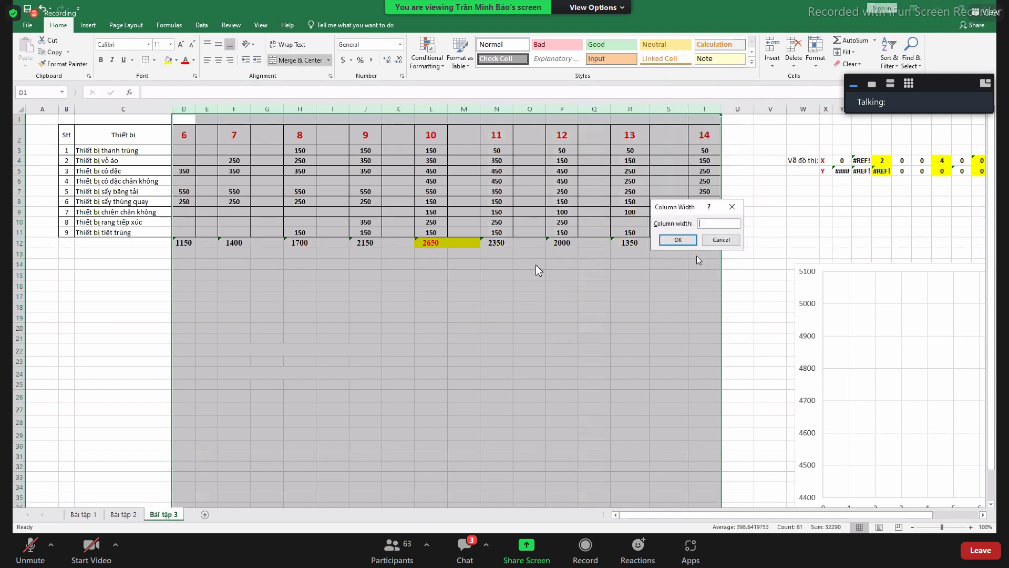
key(Return)
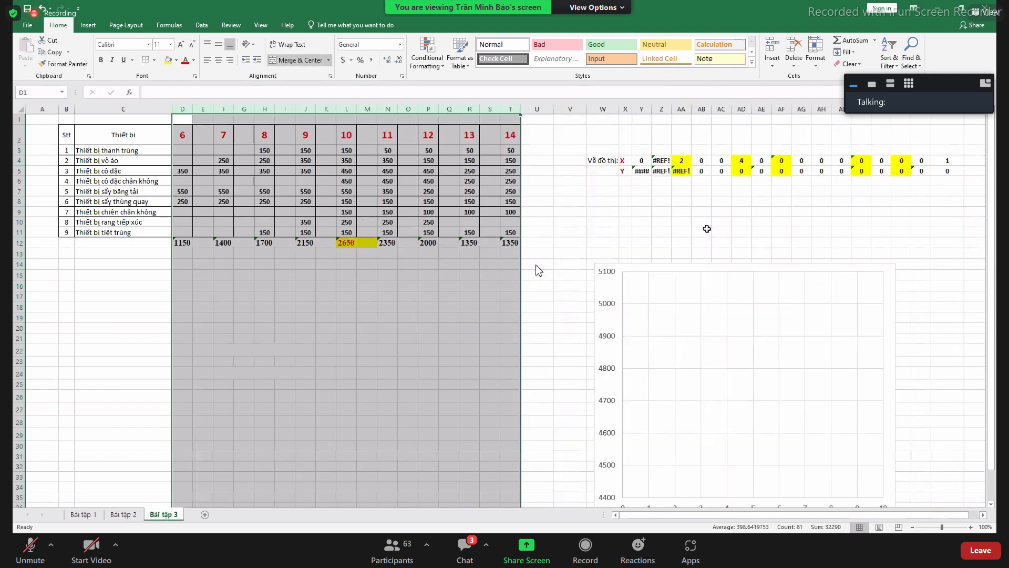
click(395, 317)
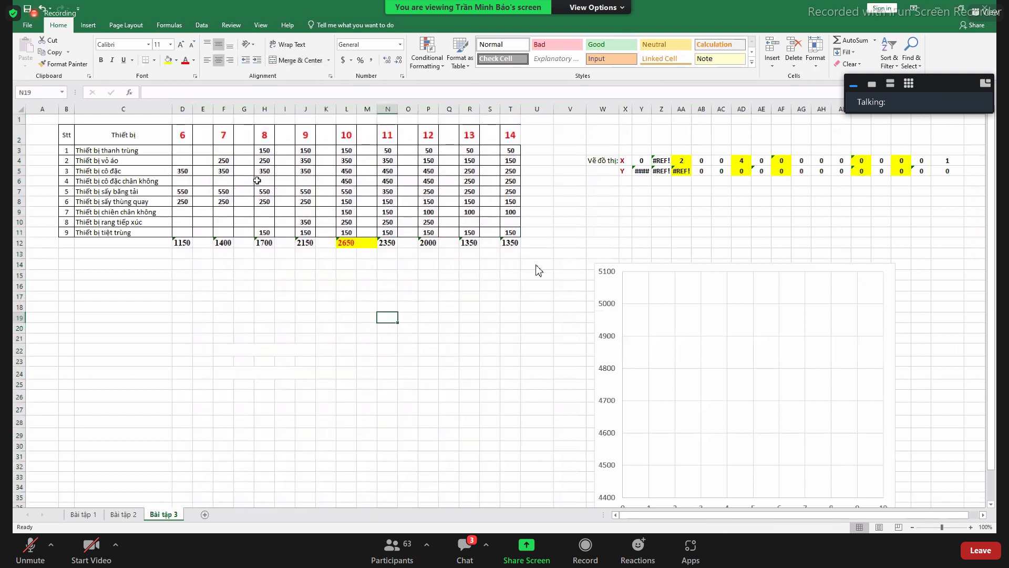
Label the blank columns after hours 6, 7, 8 and 9 in the header row with the repeated hours 6, 7, 8 and 9
click(207, 140)
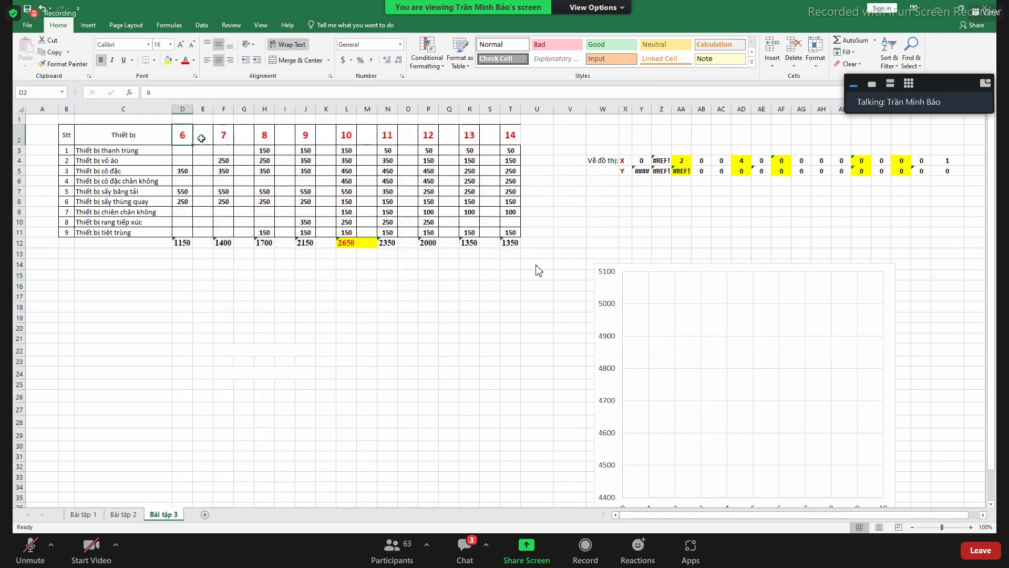
text(6)
key(Tab)
key(Tab)
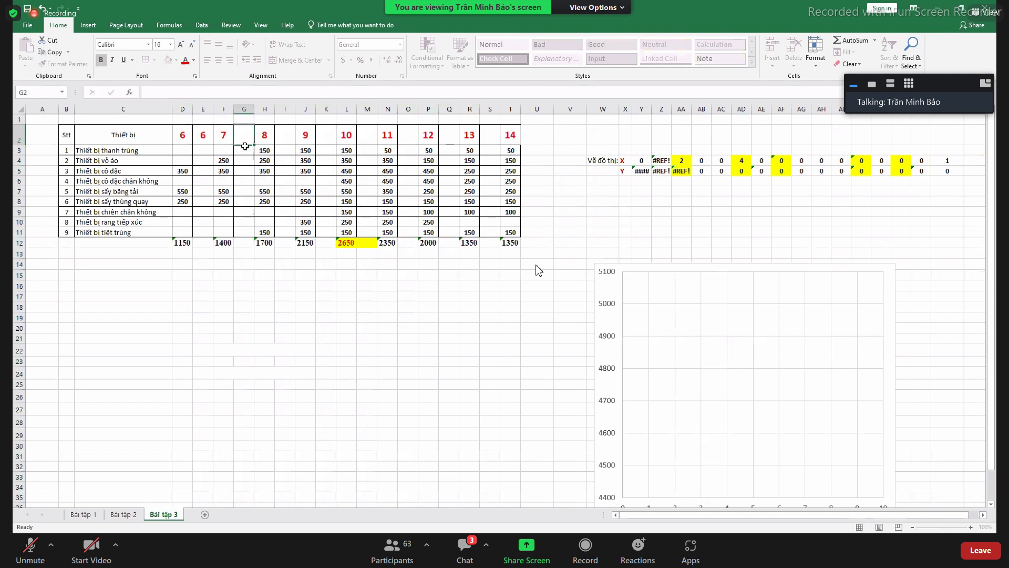
text(7)
key(Tab)
key(Tab)
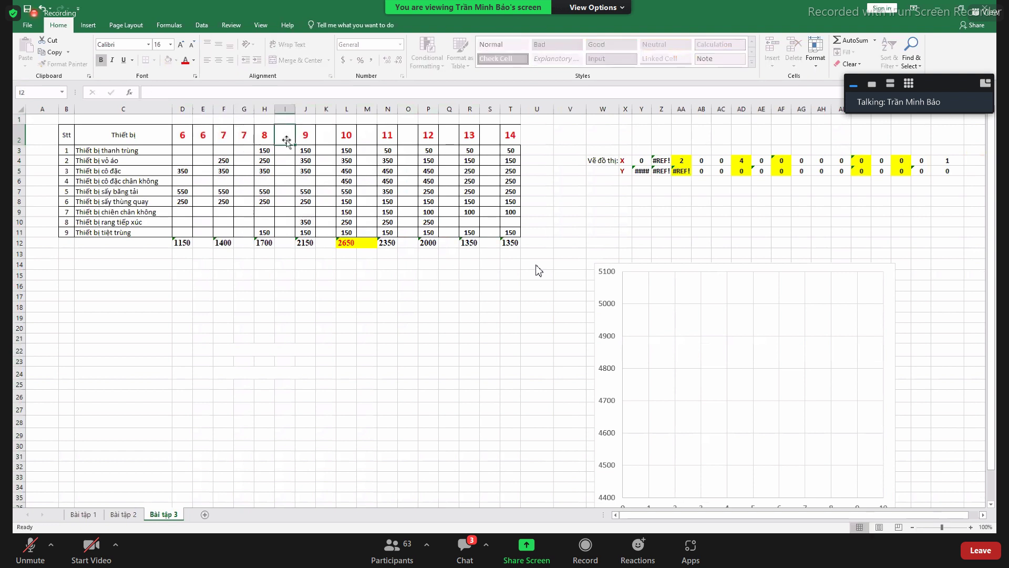
text(8)
key(Tab)
key(Tab)
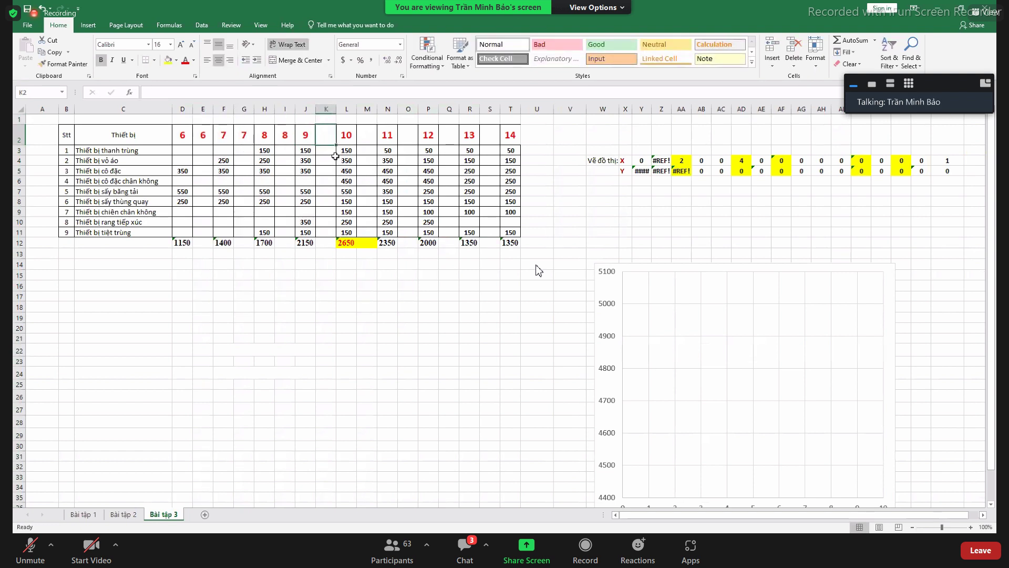
text(9)
key(Tab)
key(Tab)
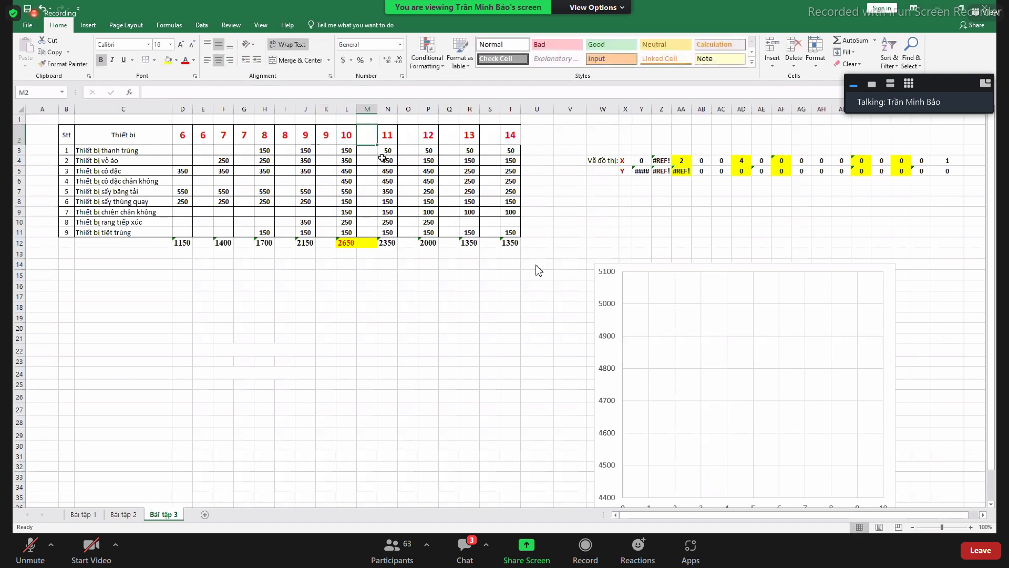
Label the blank header cells M2, O2, Q2 and S2 with the repeated hours 10, 11, 12 and 13
text(1)
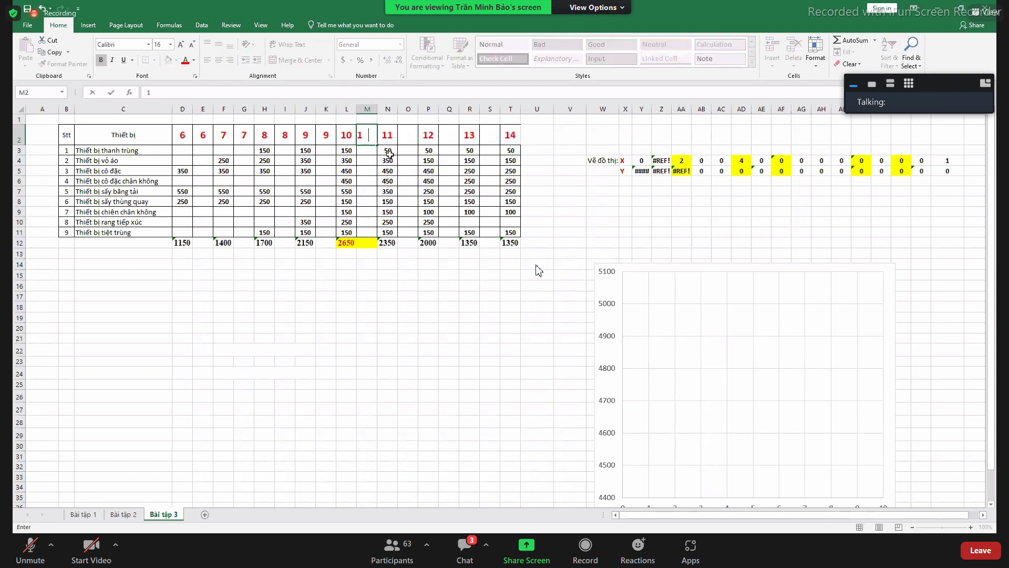
text(0)
key(Tab)
key(Tab)
text(11)
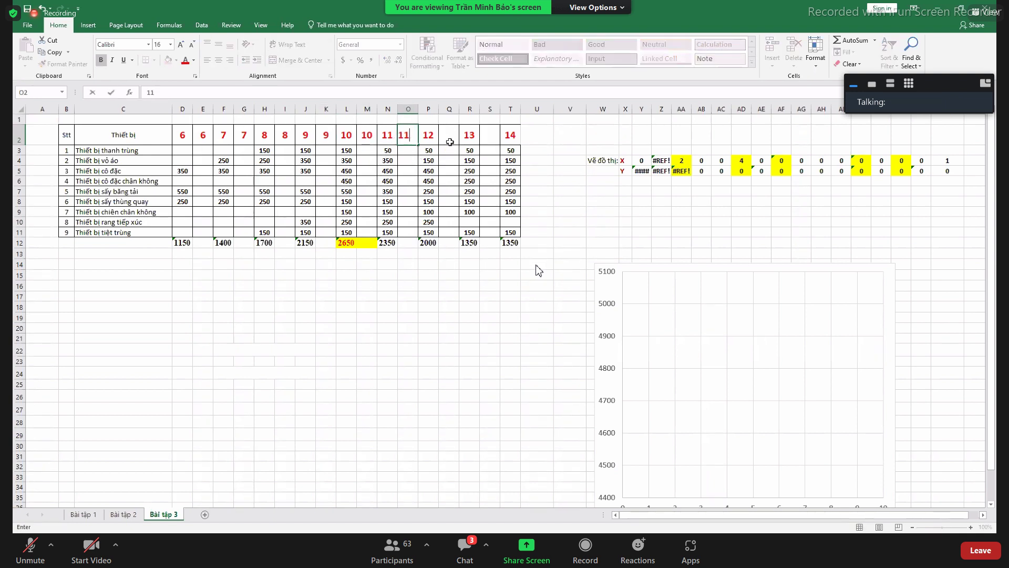
key(Tab)
key(Tab)
text(12)
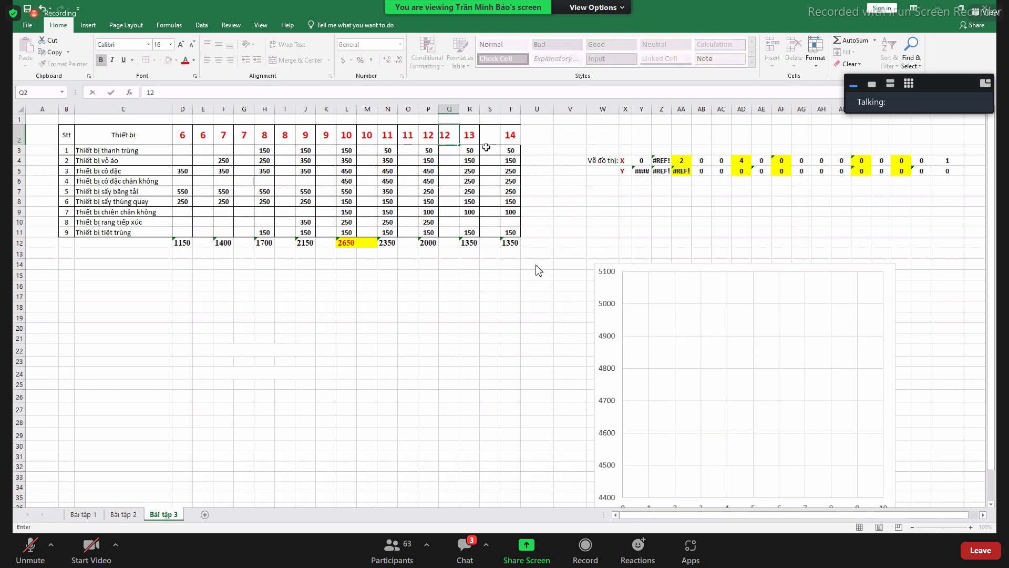
key(Tab)
key(Tab)
text(1)
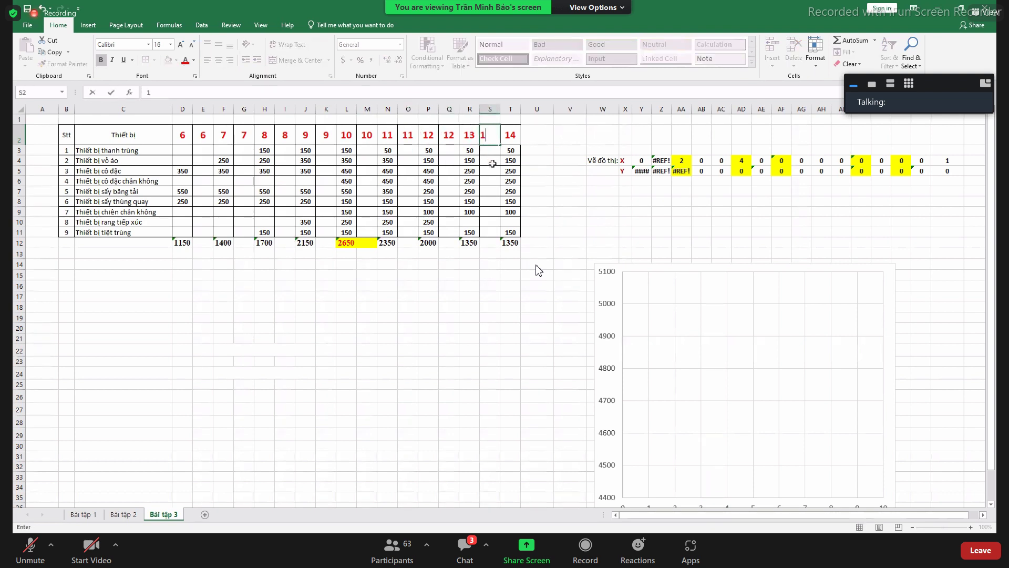
text(3)
Copy the whole hour 14 column T into column U beside it
click(510, 111)
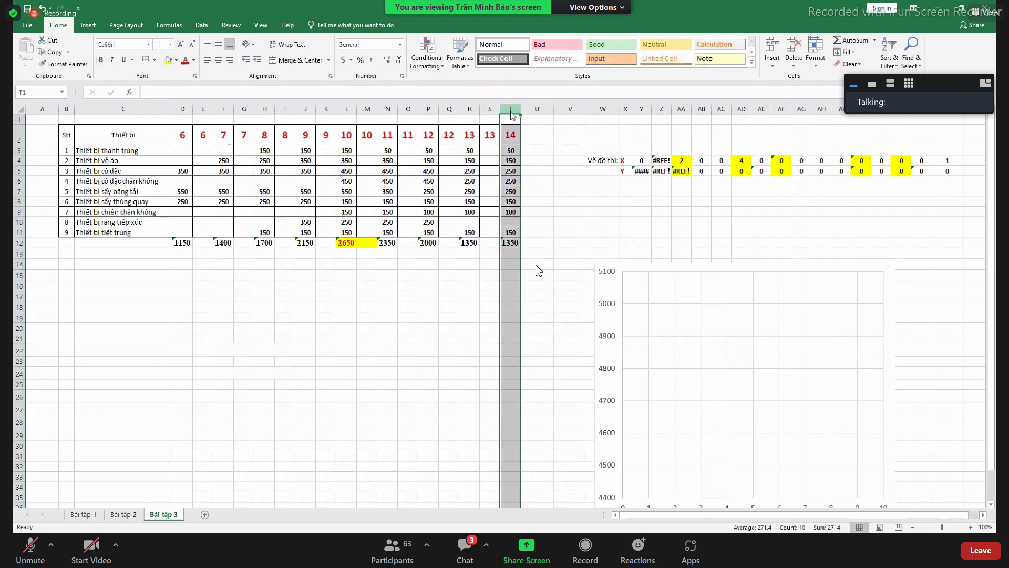
right_click(510, 112)
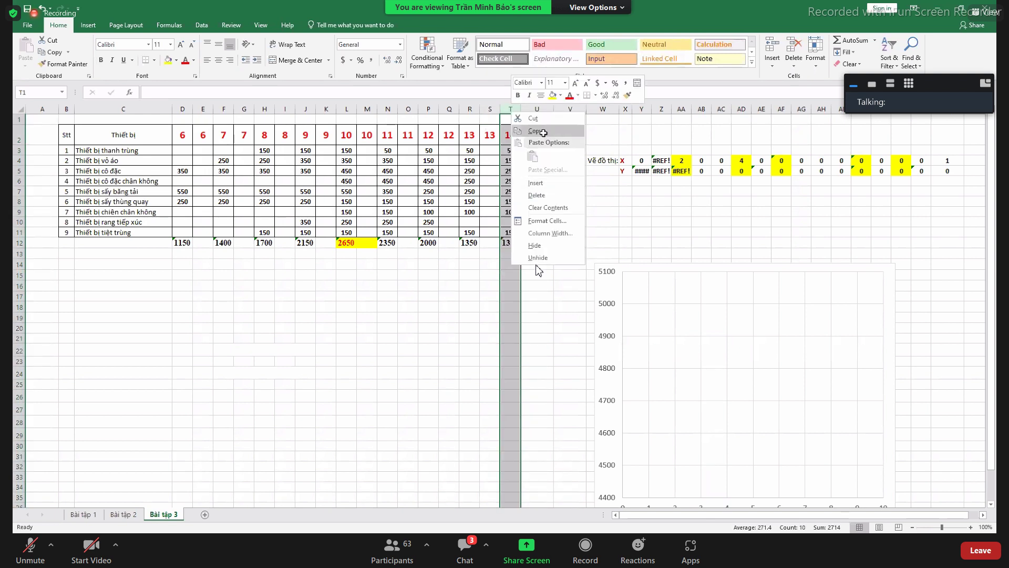
click(543, 131)
right_click(542, 113)
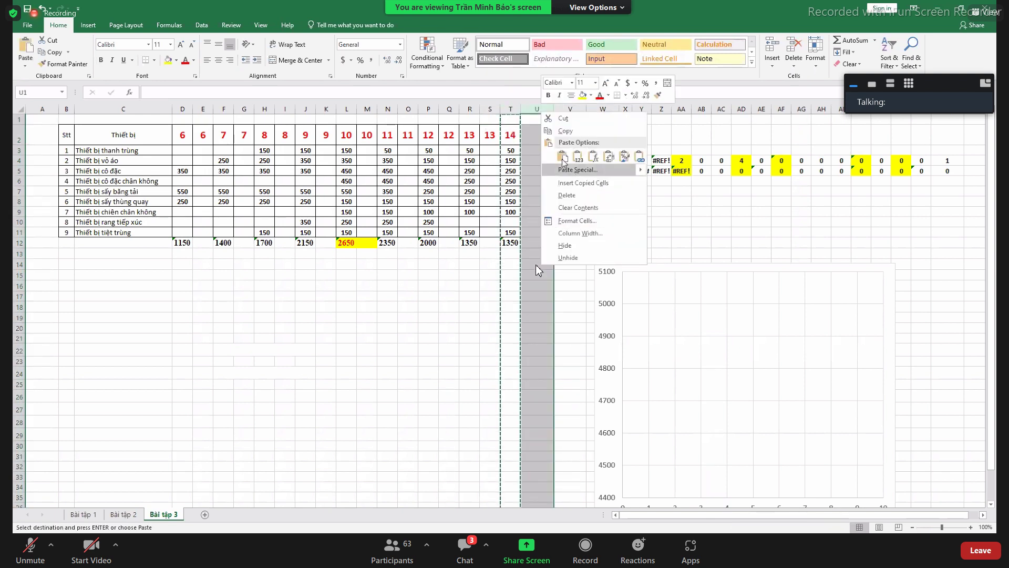
key(ctrl+v)
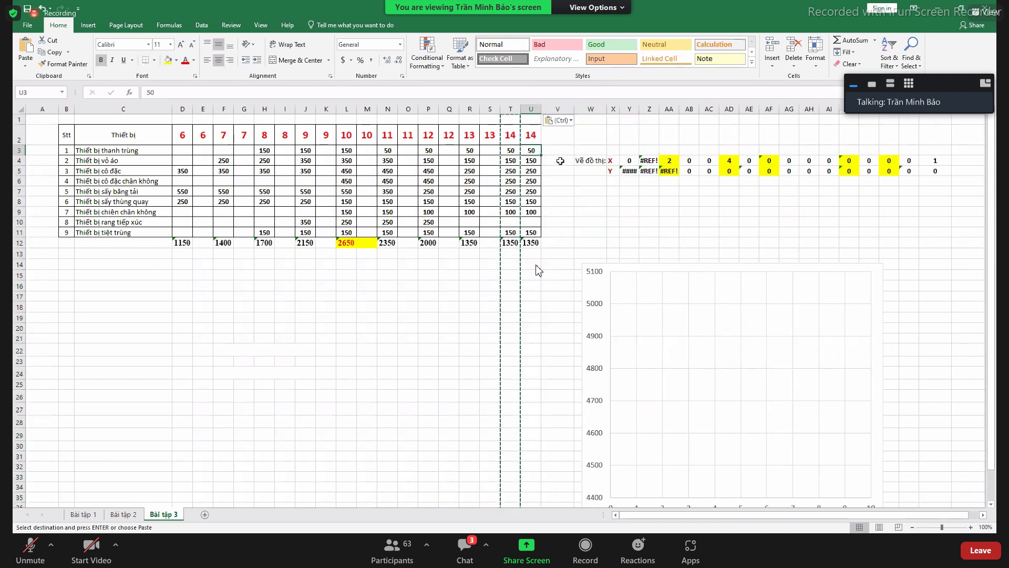
Set all equipment values in the second hour 14 column, U3:U11, to 0
key(Return)
click(529, 149)
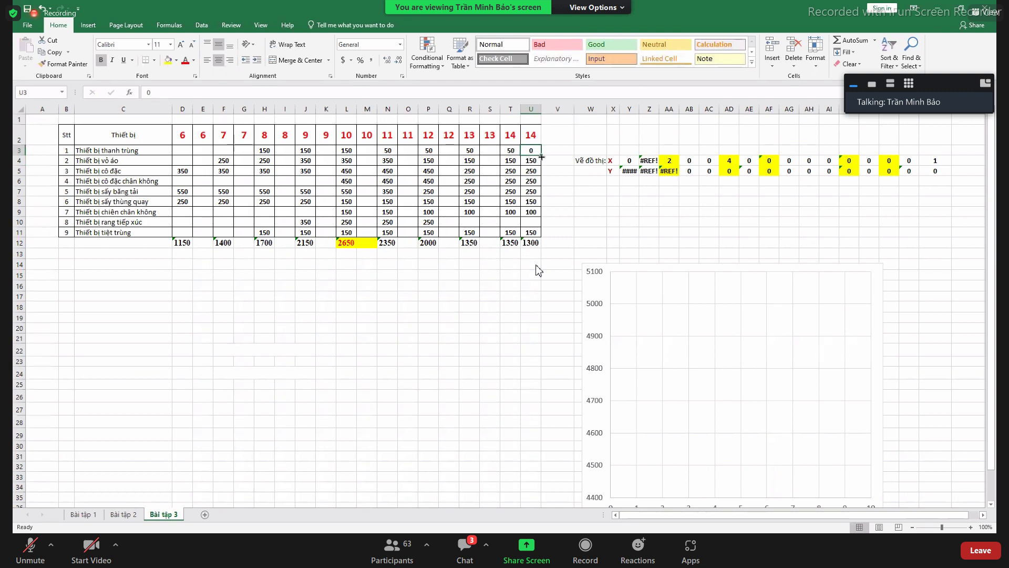
drag(542, 157, 534, 242)
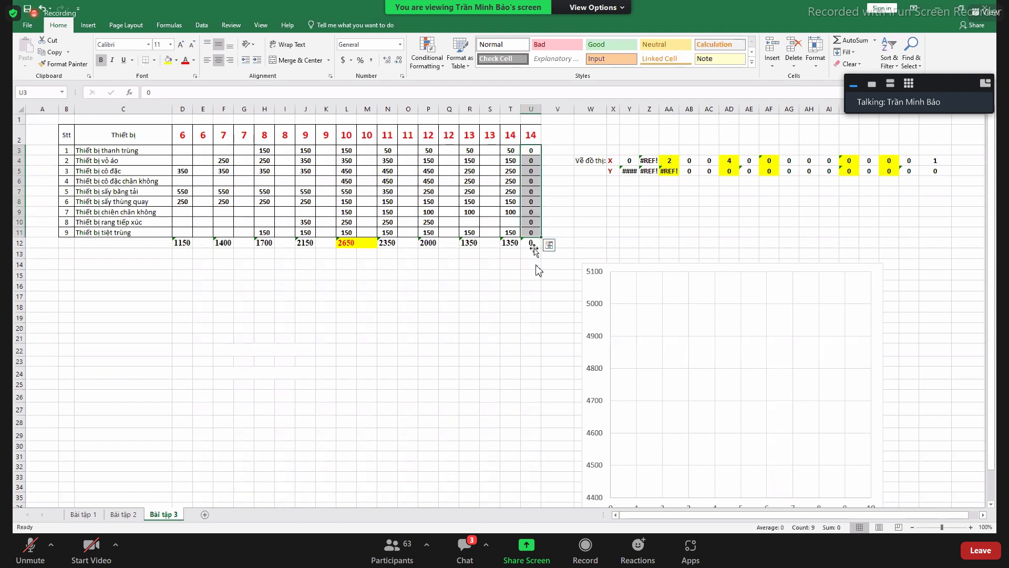
click(532, 243)
click(532, 272)
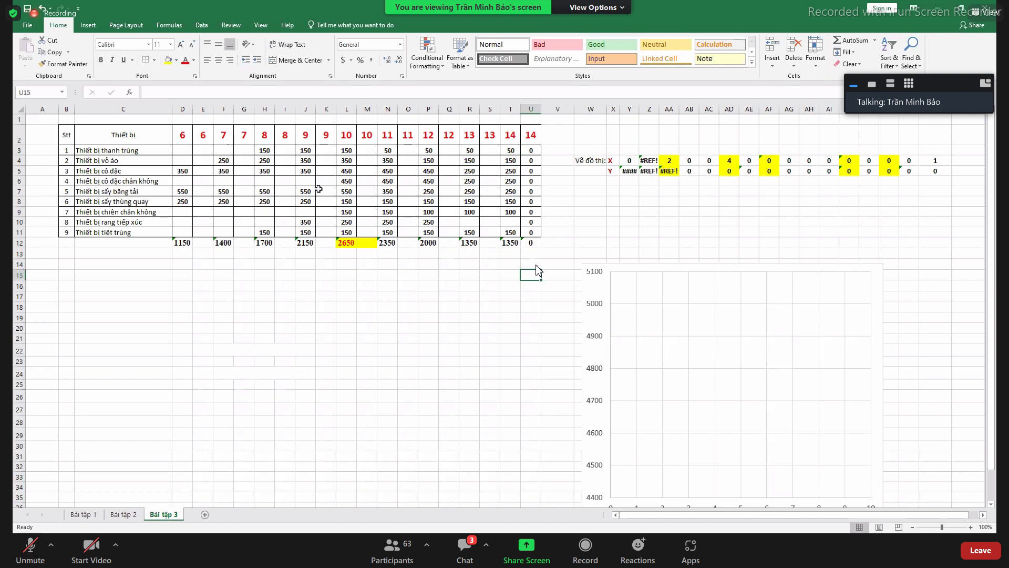
Fill the 350 in D5 across the Thiết bị cô đặc row through the second hour 7 column
click(205, 163)
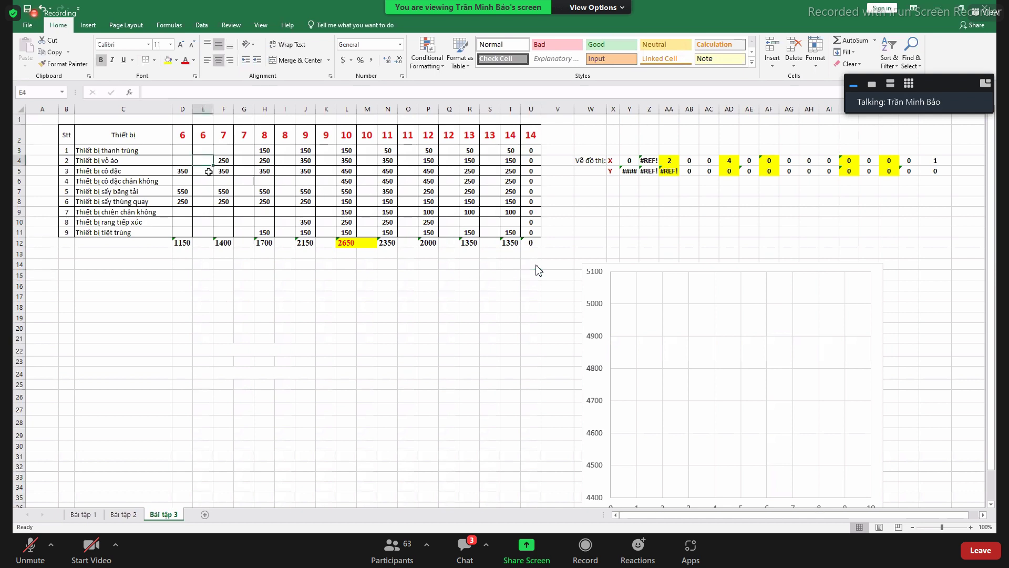
click(223, 161)
click(189, 174)
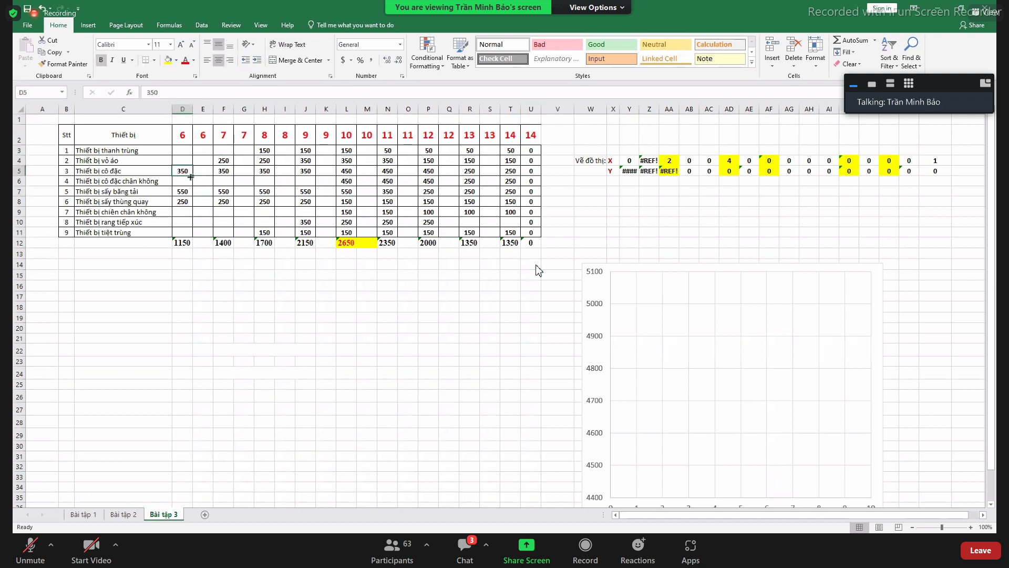
click(241, 171)
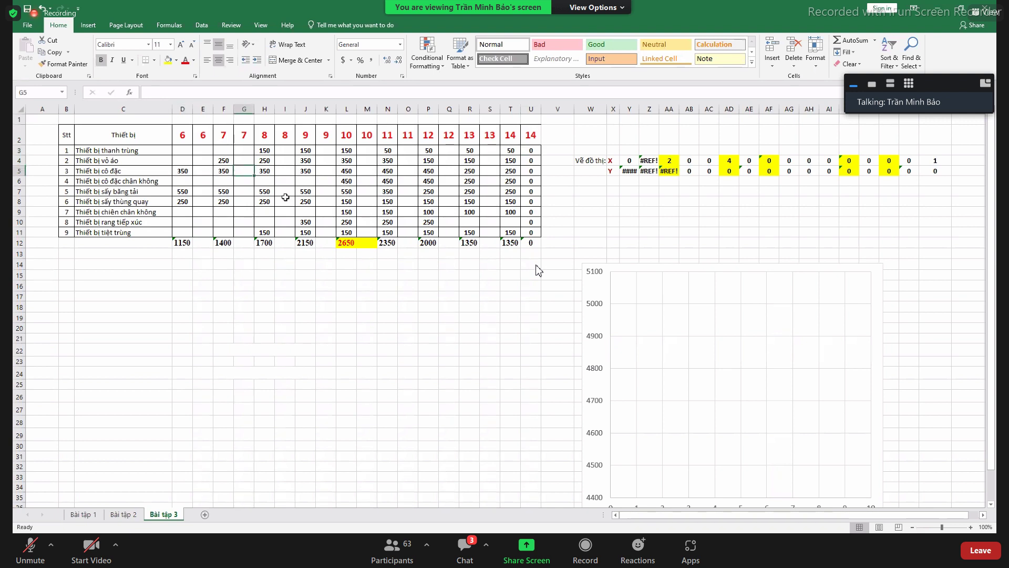
click(286, 173)
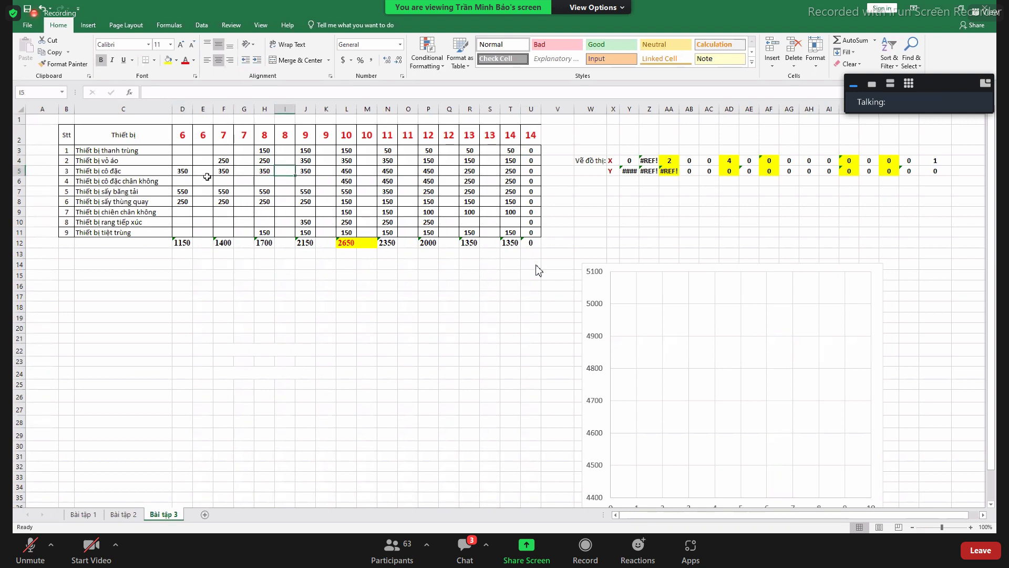
mouse_move(191, 172)
mouse_down()
mouse_move(245, 184)
mouse_move(231, 178)
mouse_move(257, 177)
mouse_up()
click(230, 173)
click(278, 181)
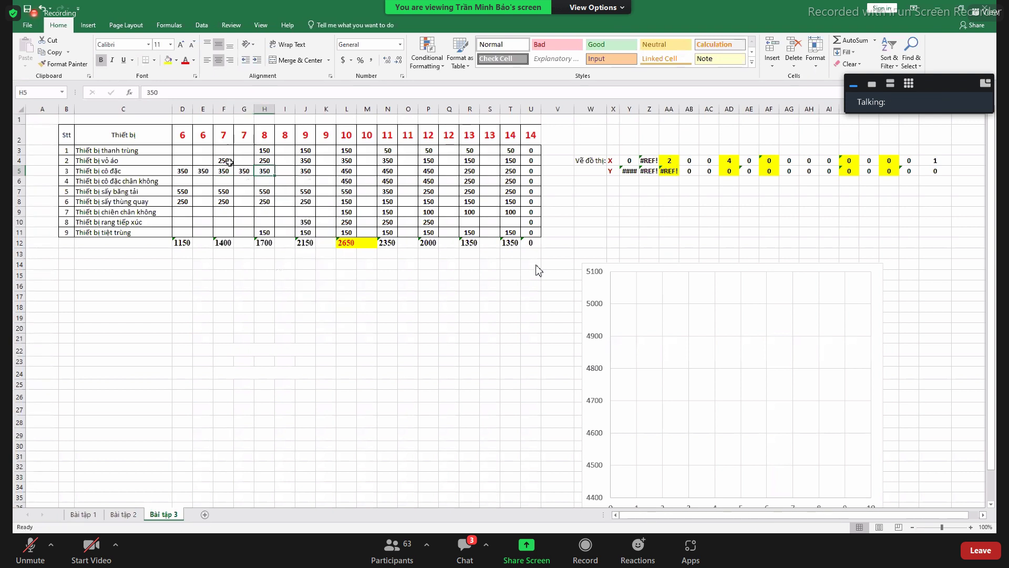
Copy the 250 of Thiết bị vỏ áo at hour 7 into the repeated hour 7 cell G4
click(233, 161)
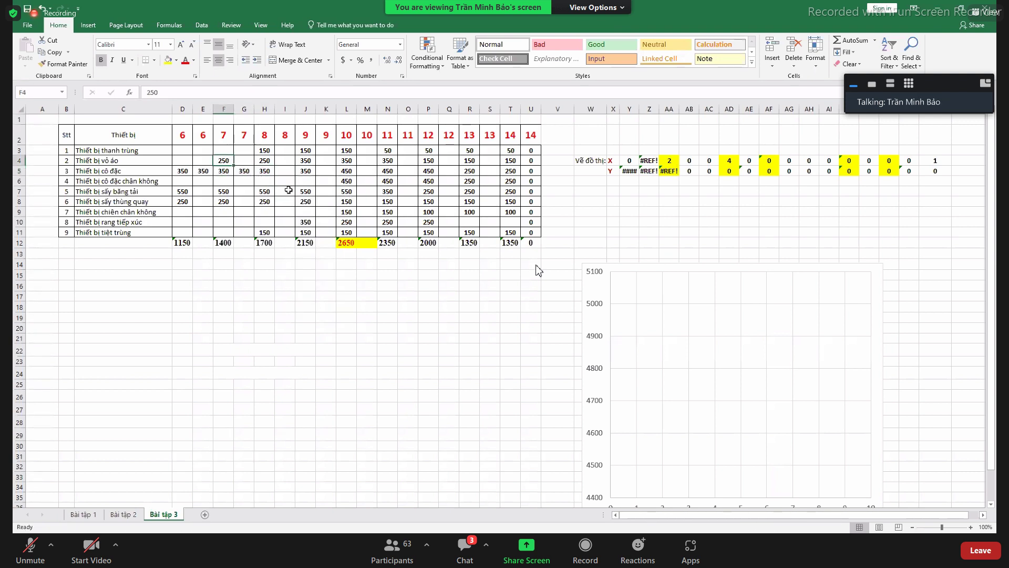
key(ctrl+c)
click(244, 160)
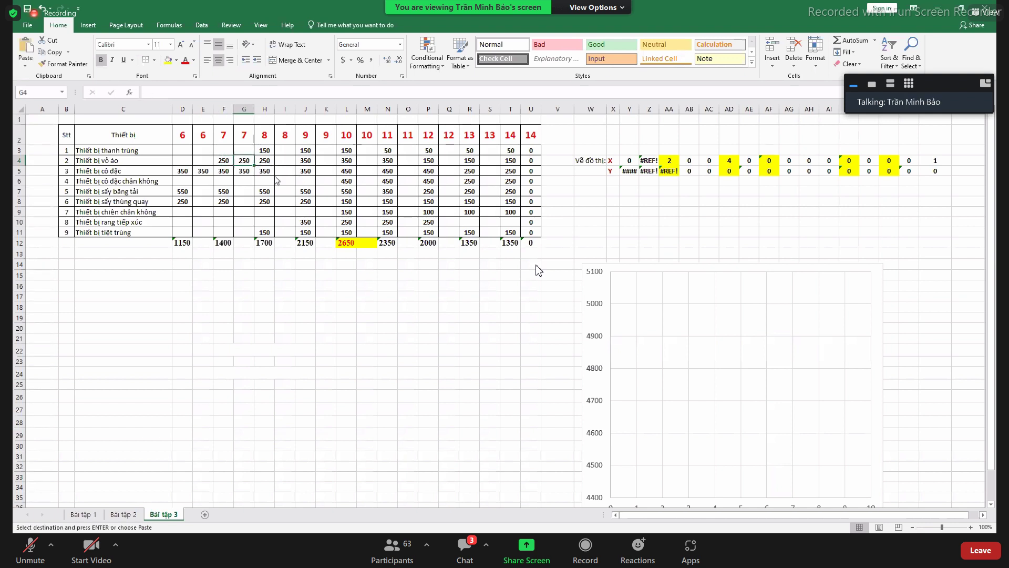
key(ctrl+v)
key(Escape)
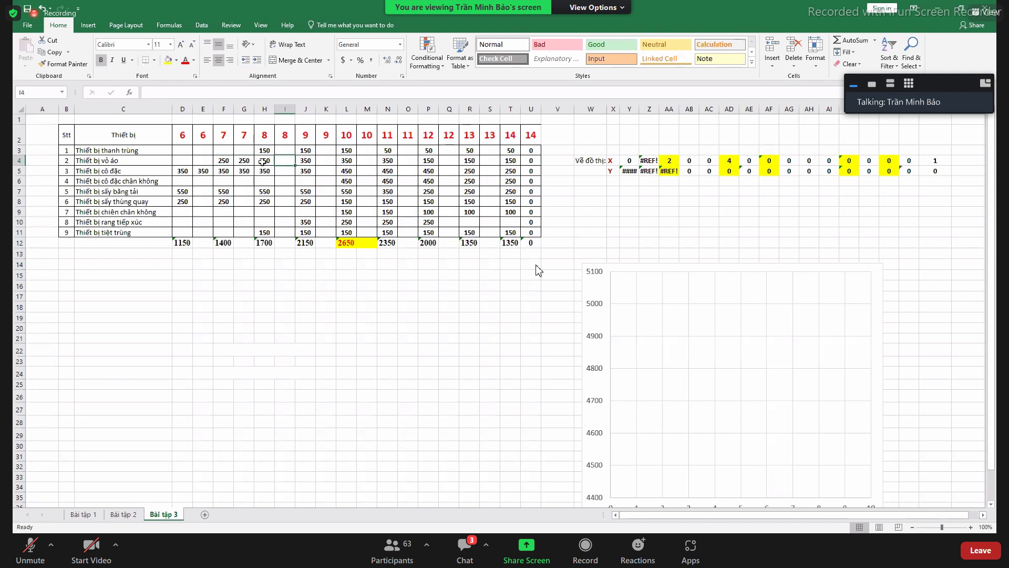
Enter 250 for Thiết bị vỏ áo in the second hour 8 cell I4 and the first hour 9 cell J4
key(Right)
click(284, 163)
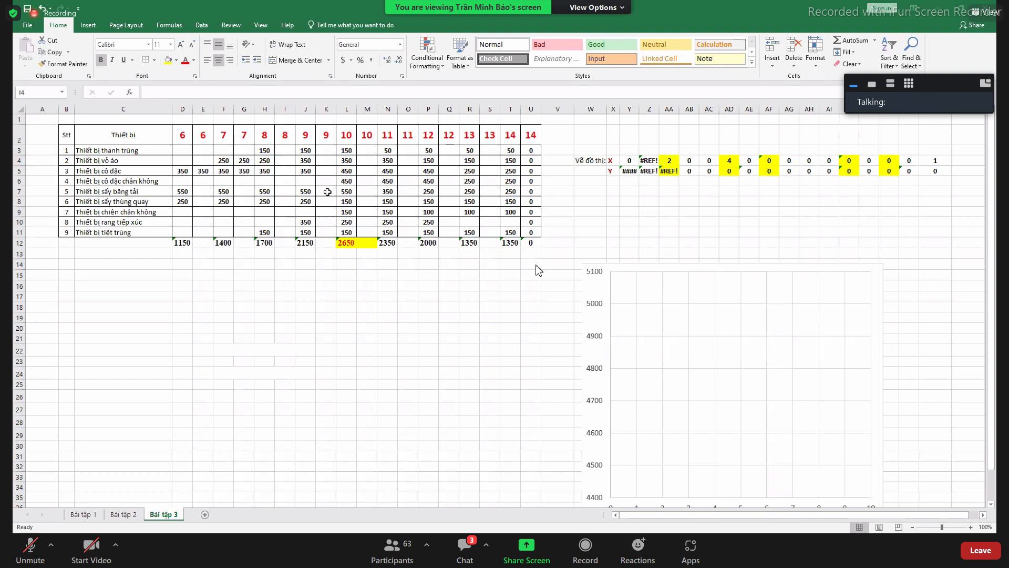
click(318, 163)
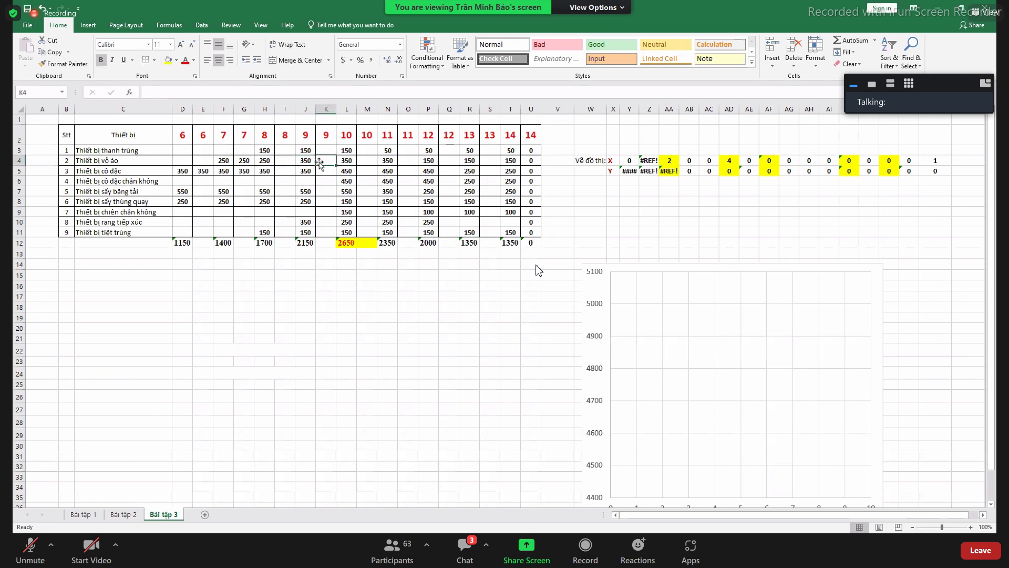
click(292, 162)
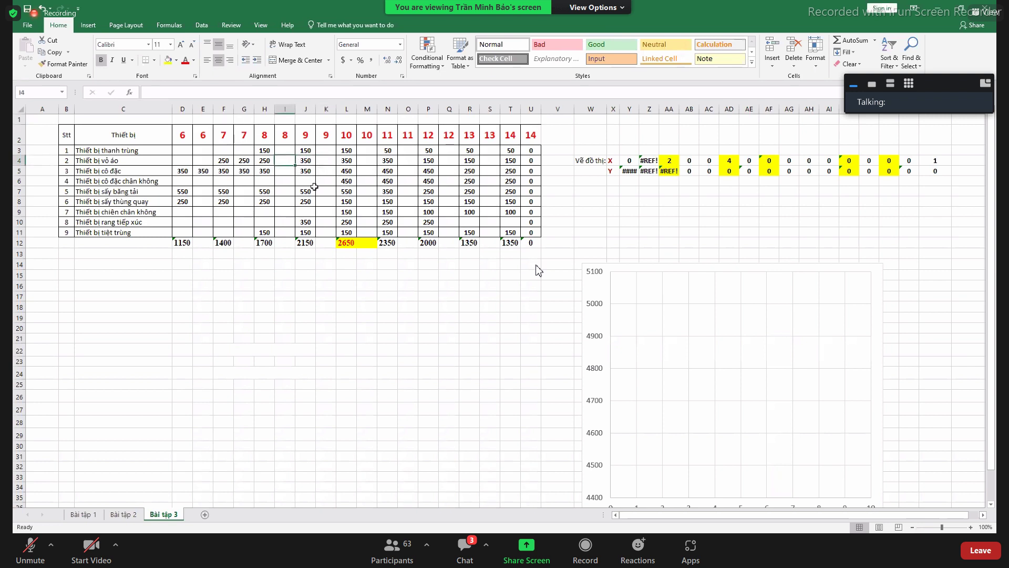
text(250)
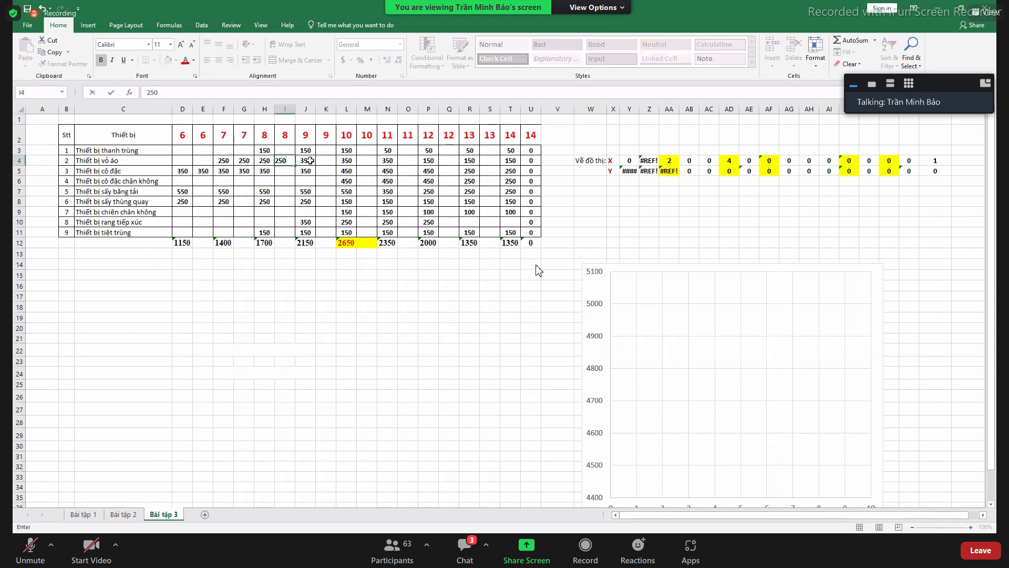
click(309, 161)
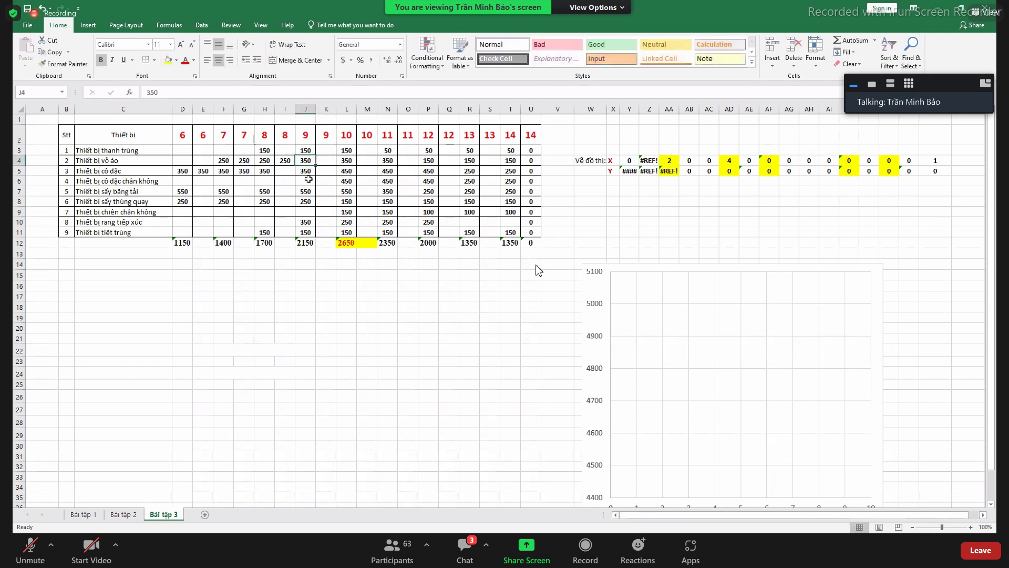
text(250)
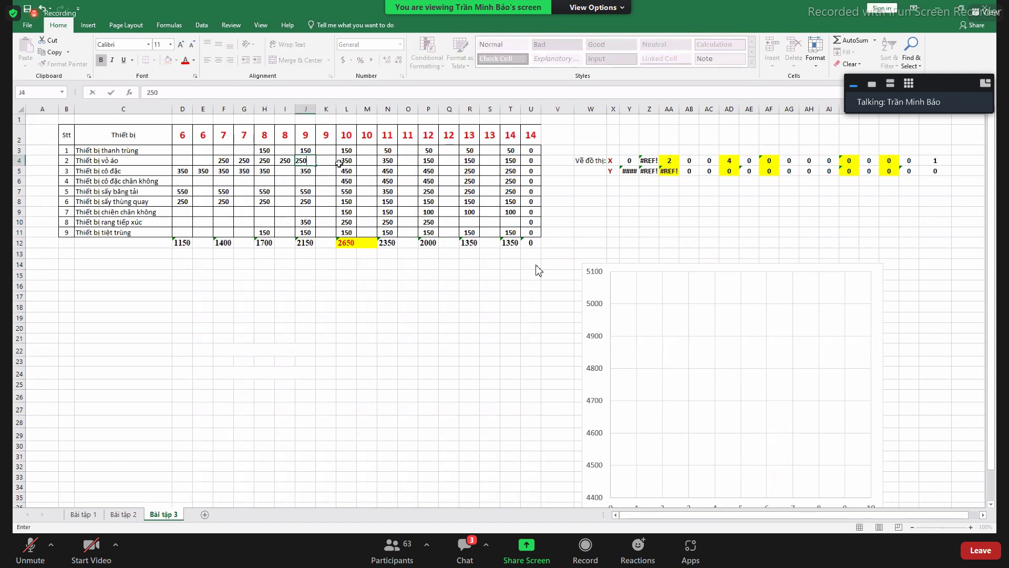
Enter 350 for Thiết bị vỏ áo in the second hour 9 cell K4
click(334, 161)
text(3)
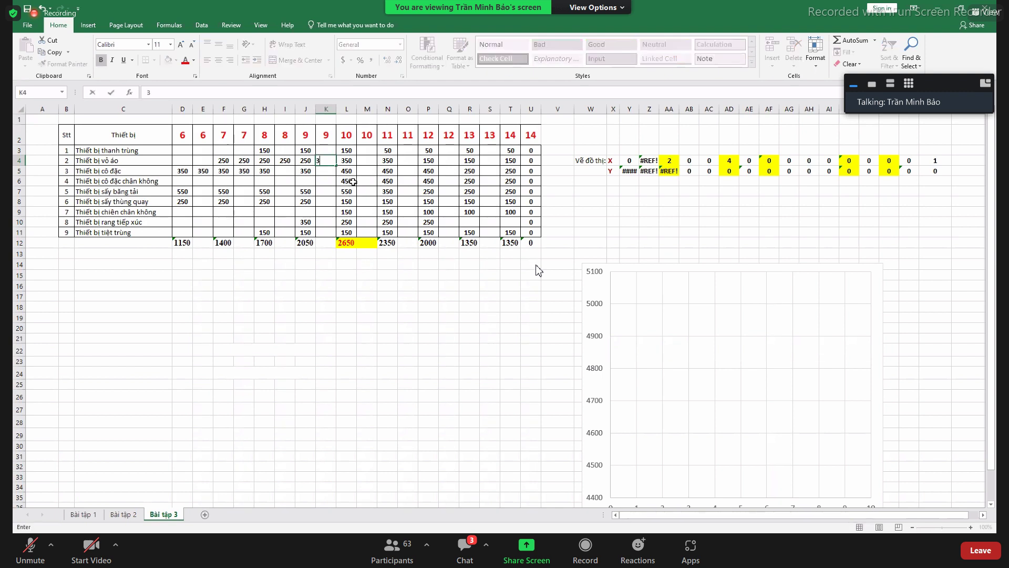
text(50)
click(371, 287)
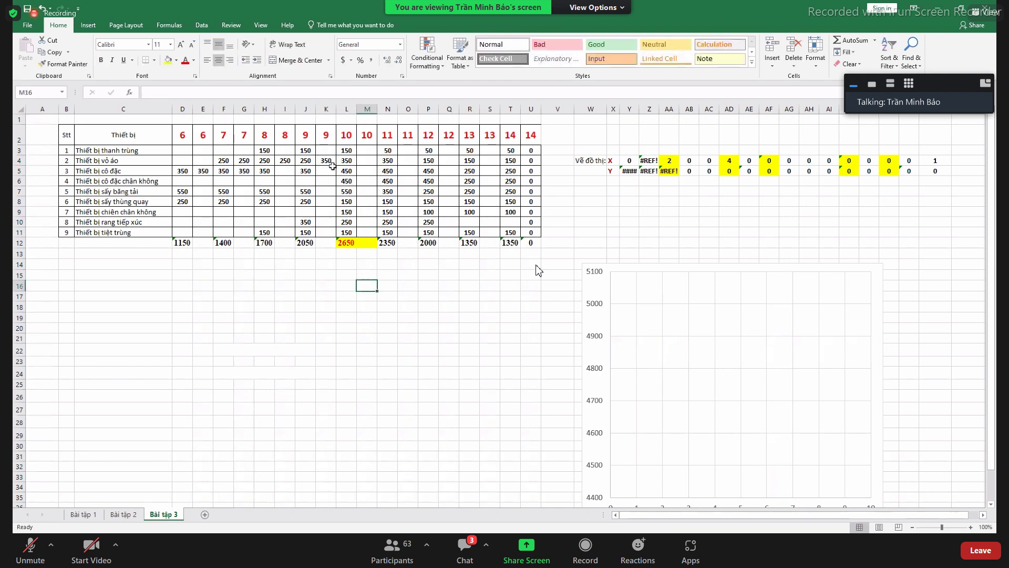
Enter 150 for Thiết bị vỏ áo in the second hour 11 cell O4
click(335, 161)
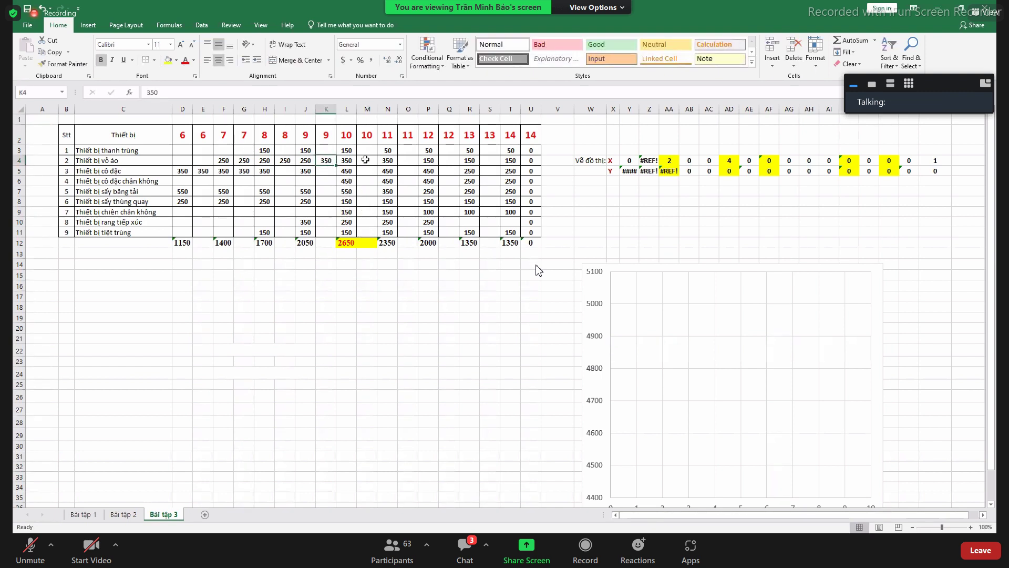
click(363, 161)
click(406, 163)
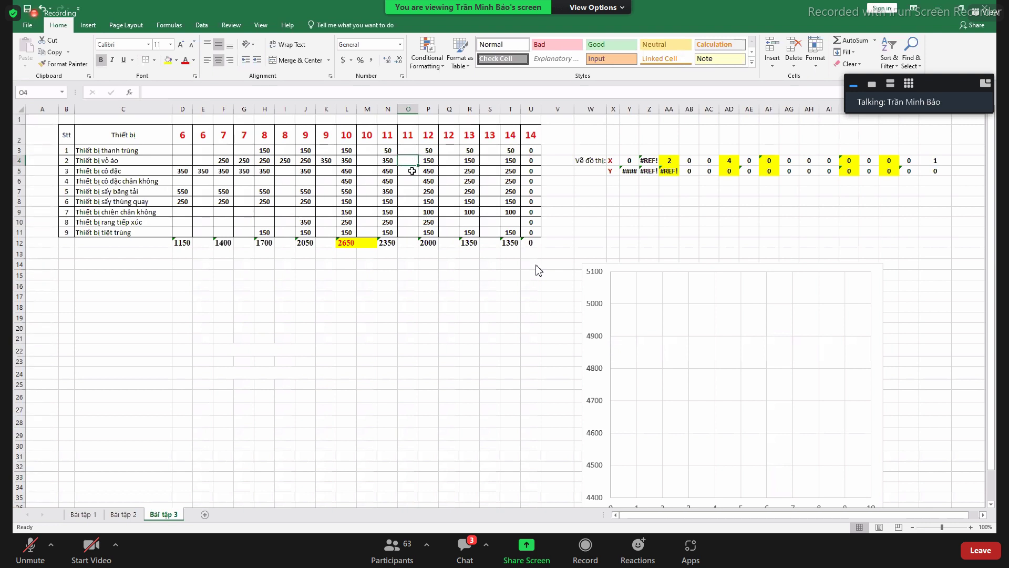
text(150)
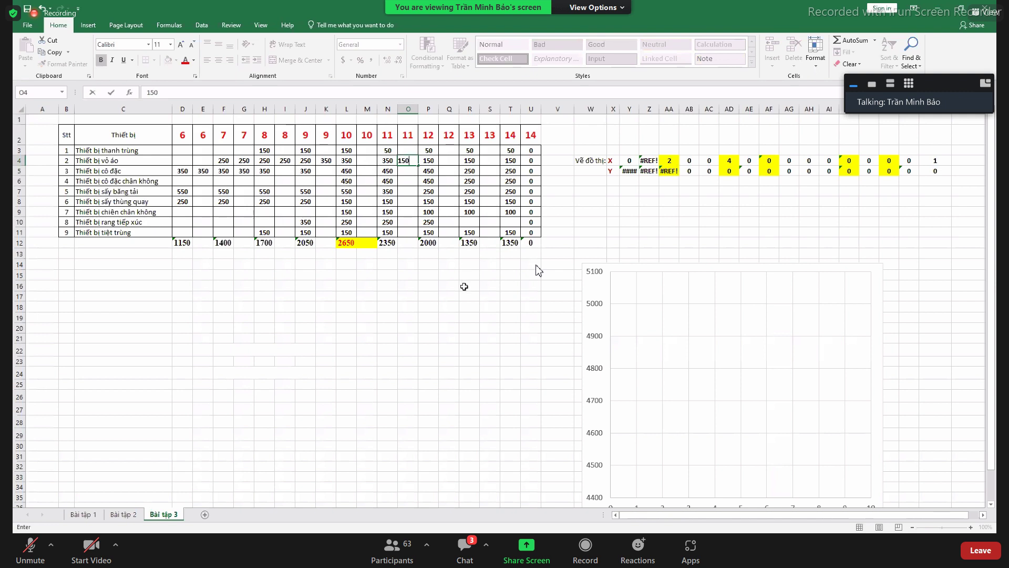
click(465, 286)
Enter 350 for Thiết bị vỏ áo in the second hour 10 cell M4
click(367, 162)
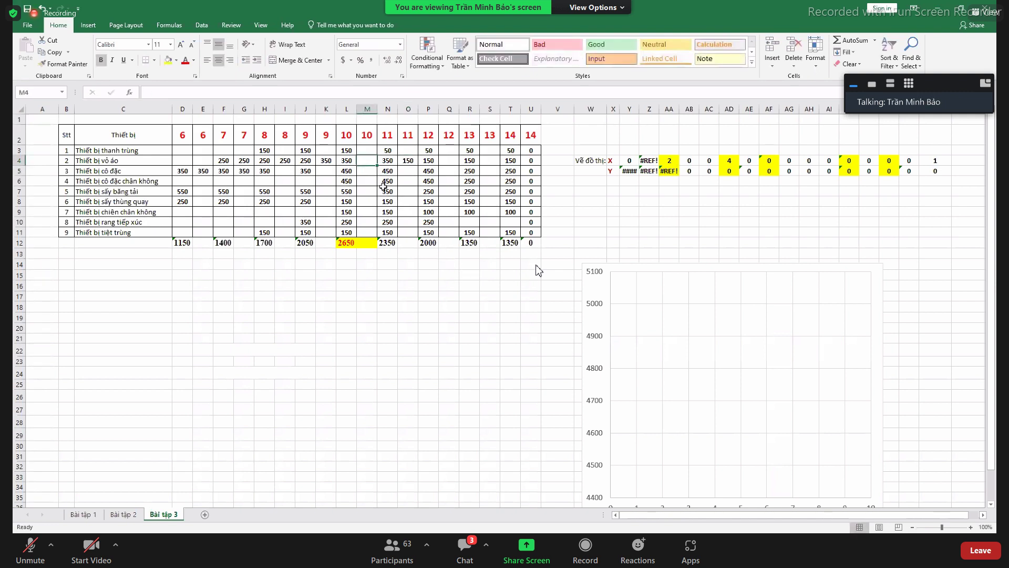
text(350)
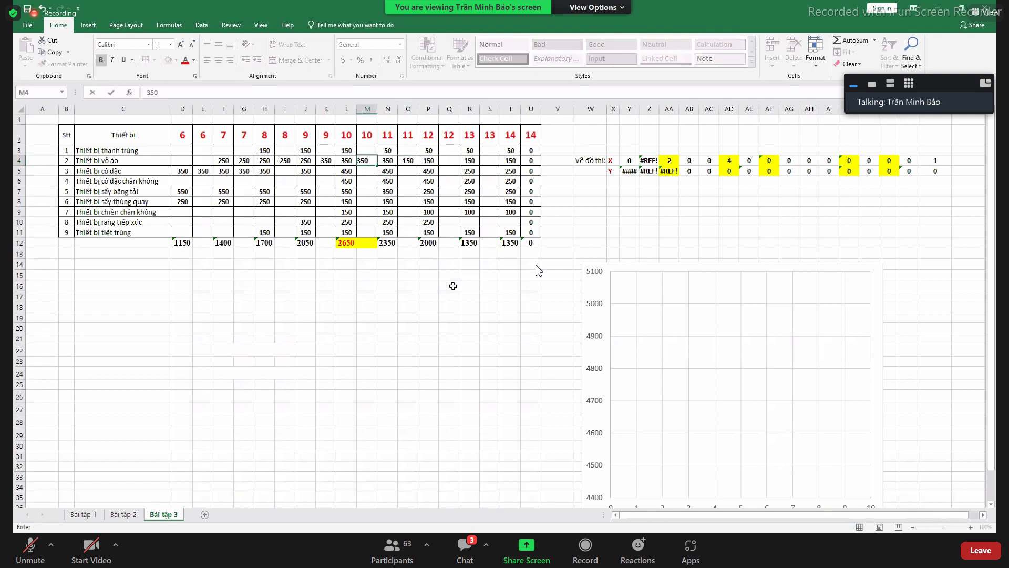
click(450, 285)
click(384, 169)
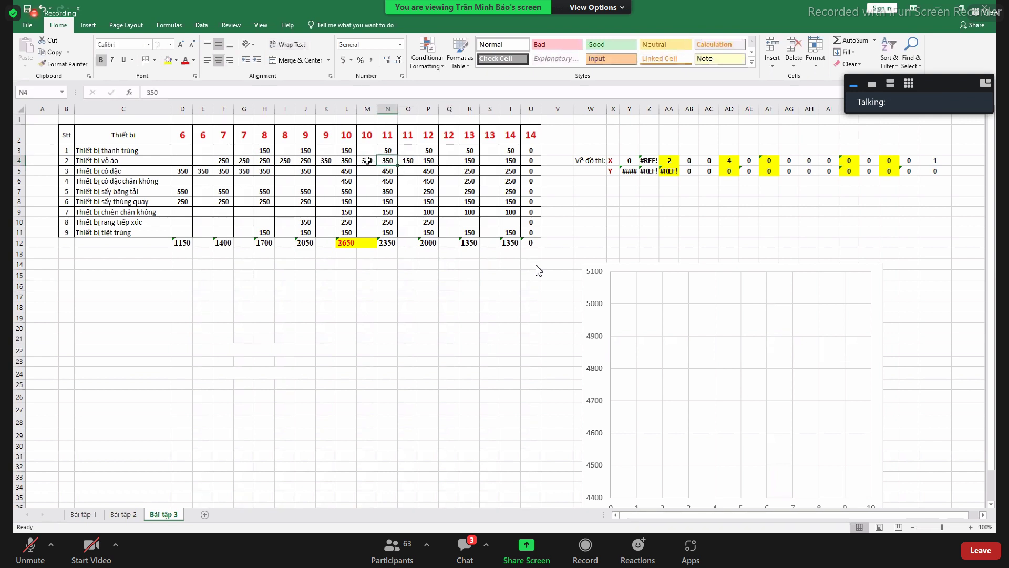
click(367, 161)
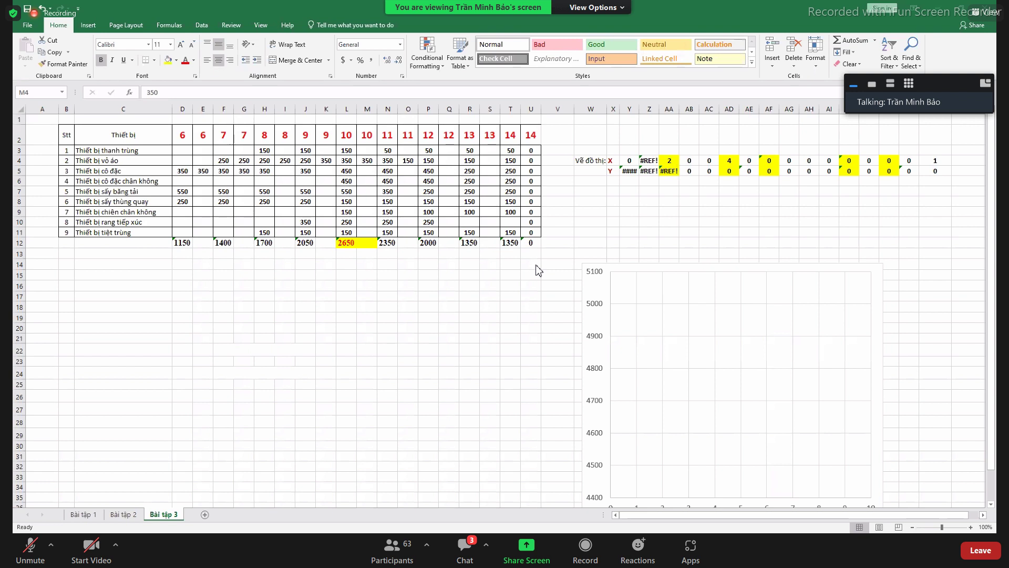
click(366, 160)
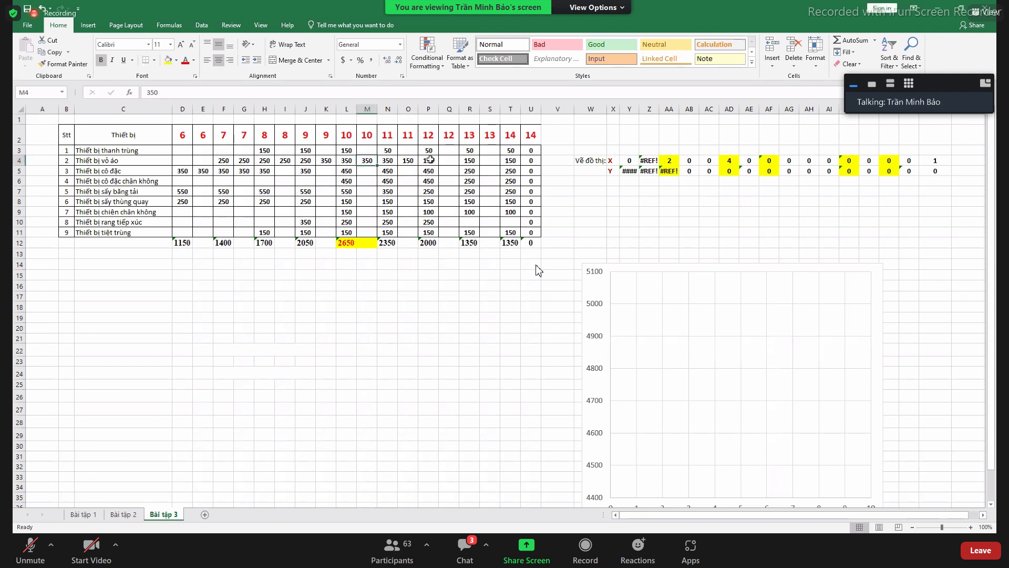
Correct the Thiết bị vỏ áo value in the second hour 11 cell O4 to 350
click(431, 160)
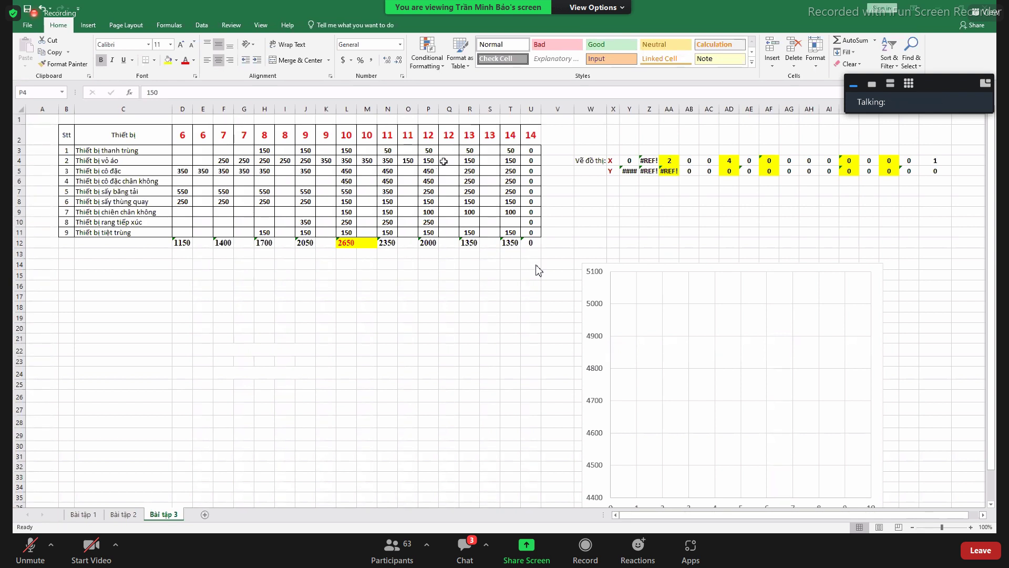
click(408, 162)
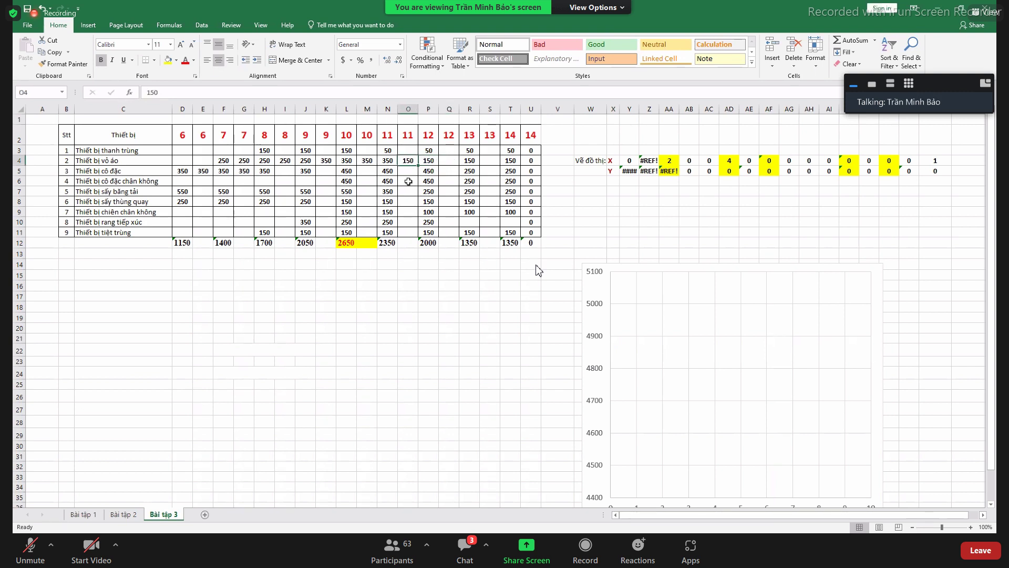
text(3500)
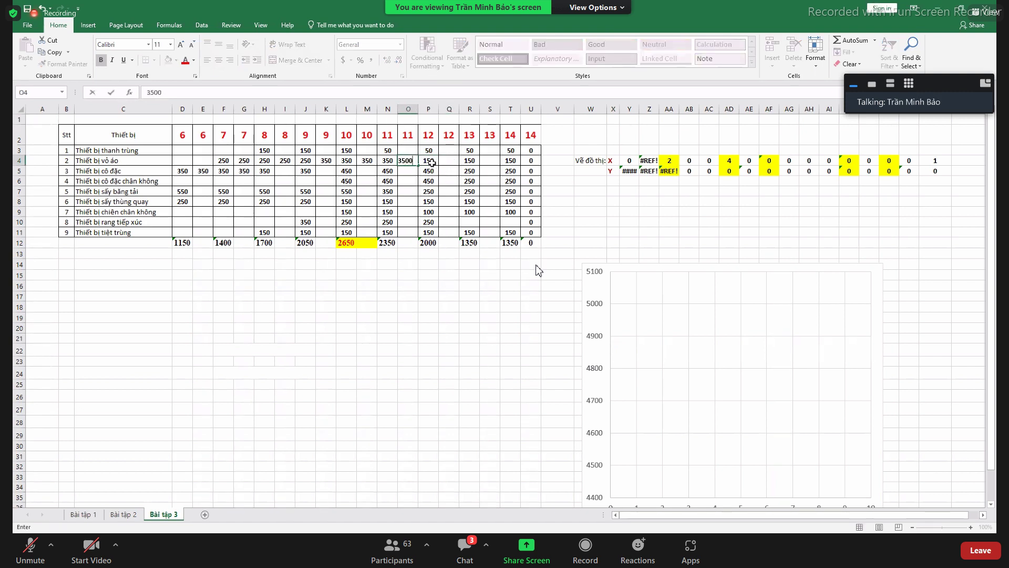
key(BackSpace)
key(BackSpace)
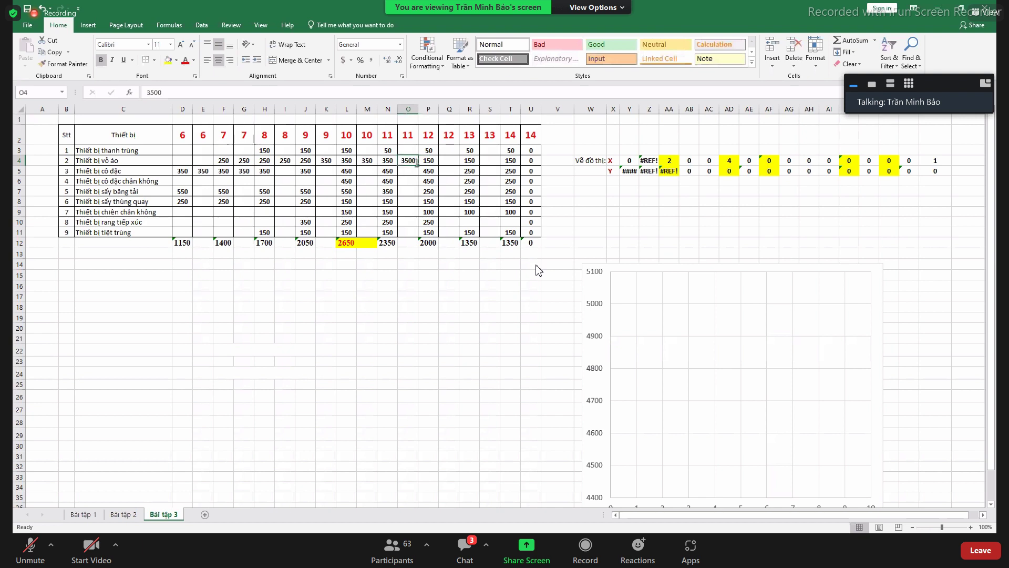
text(0)
key(Tab)
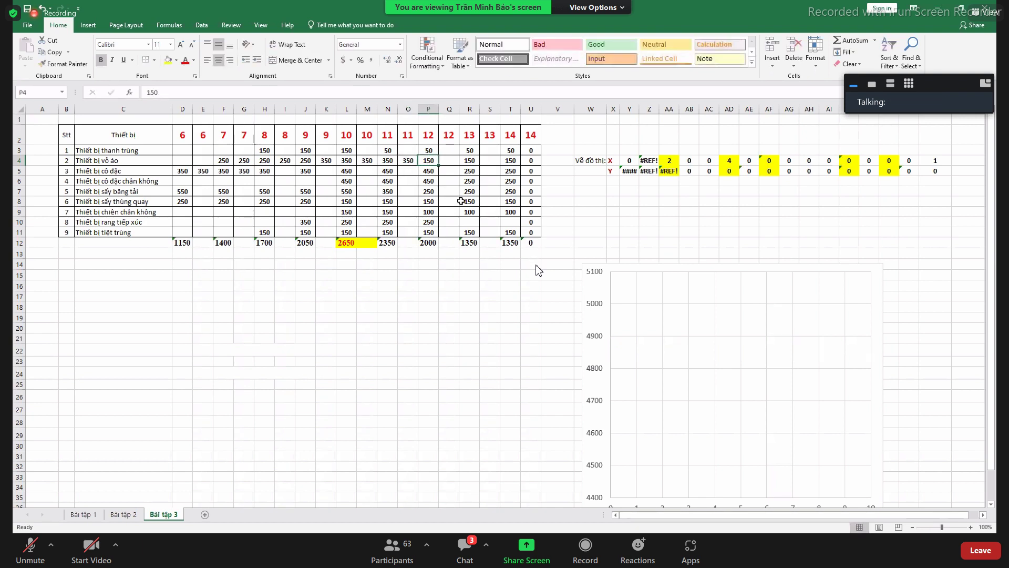
Set Thiết bị vỏ áo to 350 in the first hour 12 cell P4 and 150 in the second hour 12 cell Q4
text(350)
key(Tab)
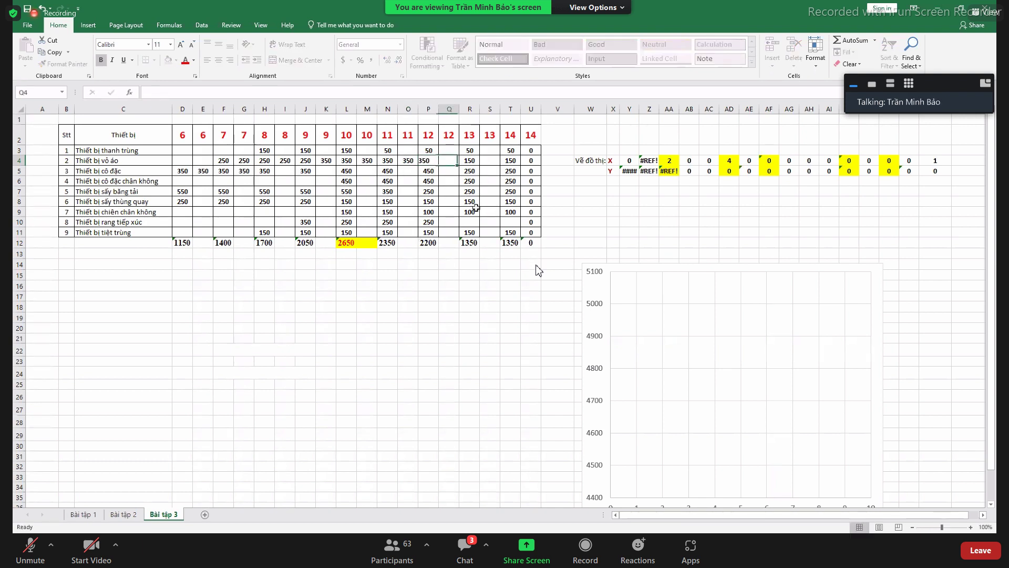
text(150)
click(508, 253)
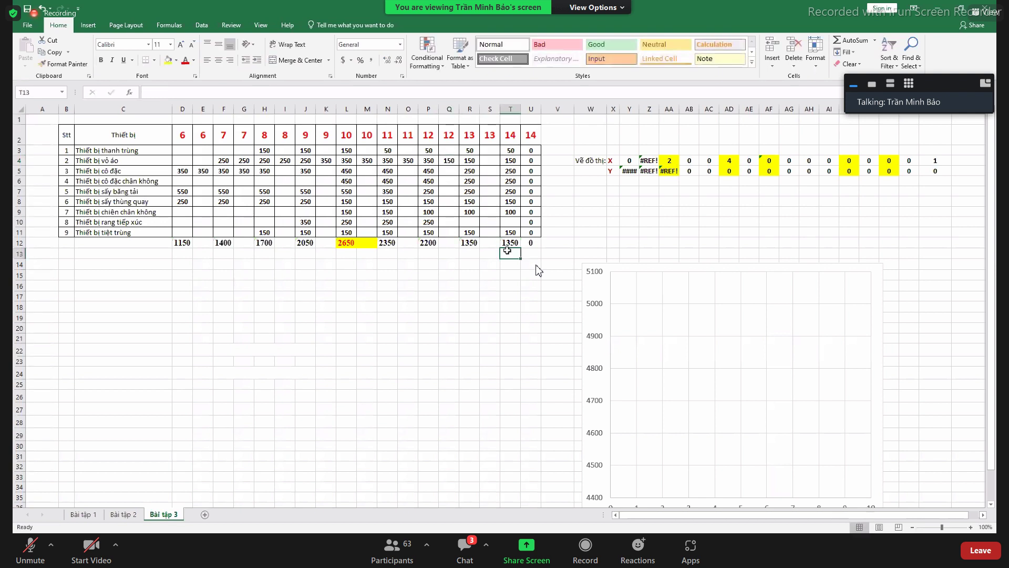
Enter 150 for Thiết bị thanh trùng in the second hour 8, 9 and 10 cells and the first hour 11 cell N3
click(289, 153)
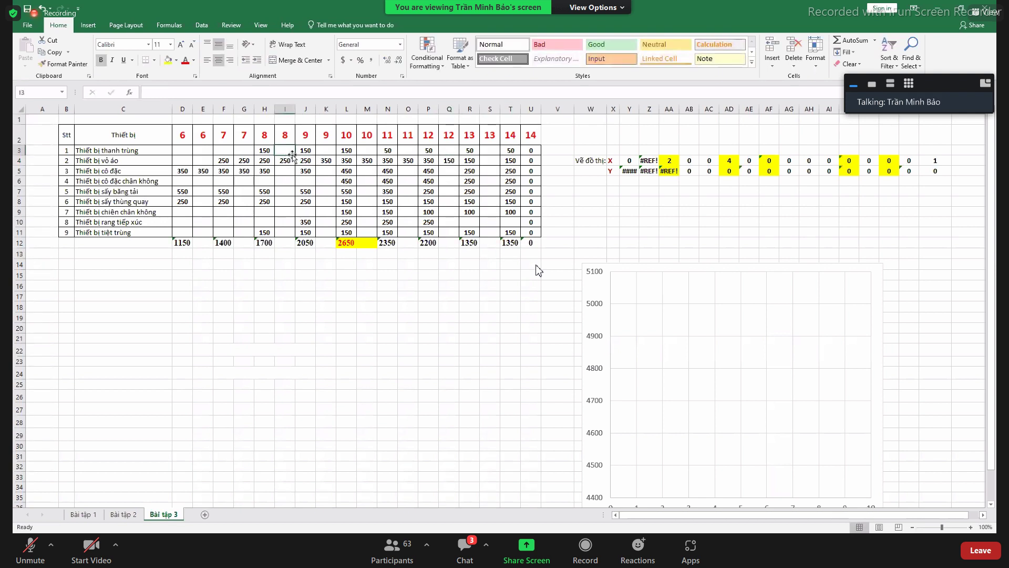
text(150)
key(Tab)
key(Tab)
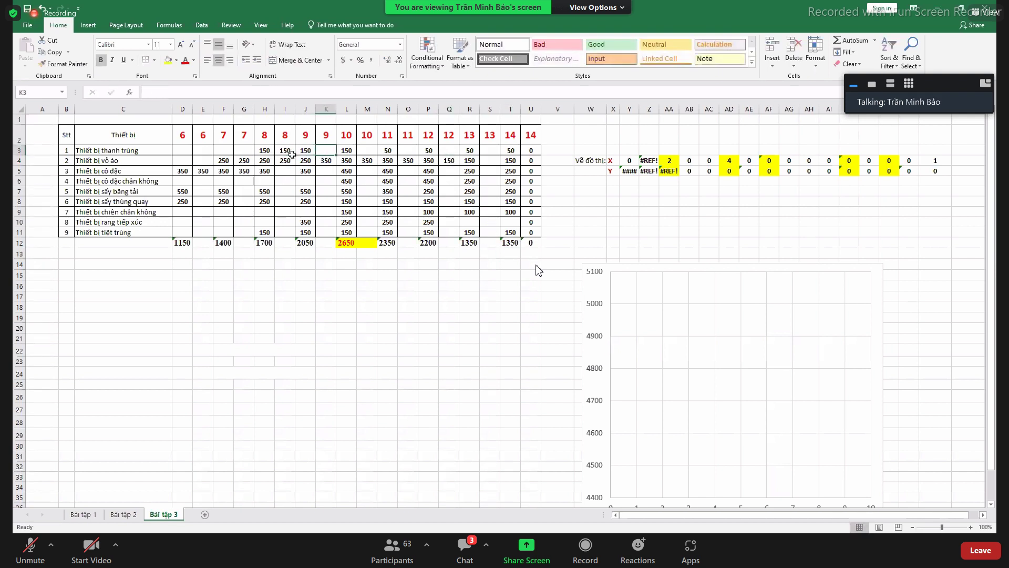
text(150)
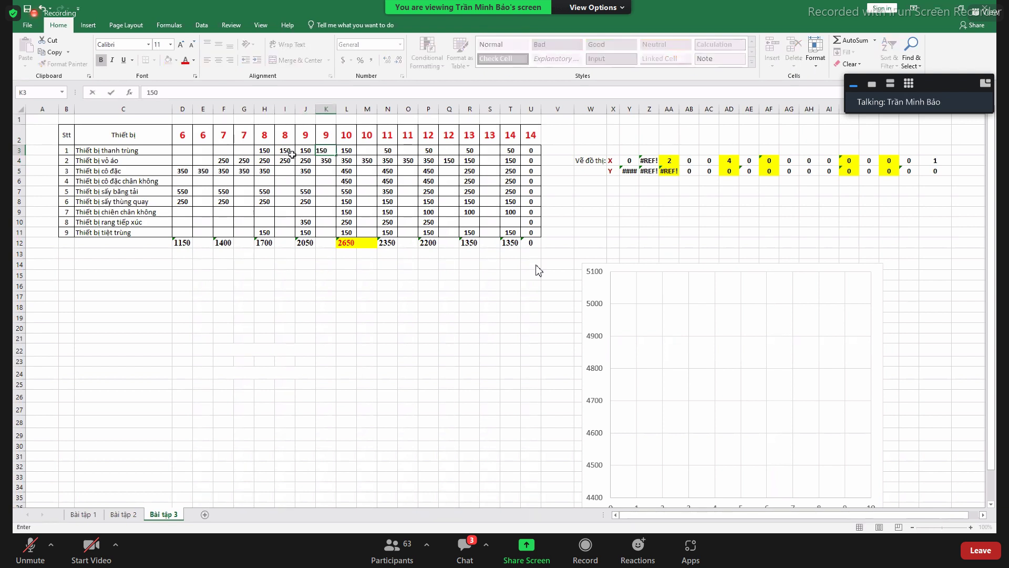
key(Tab)
key(Tab)
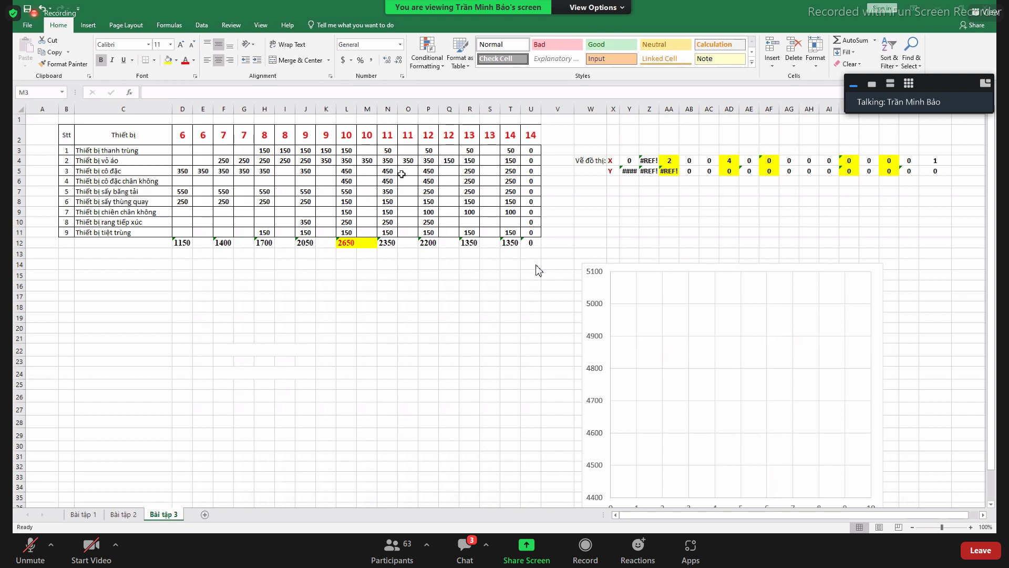
text(150)
key(Tab)
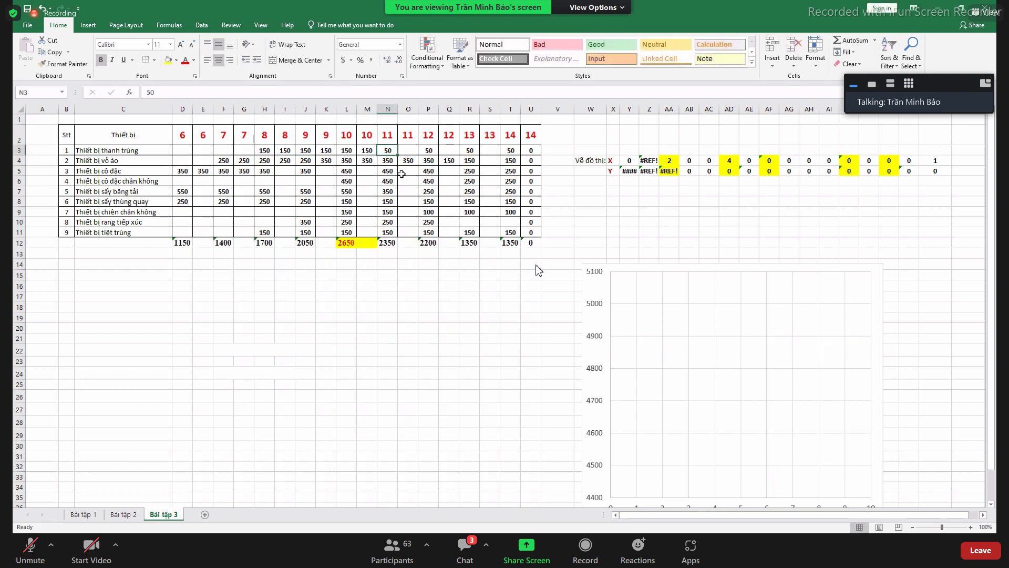
text(150)
key(Tab)
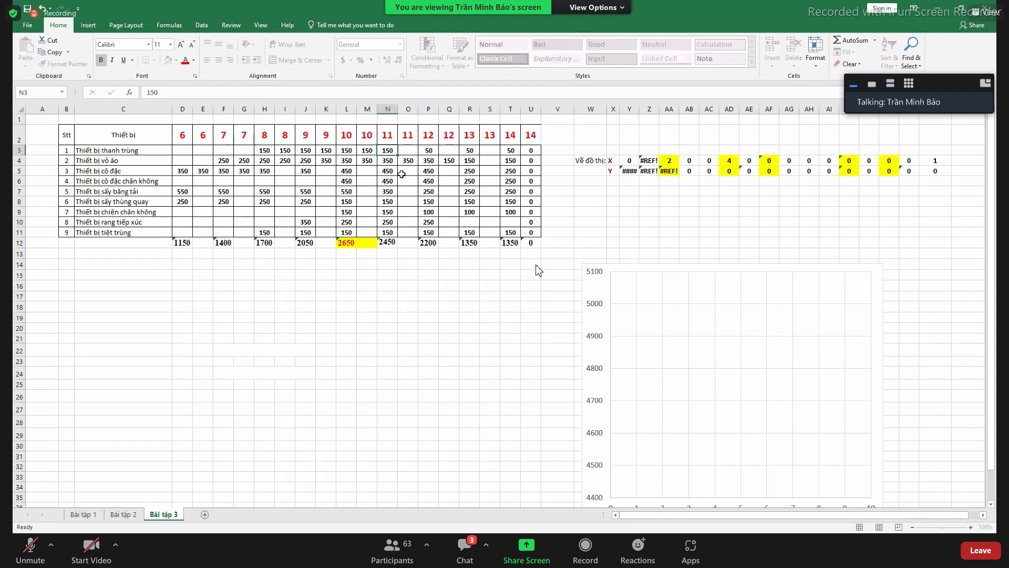
Enter 50 for Thiết bị thanh trùng in O3, Q3 and S3, and 150 for Thiết bị vỏ áo in S4
text(50)
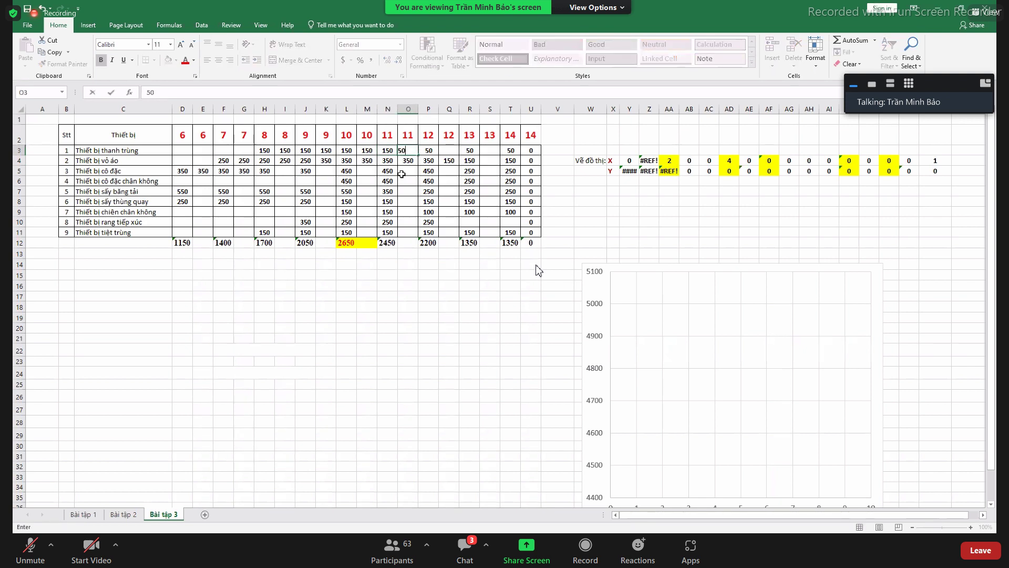
key(Tab)
click(451, 152)
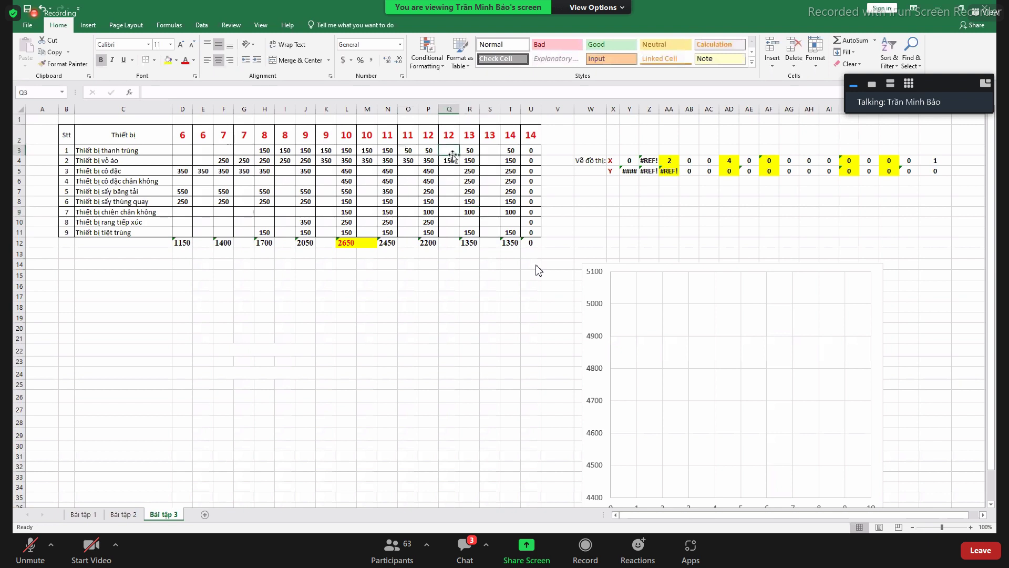
text(50)
key(Tab)
key(Tab)
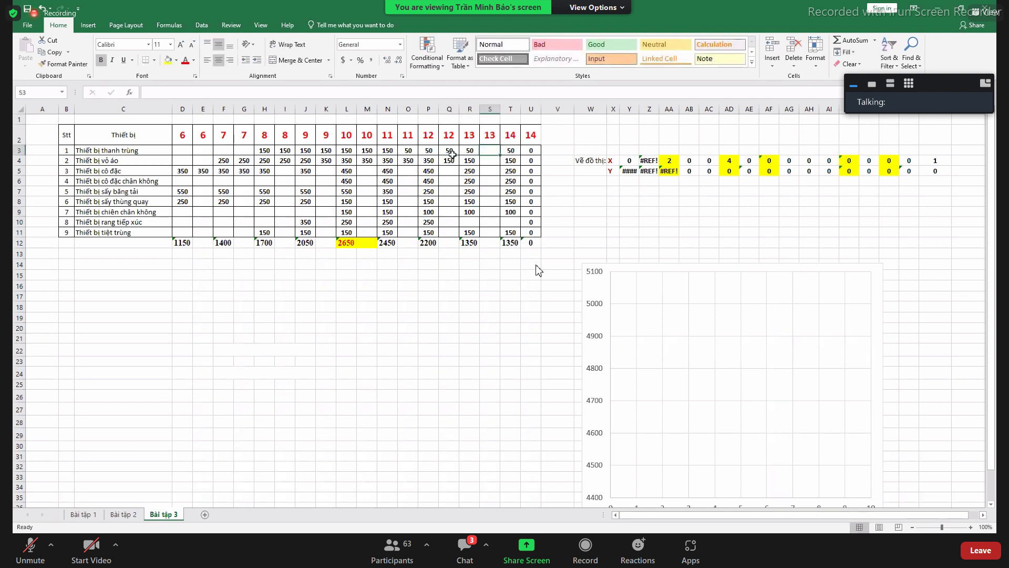
text(50)
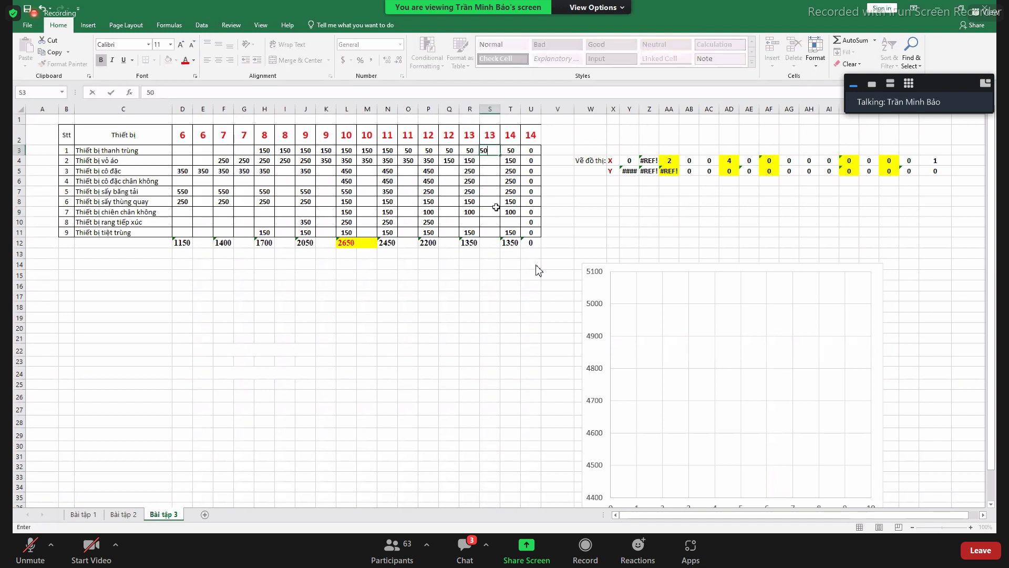
key(Return)
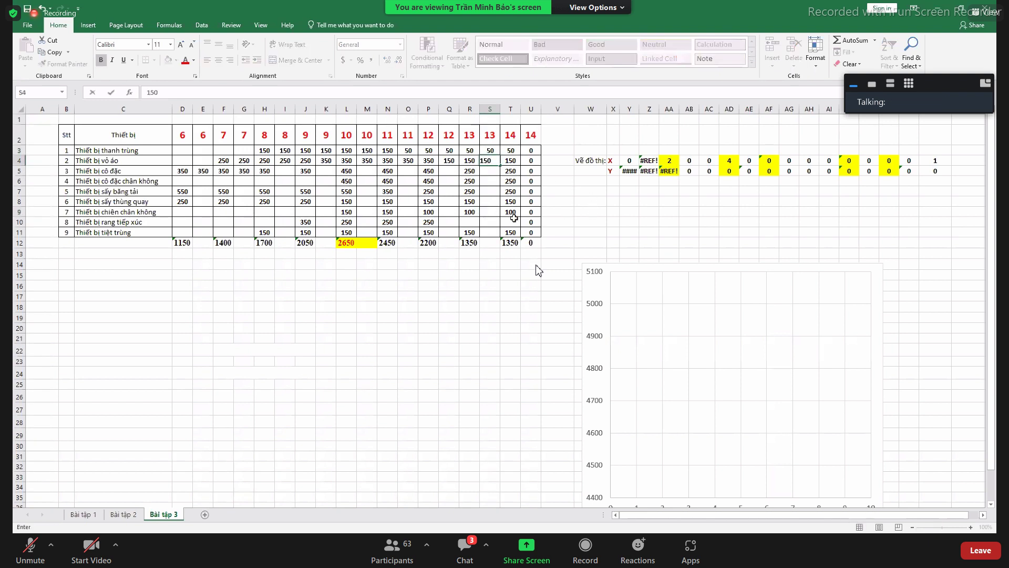
click(581, 251)
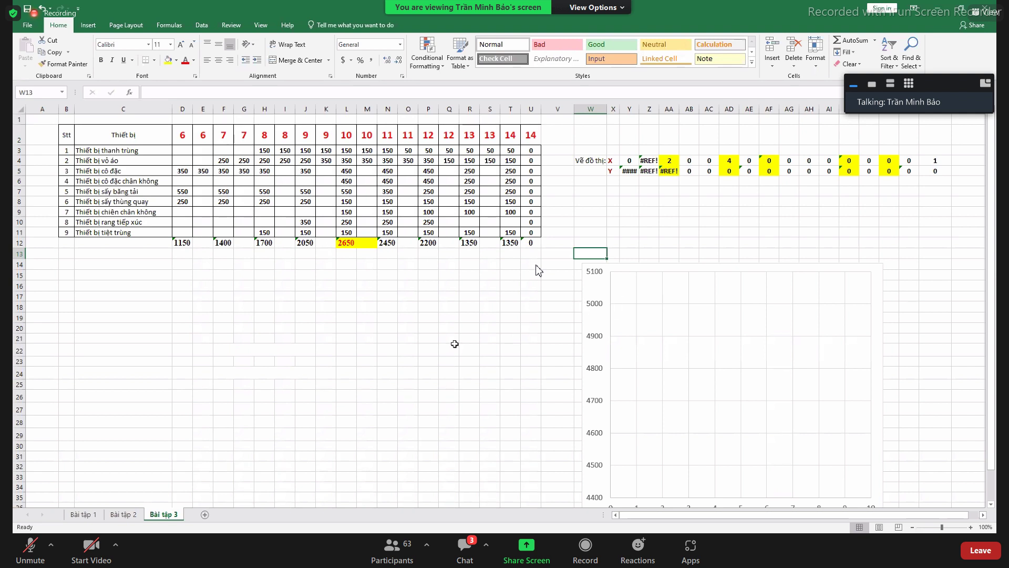
click(284, 171)
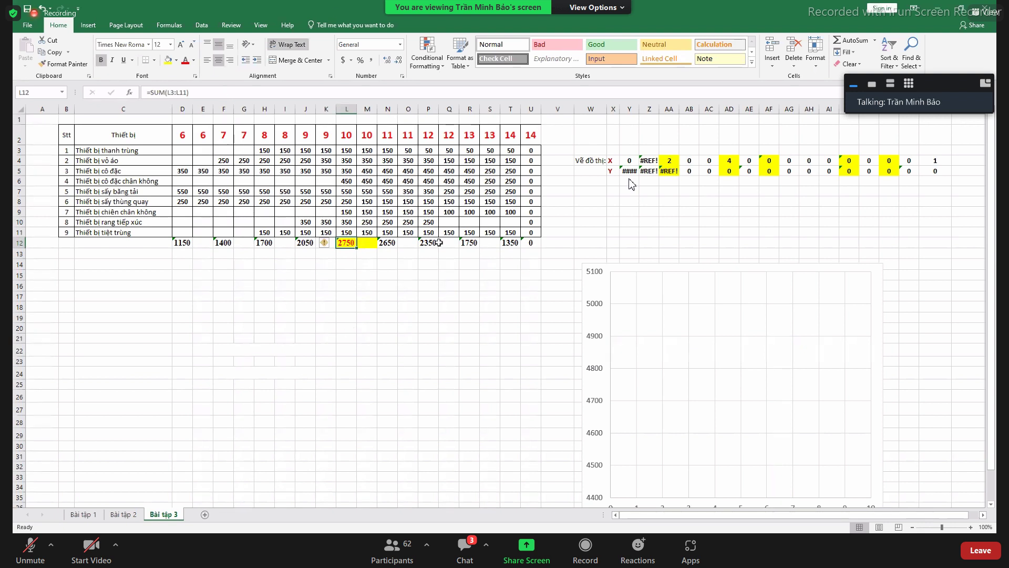
Fill the SUM(D3:D11) total in D12 across row 12 through the second hour 14 column U
click(368, 244)
click(312, 249)
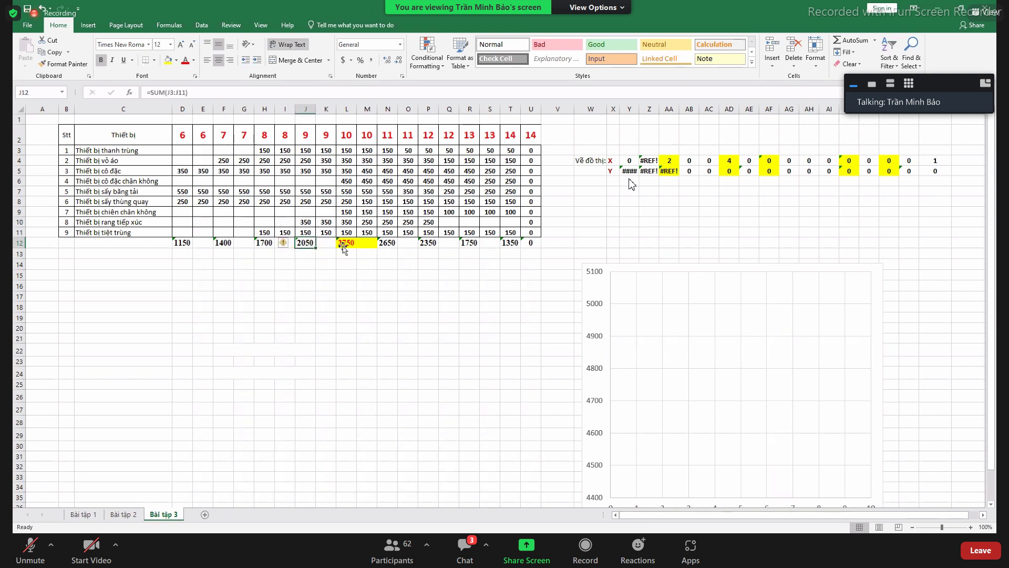
click(187, 243)
drag(195, 249, 538, 256)
click(571, 264)
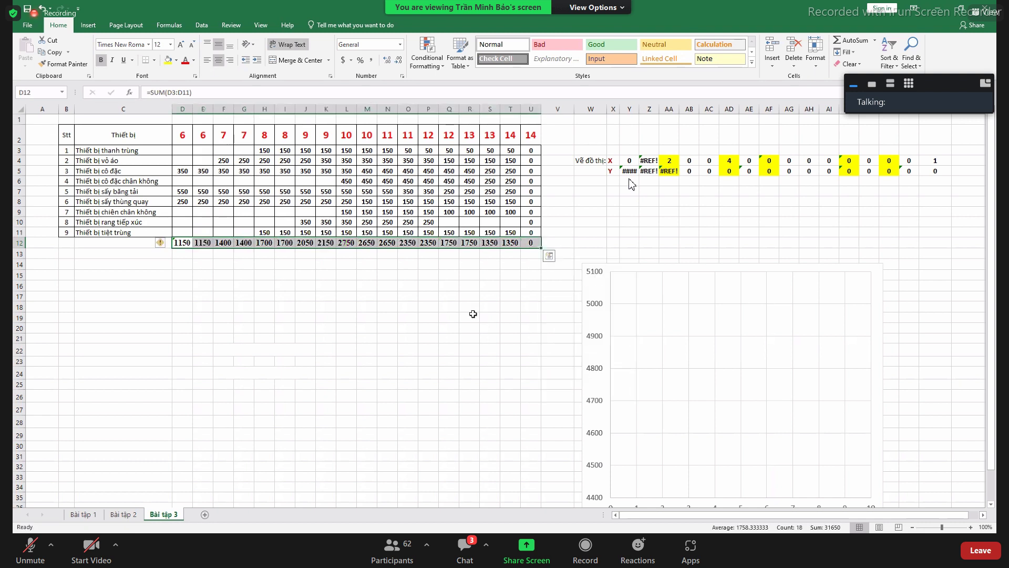
click(363, 243)
click(351, 245)
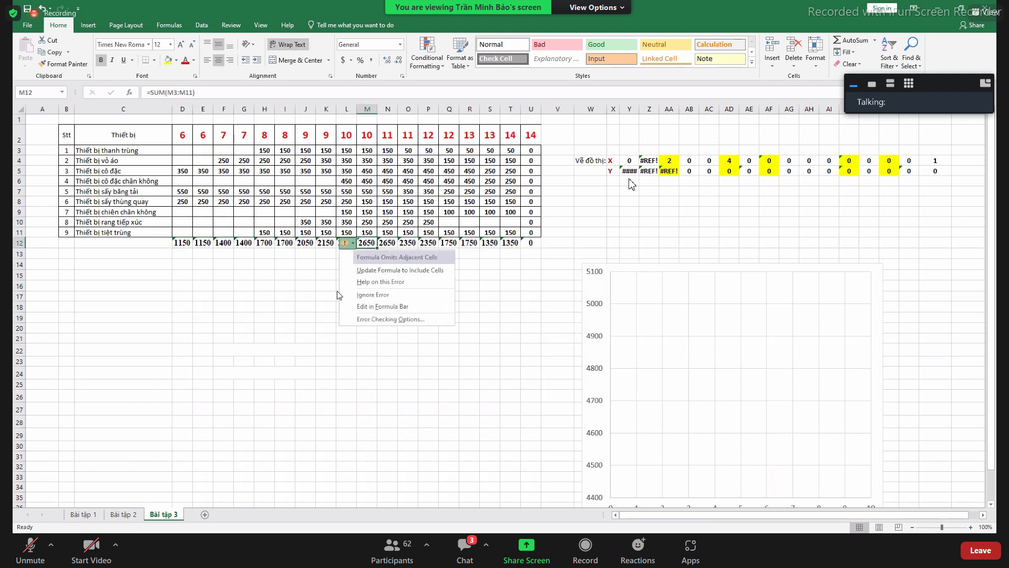
click(321, 295)
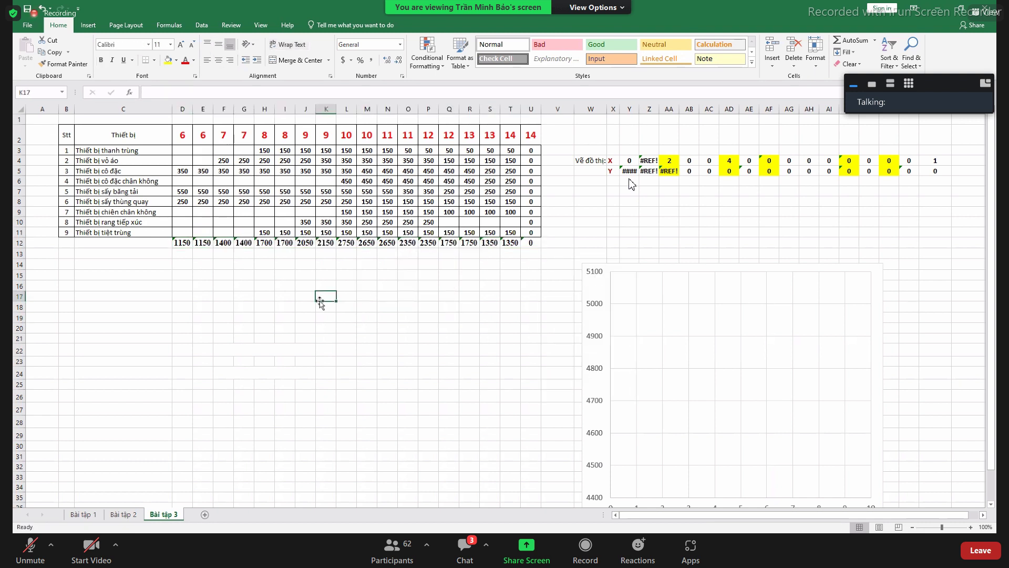
Move the empty chart up so it sits closer beneath the X and Y data rows
click(416, 318)
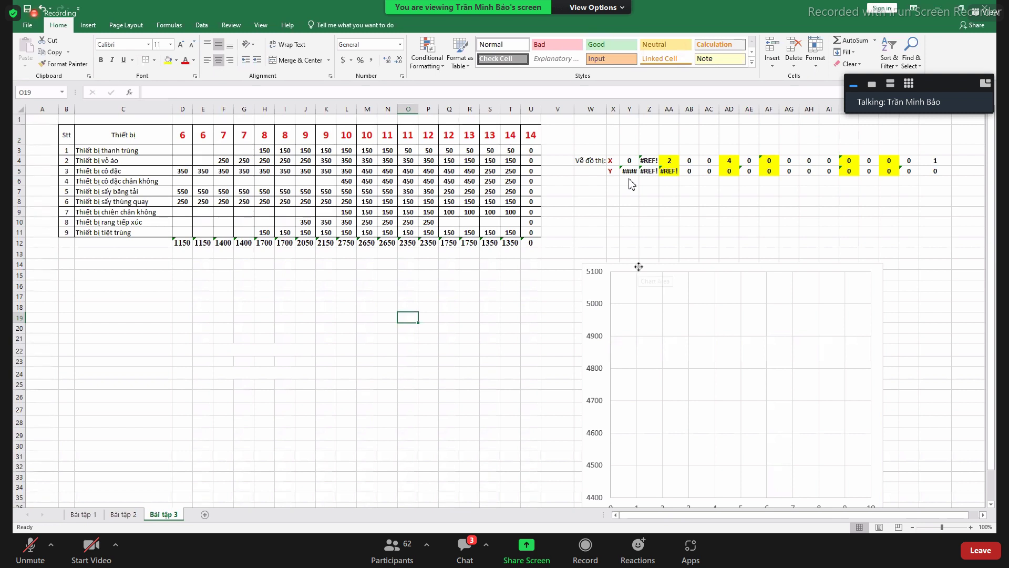
drag(630, 210, 620, 206)
click(908, 286)
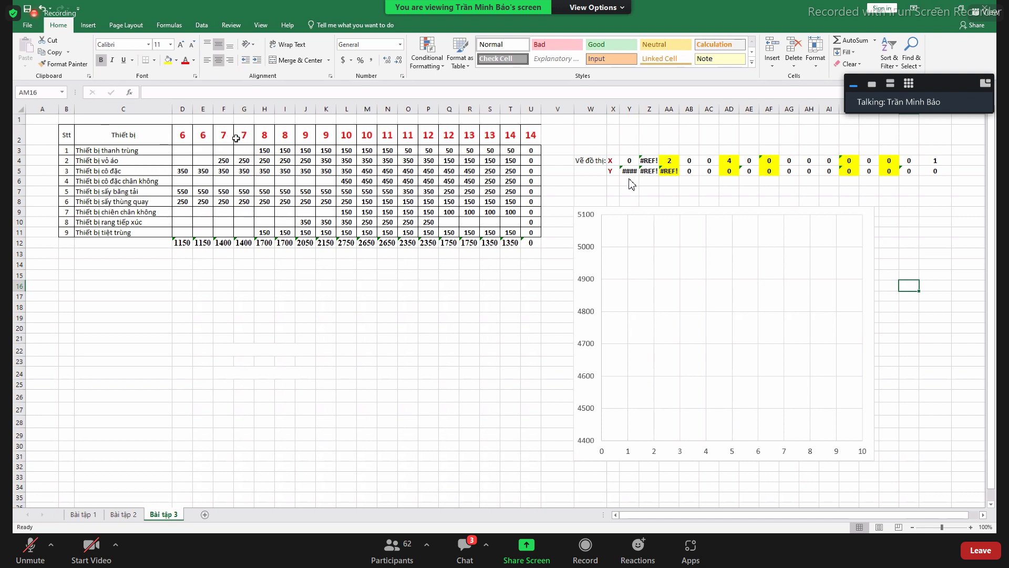
Fill the hour headers D2:U2 and the totals D12:U12 with yellow
drag(184, 135, 531, 134)
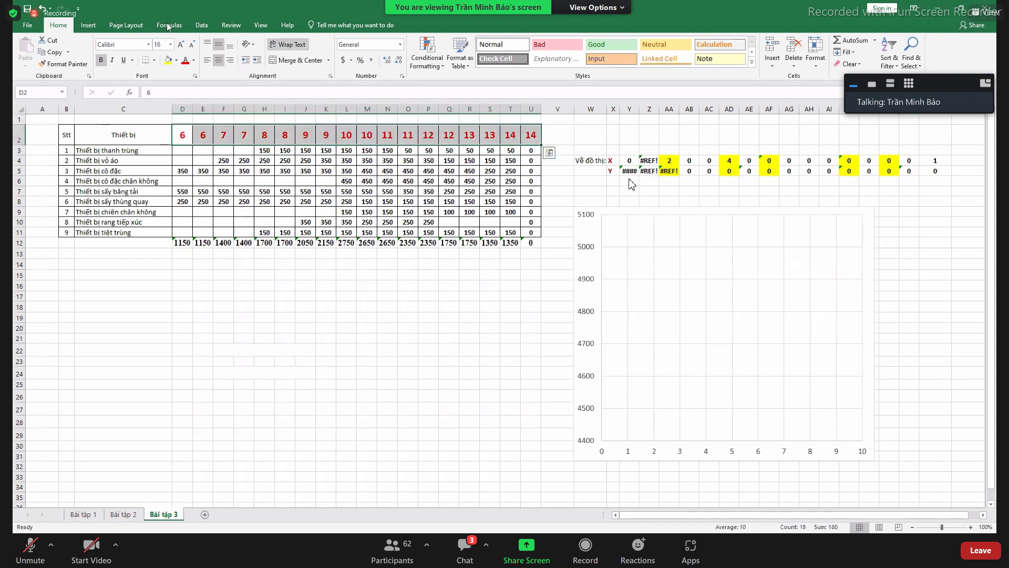
click(168, 59)
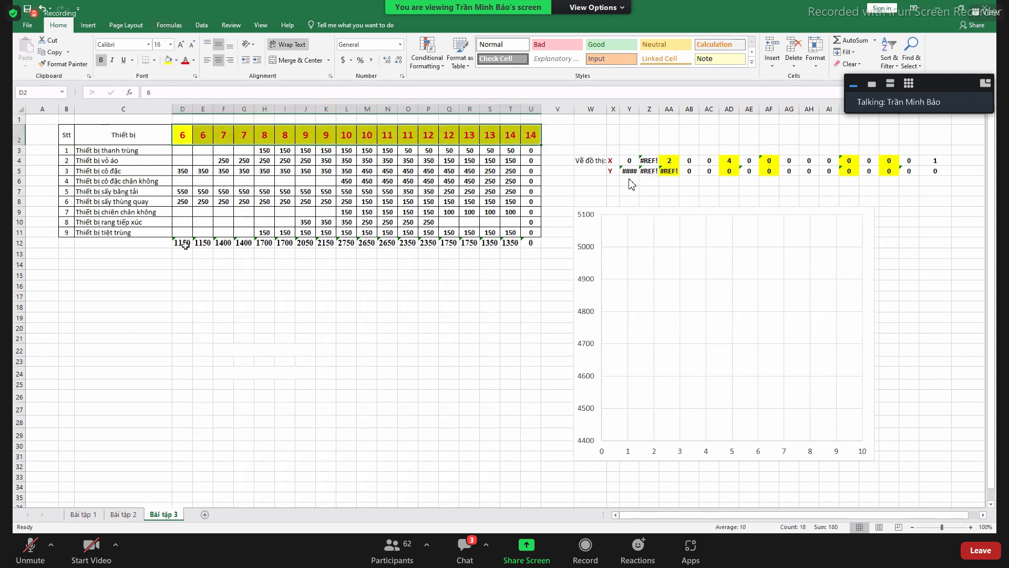
drag(185, 243, 536, 237)
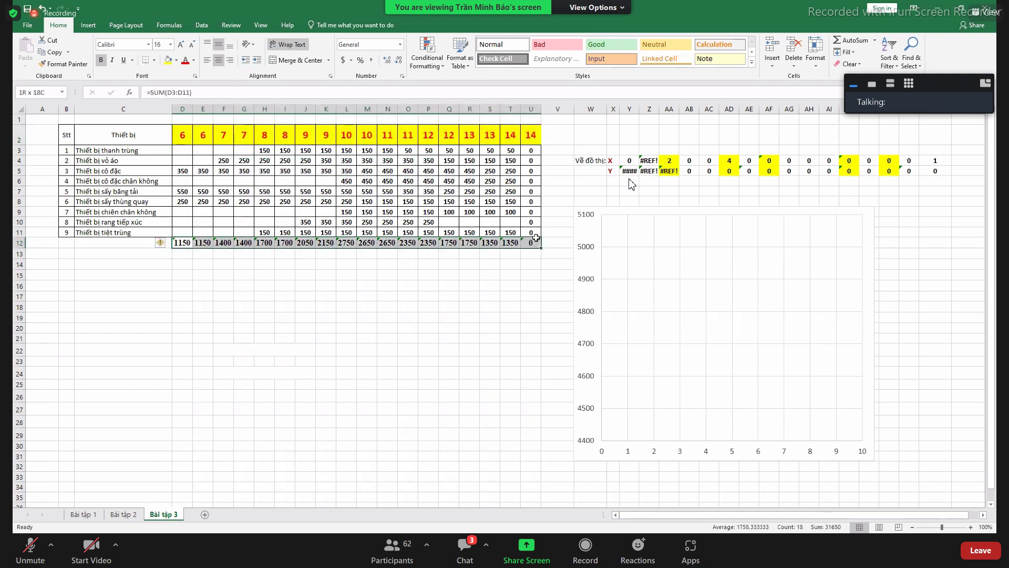
click(168, 60)
click(305, 296)
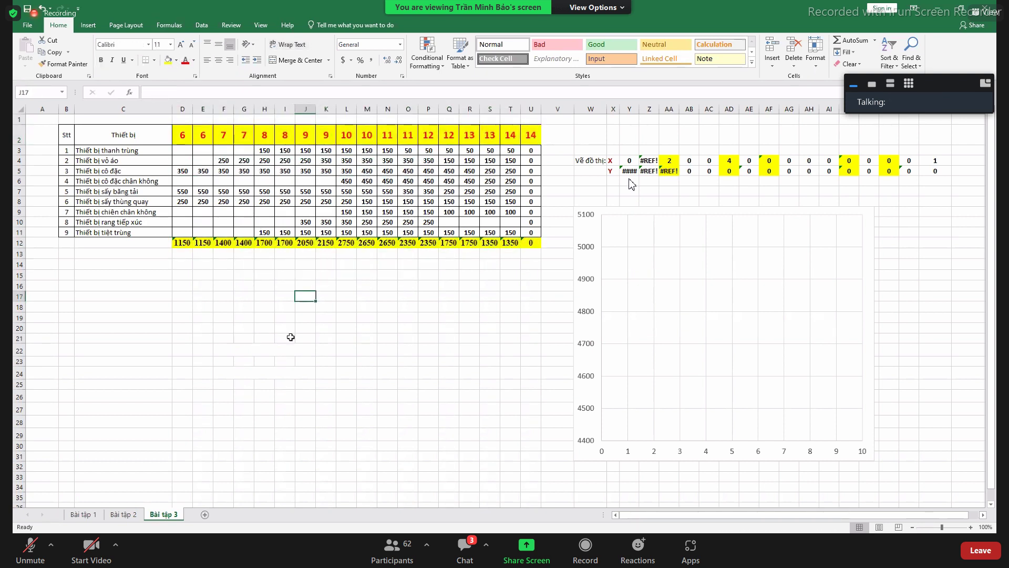
click(290, 337)
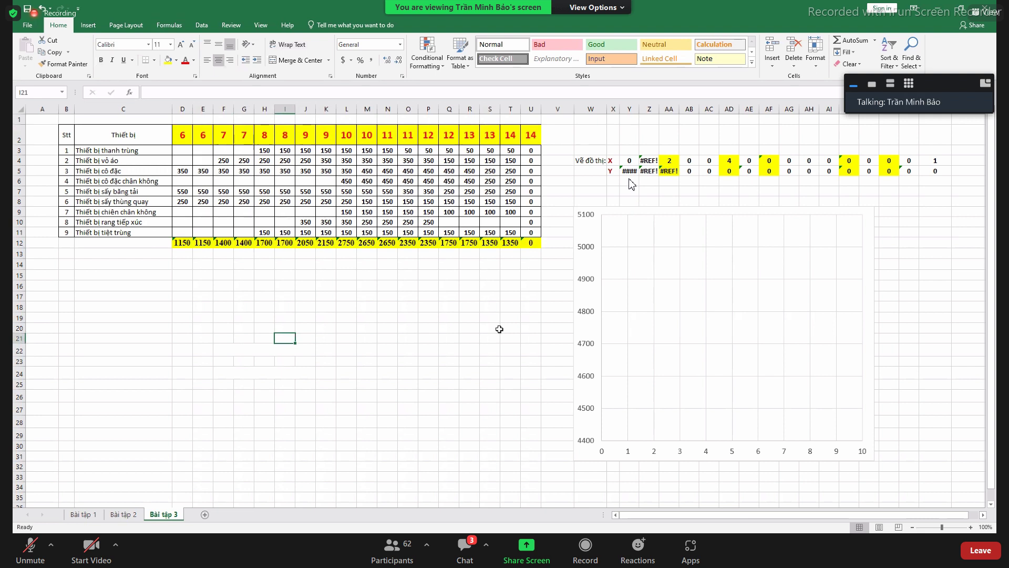
click(289, 299)
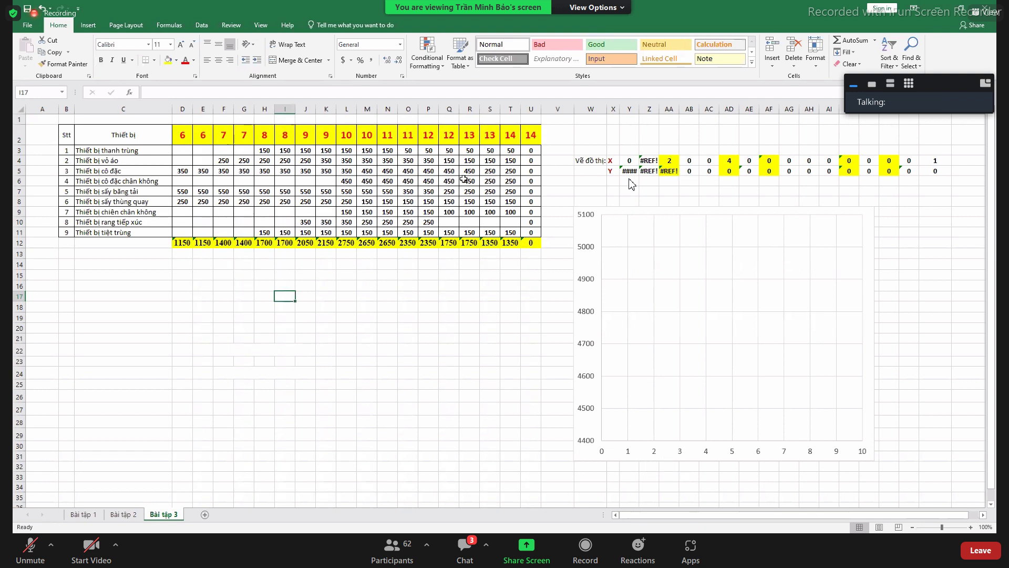
Insert a blank column before the first hour 6 column and narrow it to about the width of the hour columns
click(183, 107)
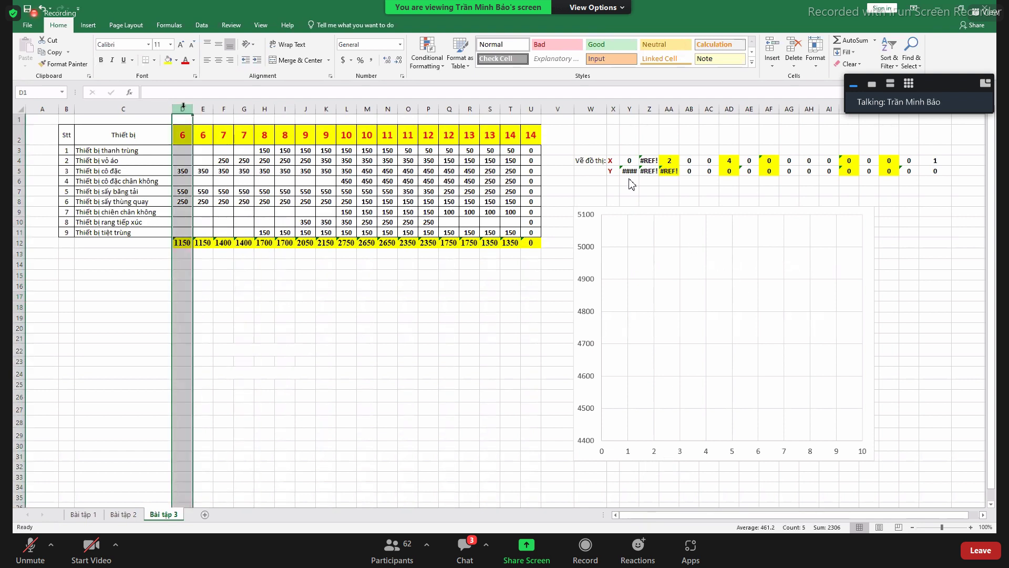
right_click(184, 106)
click(208, 179)
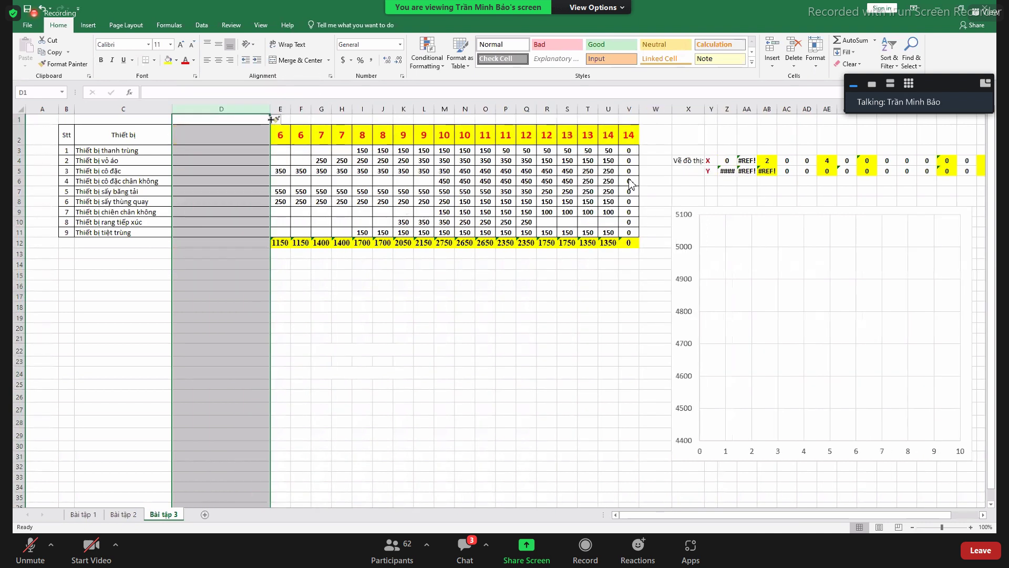
drag(270, 109, 190, 108)
Enter 5 as the hour header in D2 and copy the formatting of the hour 6 header onto it
click(187, 137)
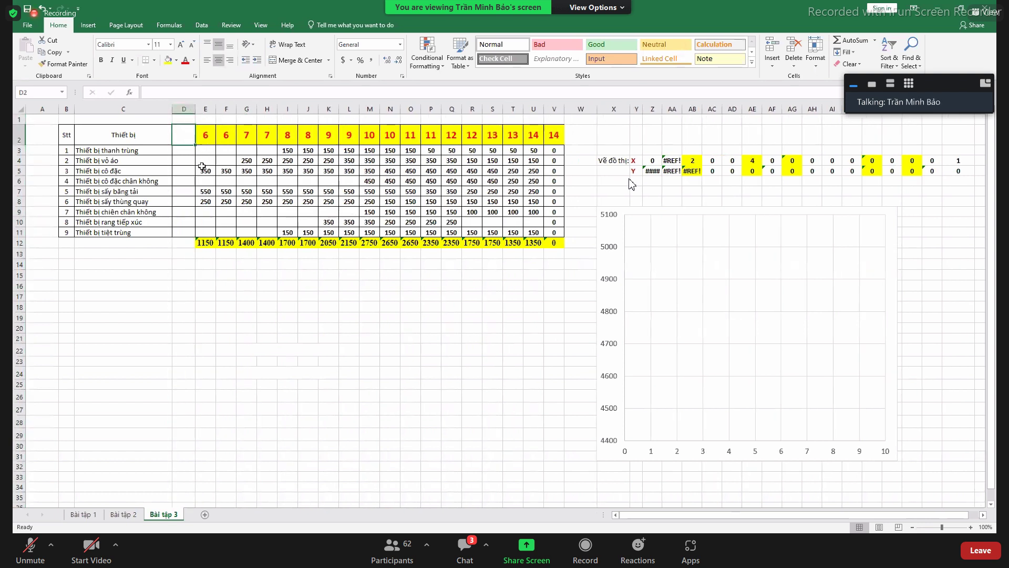
text(5)
key(Tab)
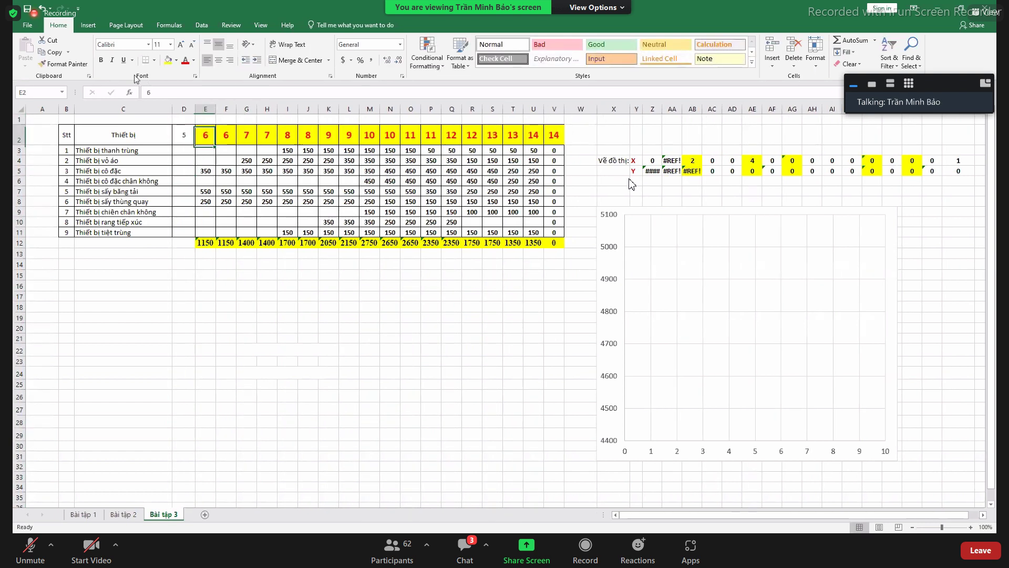
click(62, 63)
click(186, 134)
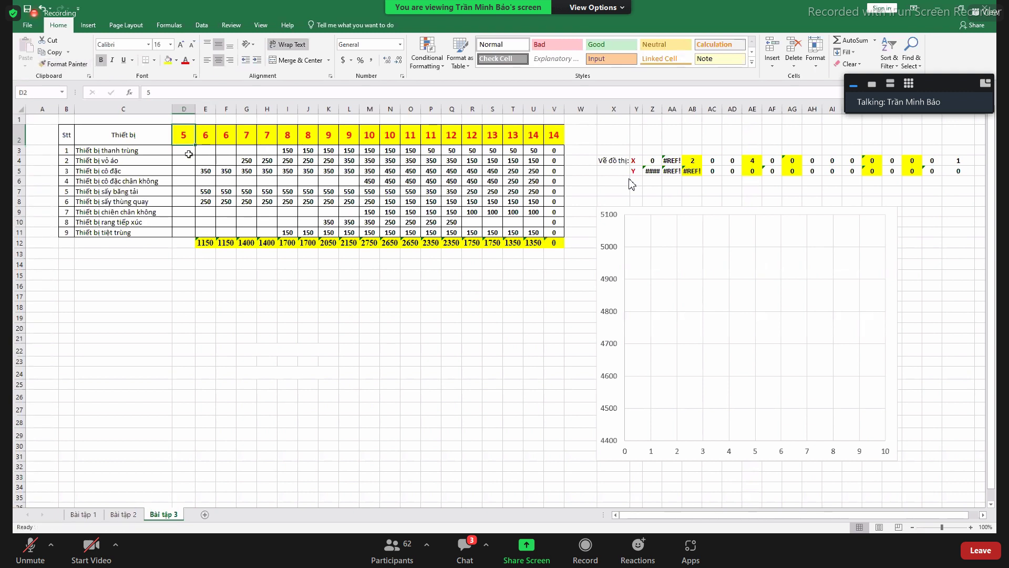
Enter 0 in D3 for Thiết bị thanh trùng and fill it down through D11
click(188, 154)
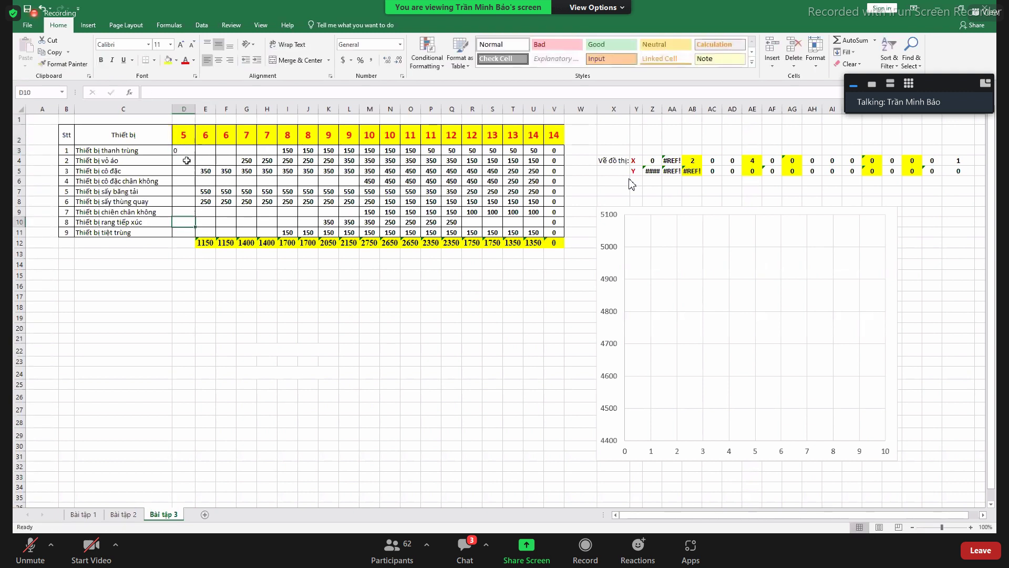
text(0)
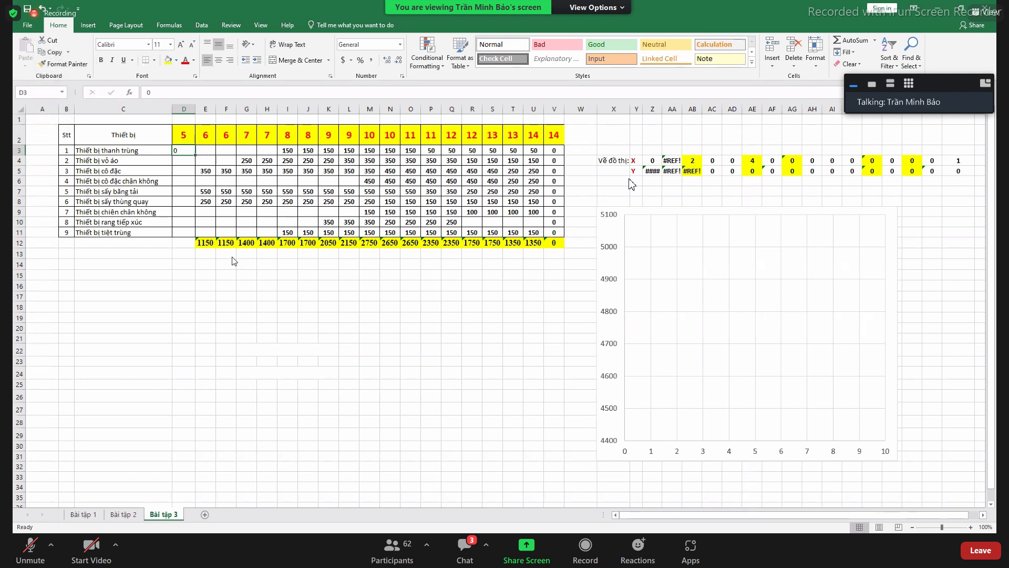
drag(195, 155, 191, 246)
Copy the total formula from E12 into D12 so the hour 5 column is summed too
click(191, 246)
click(202, 246)
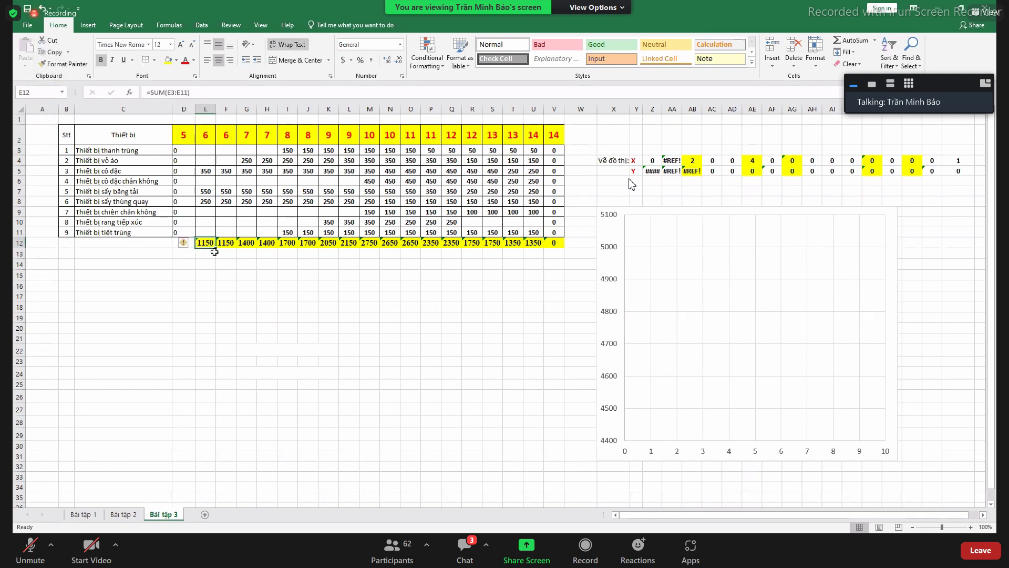
key(ctrl+c)
click(178, 242)
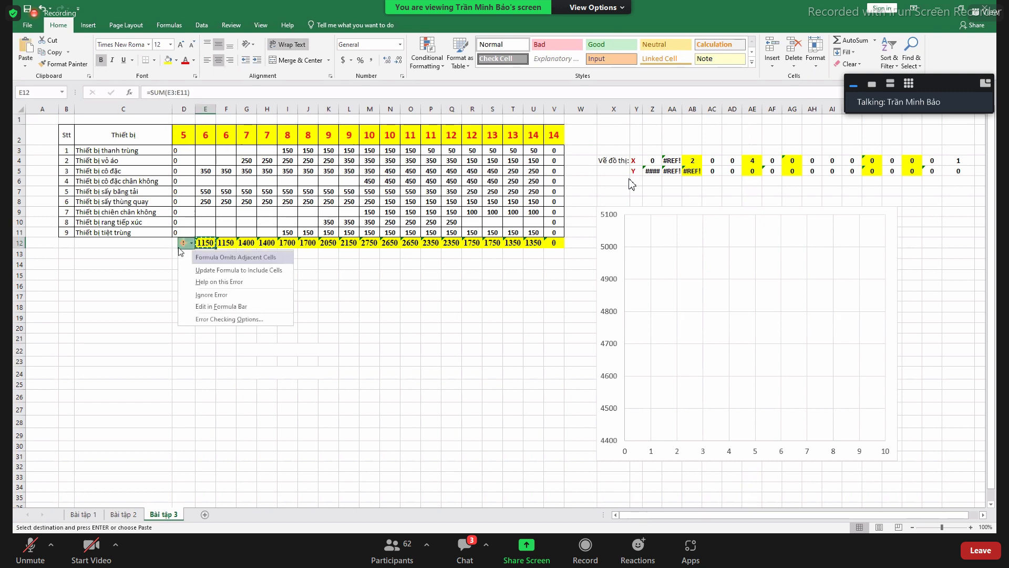
click(175, 243)
key(ctrl+v)
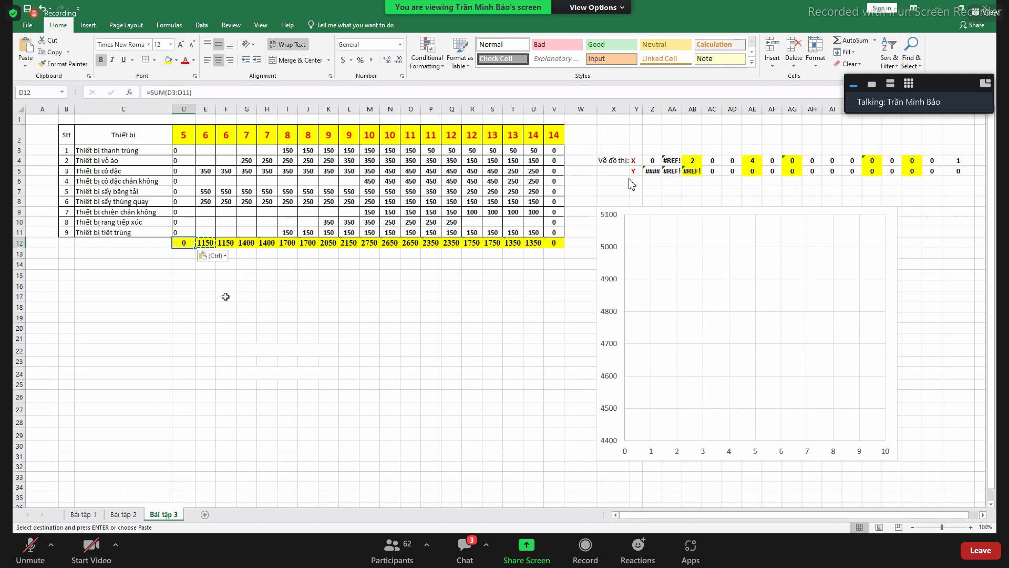
click(226, 296)
Center the zeros in D3:D11 horizontally
drag(182, 151, 184, 232)
click(220, 60)
click(328, 338)
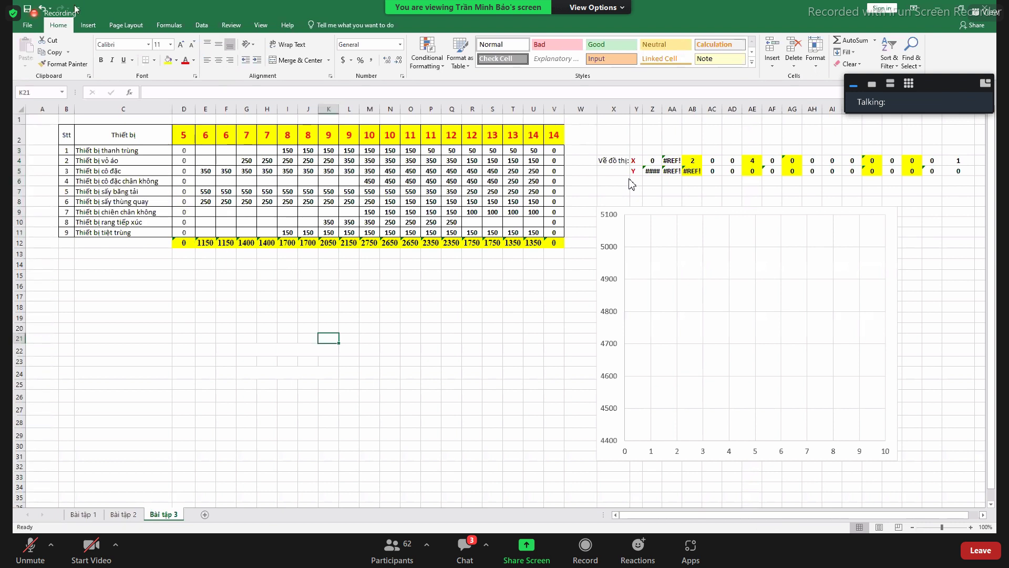
click(513, 318)
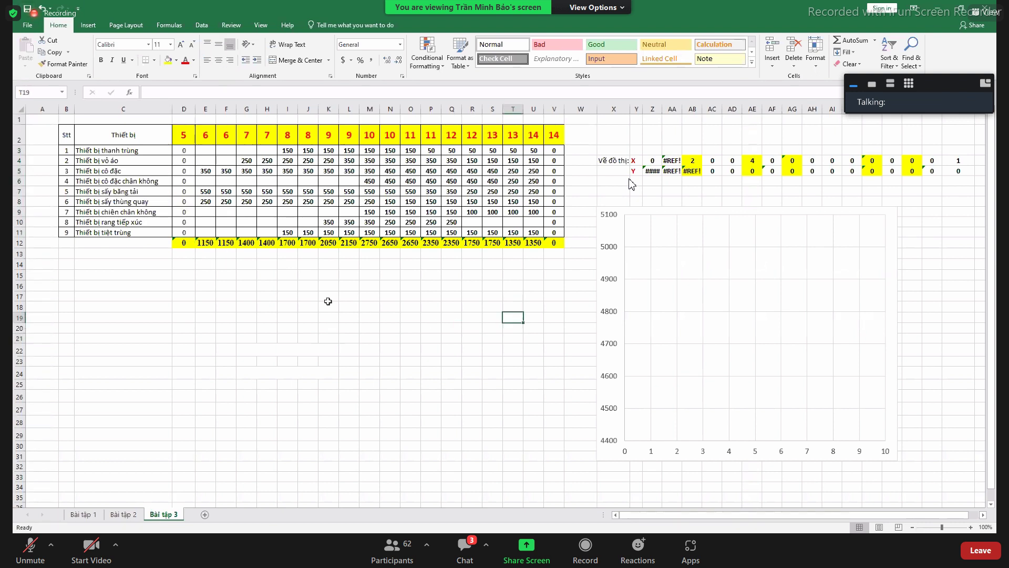
click(308, 296)
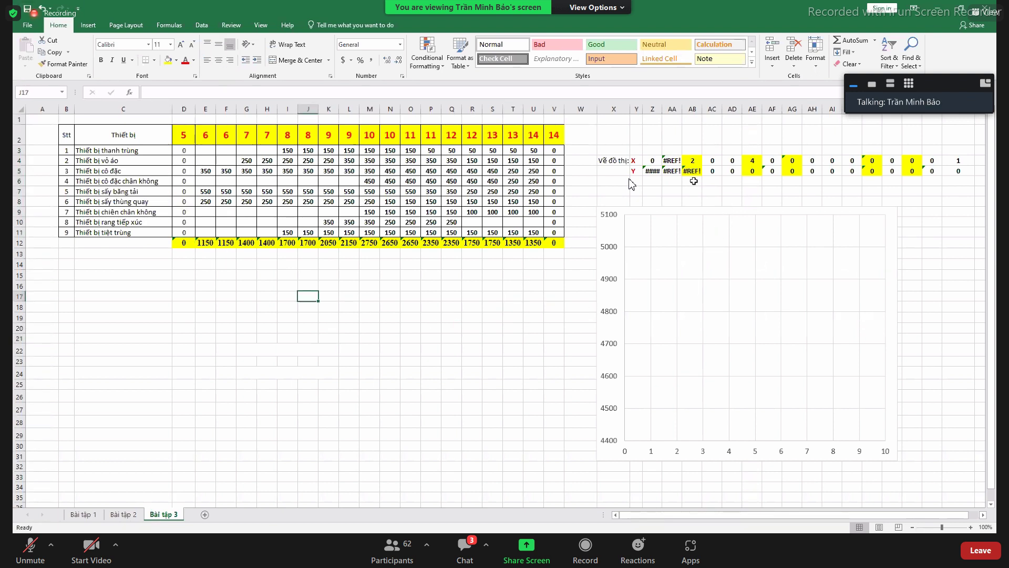
click(652, 160)
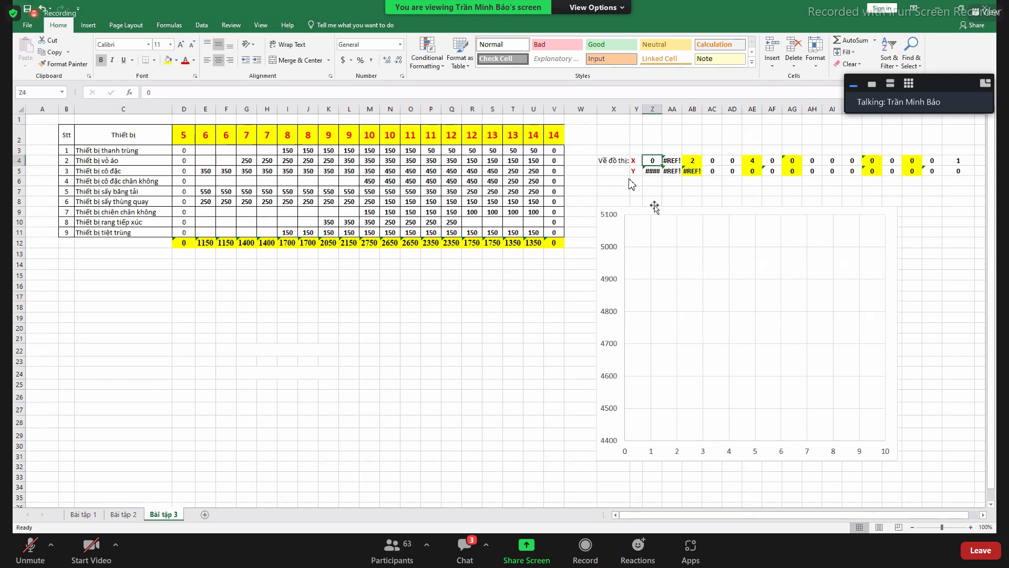
text(=)
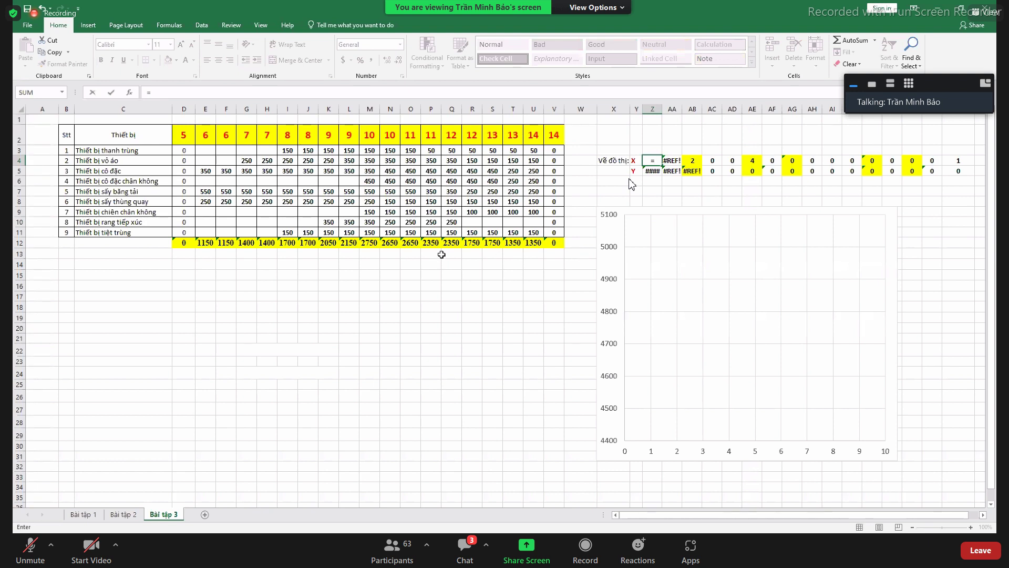
click(190, 139)
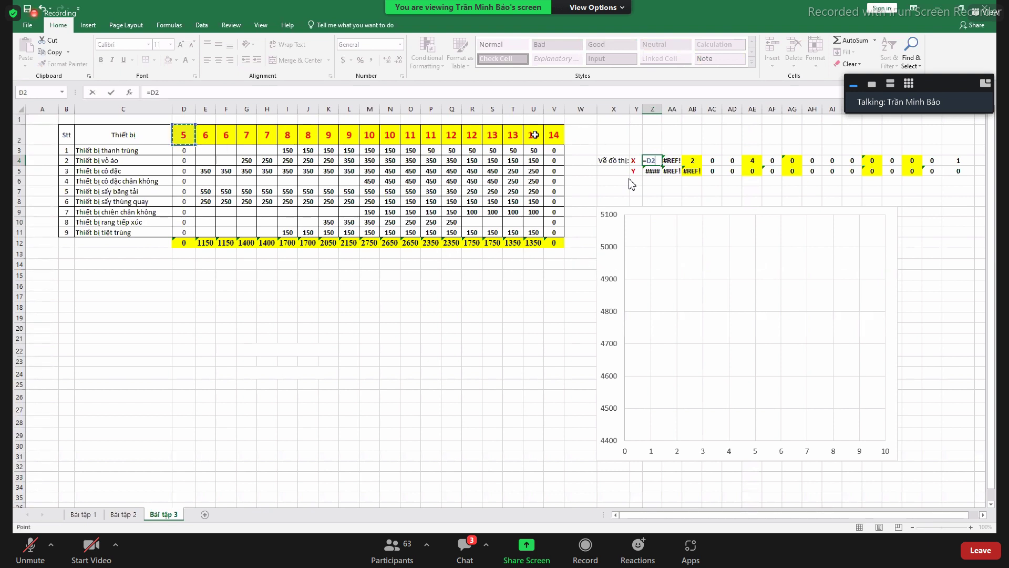
key(Escape)
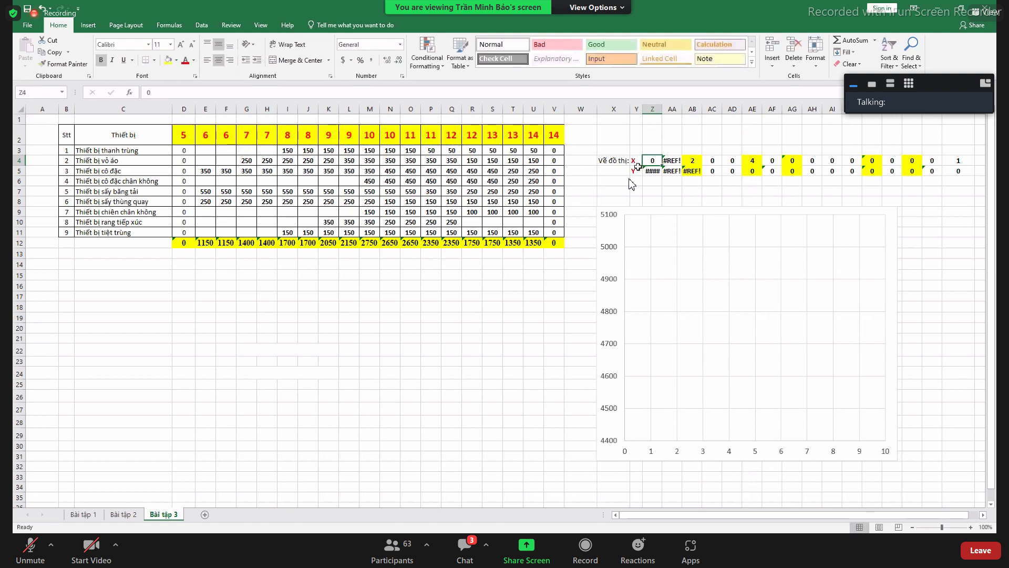
Link the first X value in Z4 to the hour 5 header with =D2
text(=)
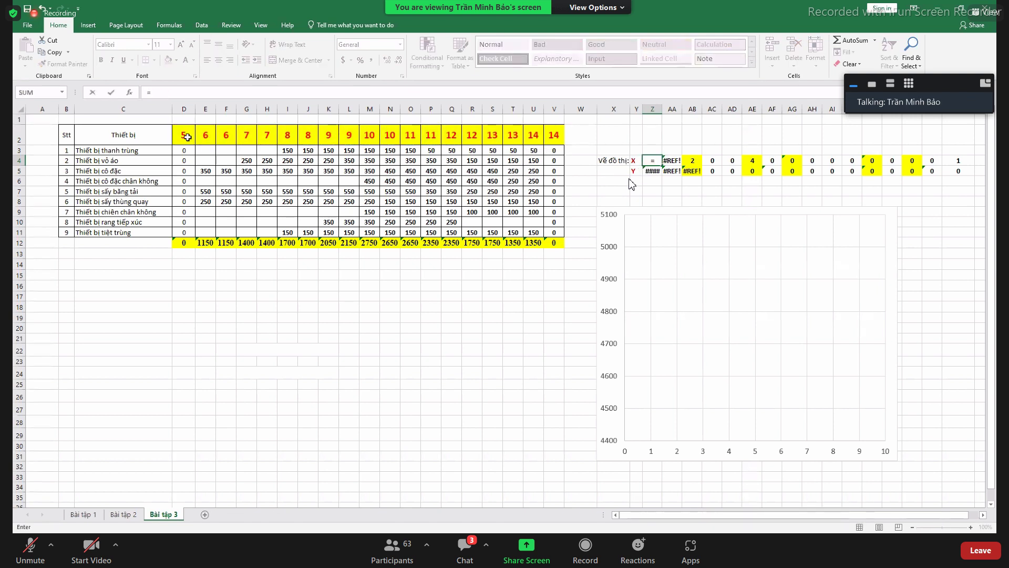
click(189, 138)
key(Return)
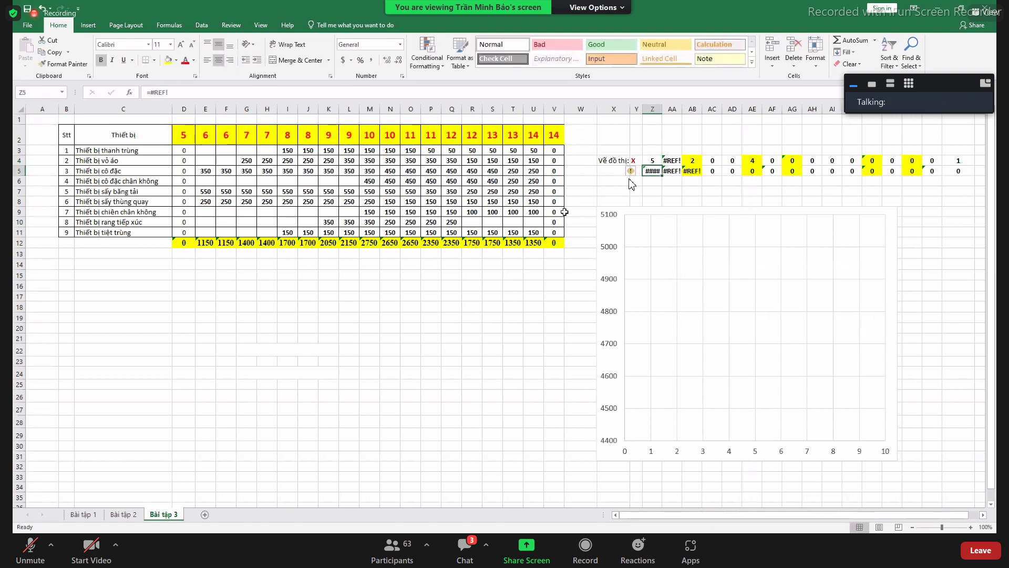
Fill the =D2 link from Z4 across the X row through AR4, covering hours up to the second 14
click(654, 161)
drag(663, 167, 966, 159)
click(954, 203)
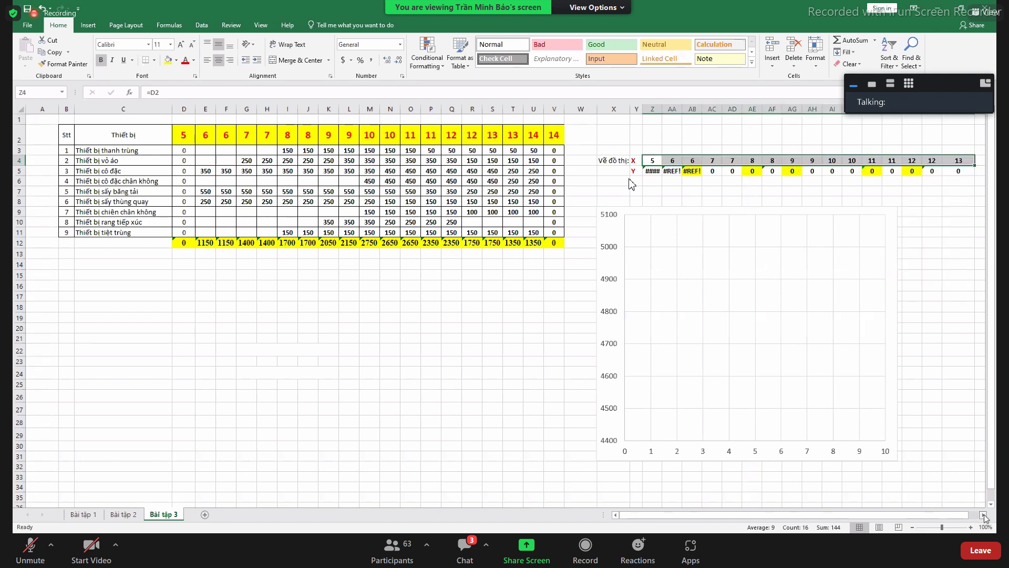
scroll(631, 184, right, 1)
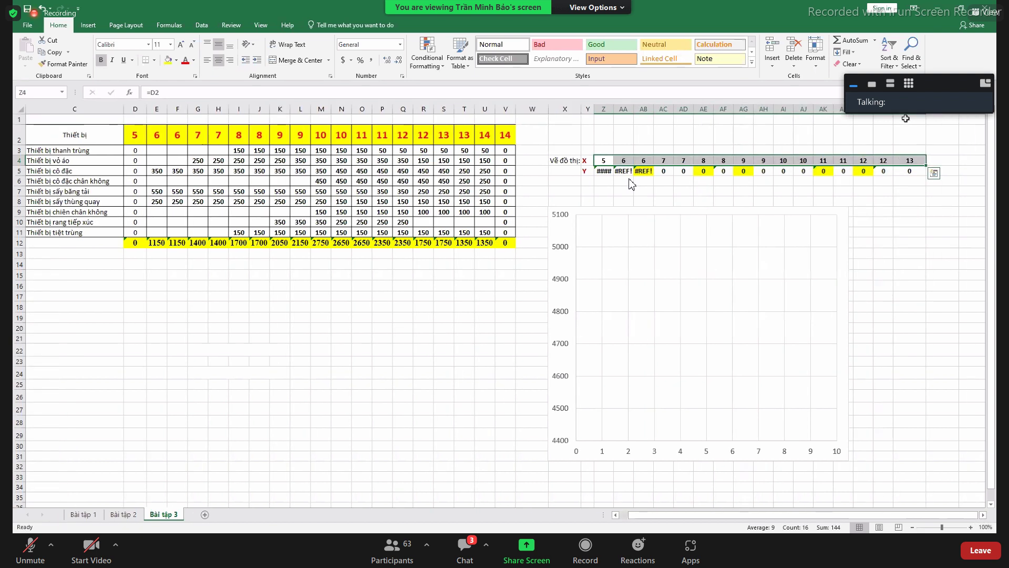
drag(925, 166, 971, 175)
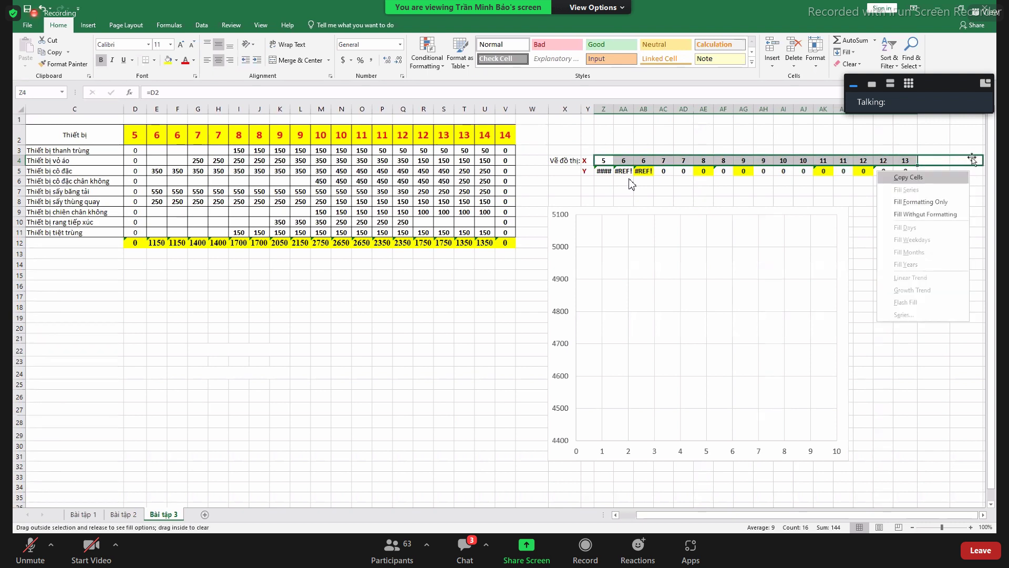
click(962, 177)
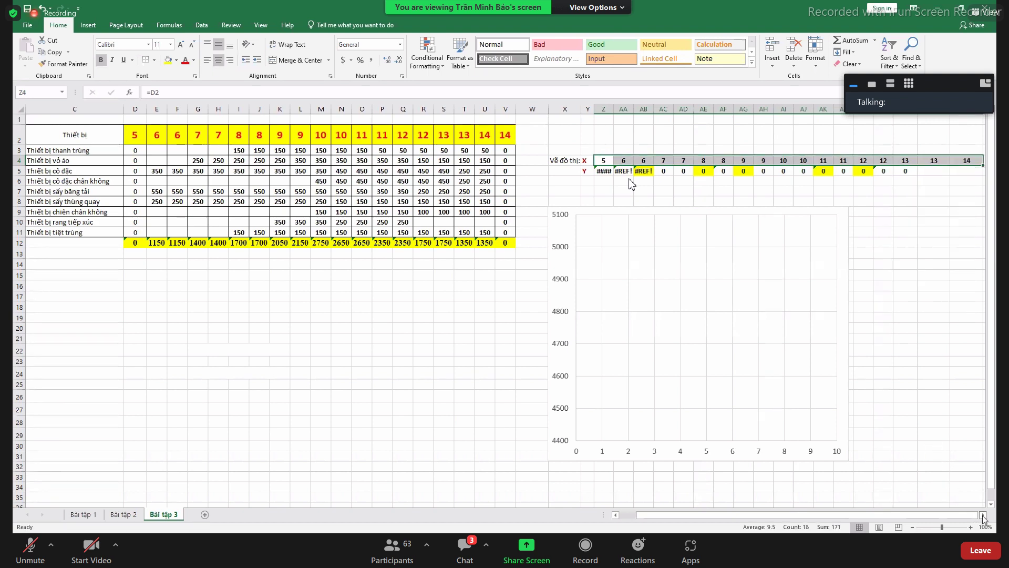
scroll(632, 184, right, 2)
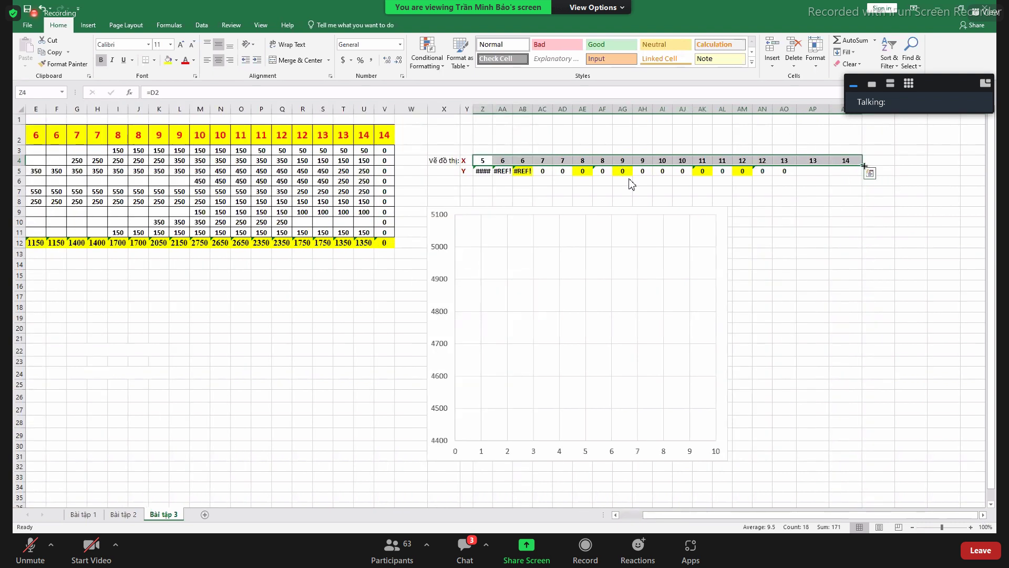
drag(864, 166, 897, 167)
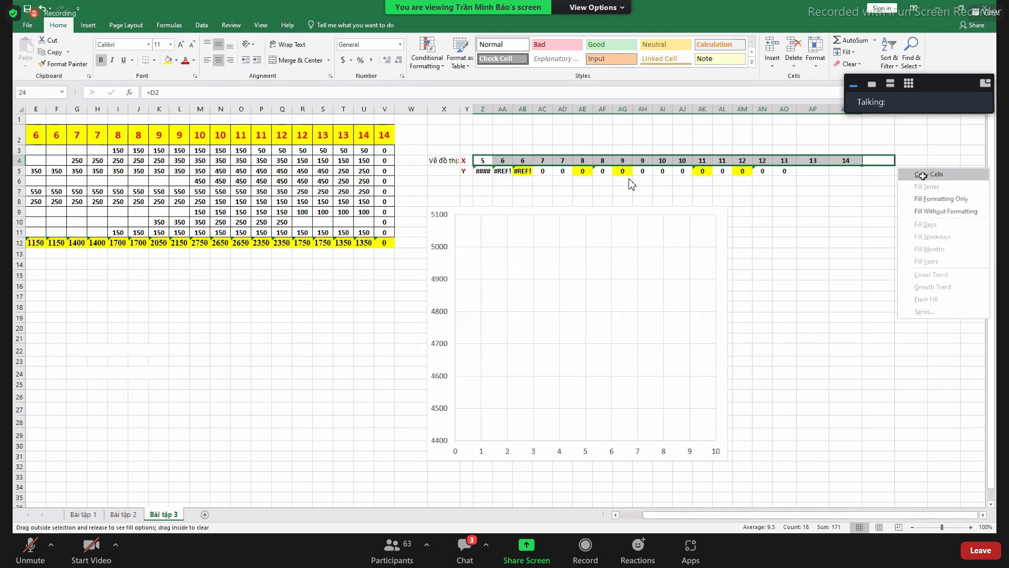
click(688, 138)
Set the width of columns Z through AR to 5
drag(483, 109, 503, 109)
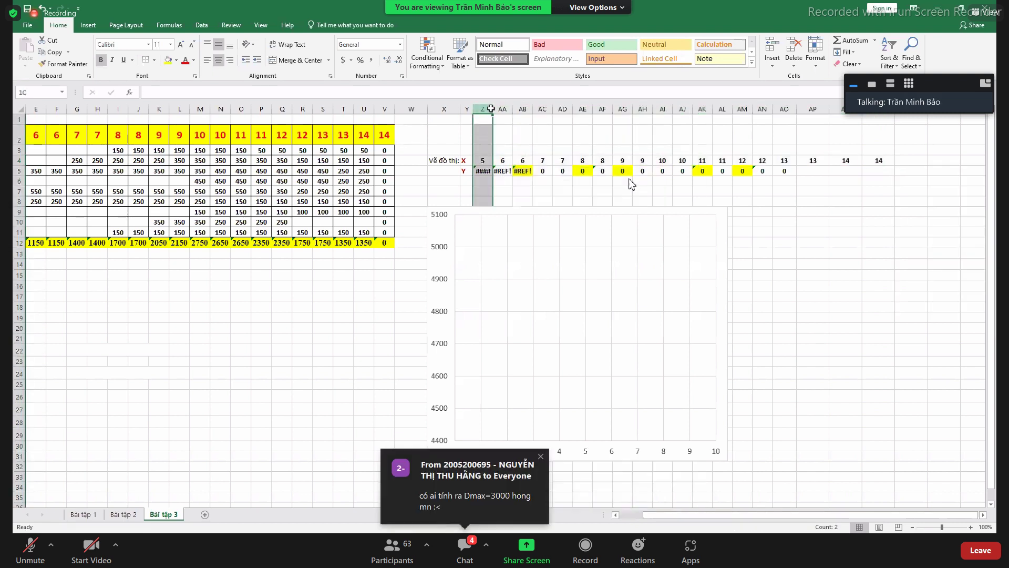
drag(600, 112, 893, 123)
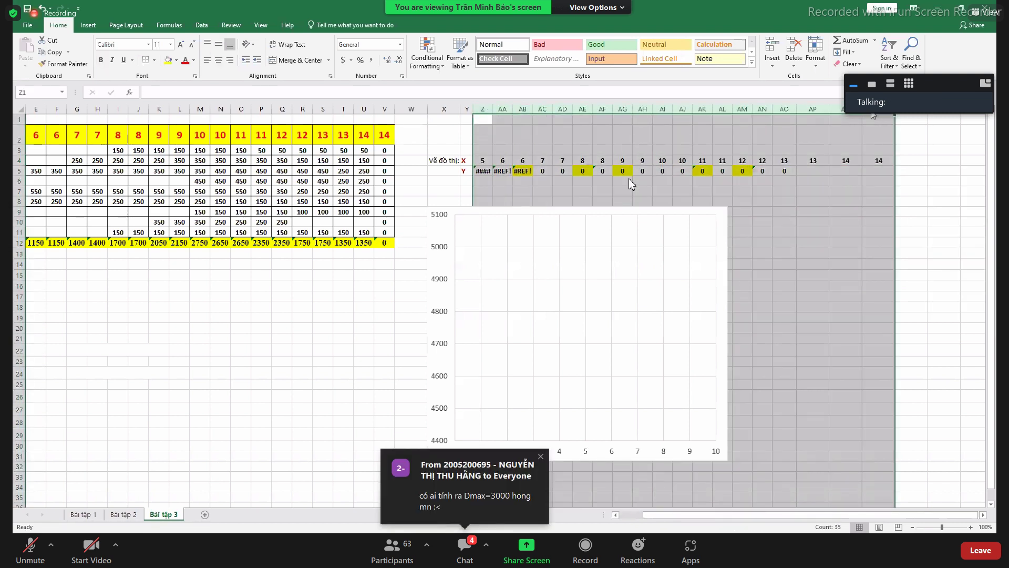
right_click(872, 114)
click(915, 232)
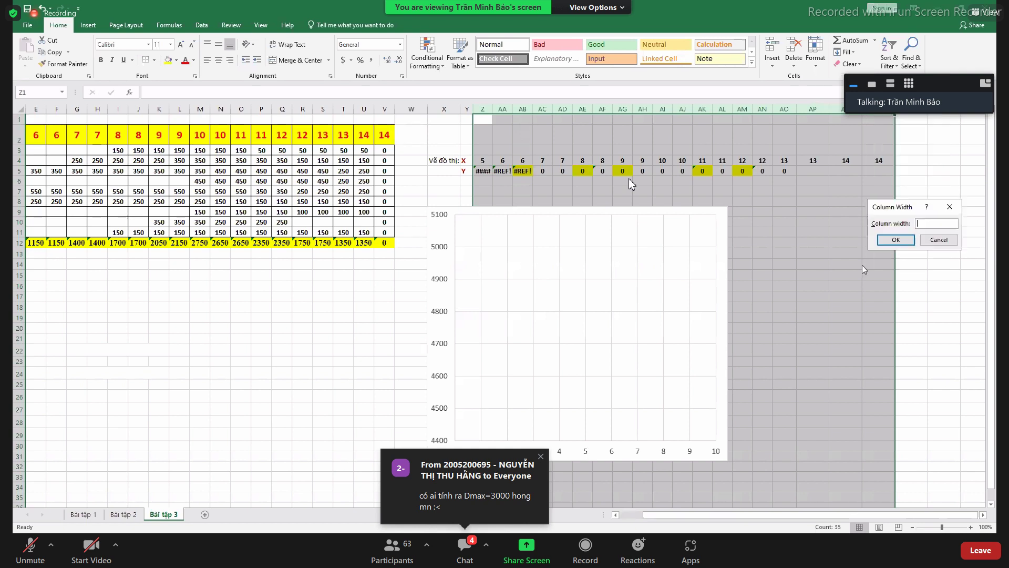
text(5)
key(Return)
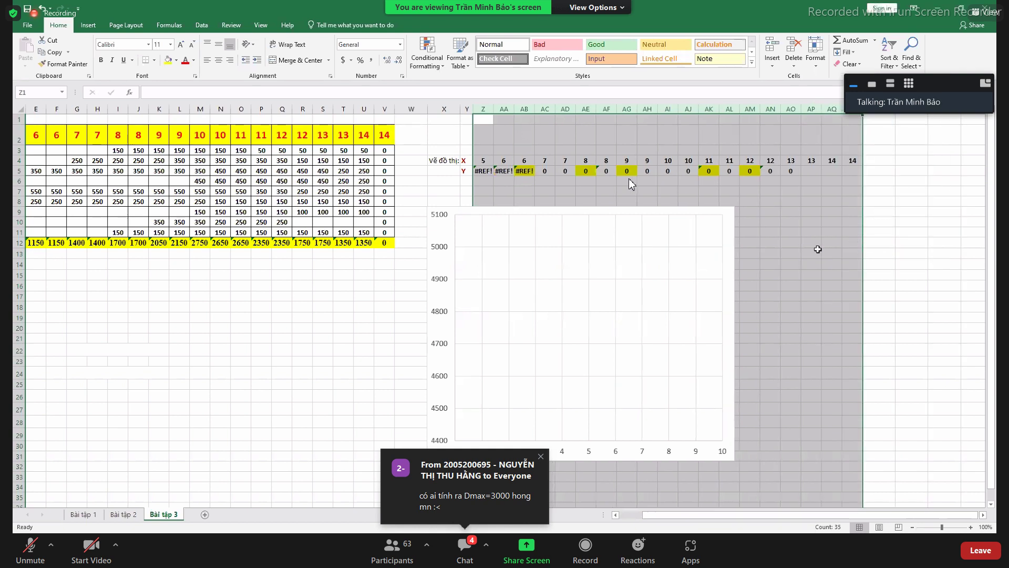
Link the first Y value in Z5 to the hour 5 total with =D12
click(483, 171)
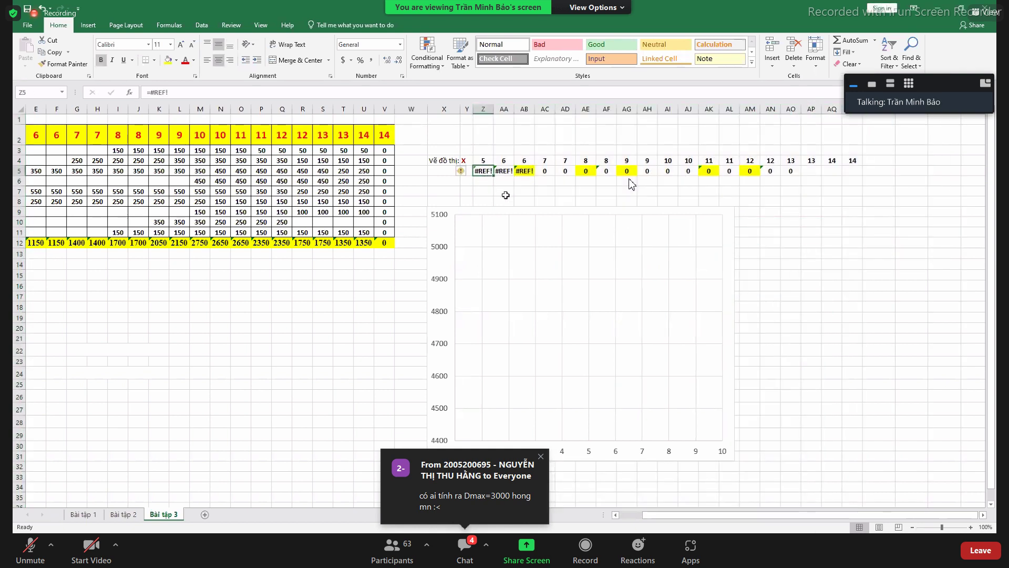
text(=)
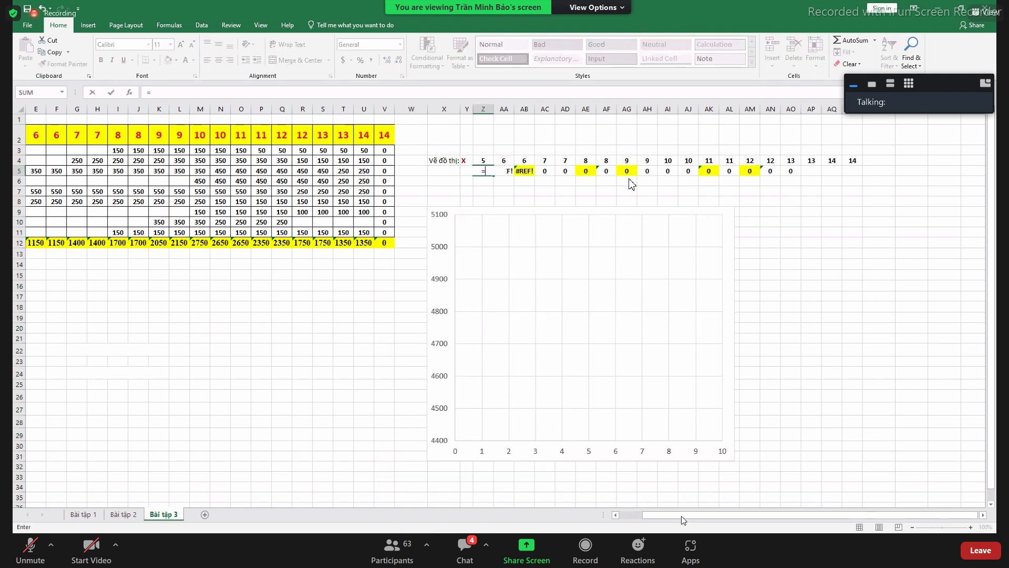
drag(683, 520, 661, 520)
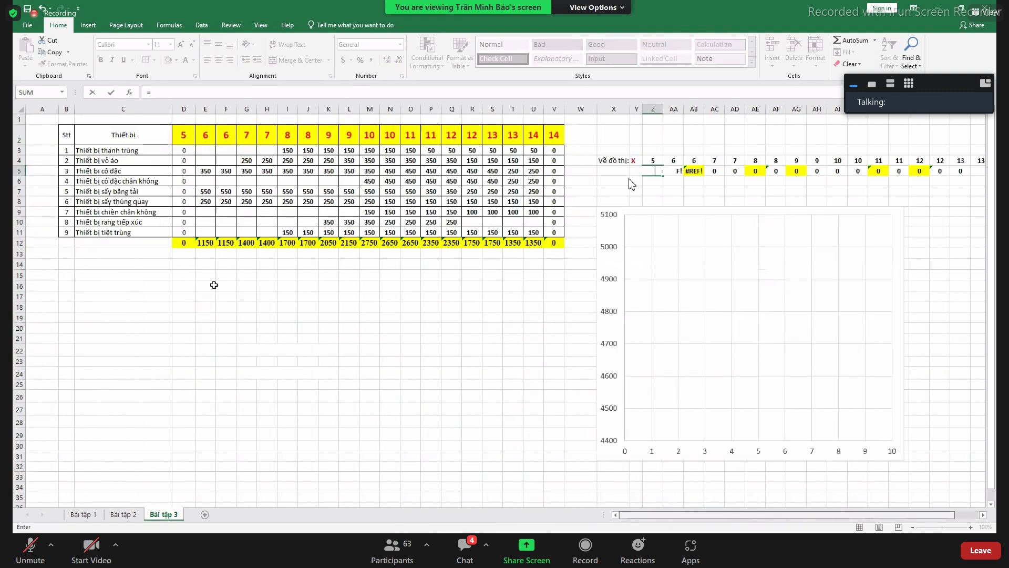
click(188, 244)
key(Return)
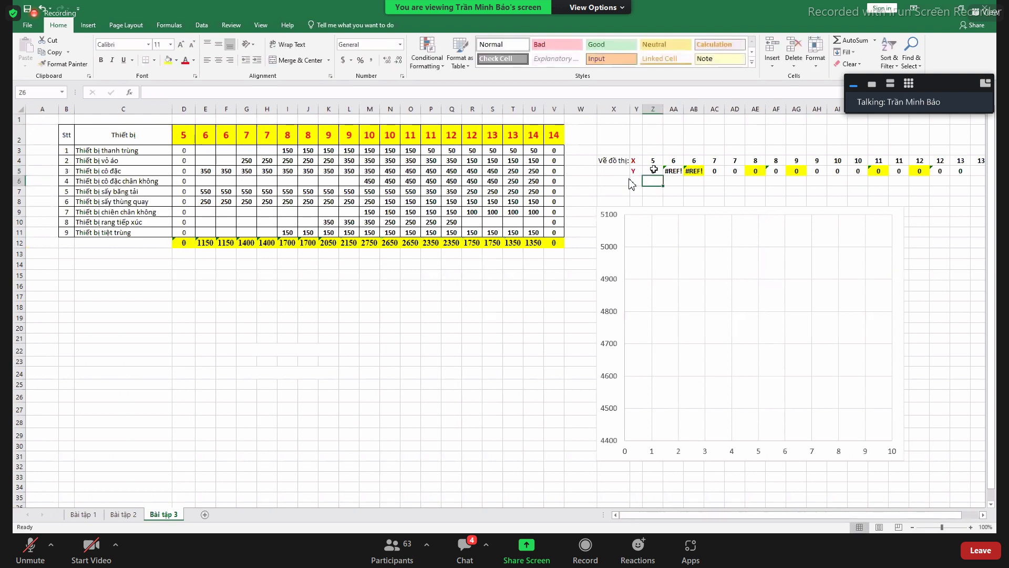
Fill the Z5 link across the Y row through AR5, covering every hour column up to the second 14
click(654, 169)
drag(663, 177, 927, 191)
click(917, 222)
click(854, 232)
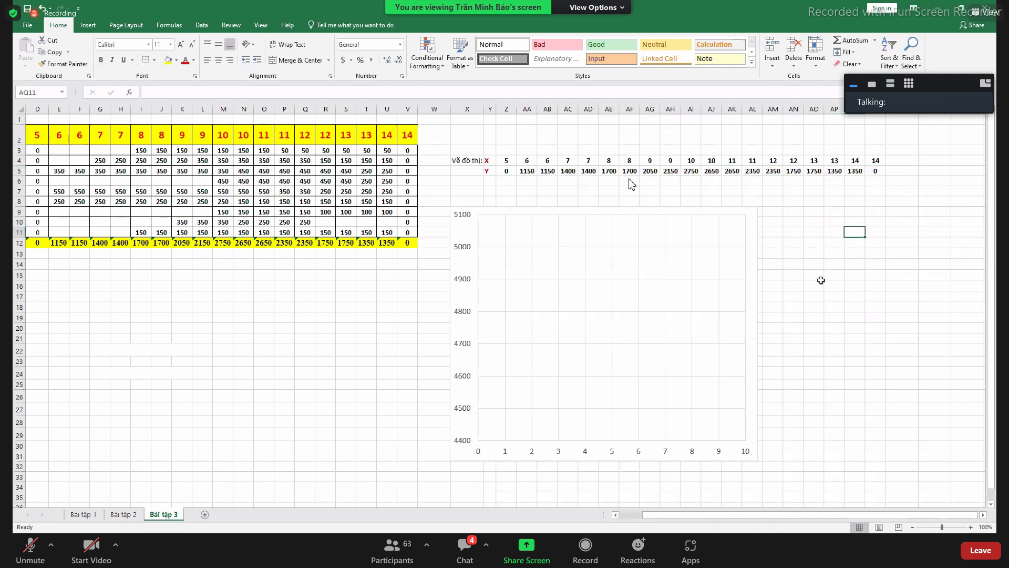
click(834, 263)
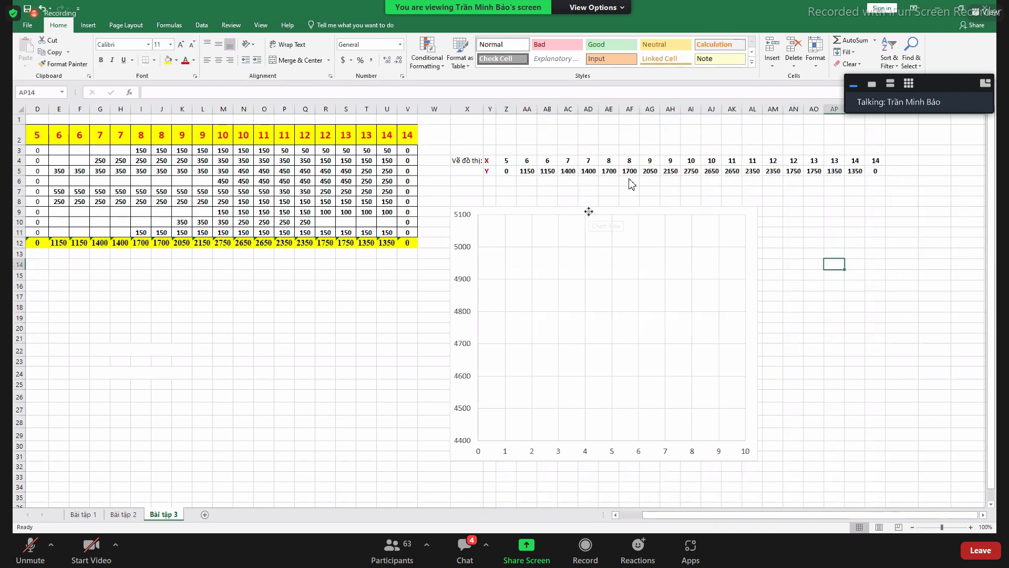
Shift the chart slightly up and to the right under the Y row, and check the link in AR5
drag(589, 212, 602, 202)
drag(818, 294, 836, 295)
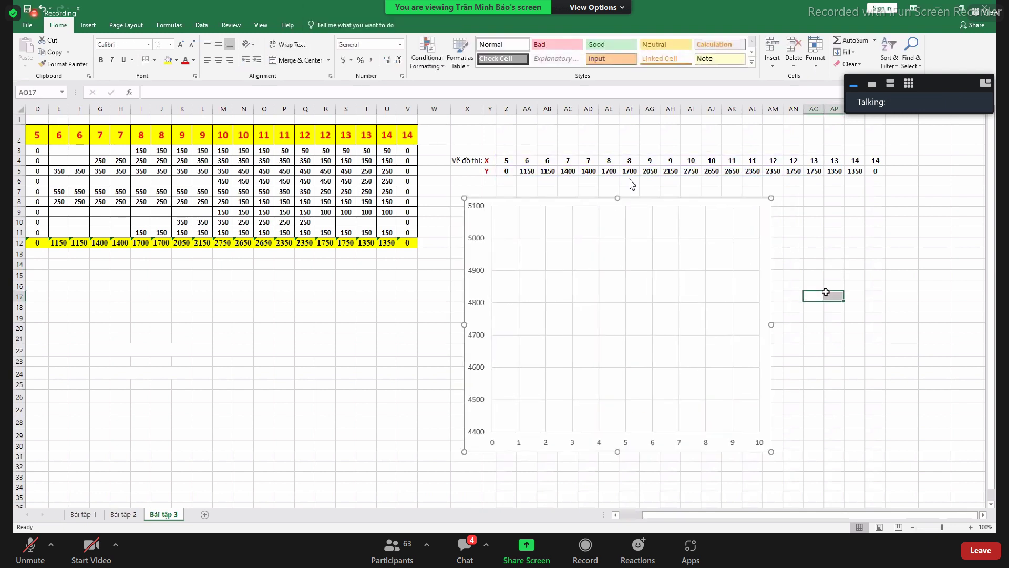
click(845, 172)
key(Right)
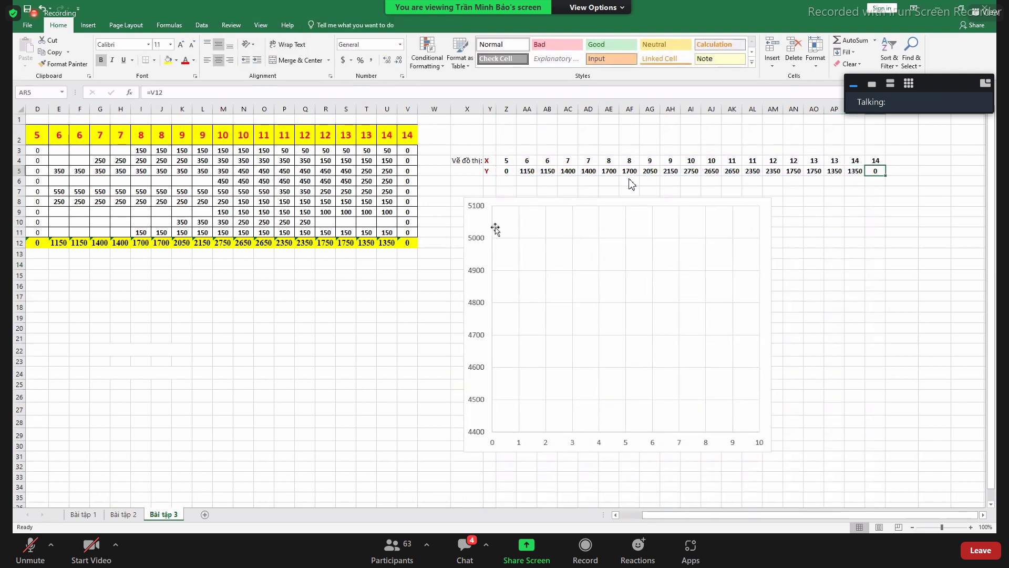
Edit the chart's Series1 so its X values come from Z4:AR4 on sheet Bài tập 3
click(522, 237)
right_click(522, 237)
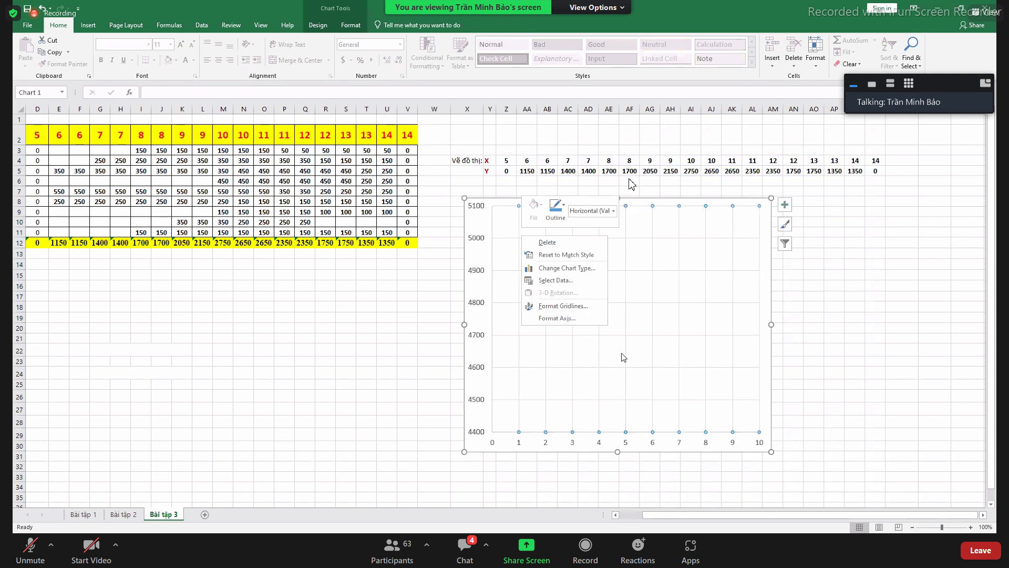
right_click(508, 227)
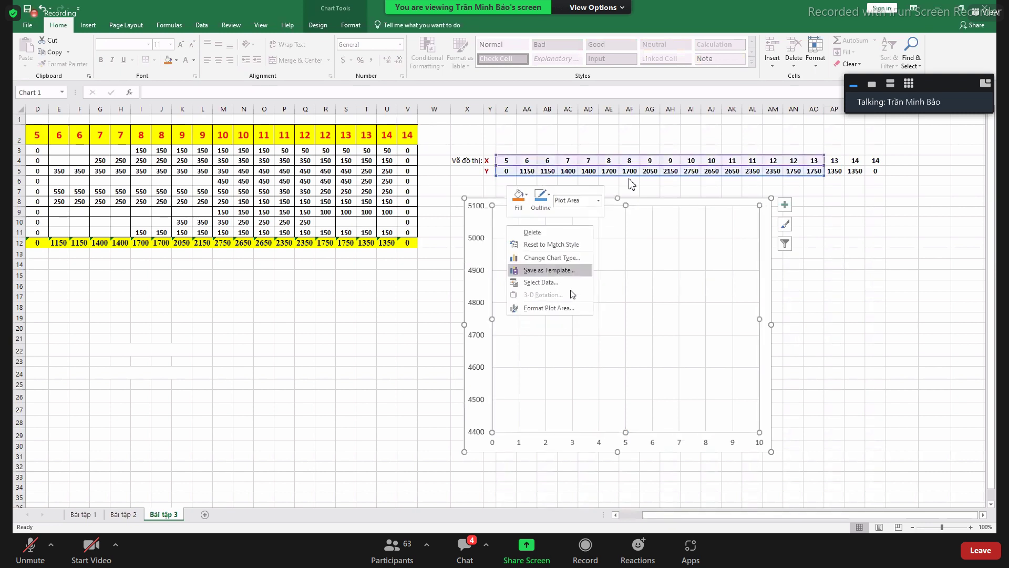
click(541, 283)
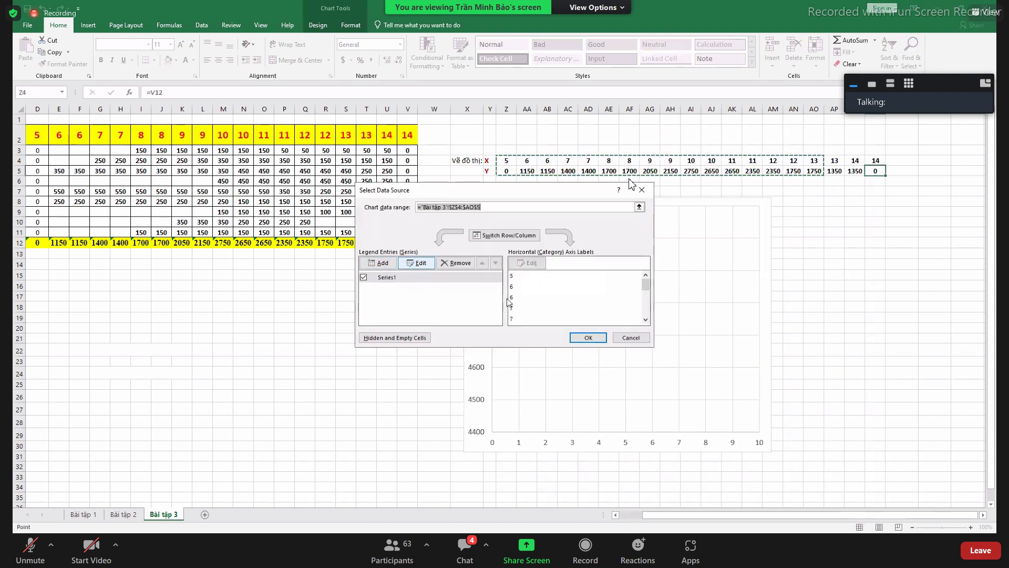
click(417, 263)
click(473, 269)
click(574, 269)
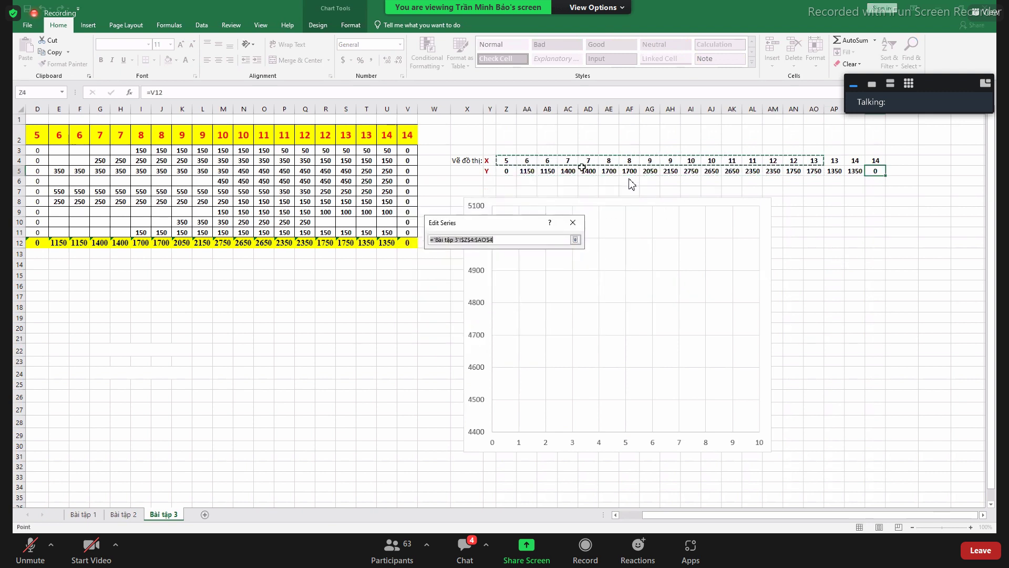
click(510, 161)
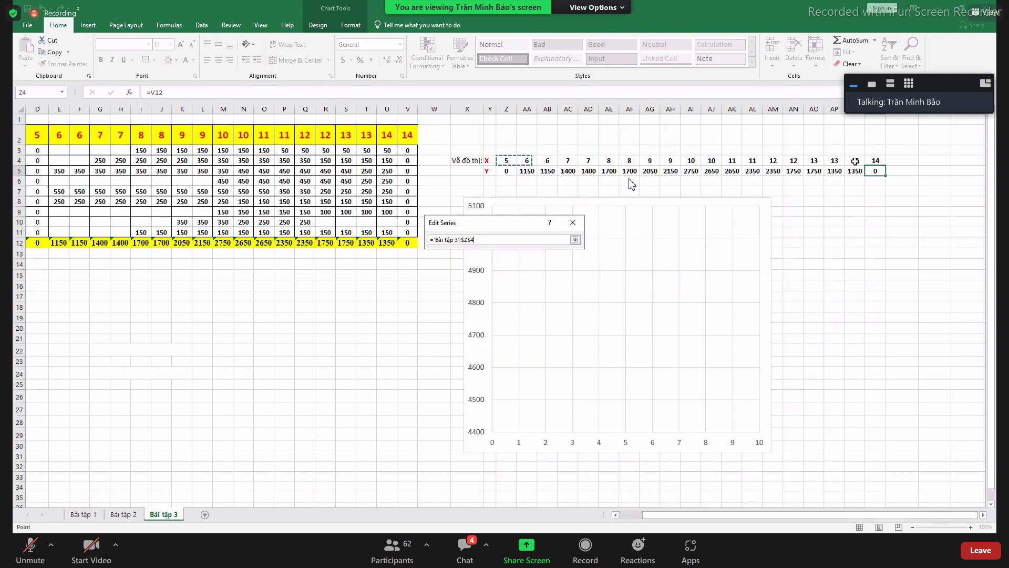
drag(511, 161, 882, 162)
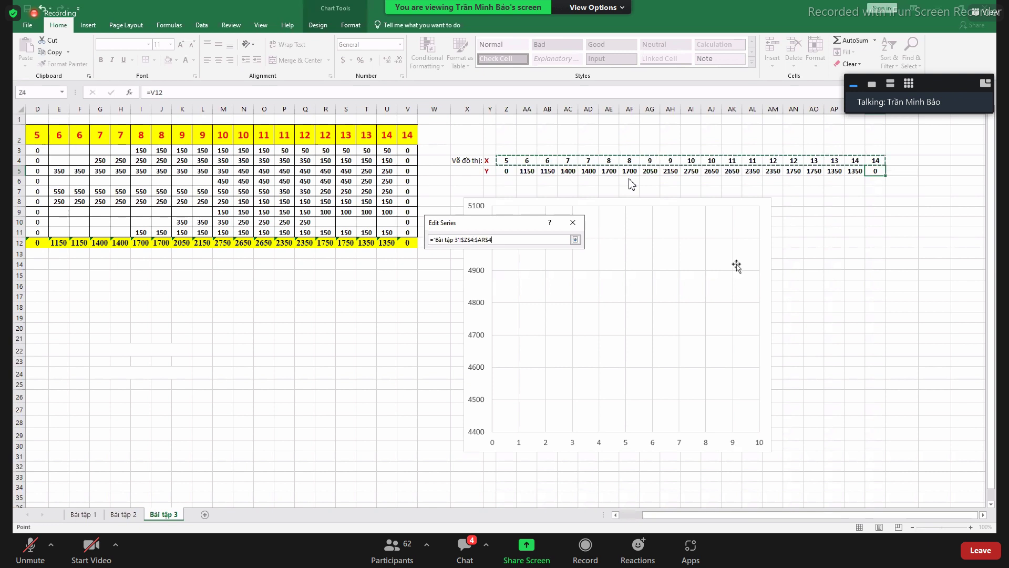
click(575, 239)
Set the Y values of Series1 to Z5:AR5 and apply the new chart data source
click(505, 289)
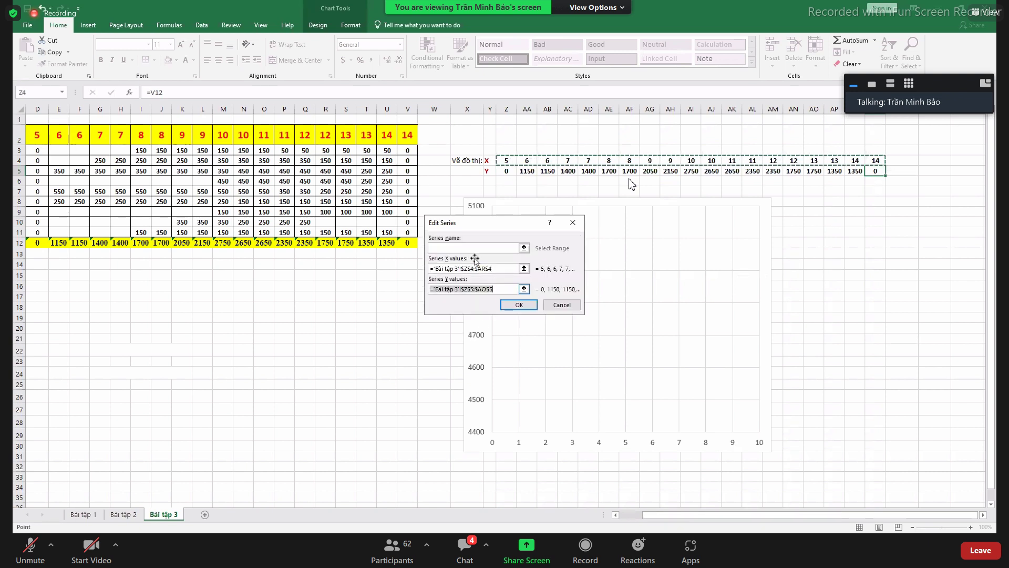
click(524, 289)
drag(509, 171, 829, 171)
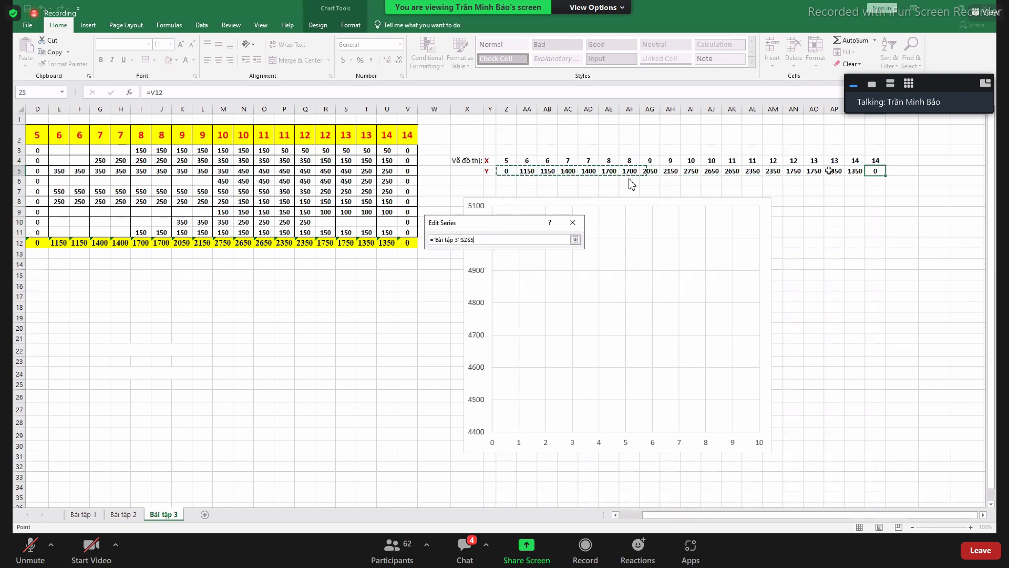
drag(631, 178, 875, 171)
click(518, 304)
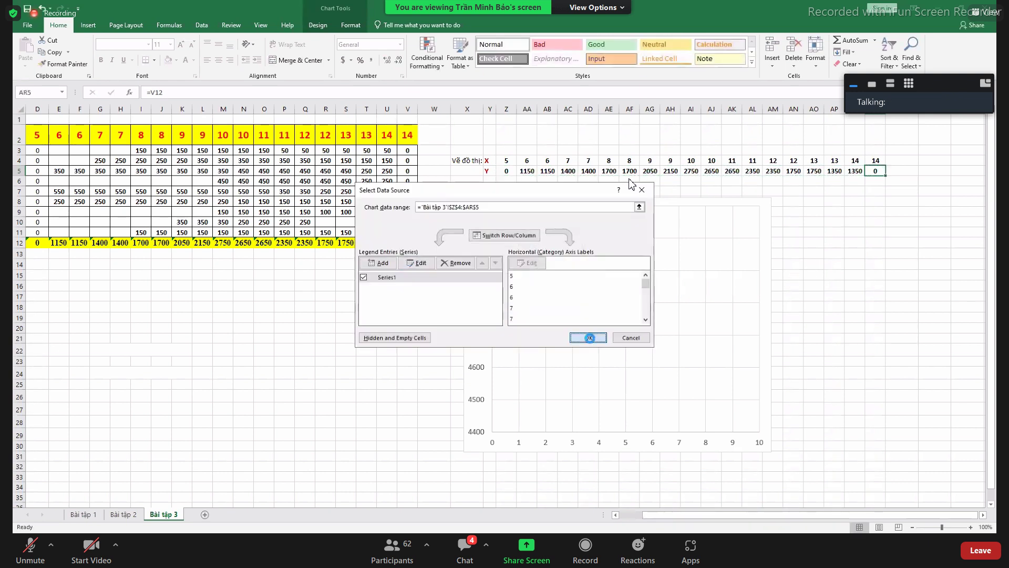
click(626, 336)
click(814, 350)
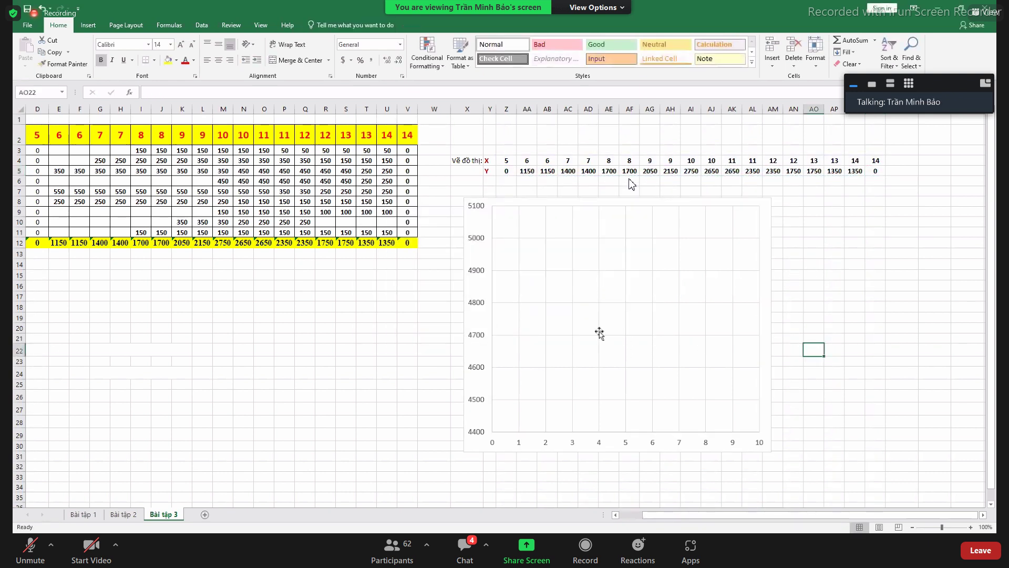
Set the chart's vertical axis bounds to a minimum of 0 and a maximum of 3000
right_click(483, 339)
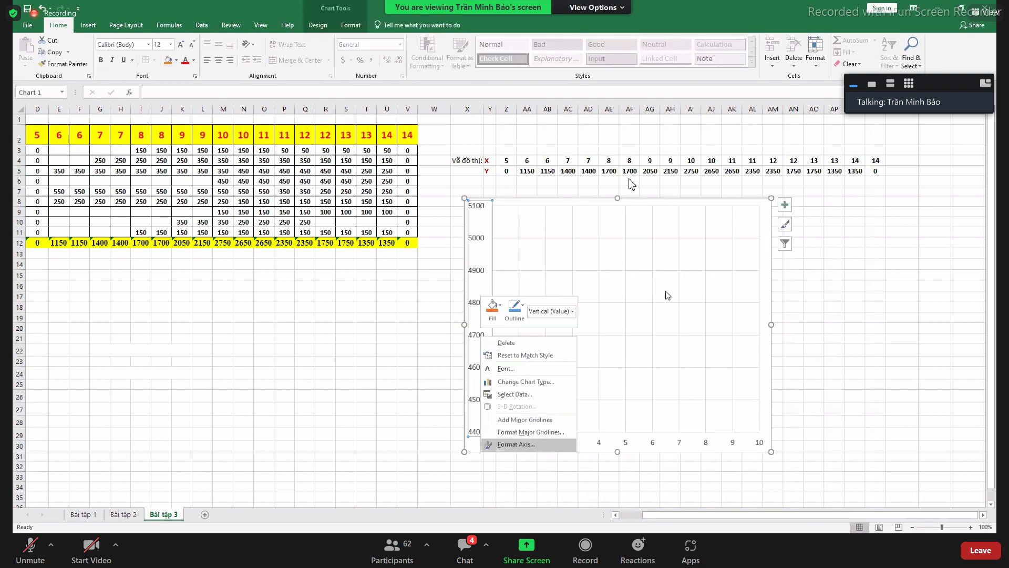
click(516, 444)
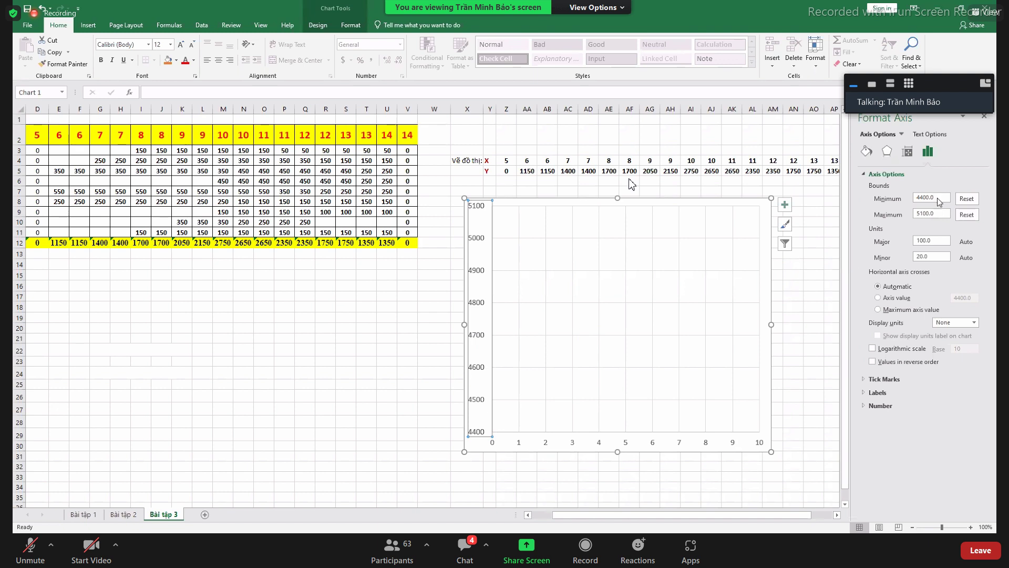
drag(943, 197, 897, 202)
text(0)
click(943, 212)
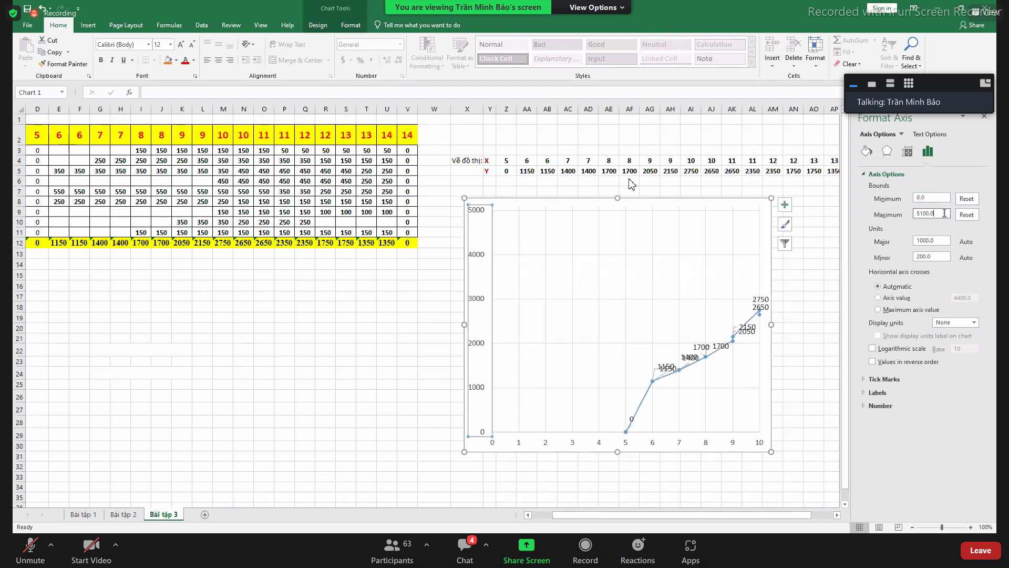
double_click(921, 215)
text(300)
click(984, 116)
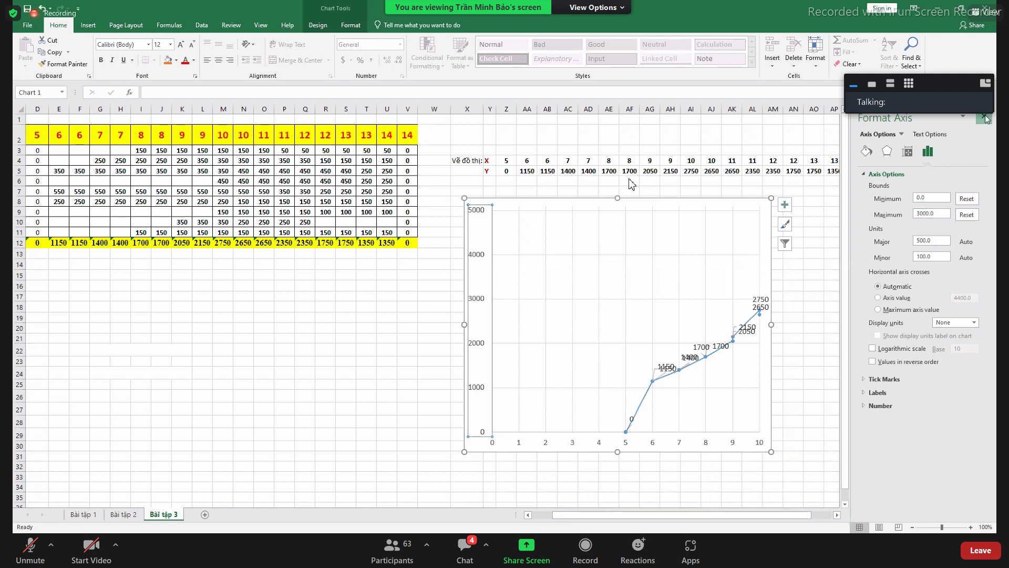
click(819, 348)
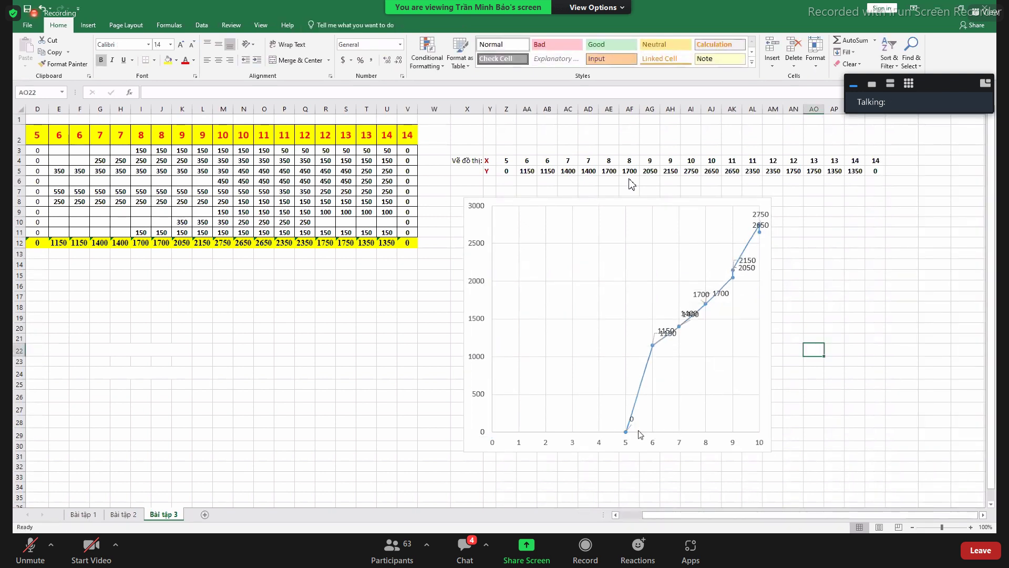
Set the chart's horizontal axis bounds to a minimum of 5 and a maximum of 14
right_click(600, 439)
key(Return)
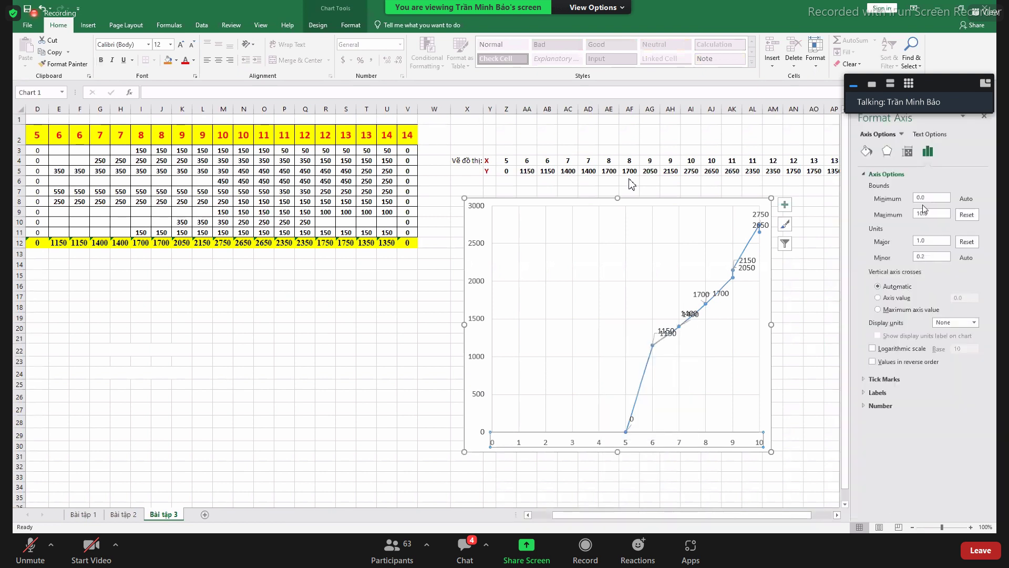
click(917, 198)
text(5)
click(919, 256)
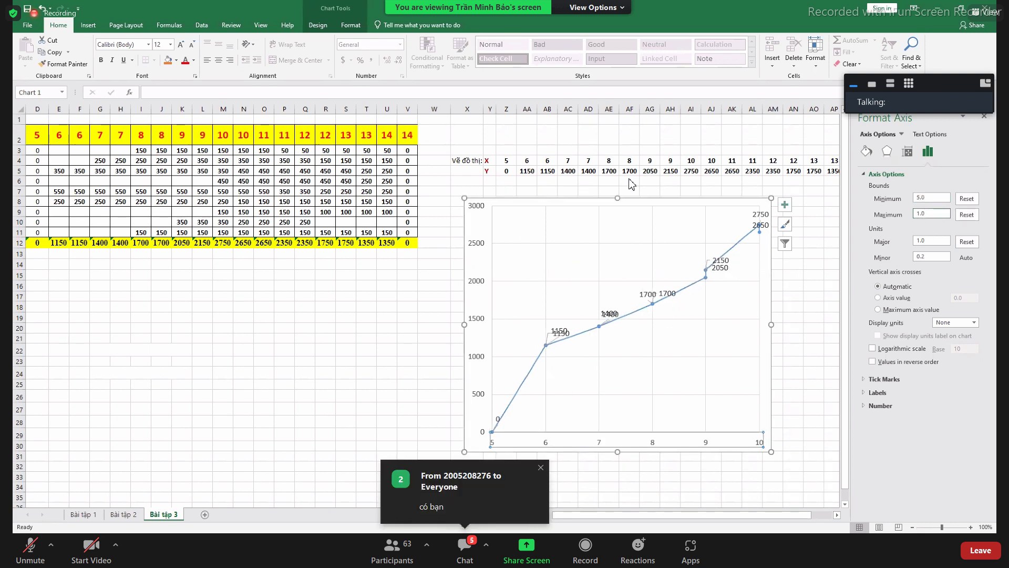
click(983, 120)
click(834, 296)
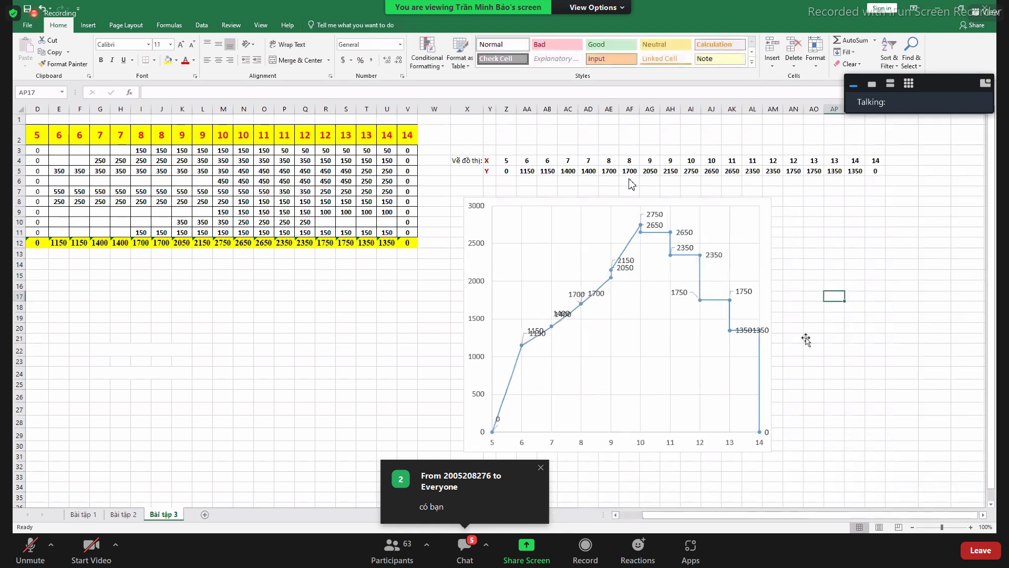
click(815, 350)
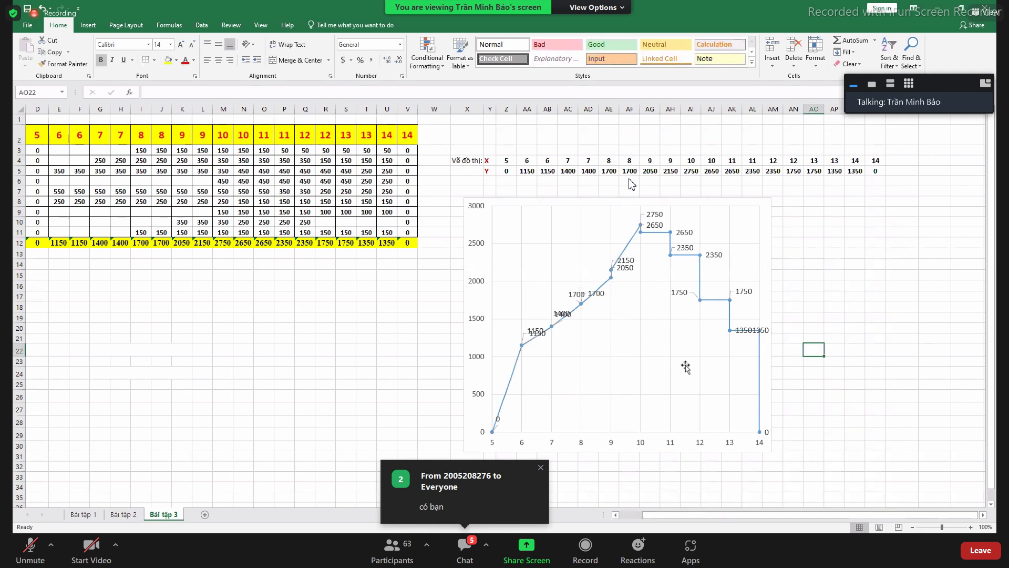
click(872, 306)
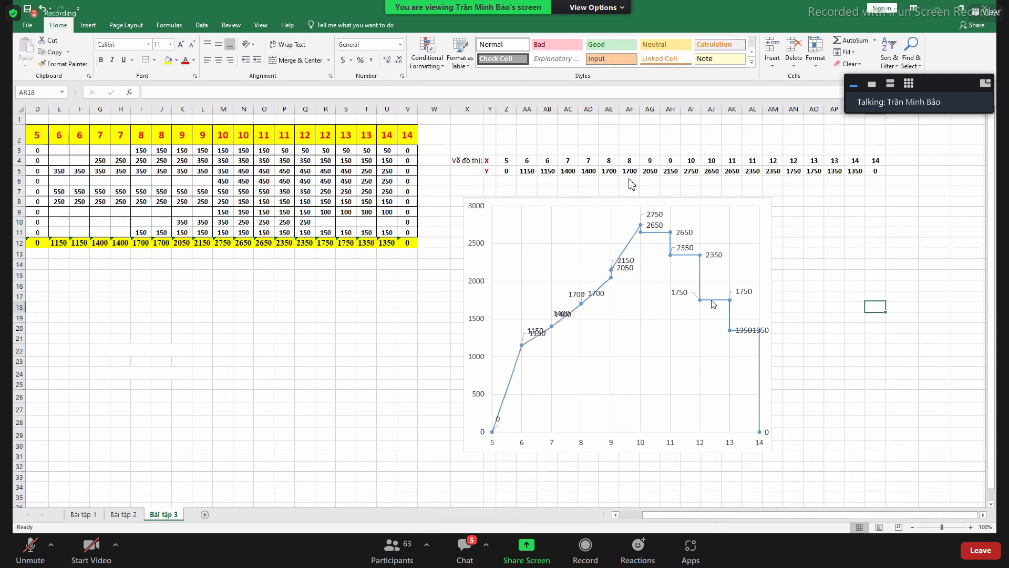
click(767, 331)
click(852, 368)
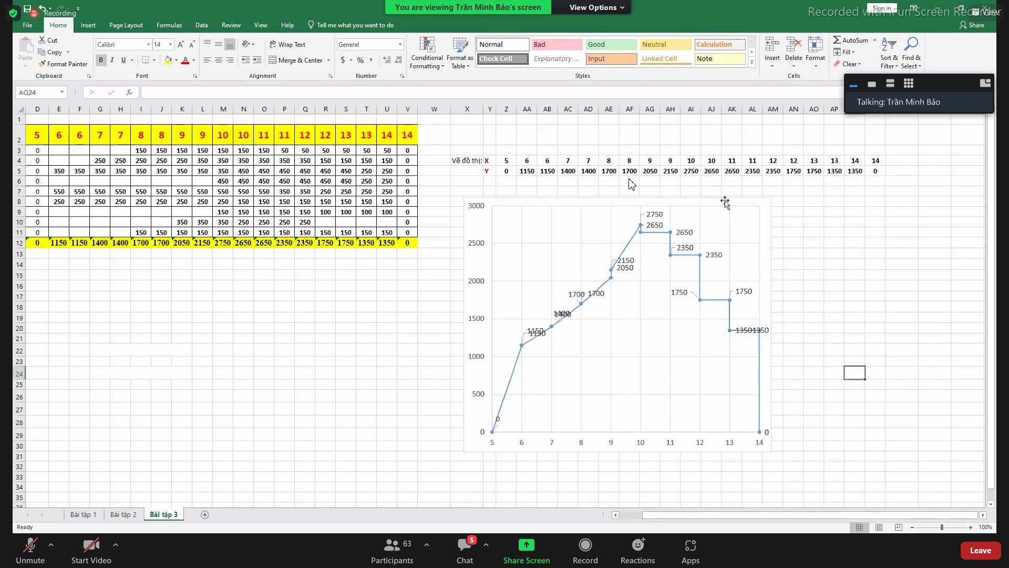
Move the chart up and to the right, starting near column Z just beneath the Y row
drag(724, 202, 753, 194)
click(854, 284)
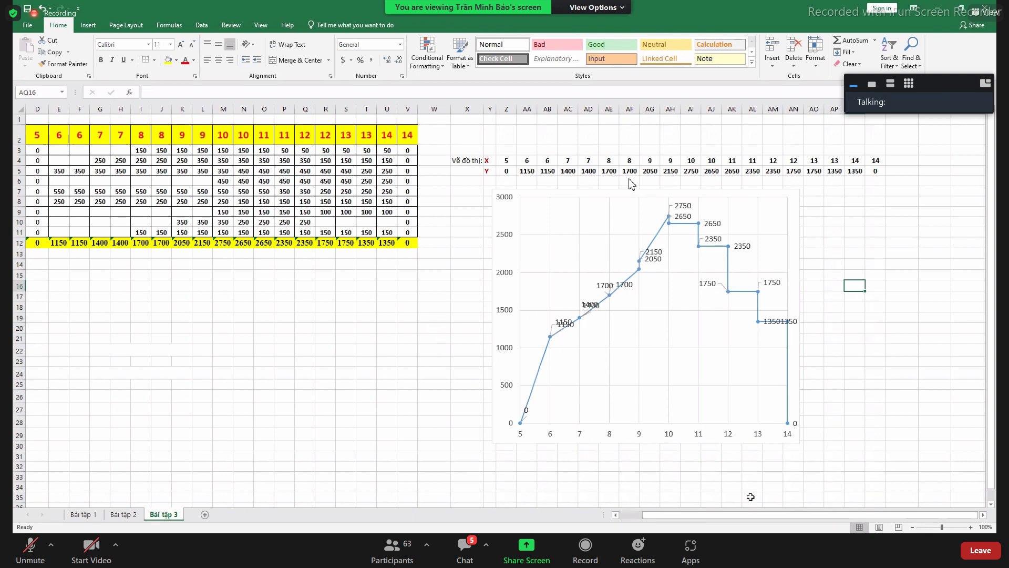
mouse_move(729, 516)
mouse_down()
mouse_move(708, 513)
mouse_move(734, 514)
mouse_move(725, 513)
mouse_up()
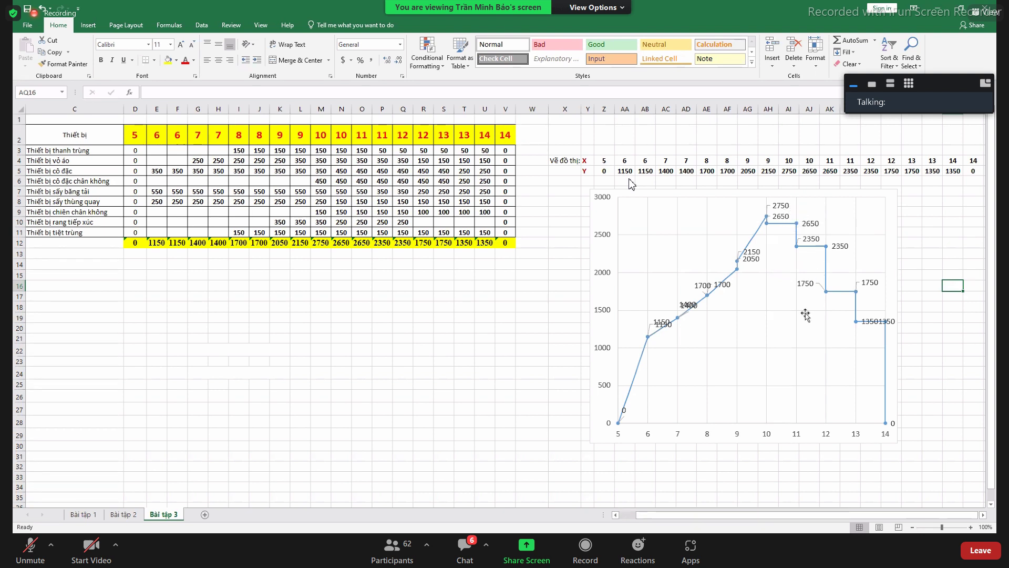
click(931, 235)
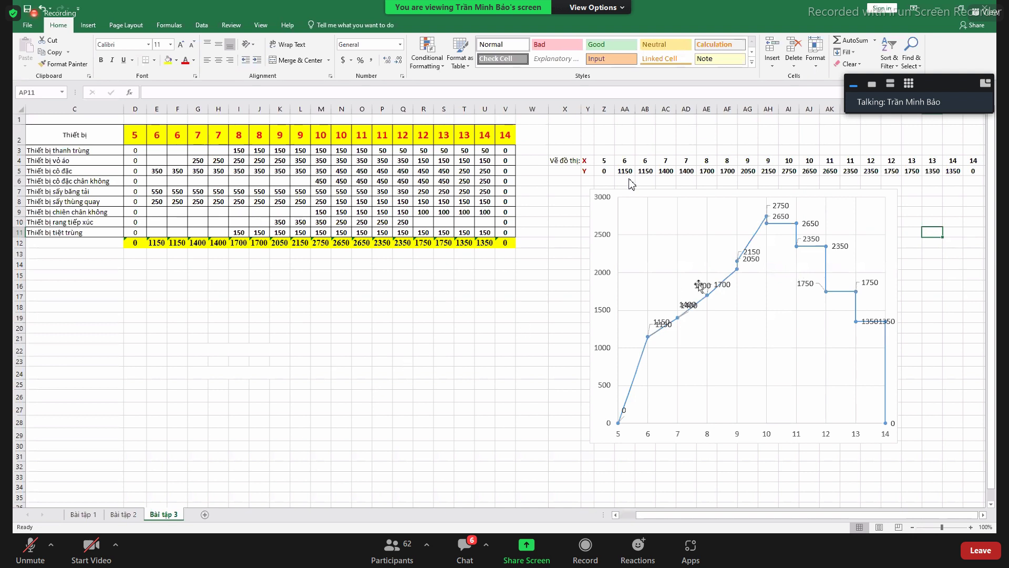
click(488, 318)
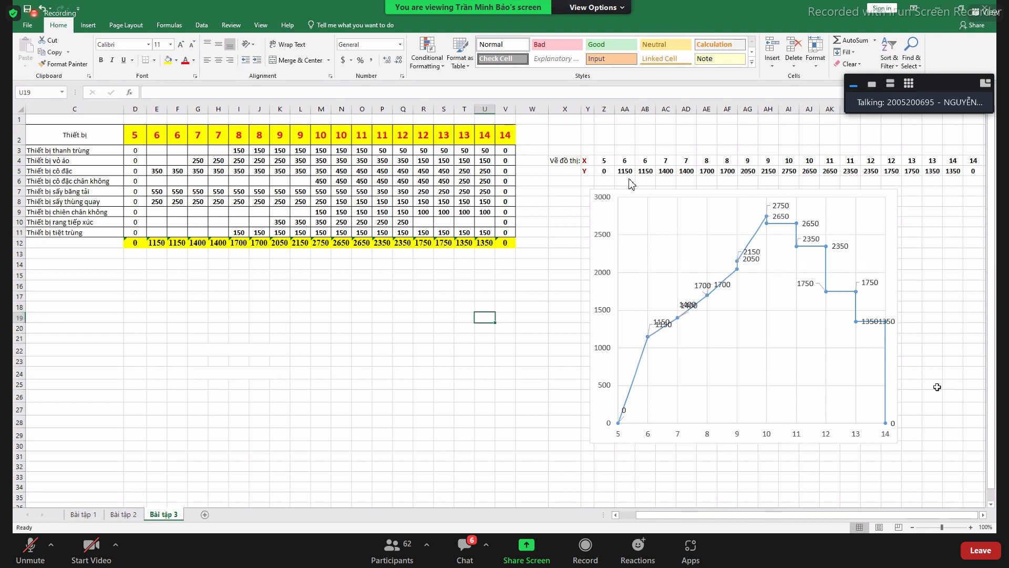
click(915, 286)
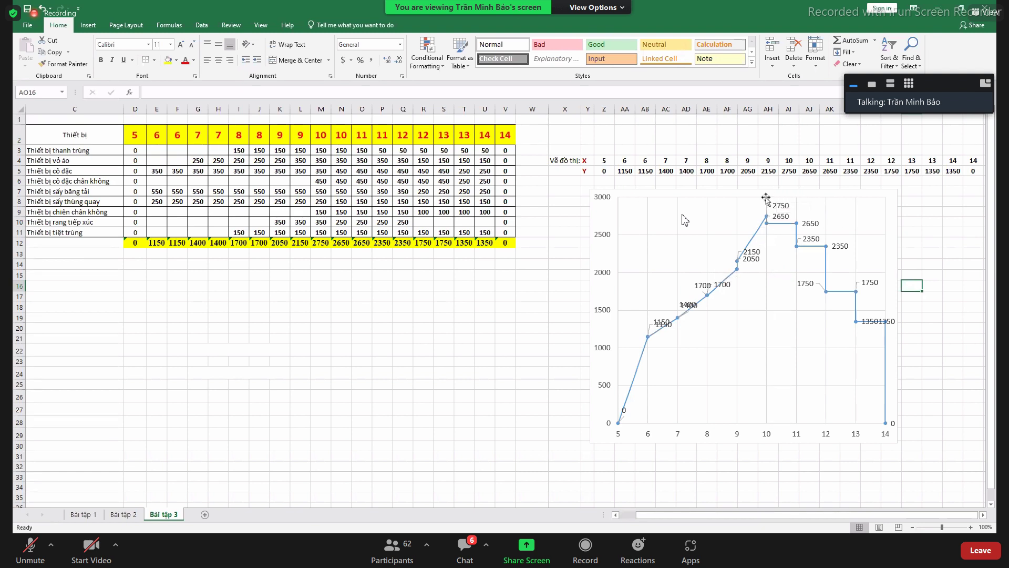
Move the chart back slightly to the left so that it starts at column X beneath the Y row
drag(755, 193, 730, 188)
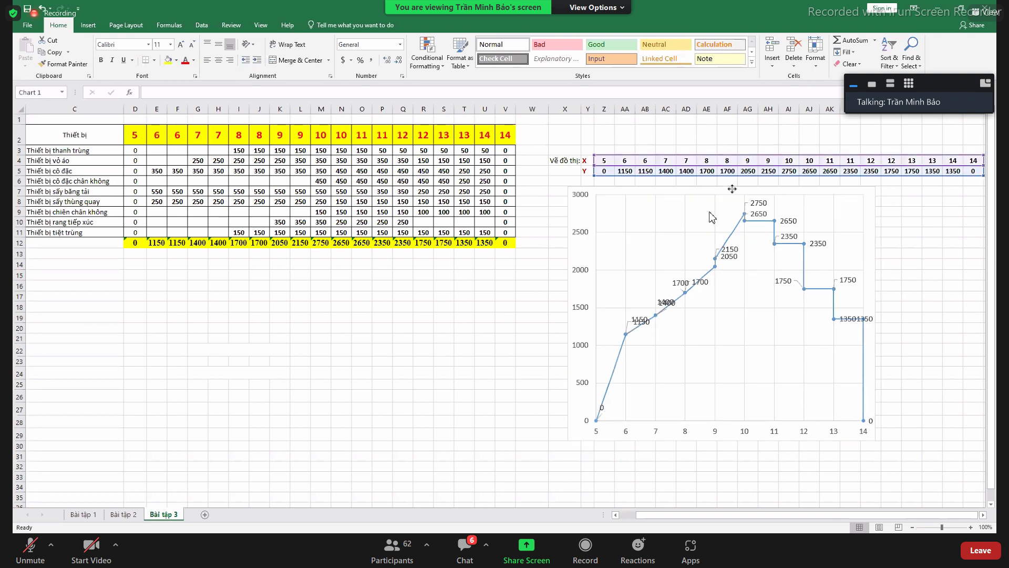
click(944, 287)
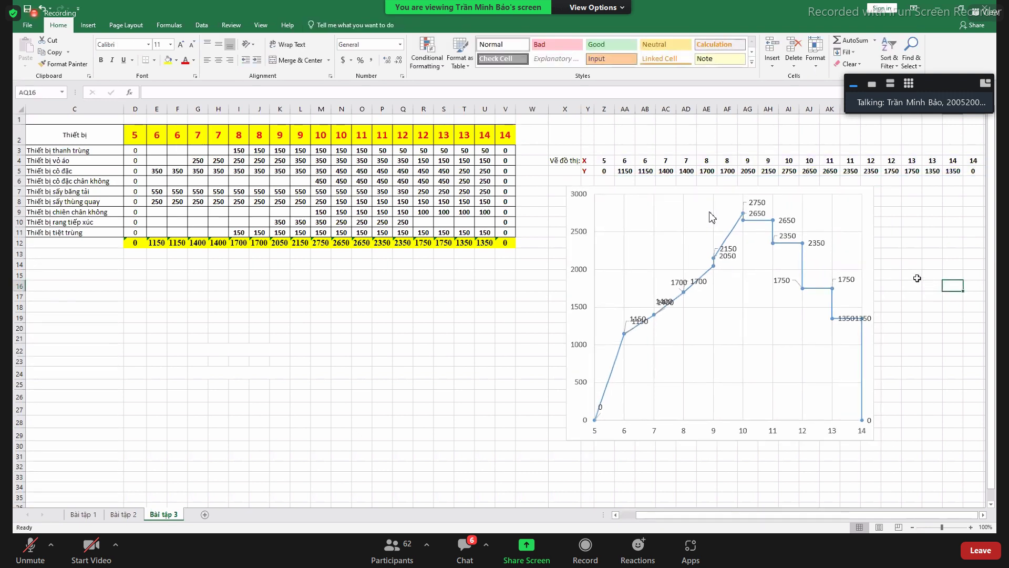
click(425, 296)
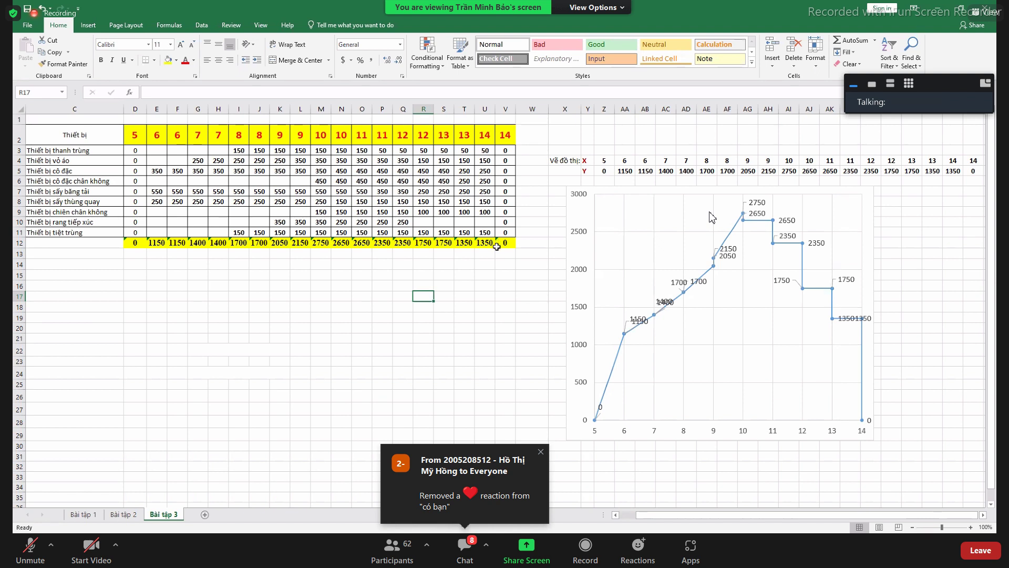
click(503, 280)
click(508, 263)
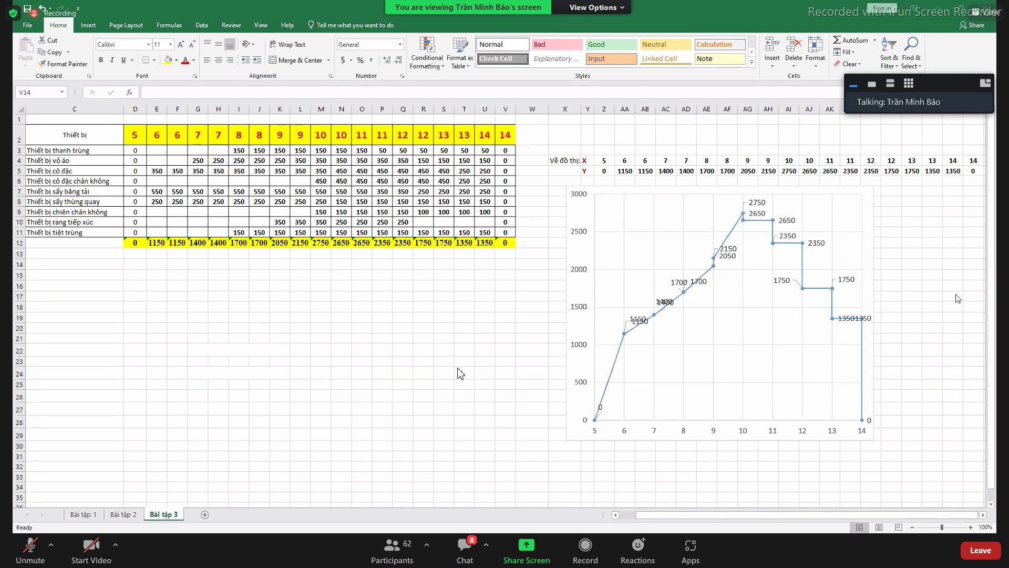
click(478, 287)
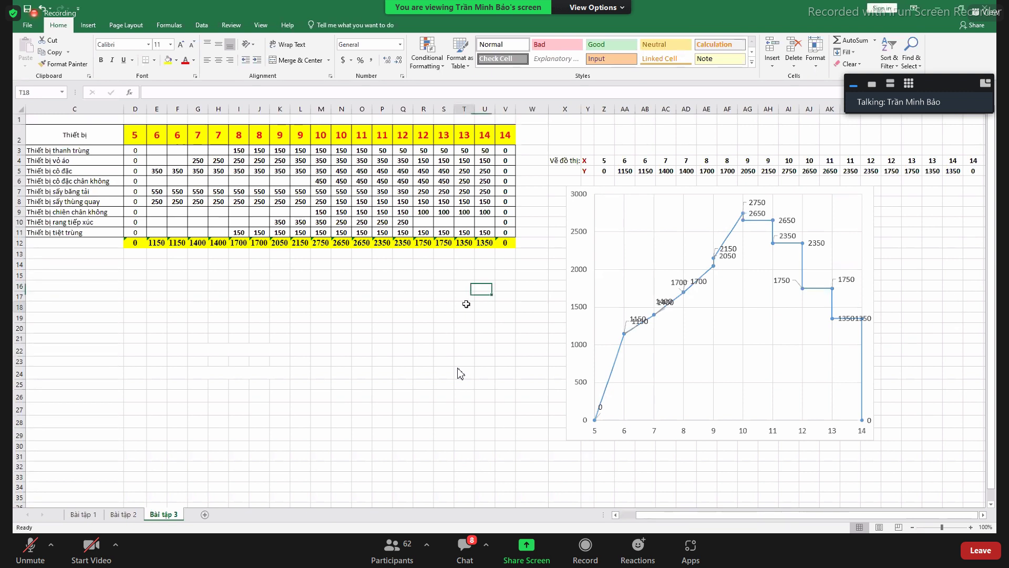
click(462, 297)
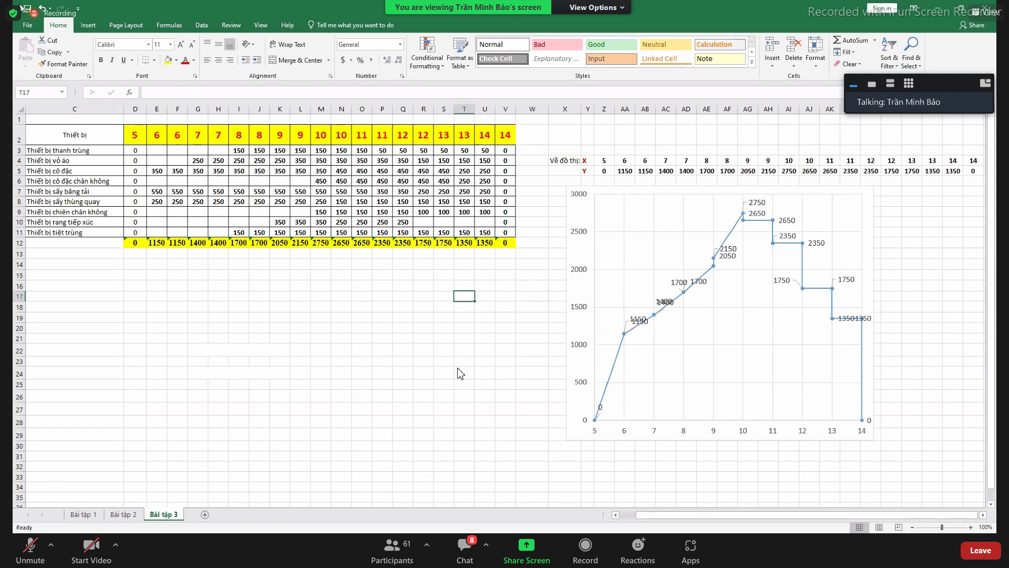
click(505, 356)
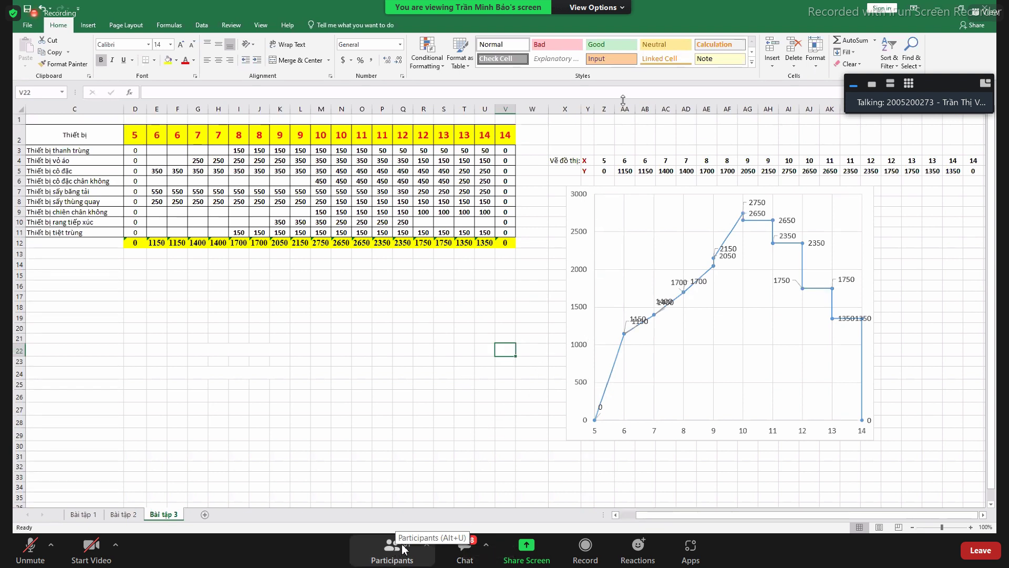
Check the latest messages in the Zoom meeting chat and close the chat window
click(468, 556)
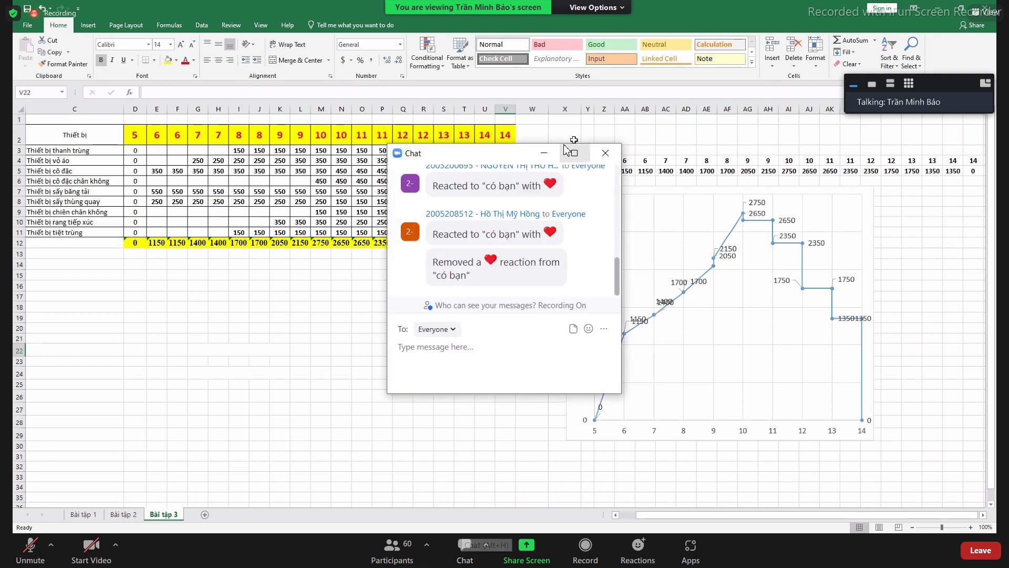
click(609, 149)
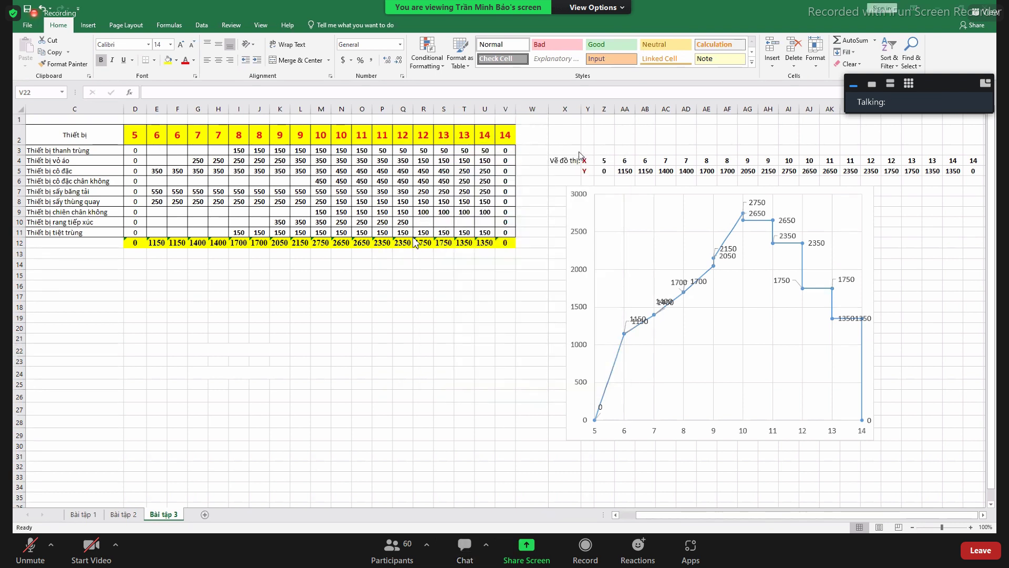